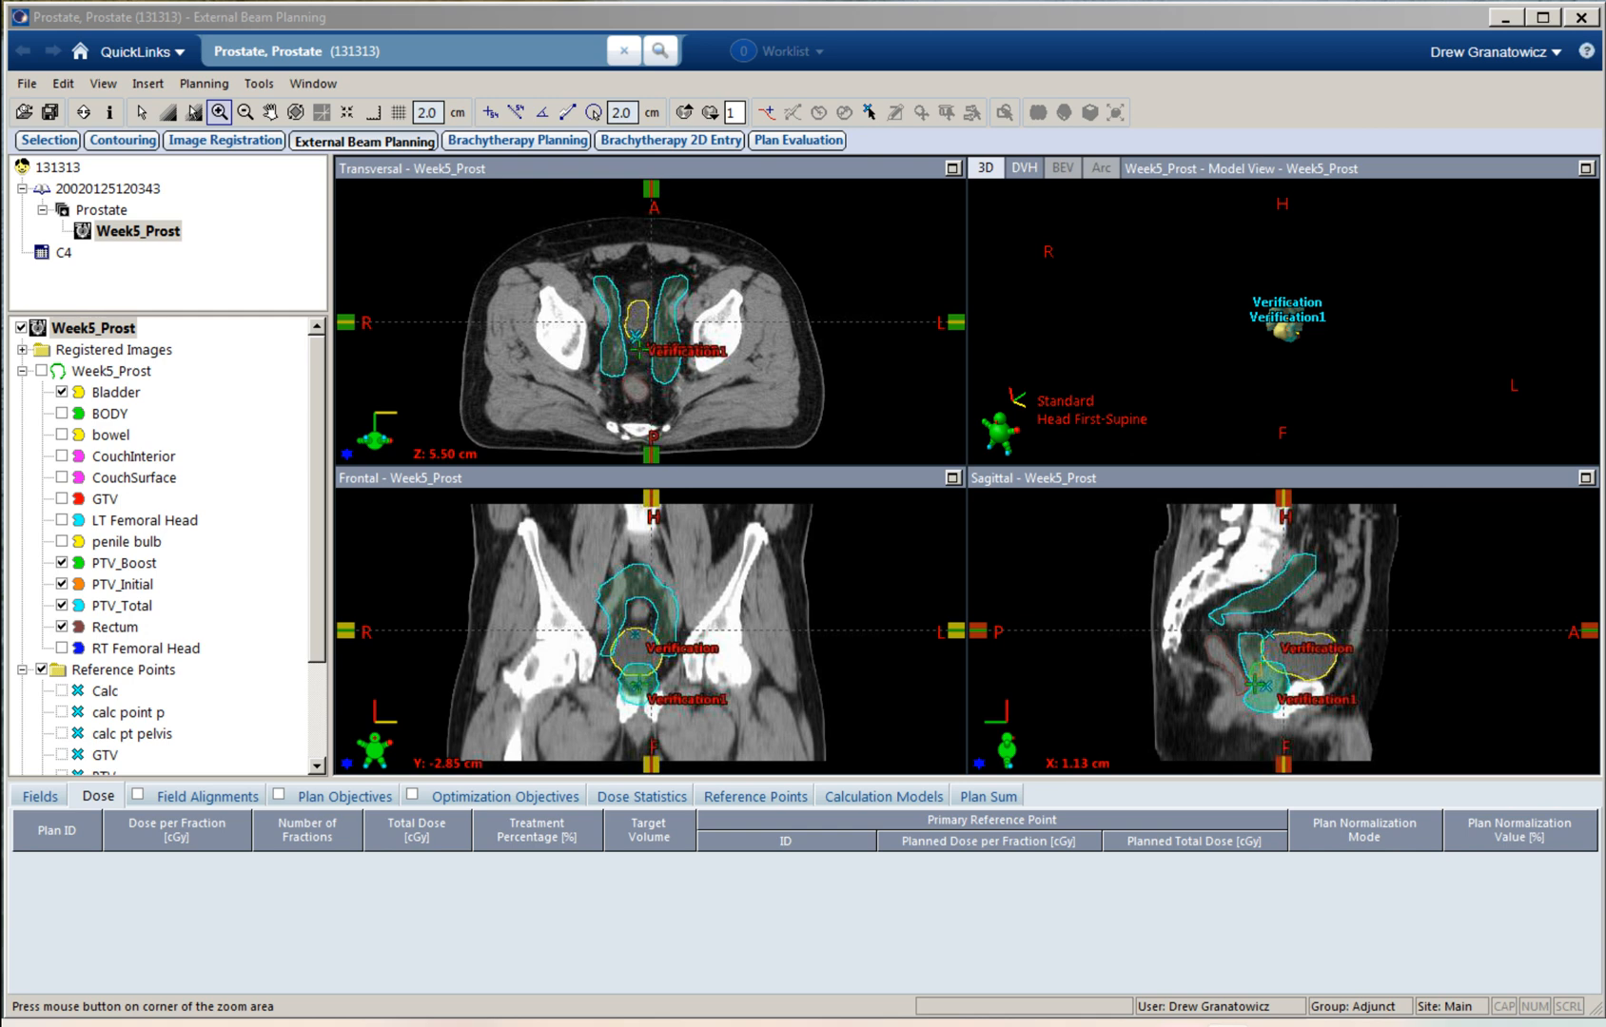
Step: Highlight the PTV_Boost, PTV_Initial and PTV_Total structures in turn to compare their outlines, ending on PTV_Boost
left_click(124, 563)
left_click(122, 585)
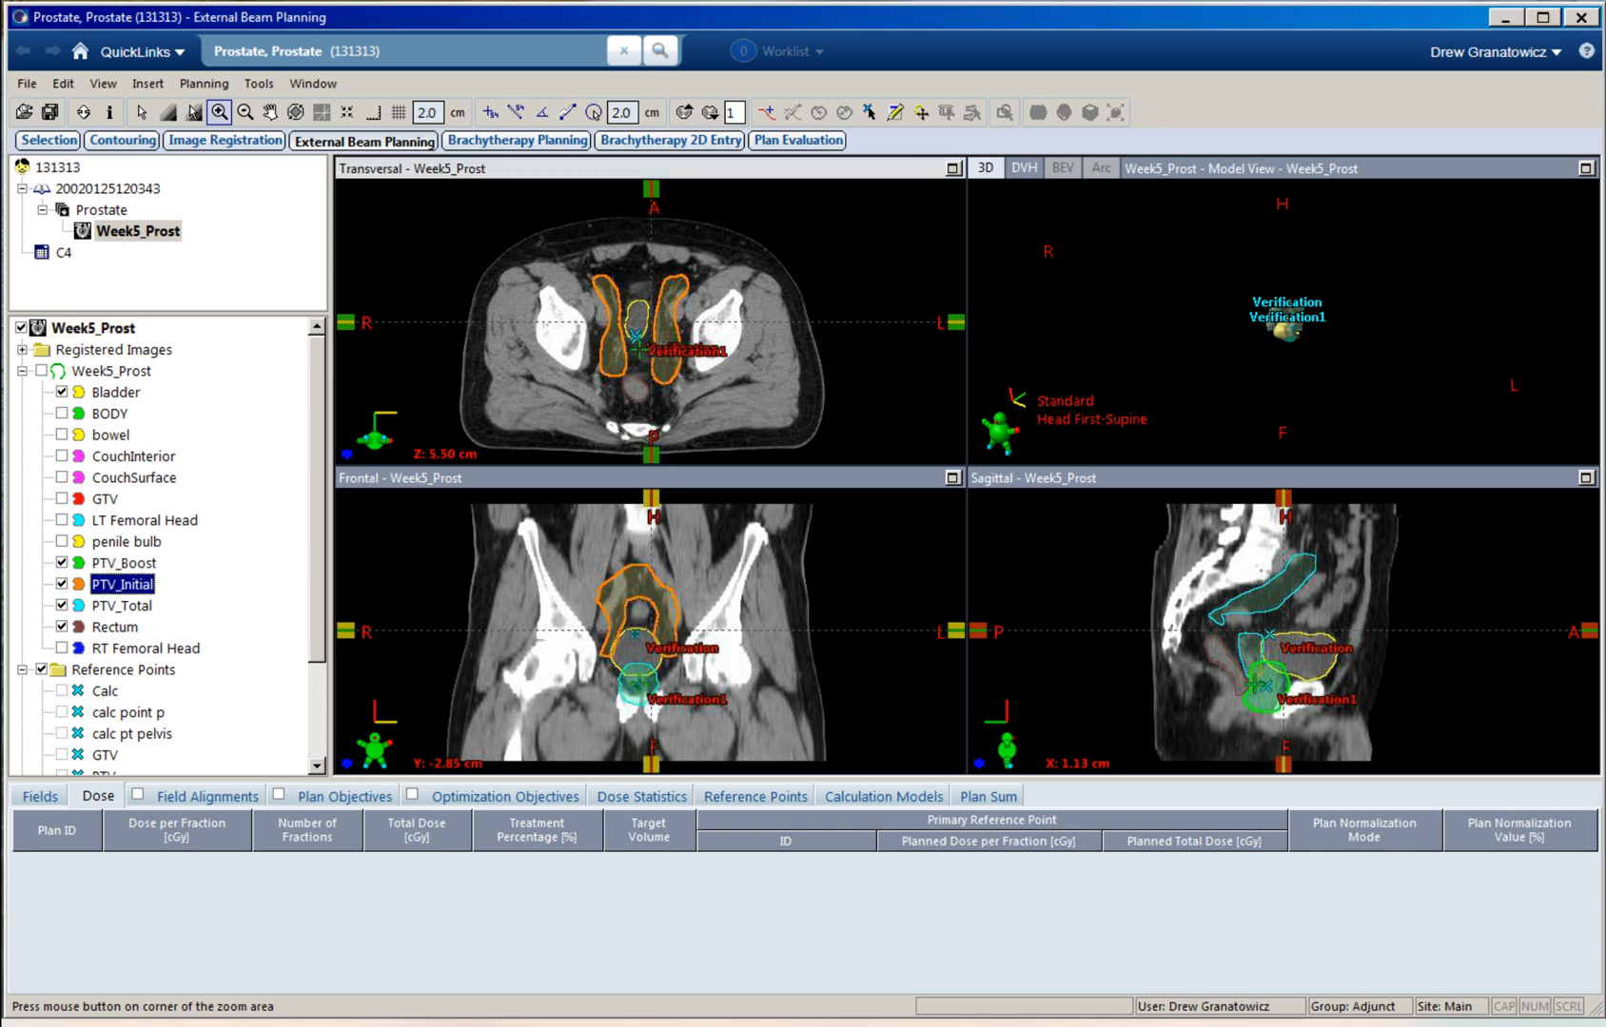
left_click(122, 606)
left_click(122, 585)
left_click(123, 564)
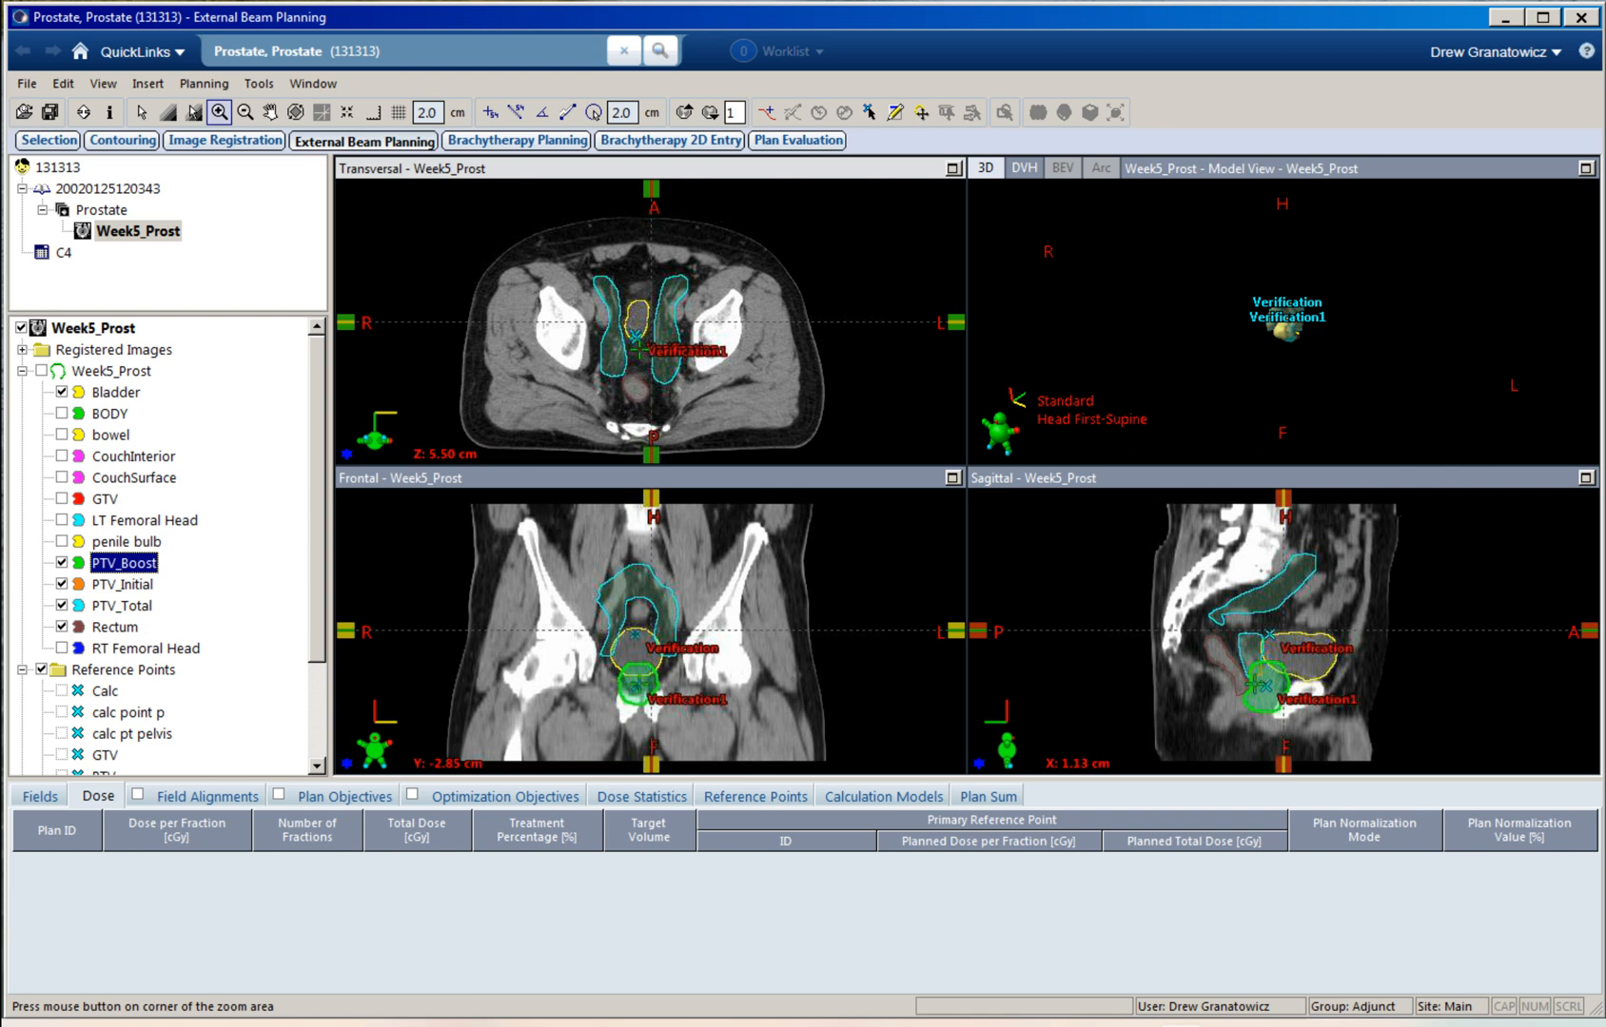
Step: Examine the PTV_Boost volume through the enlarged transversal slices and its relation to the bladder and rectum
scroll(169, 563, "down", 2)
scroll(169, 563, "up", 1)
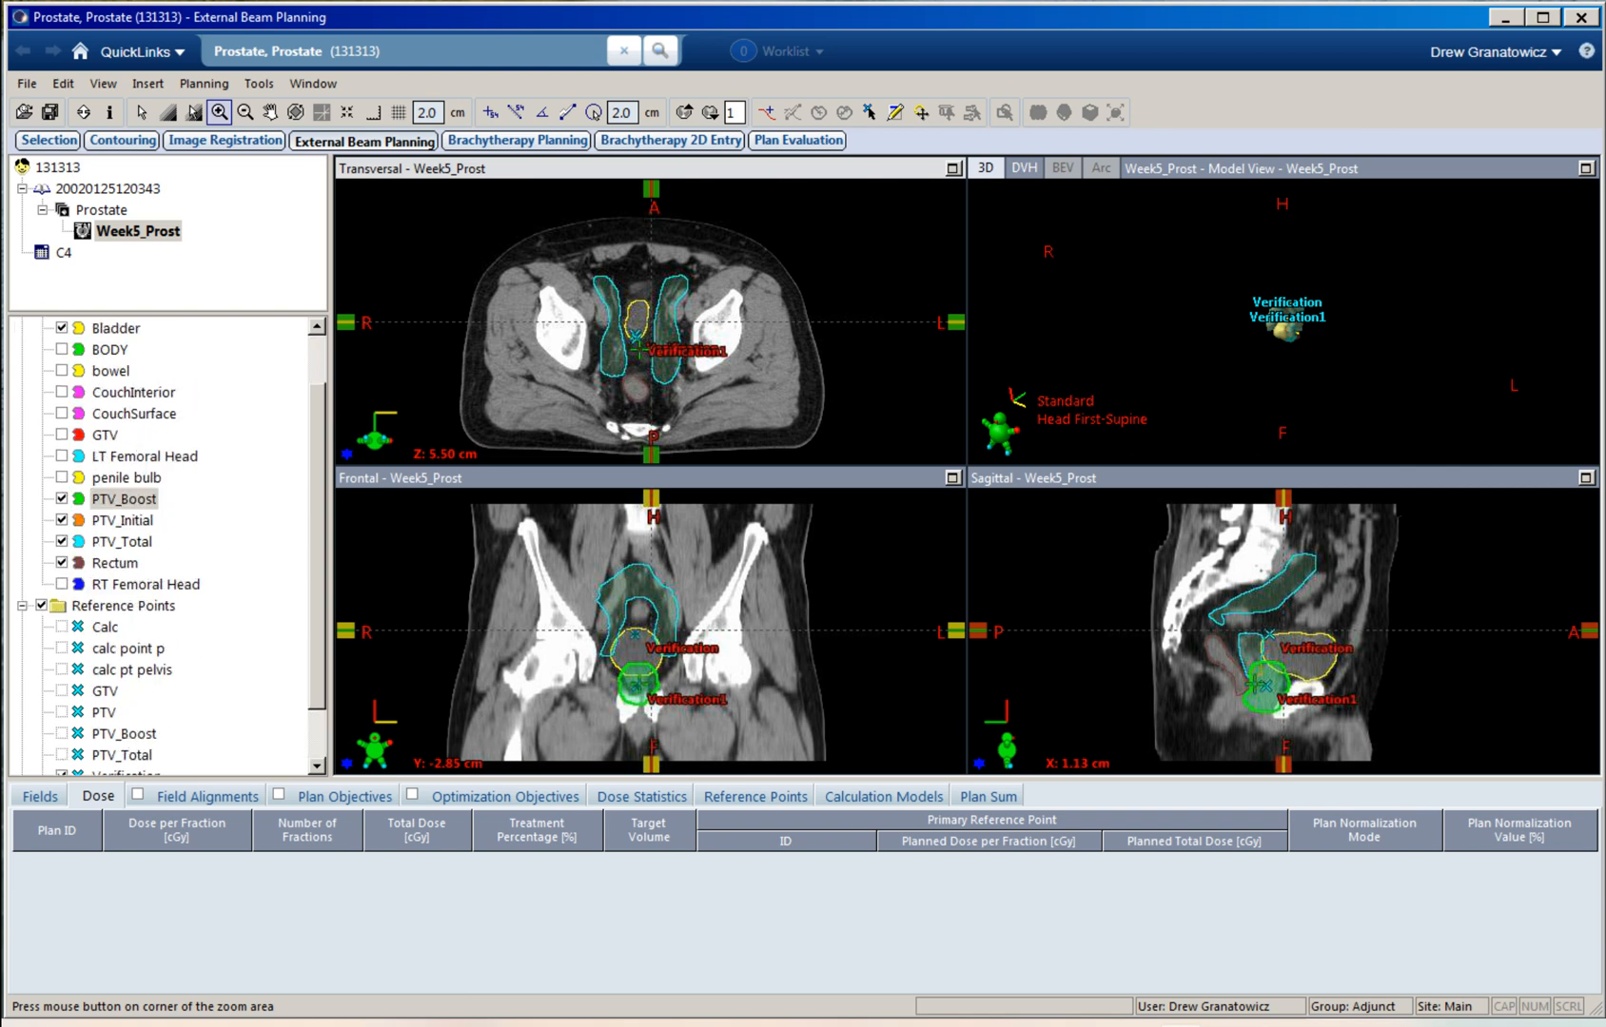
scroll(651, 322, "down", 16)
scroll(650, 322, "up", 5)
scroll(651, 322, "up", 2)
scroll(650, 322, "down", 2)
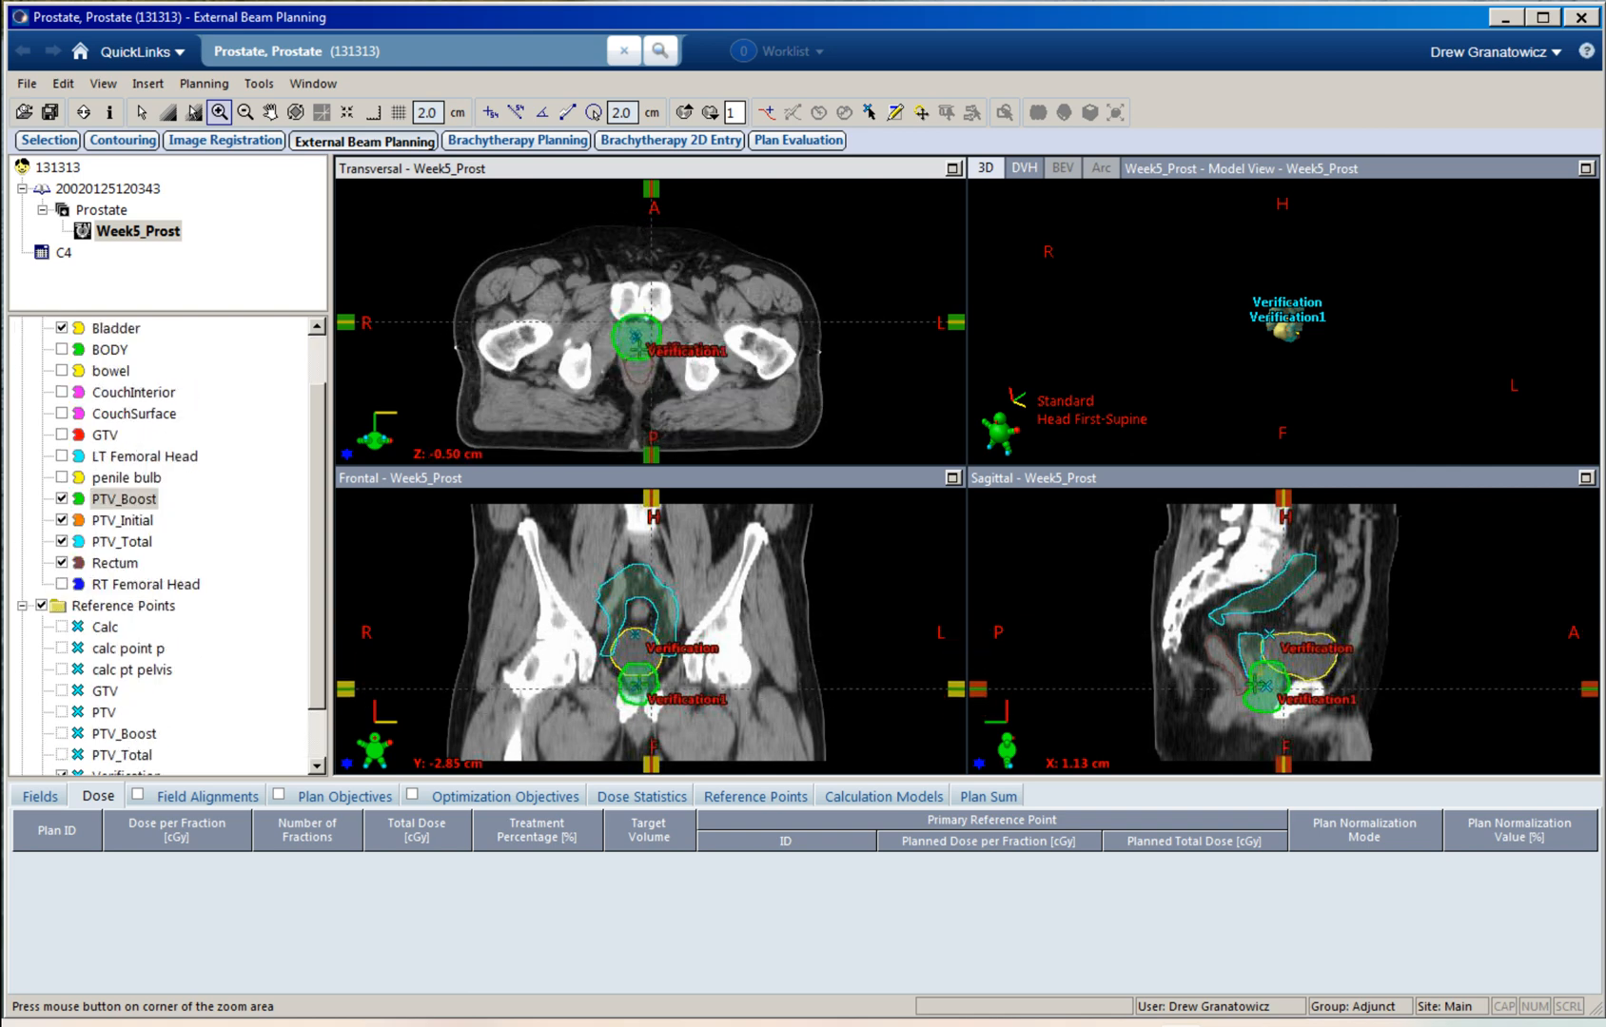
scroll(651, 322, "down", 1)
scroll(650, 322, "up", 4)
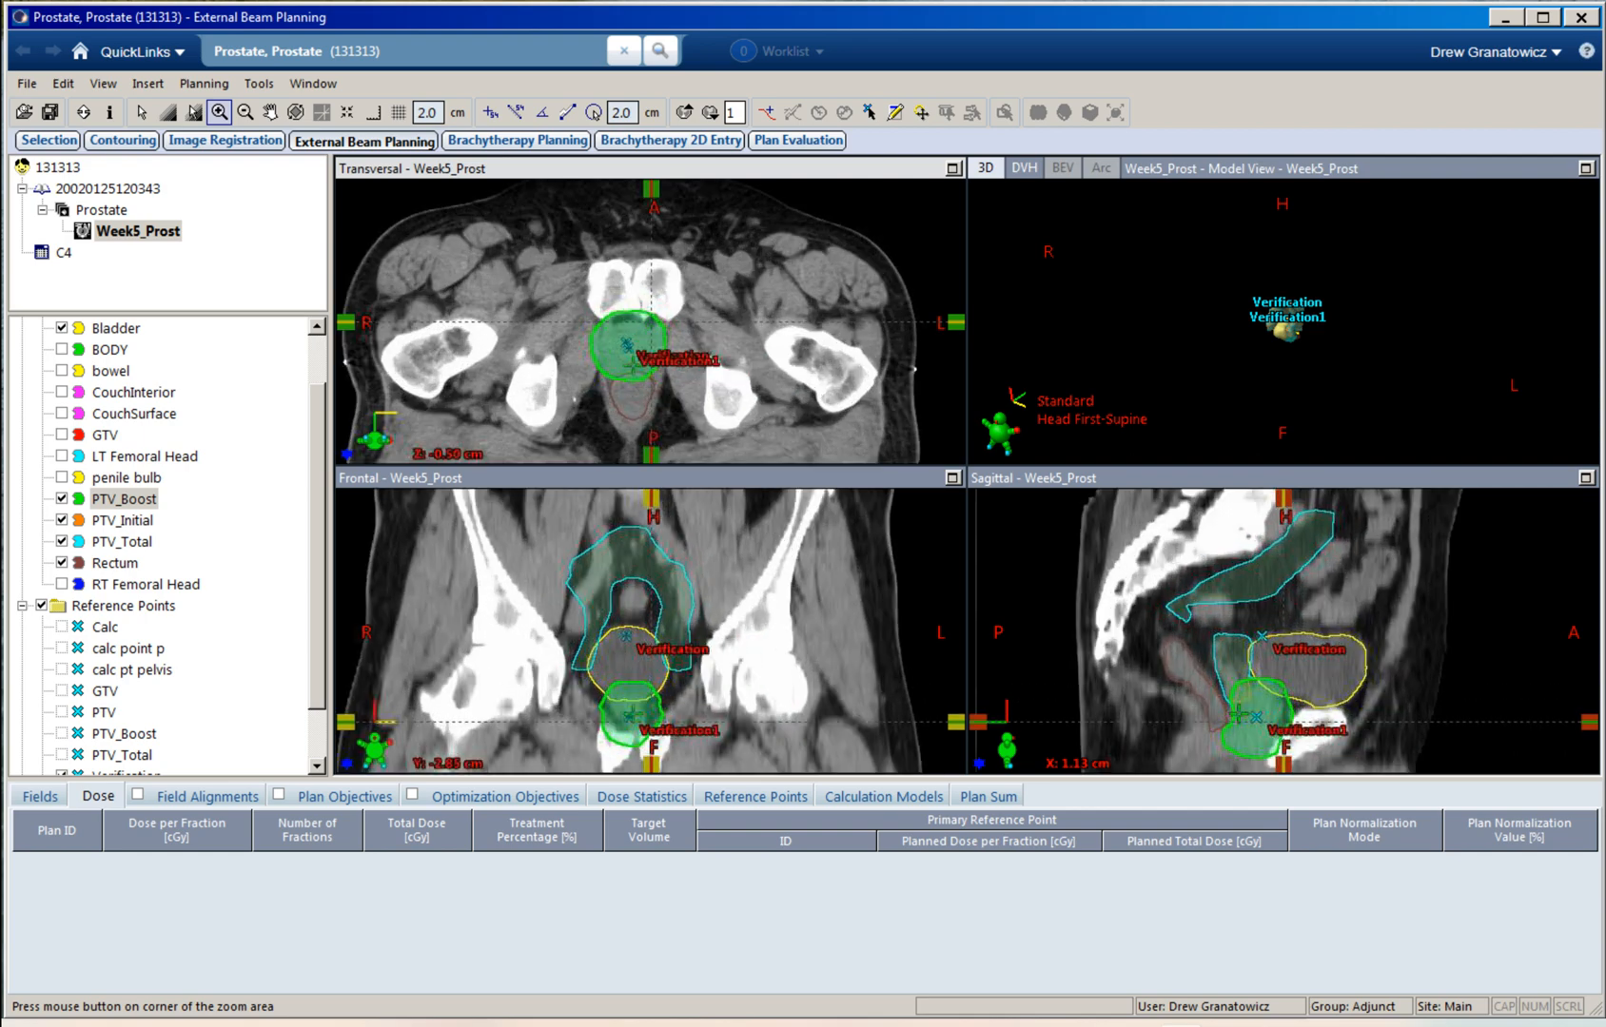
scroll(651, 321, "down", 1)
left_click_drag(651, 322, 663, 319)
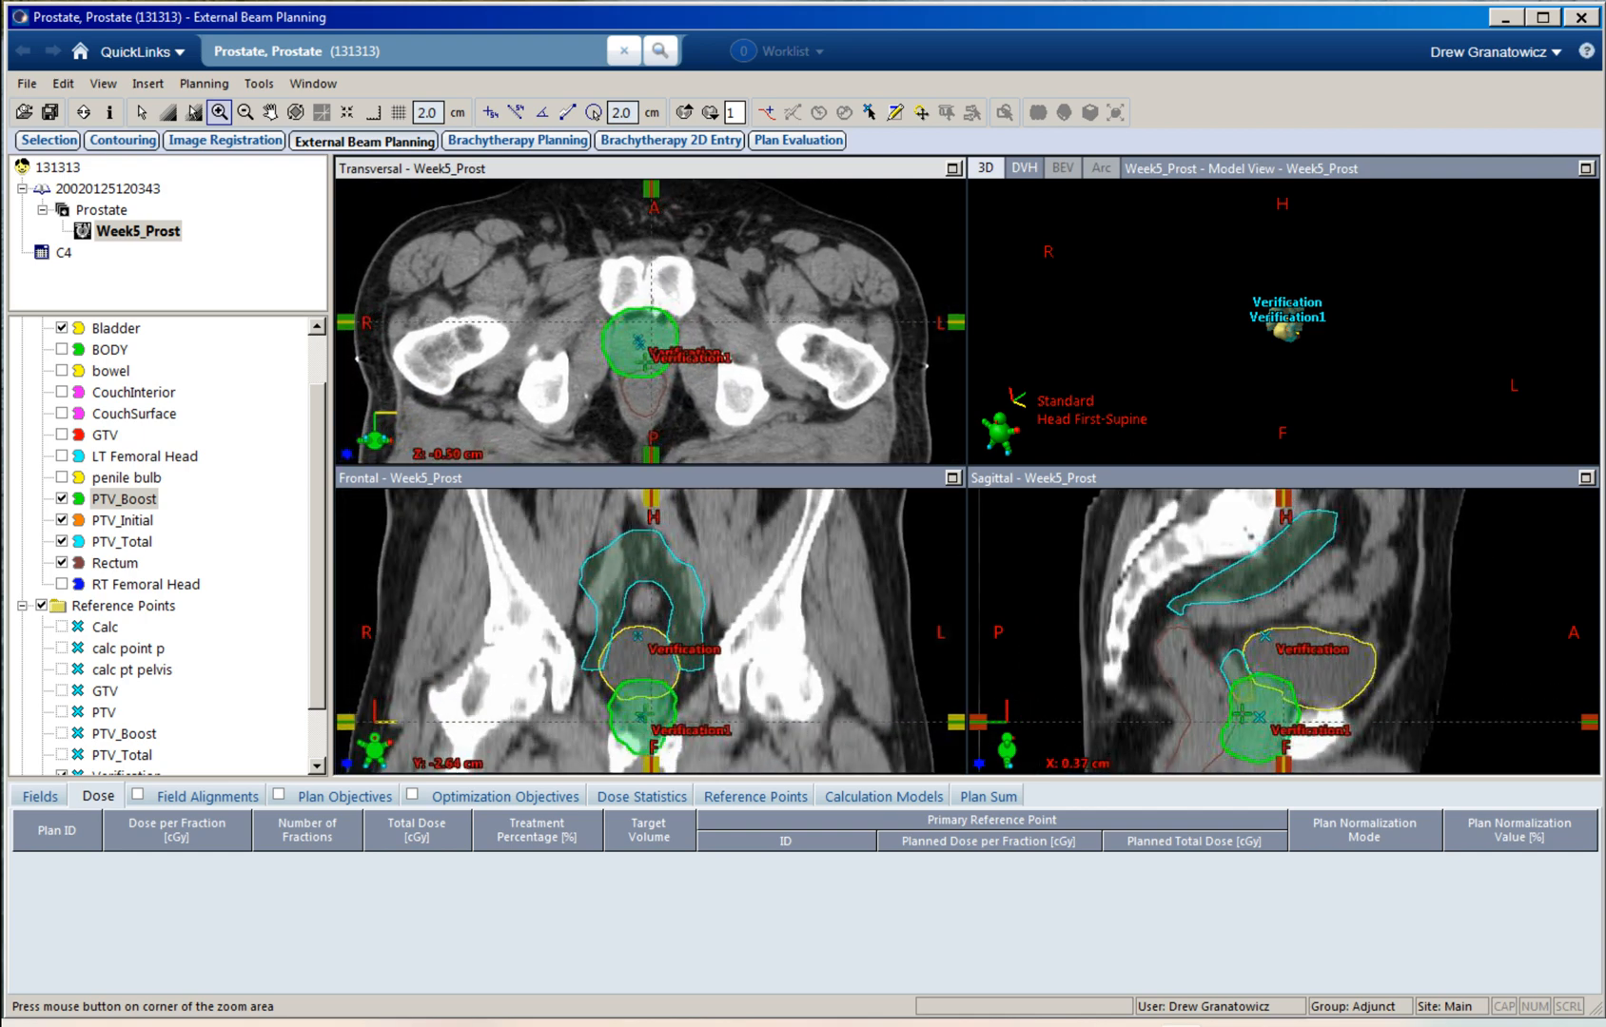
Step: Highlight PTV_Initial and examine its extent through the transversal slices
left_click(122, 520)
scroll(650, 322, "up", 13)
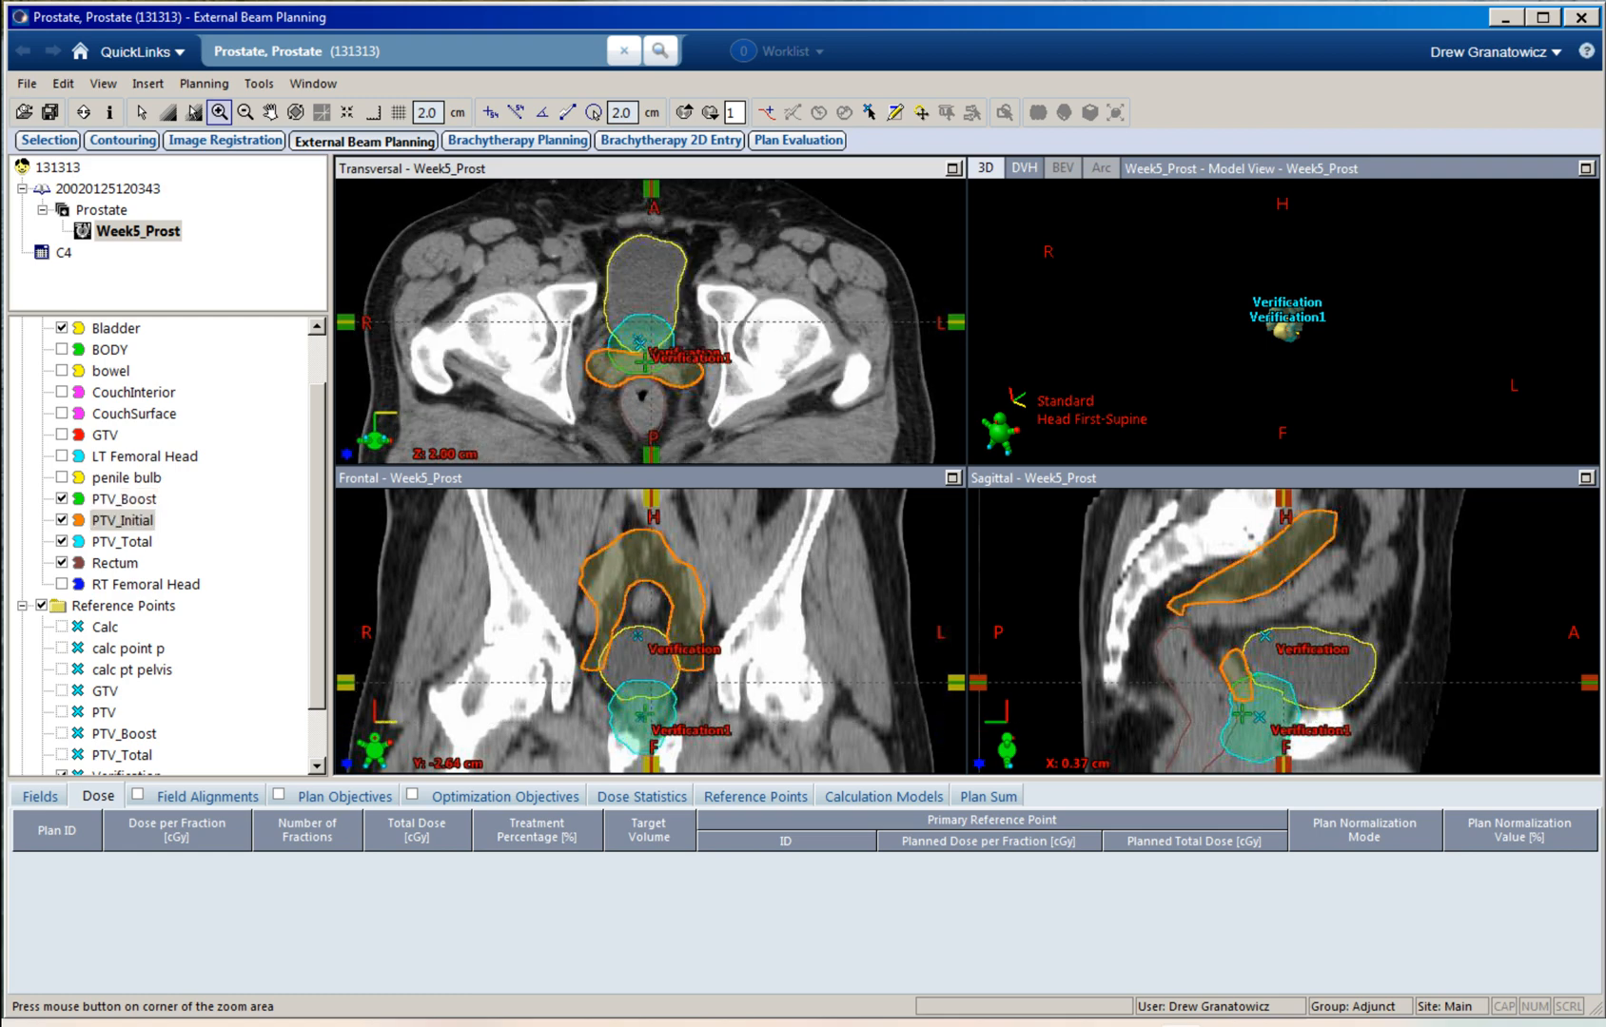
scroll(651, 322, "down", 7)
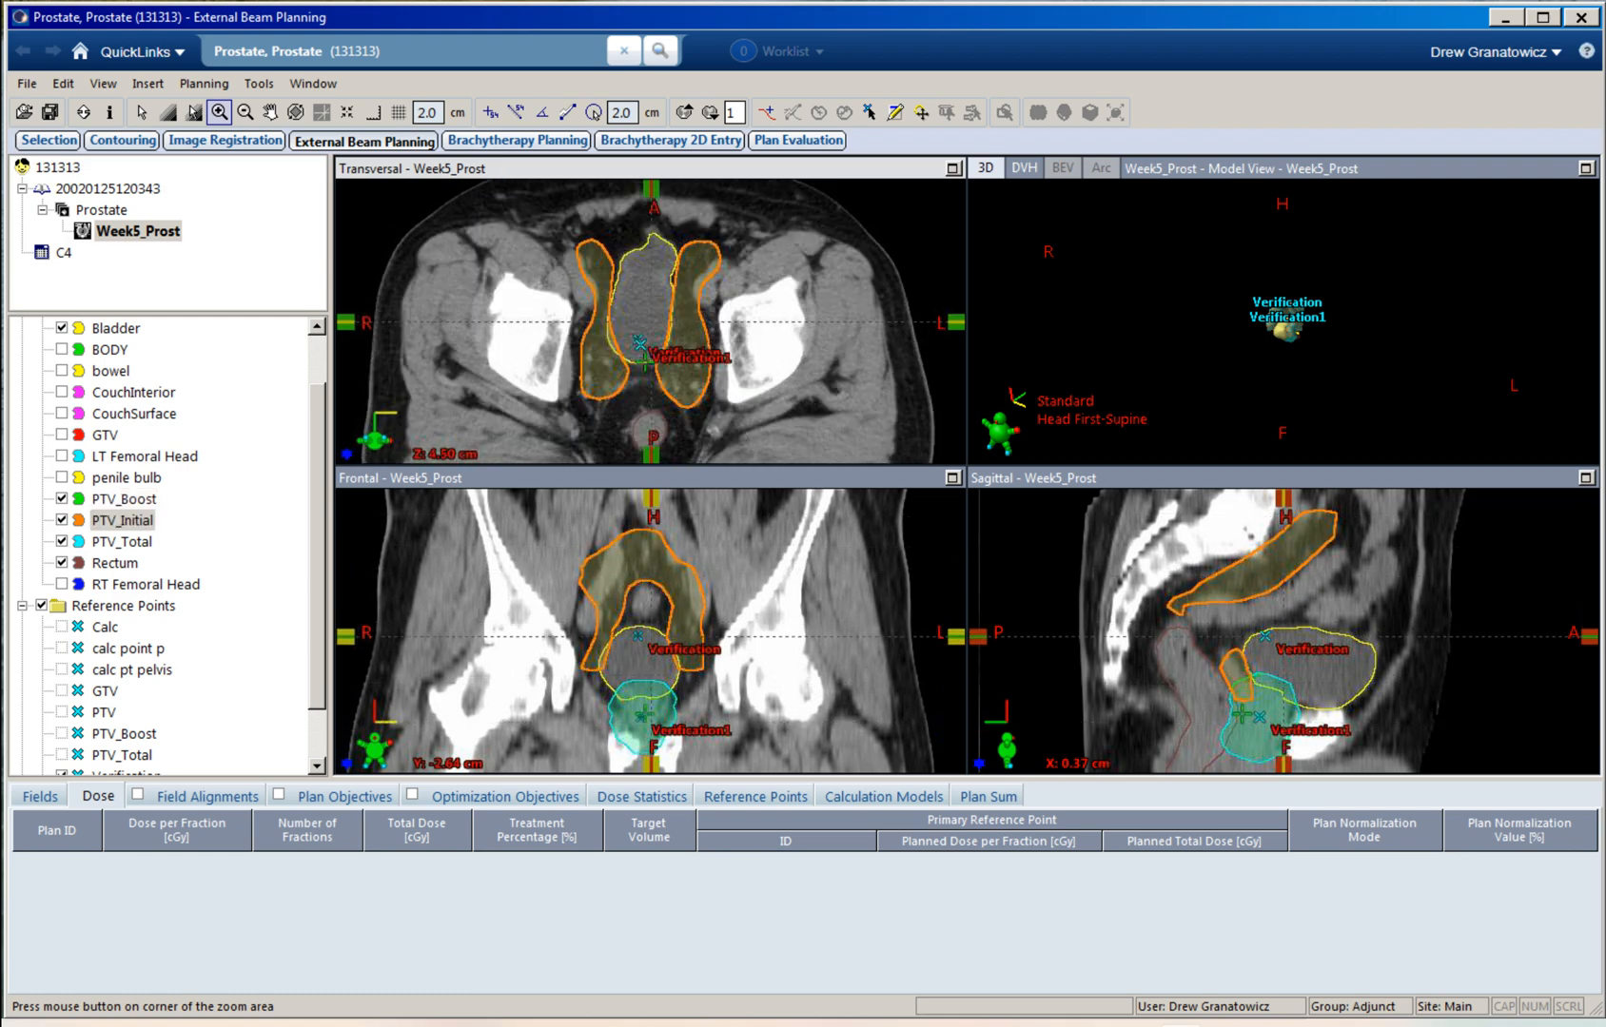
scroll(651, 321, "up", 5)
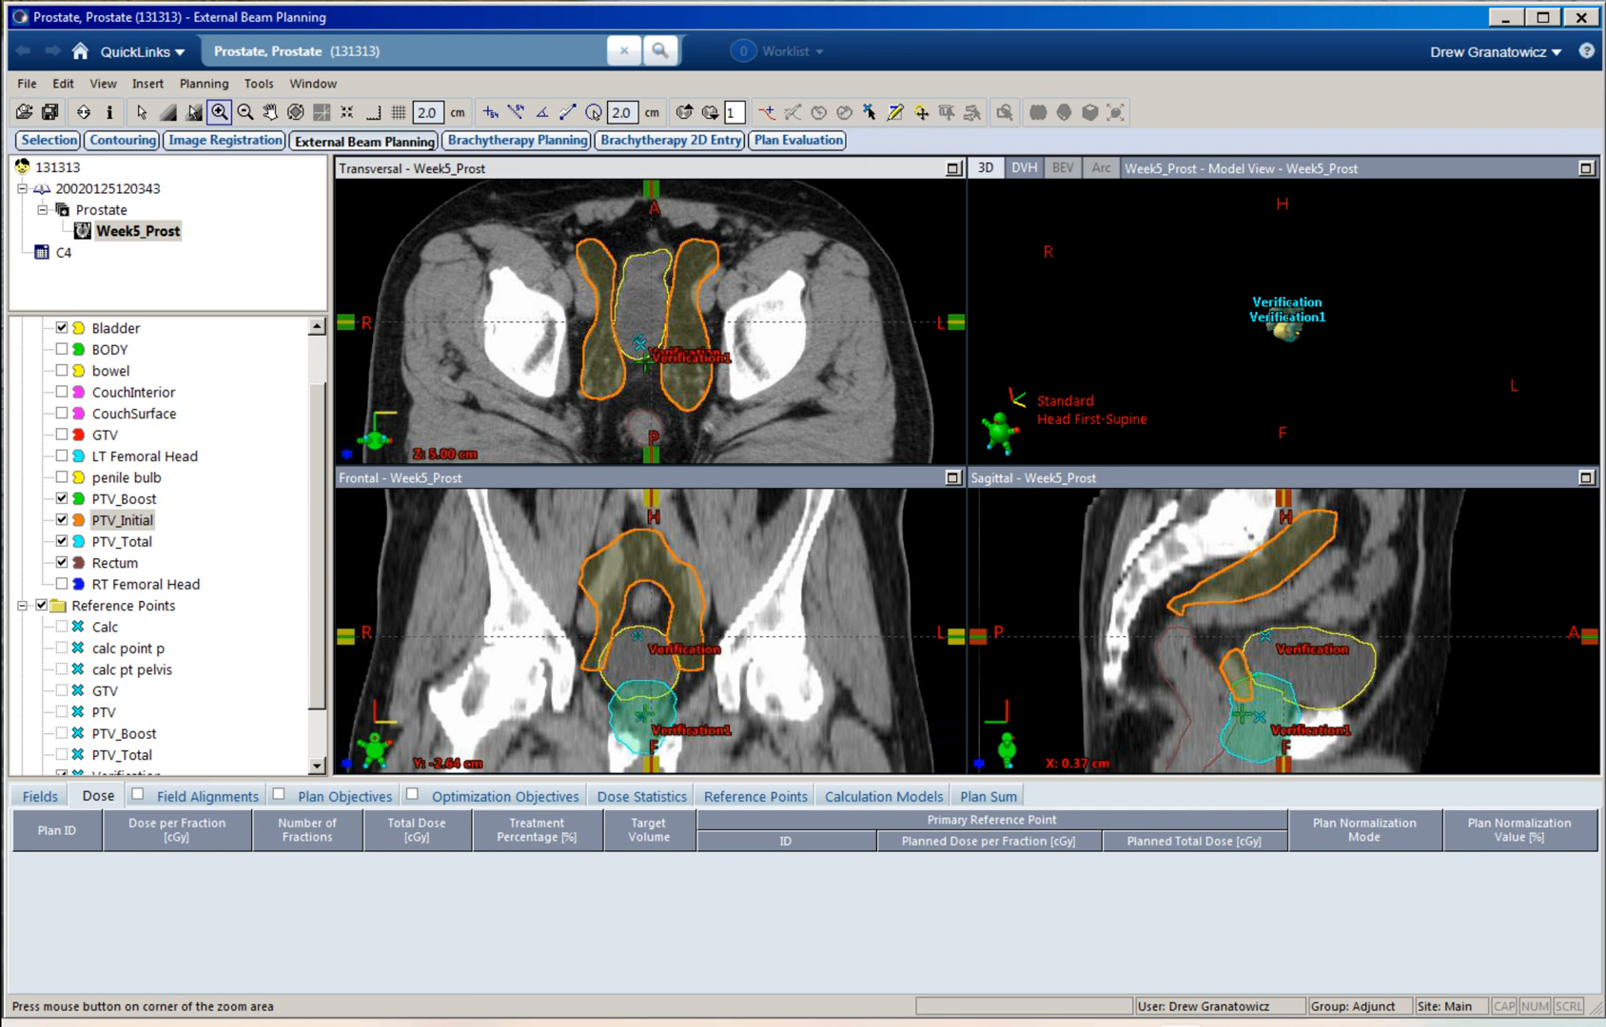
scroll(651, 322, "up", 3)
scroll(651, 322, "down", 3)
Step: Highlight PTV_Total and examine its combined coverage in the transversal, frontal and sagittal views
left_click(122, 541)
scroll(168, 548, "down", 1)
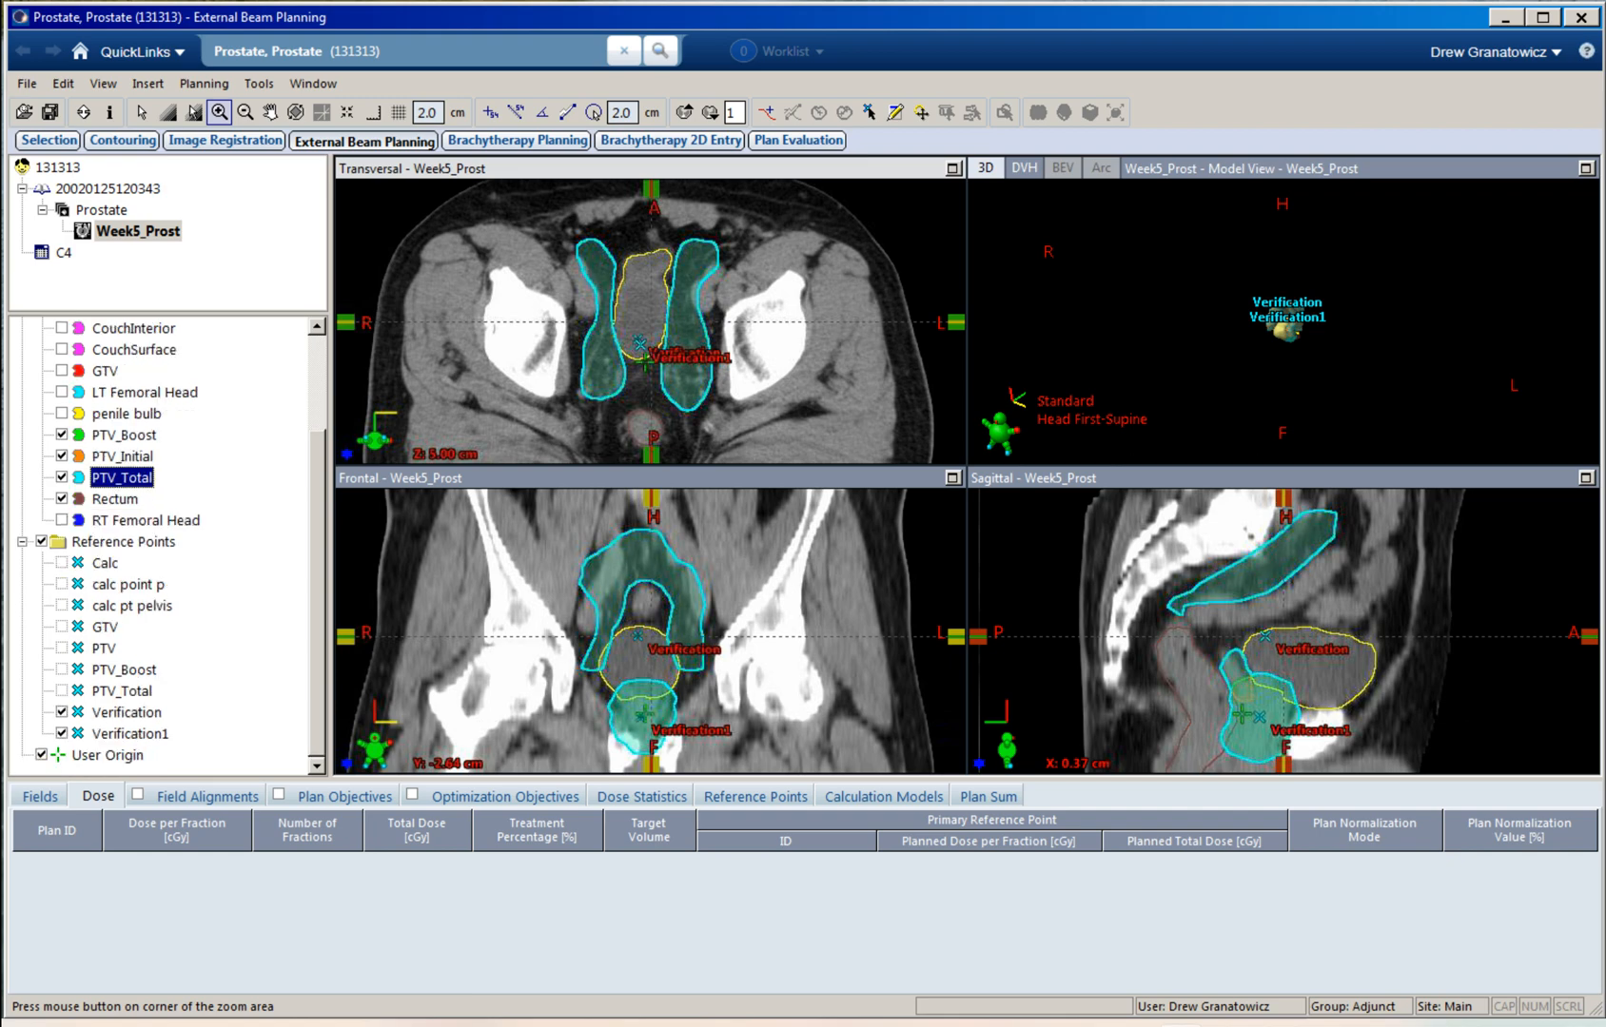
left_click(649, 320)
scroll(649, 321, "down", 4)
scroll(648, 320, "up", 3)
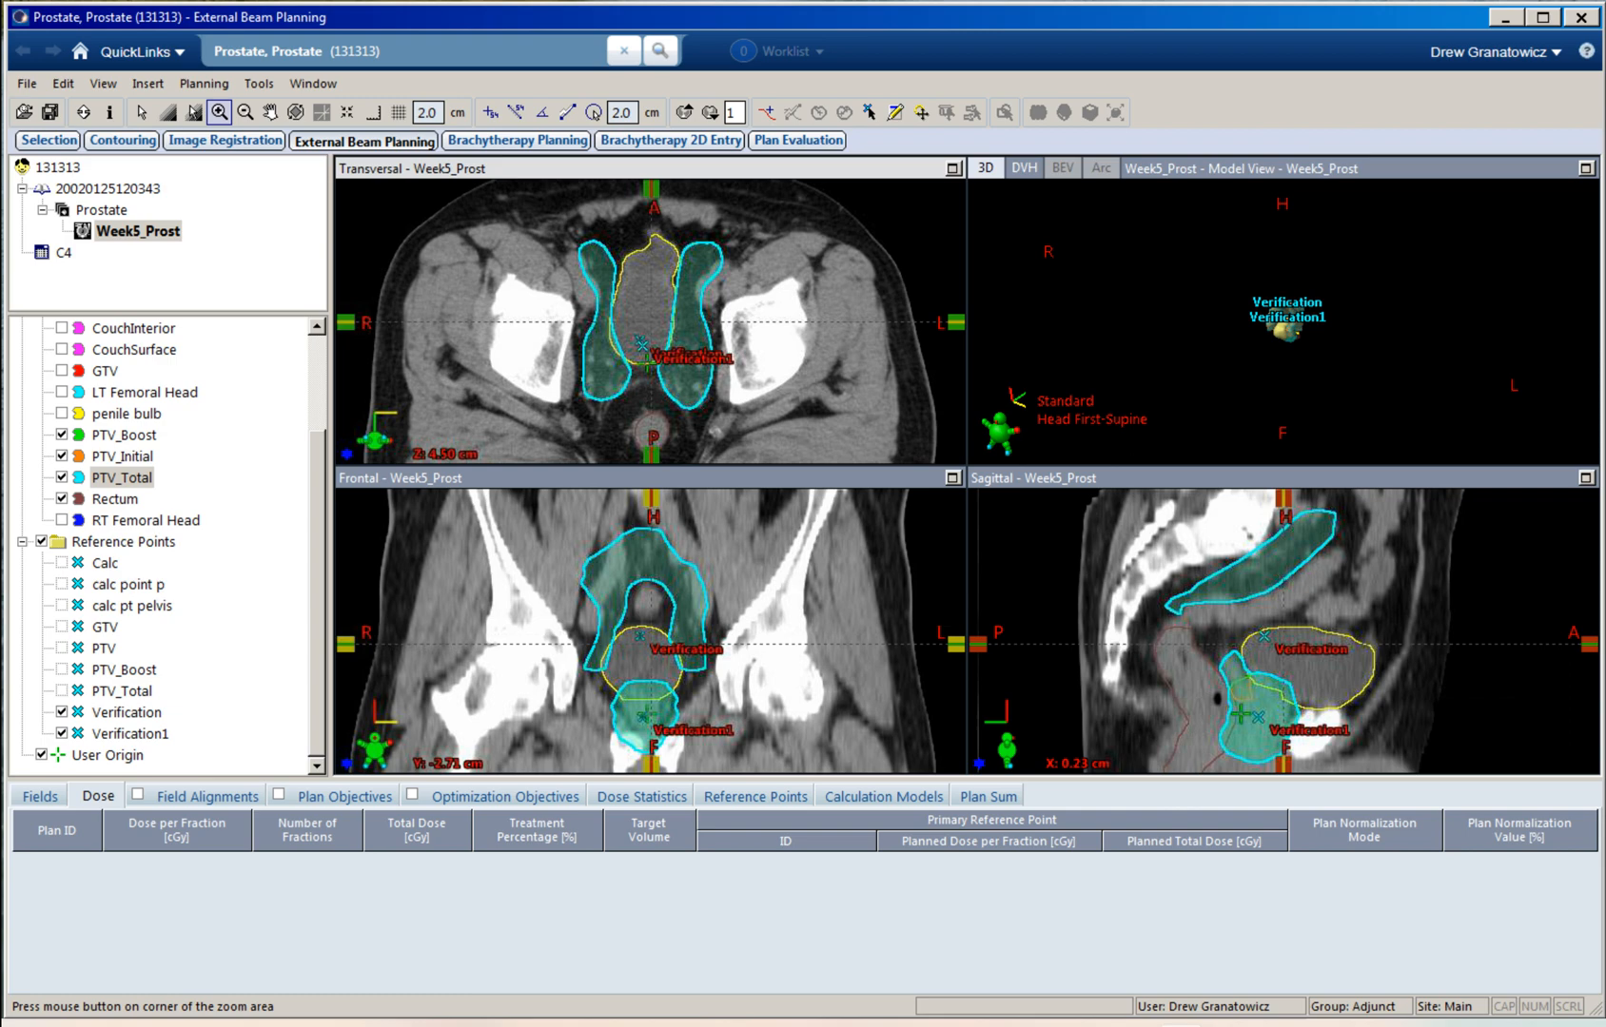
scroll(649, 321, "down", 1)
scroll(649, 323, "down", 1)
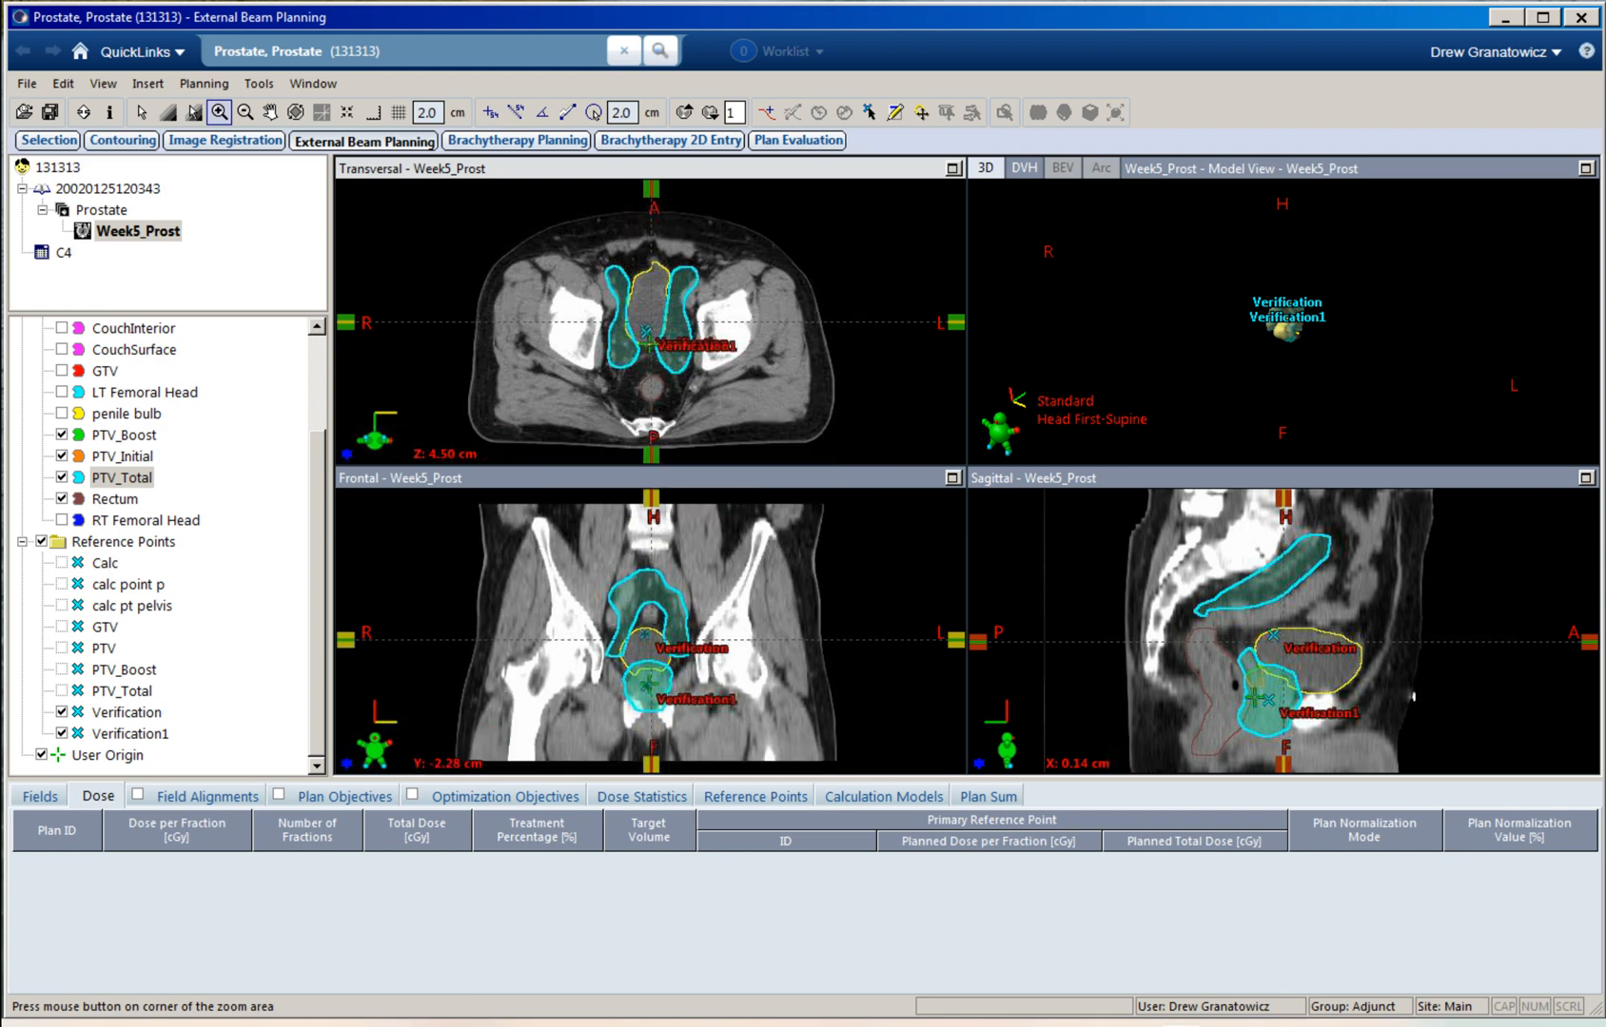
scroll(649, 323, "up", 1)
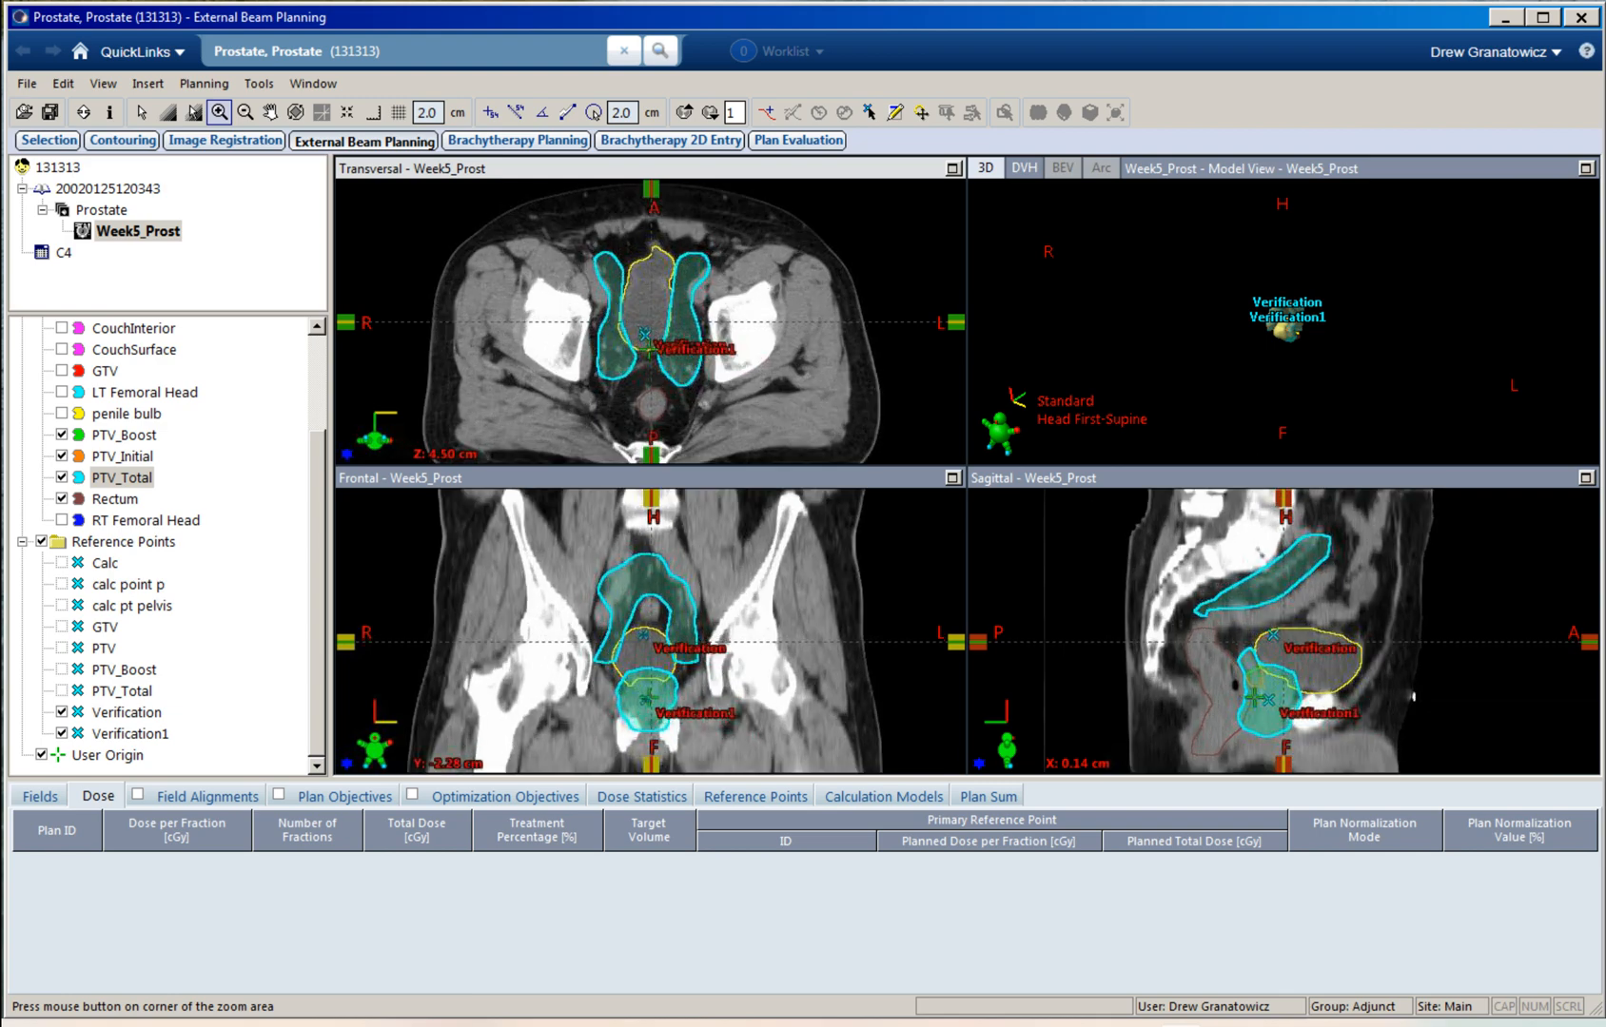
Step: Insert a new plan, Plan1, in course C4 with PTV_Total as target volume and as primary reference point
left_click(147, 84)
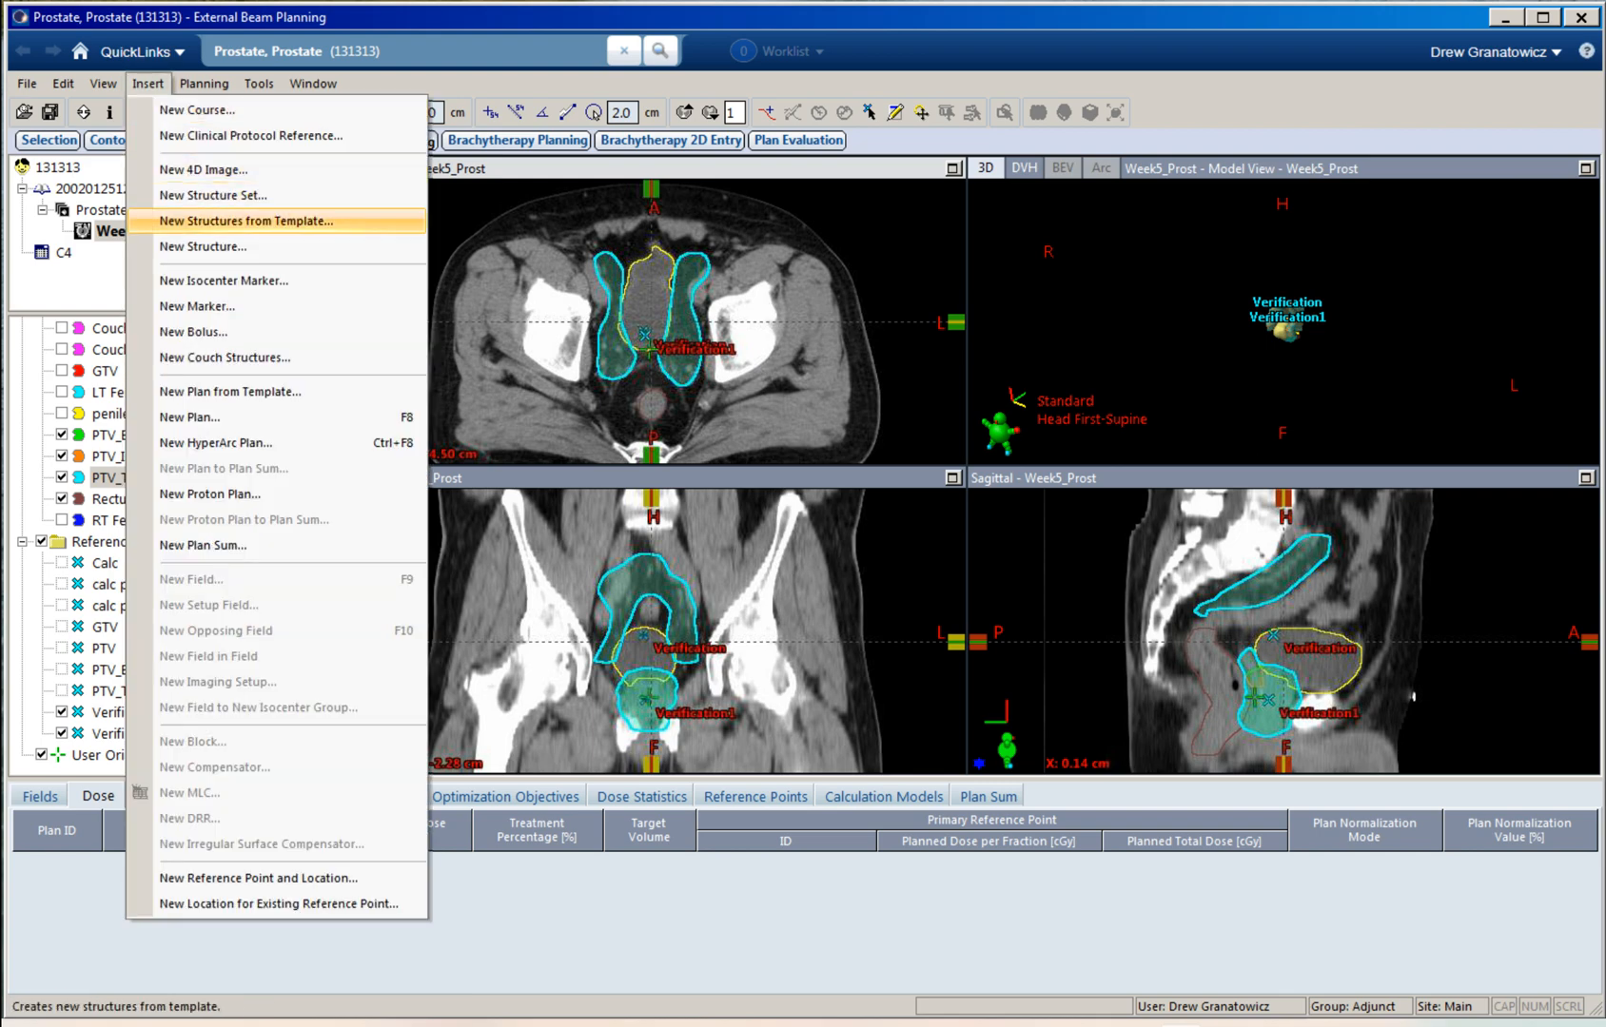
left_click(190, 416)
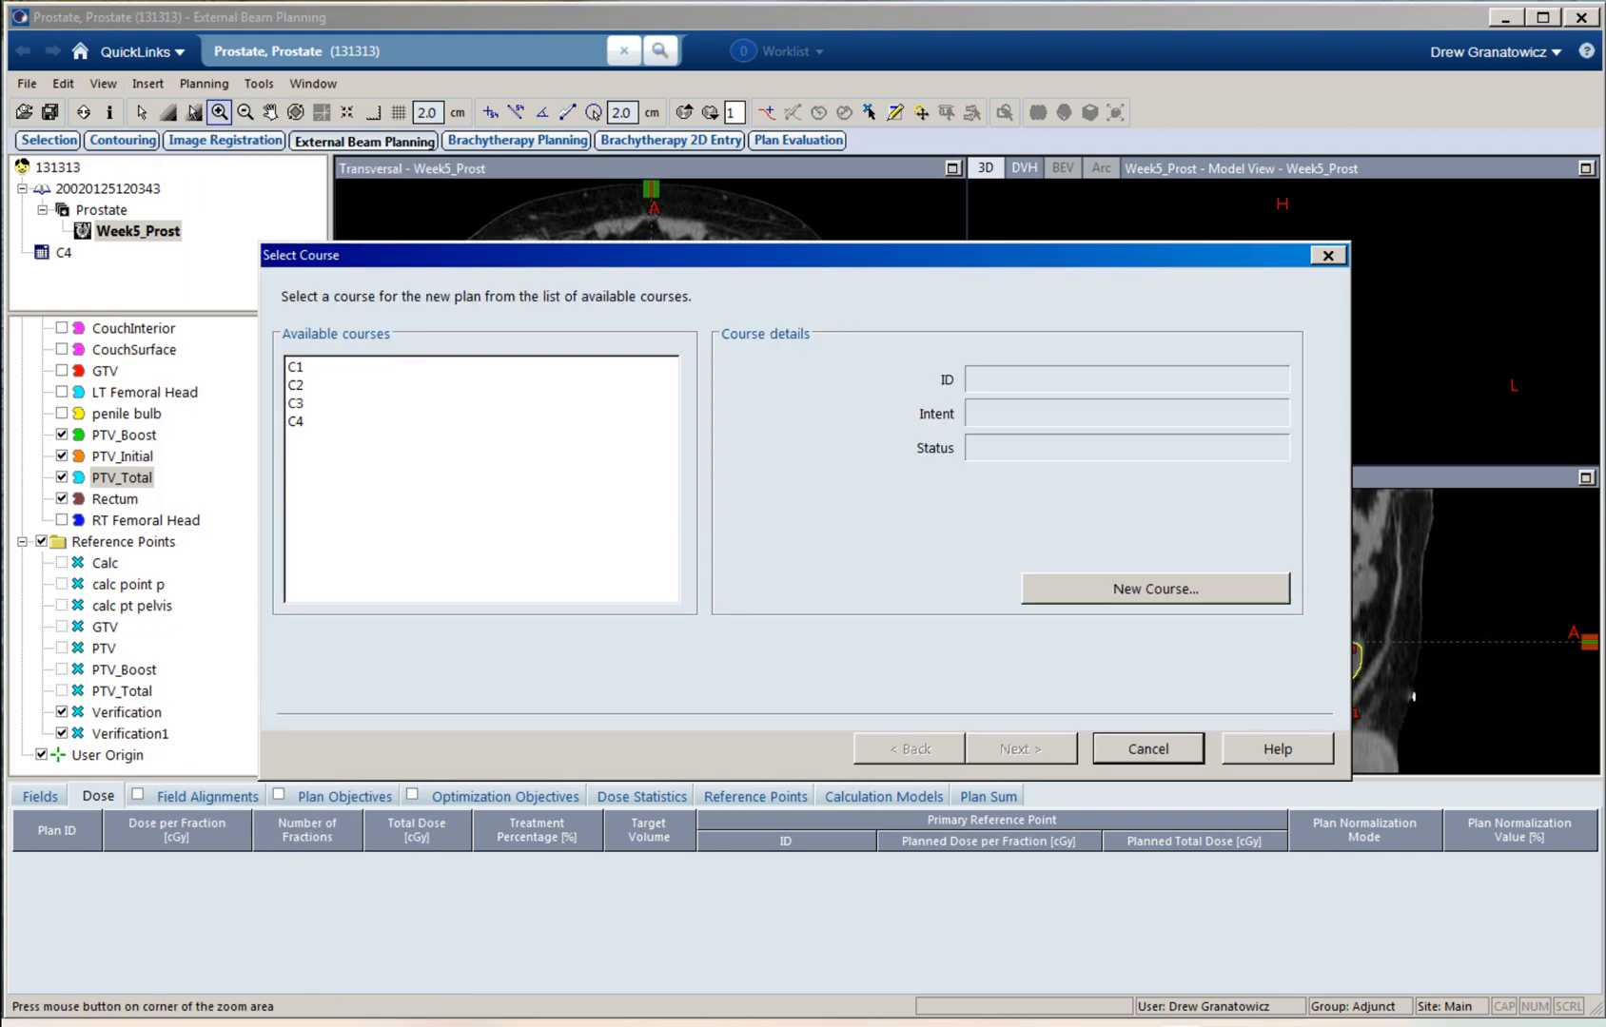
left_click(296, 422)
left_click(1021, 750)
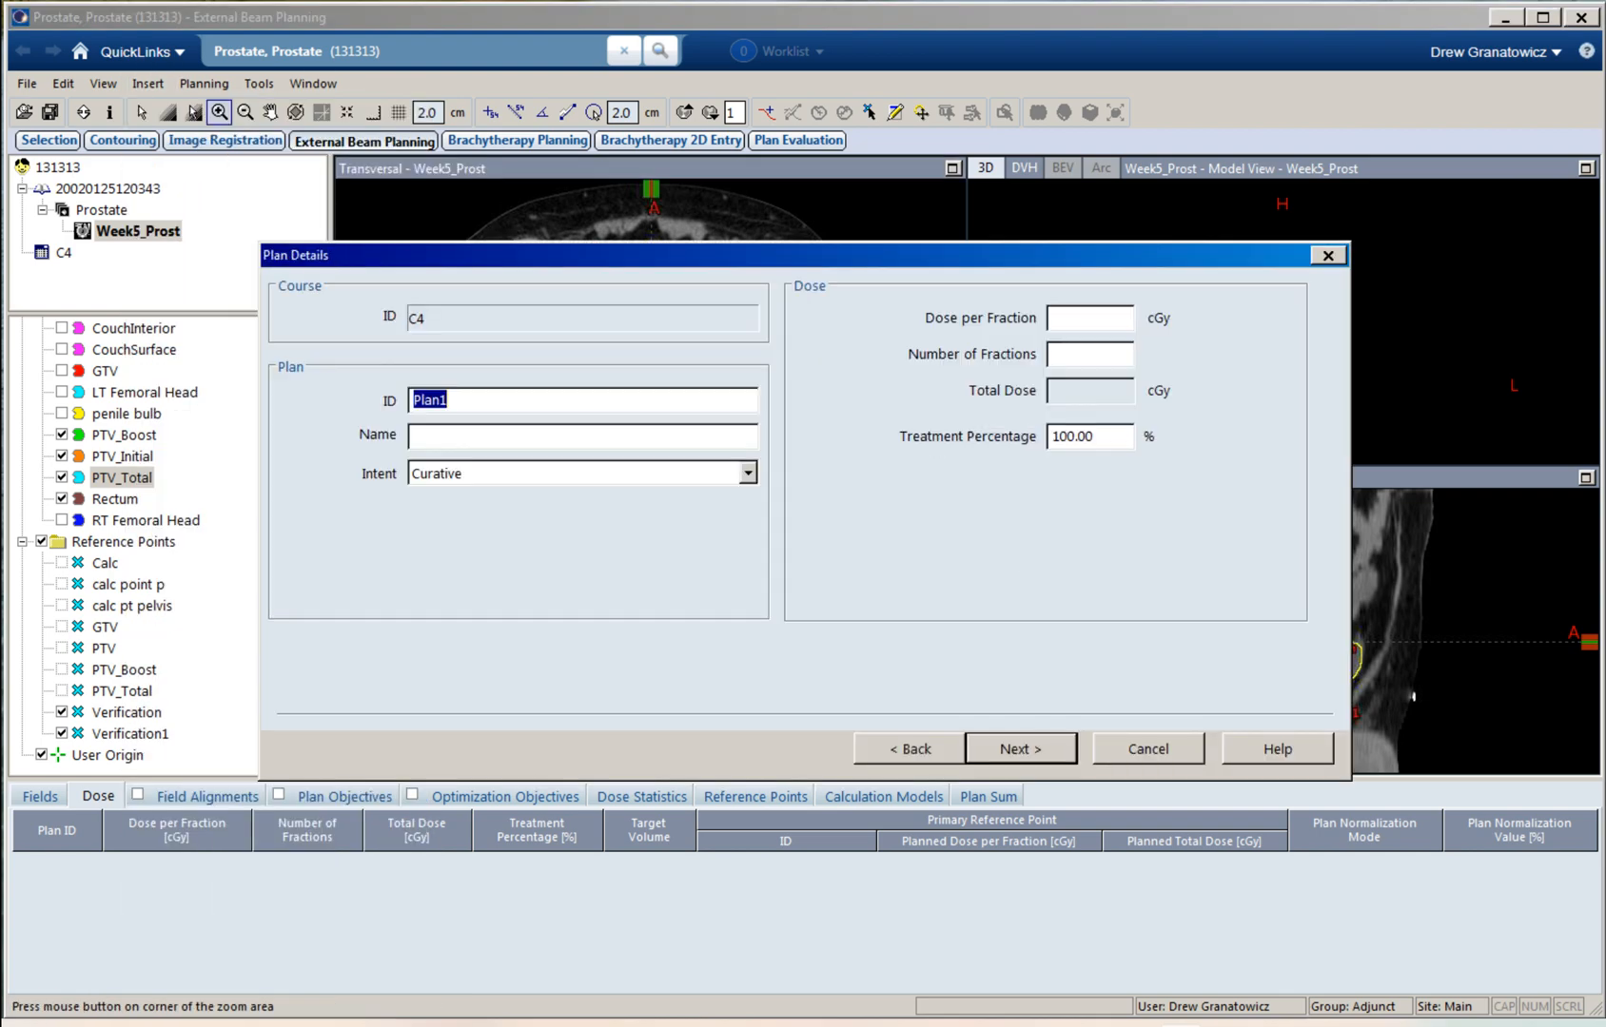
left_click(1020, 750)
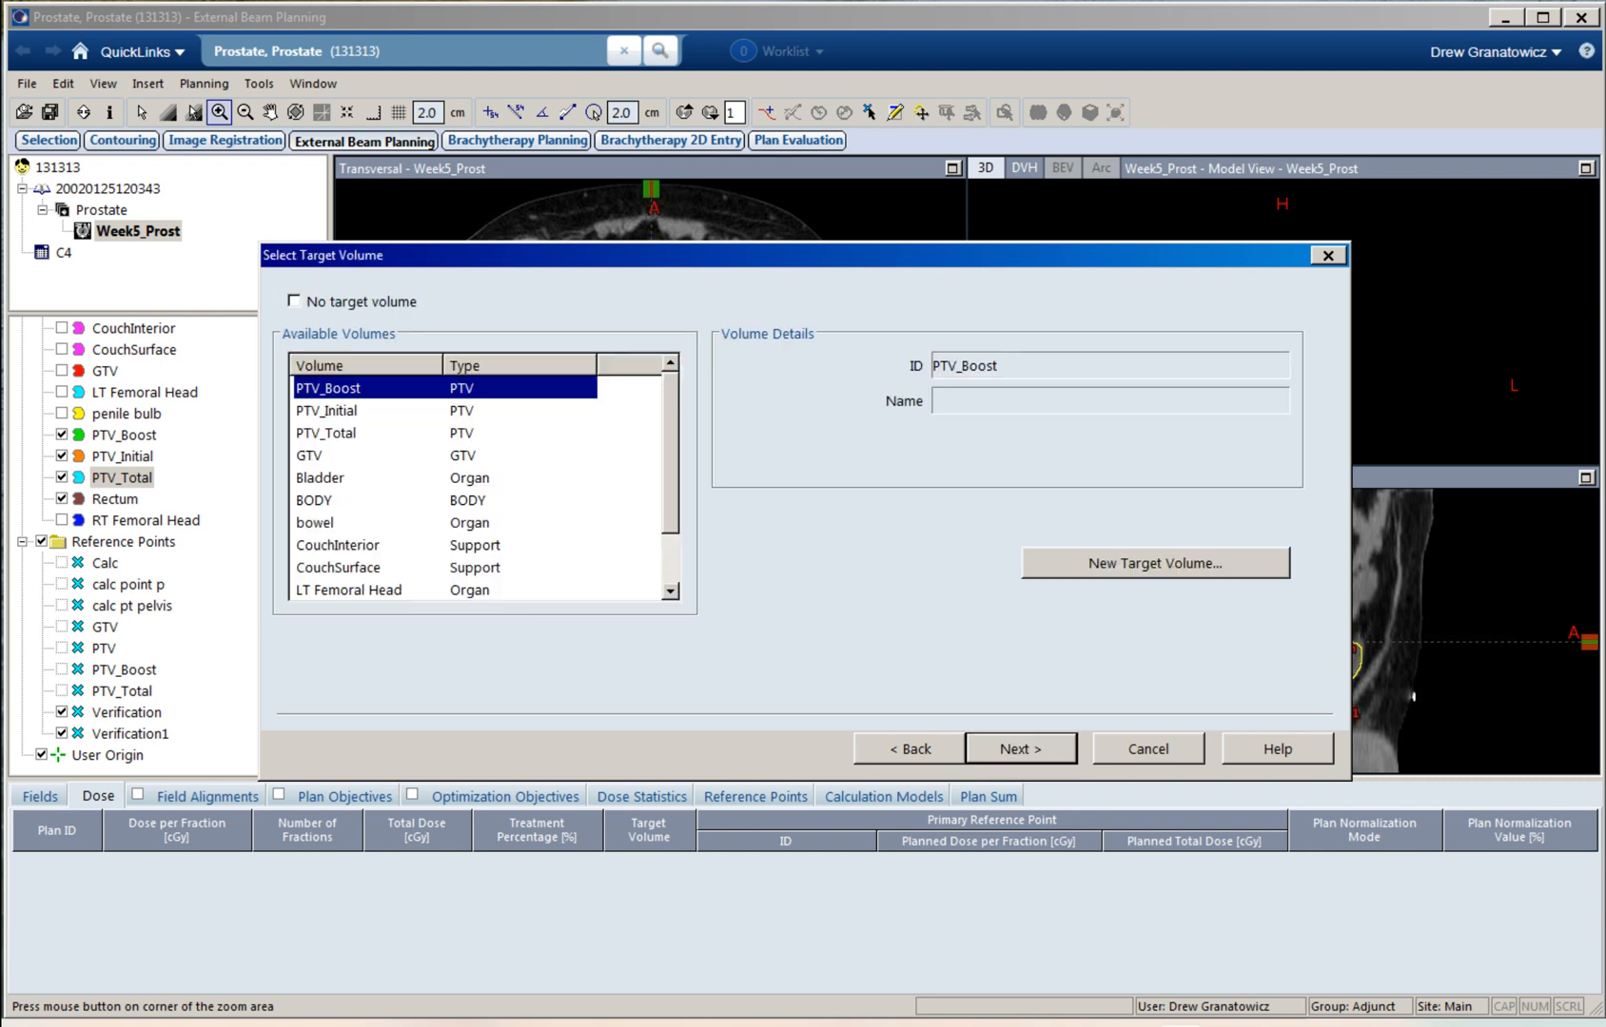
left_click(327, 434)
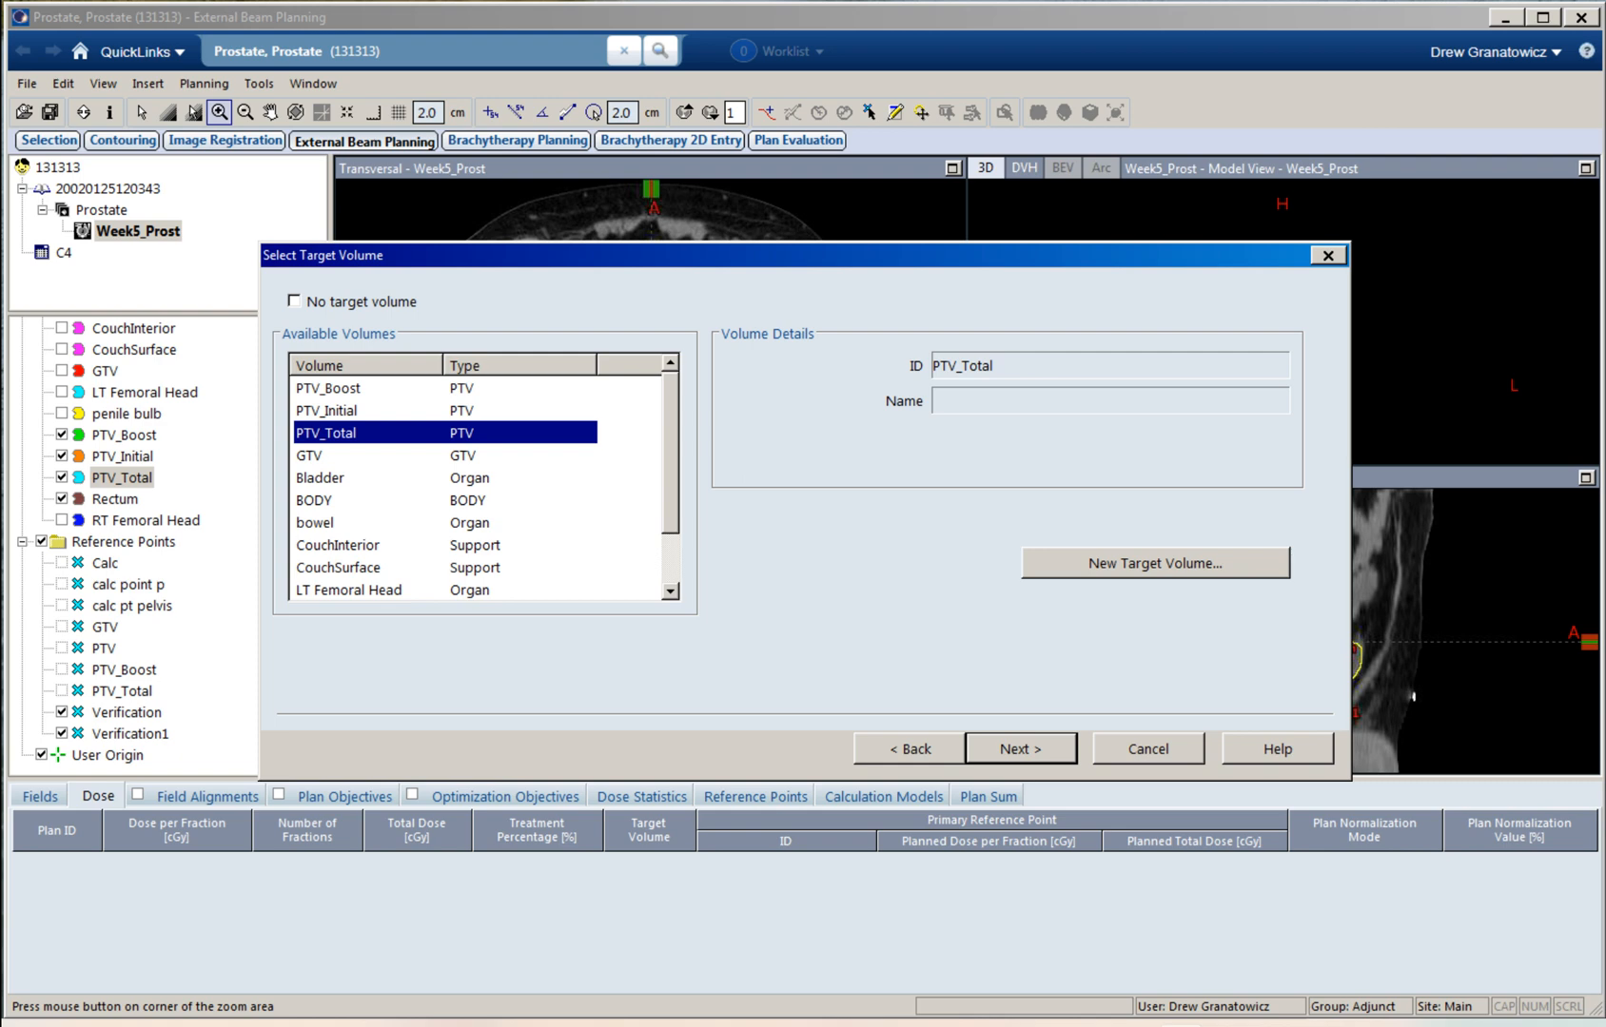
left_click(1021, 749)
left_click(1020, 749)
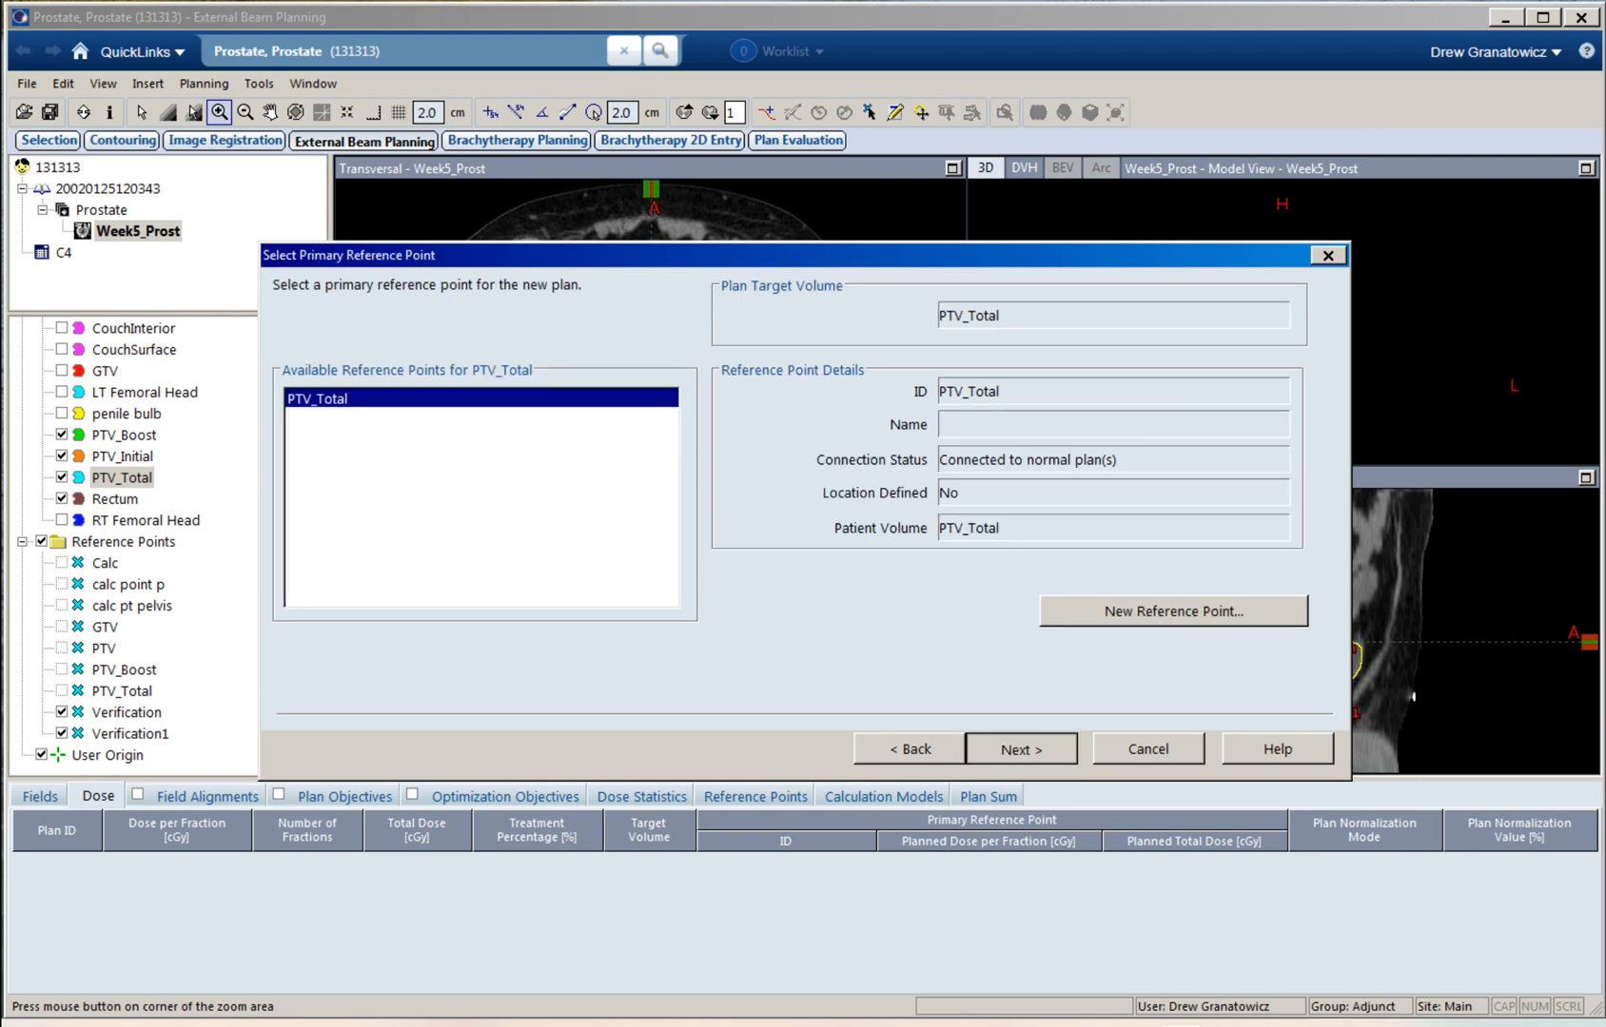
Step: Choose TrueBeamGVSU as the plan's treatment machine and accept Field 1 with its default 6X, 600 MU/min properties
left_click(338, 386)
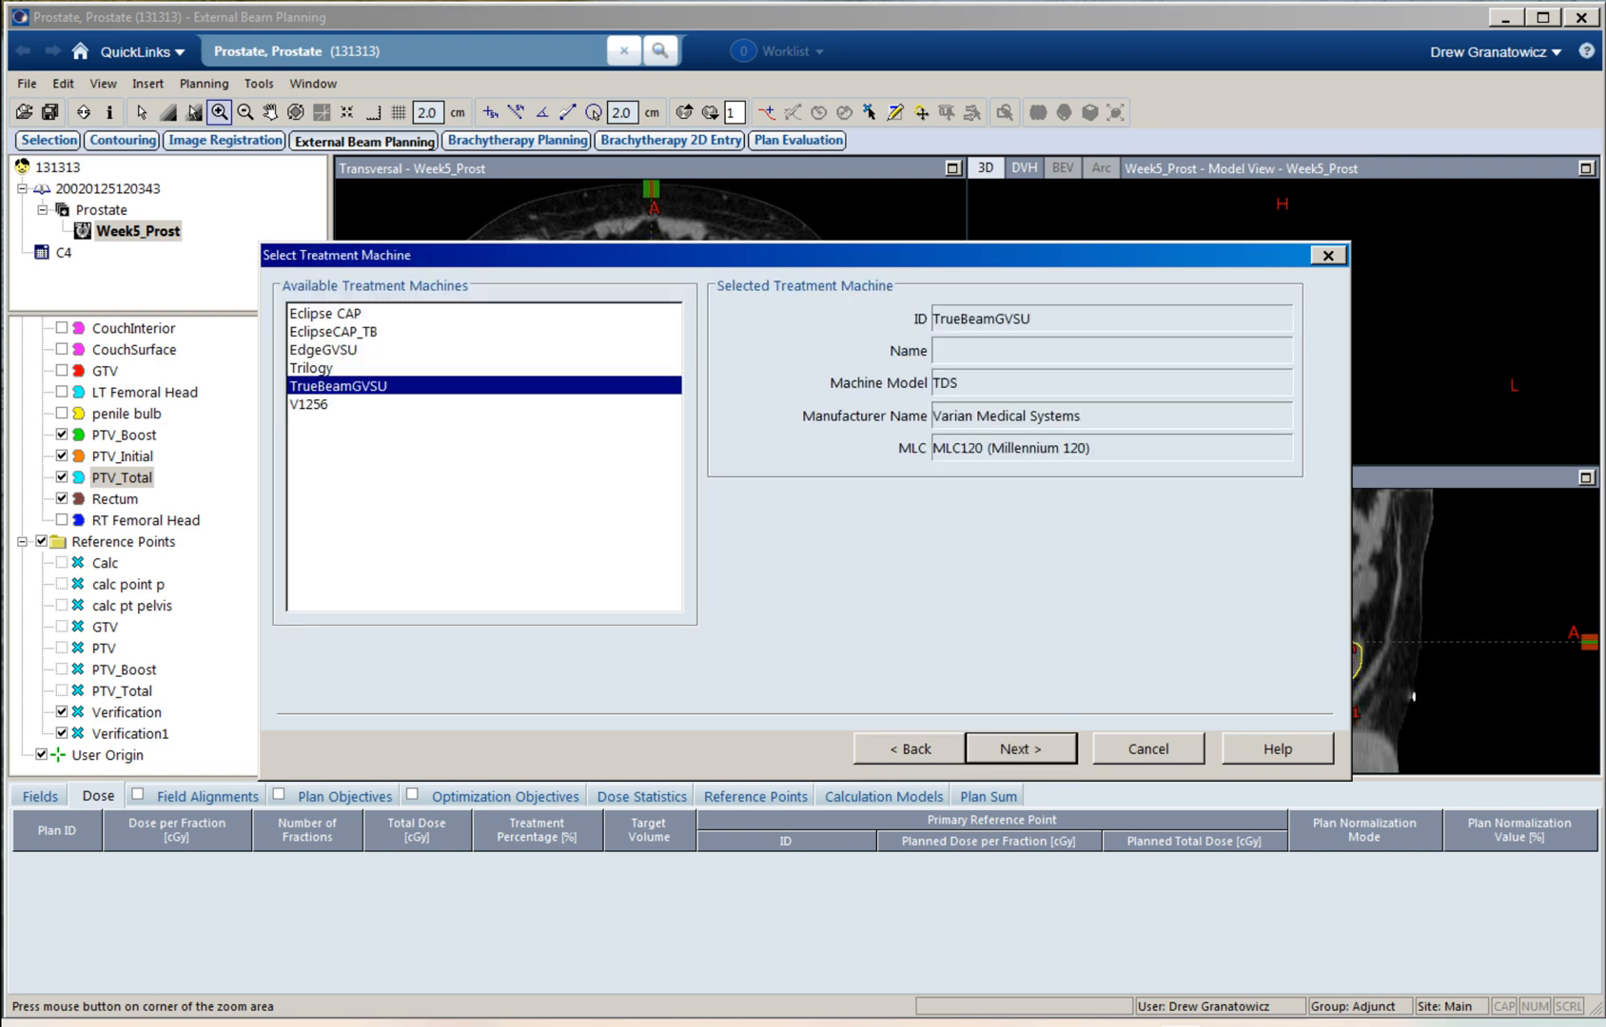
left_click(1021, 749)
left_click(1021, 749)
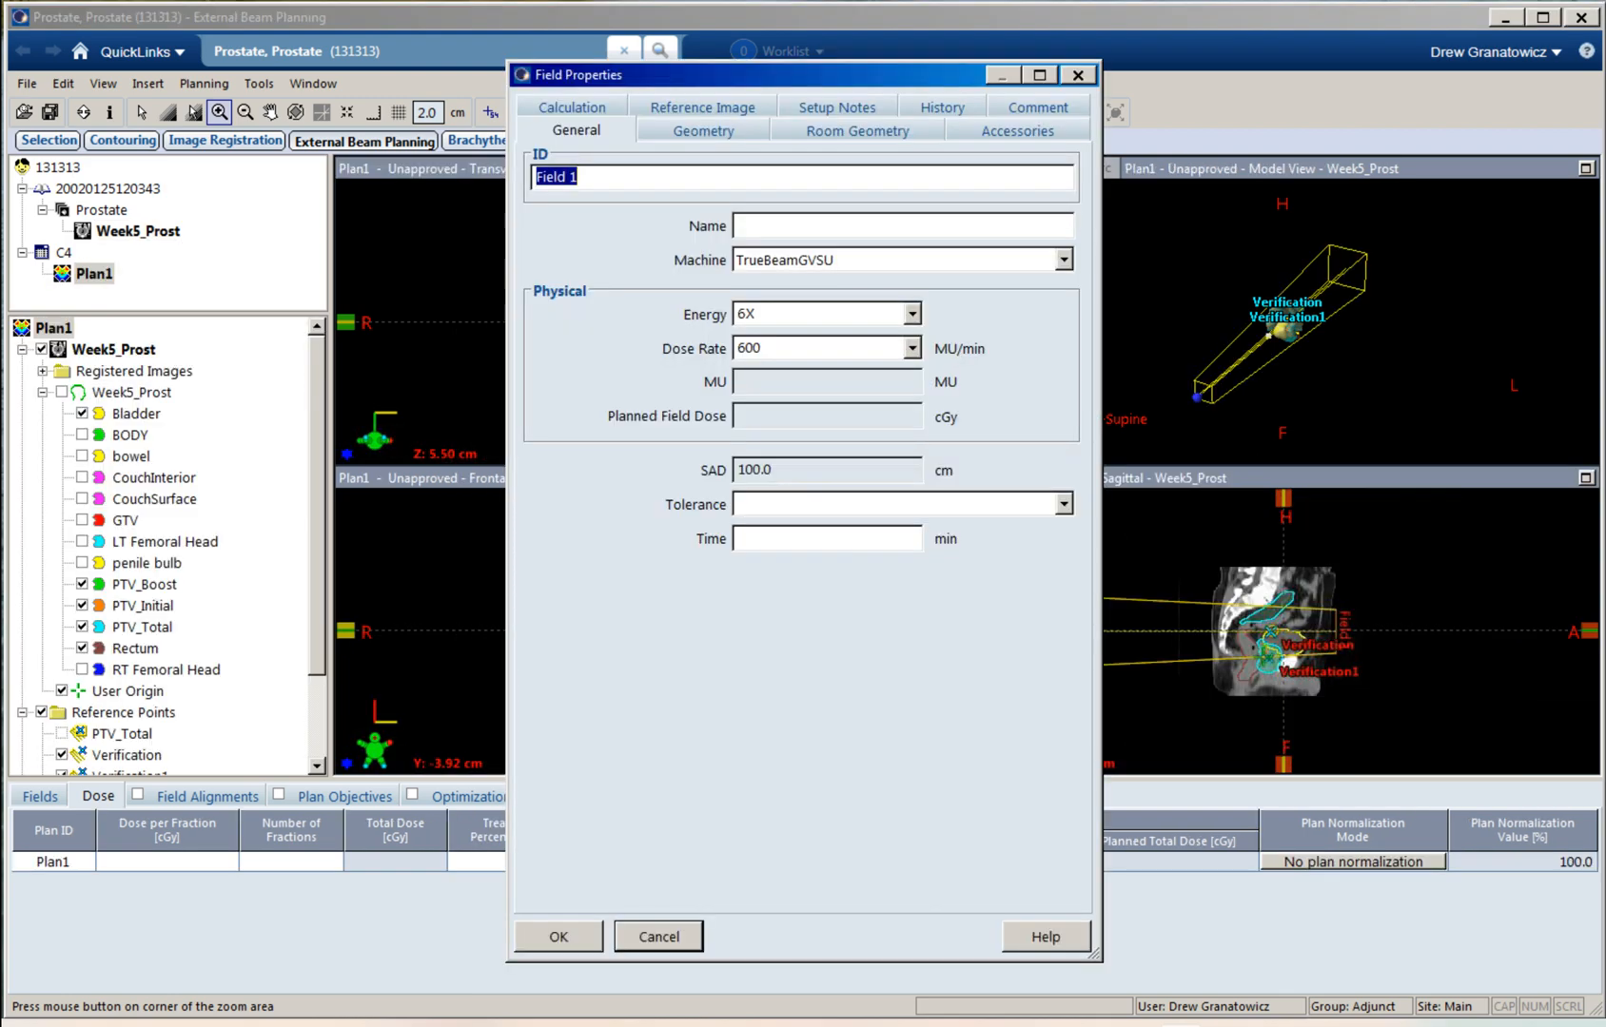
left_click_drag(751, 75, 954, 103)
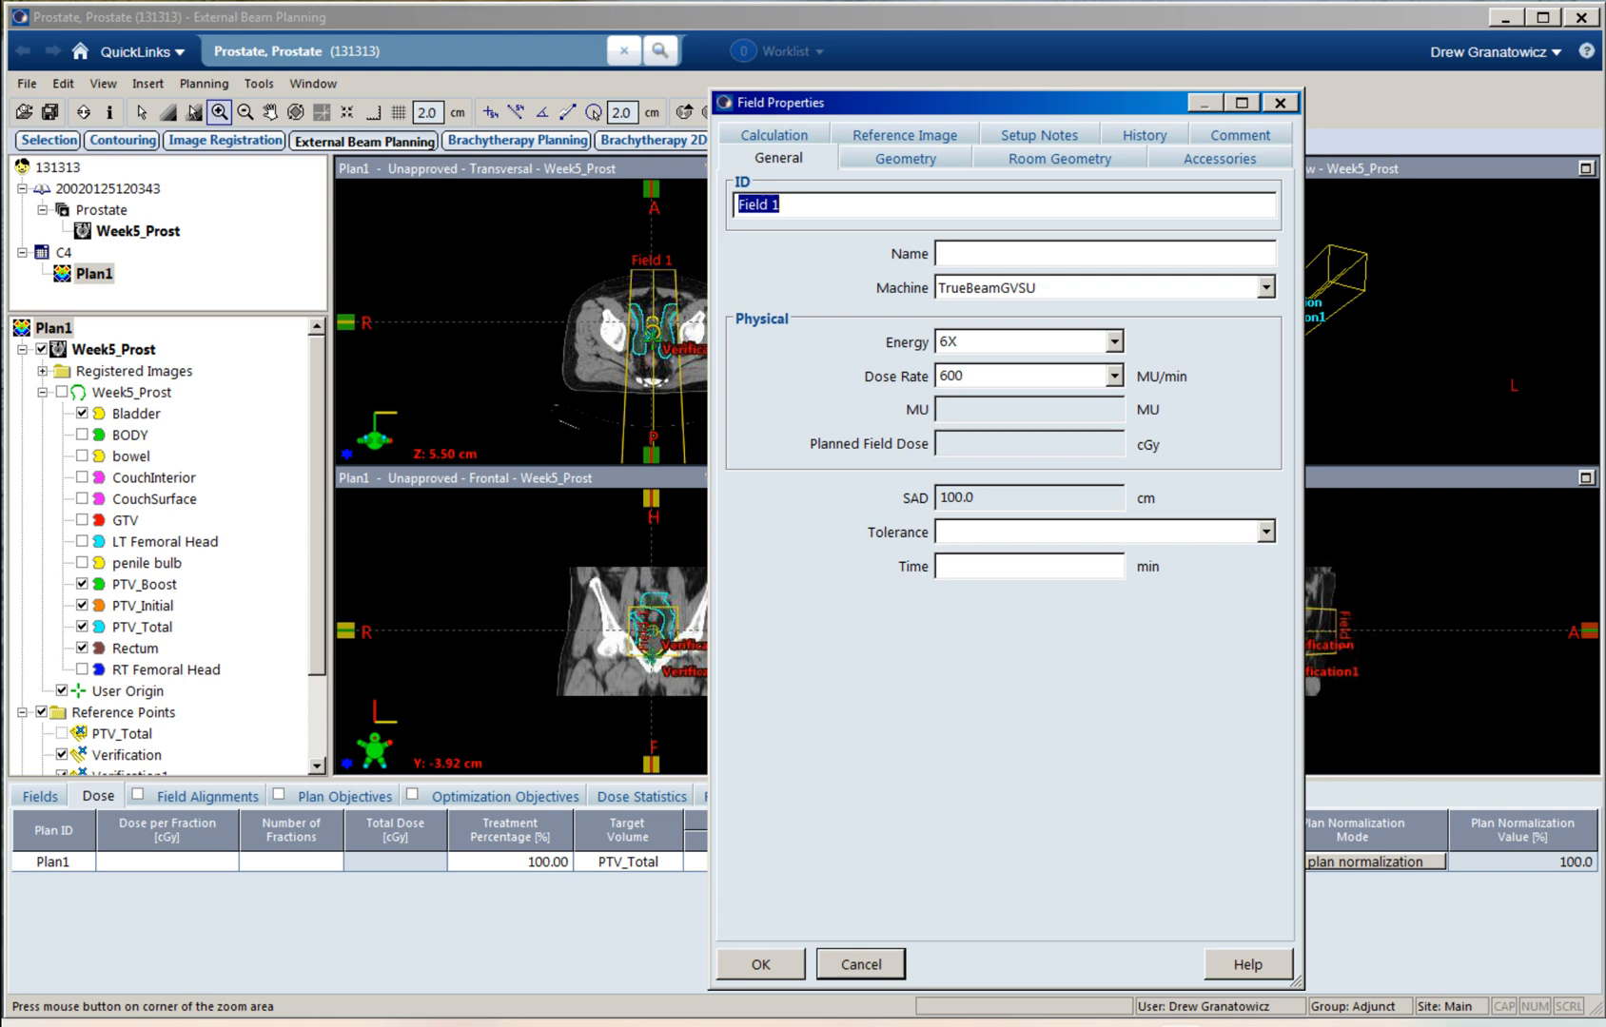
key("Return")
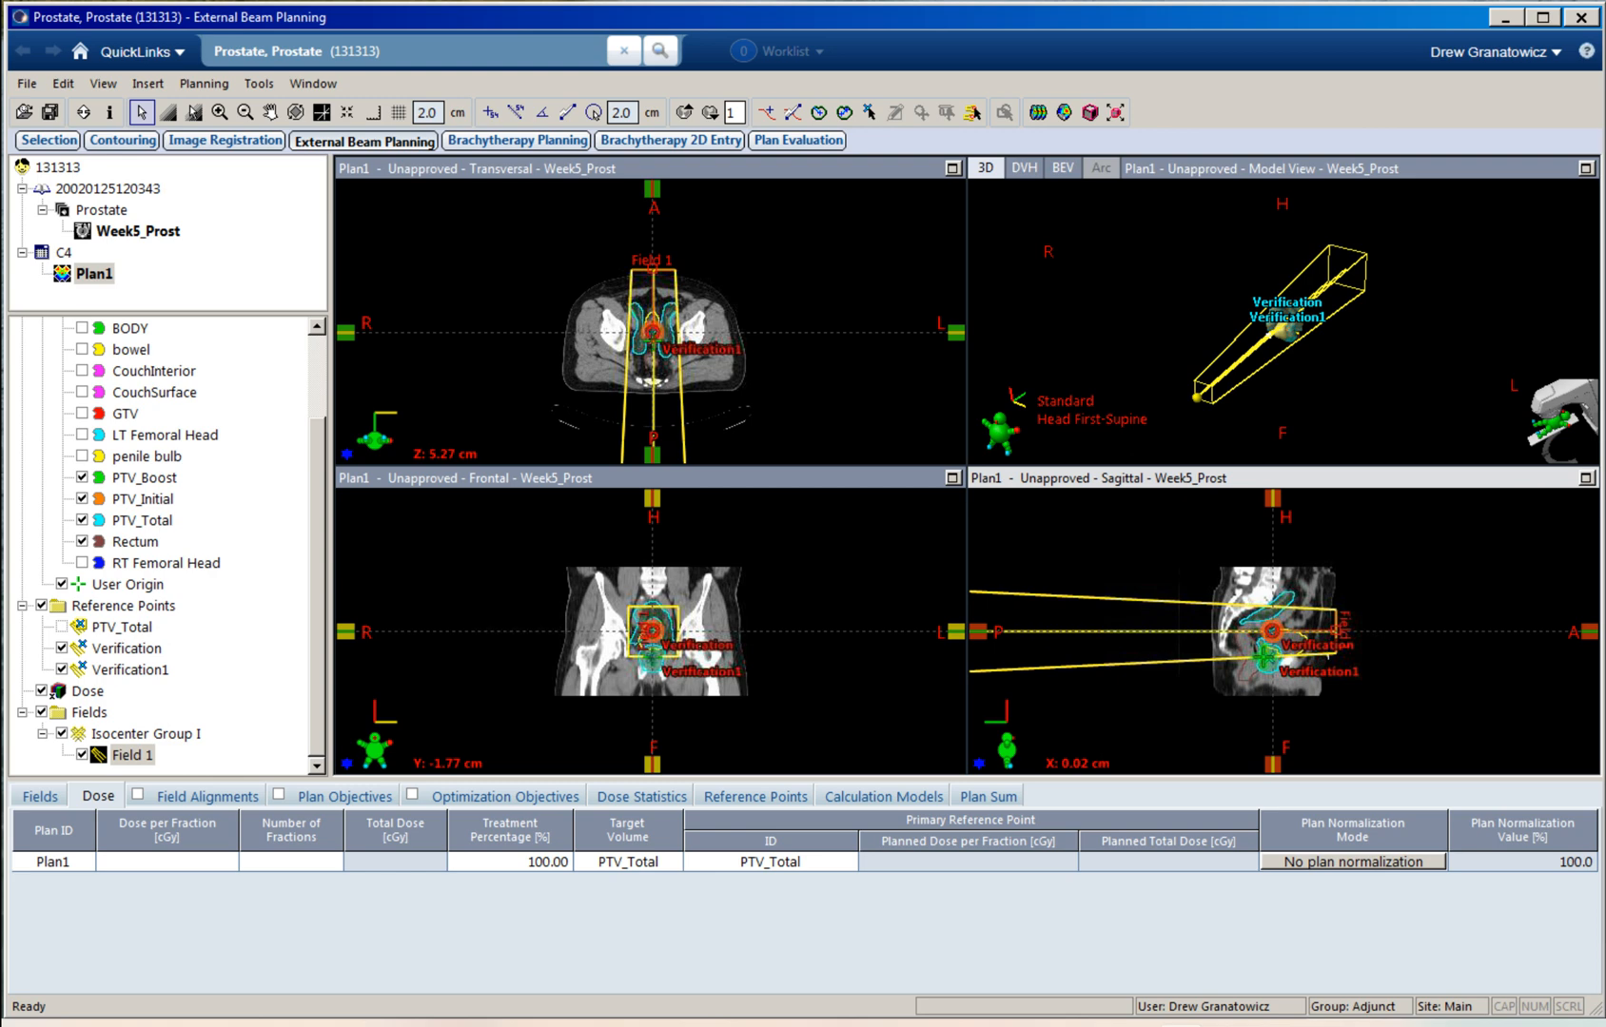
Step: Change the technique of Field 1 to ARC in its geometry properties
right_click(131, 754)
left_click(179, 736)
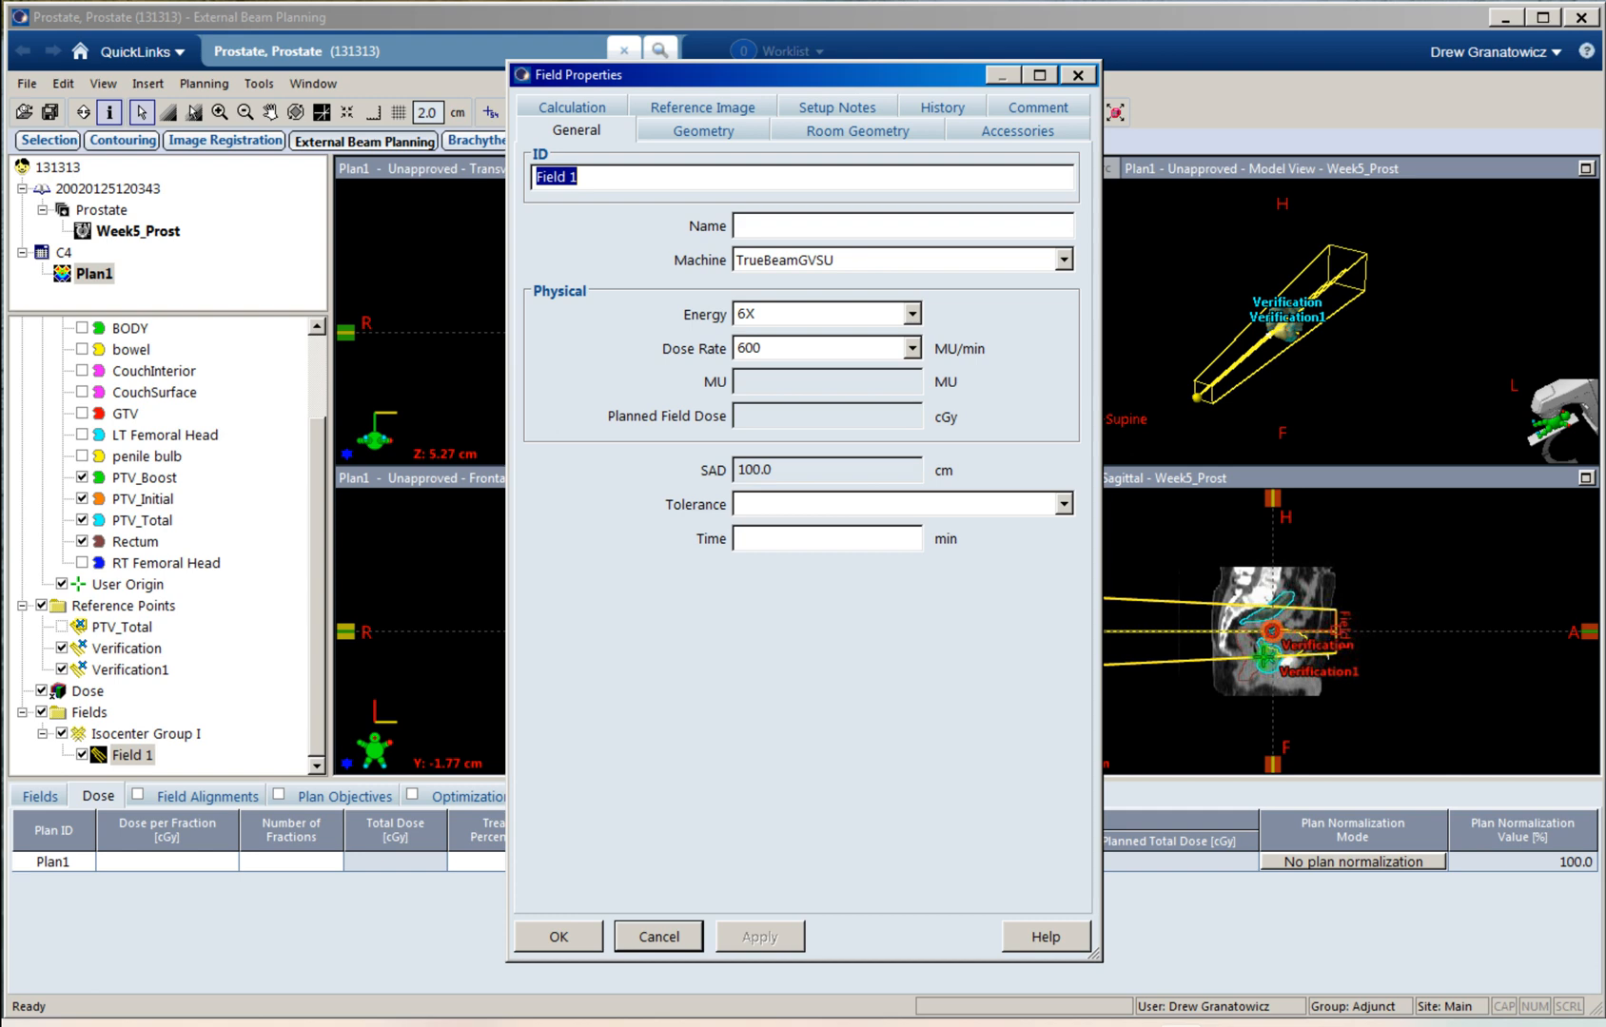
left_click(703, 132)
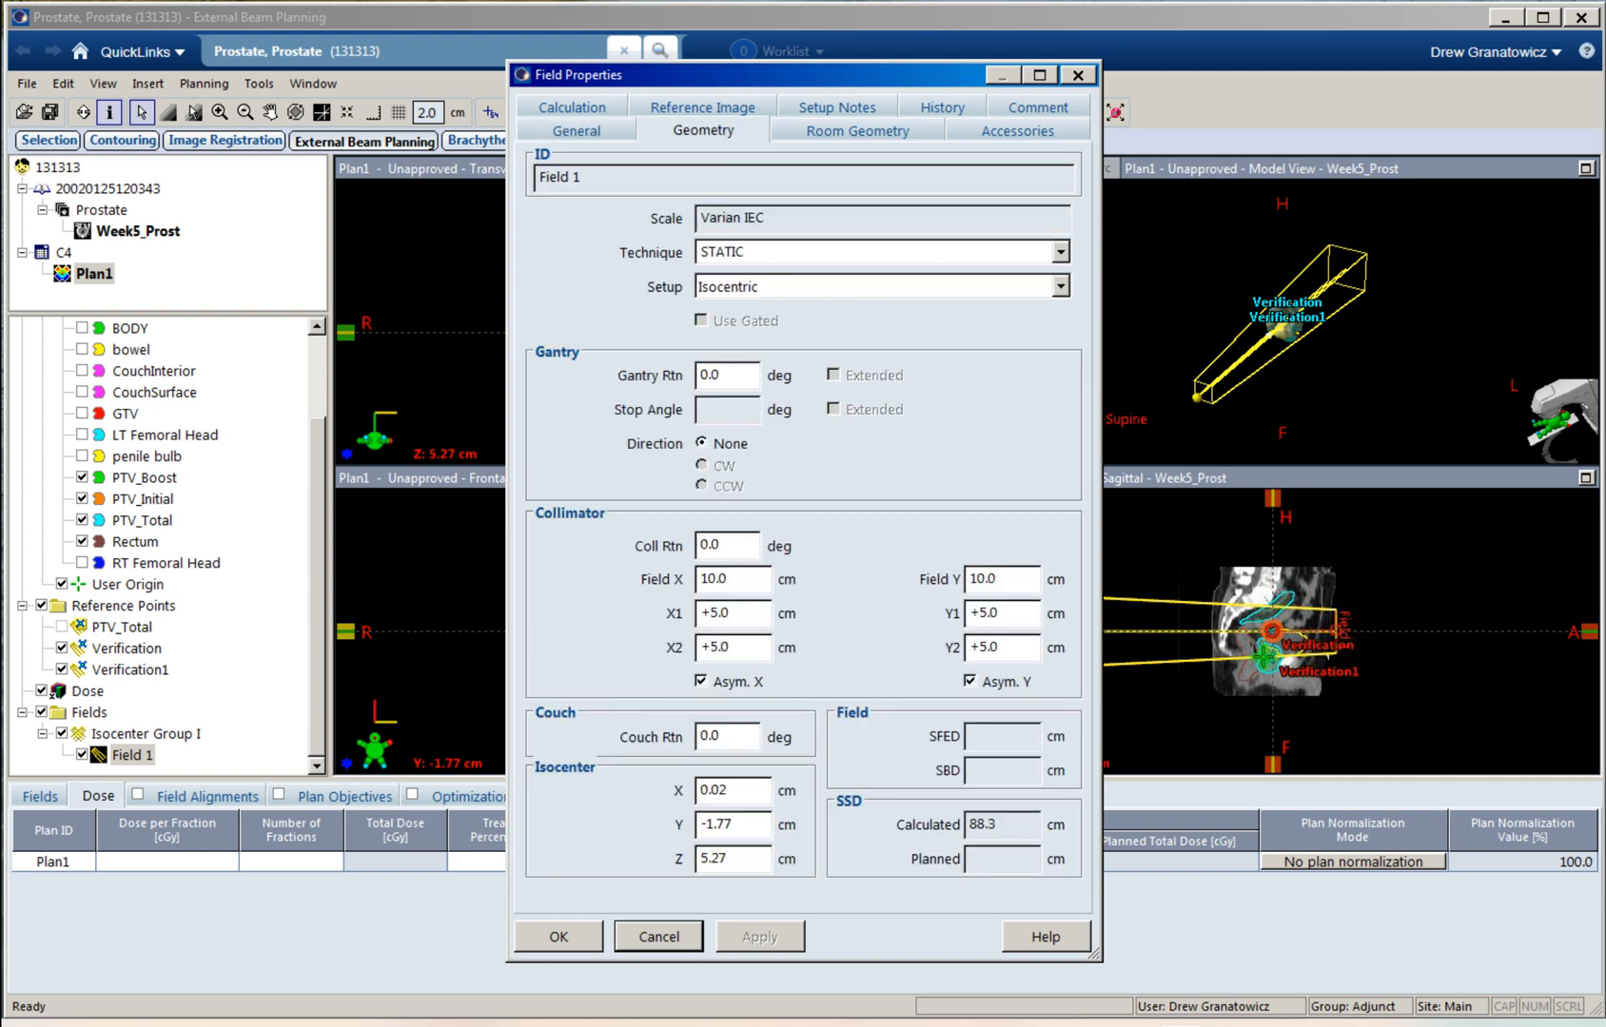
left_click(1060, 252)
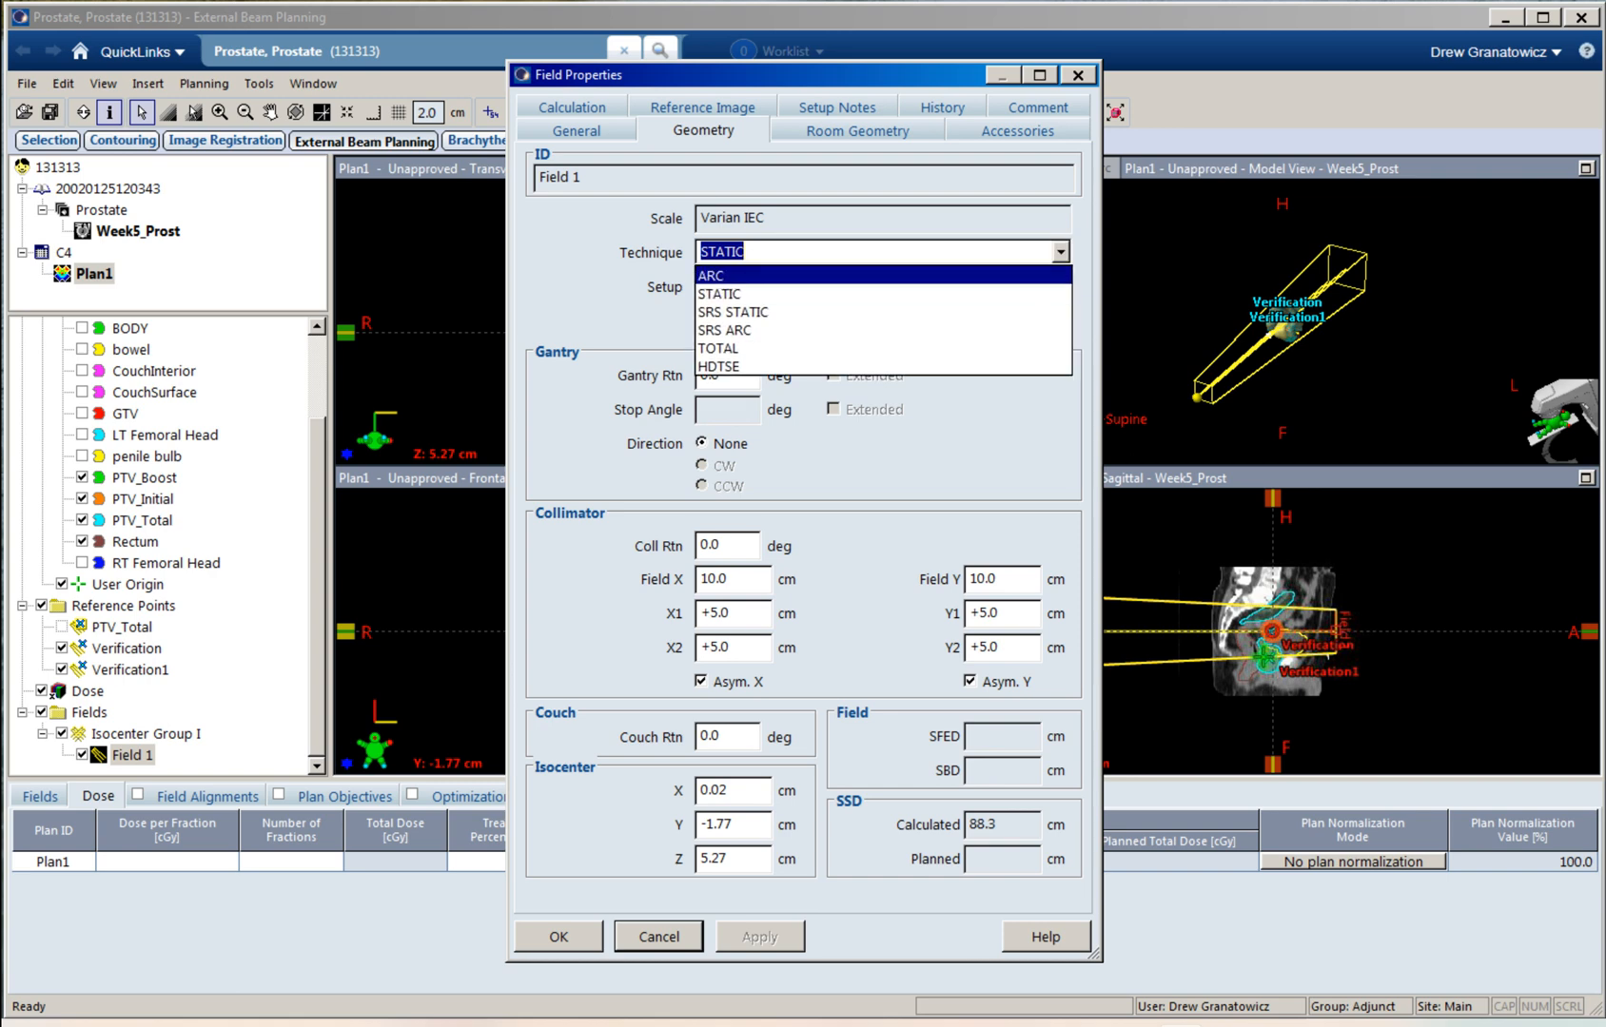
key("Return")
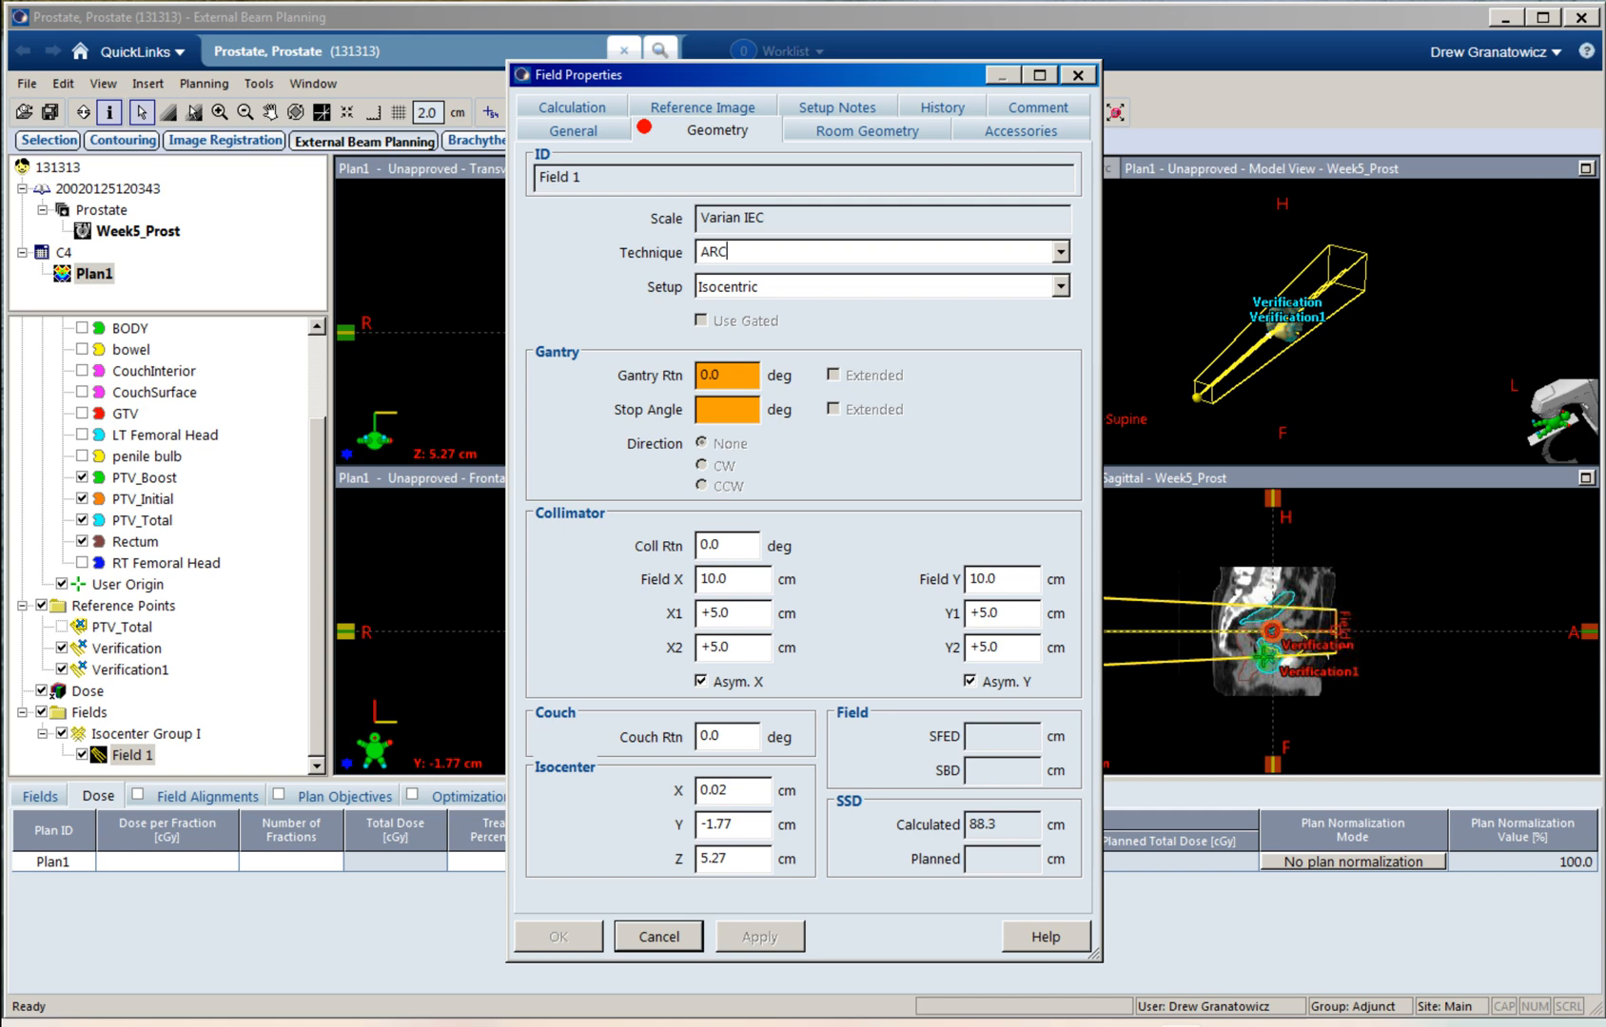
Step: Set Field 1's gantry rotation to 181 degrees, stop angle to 179 degrees and direction to CW, and apply the arc
left_click_drag(725, 376, 702, 376)
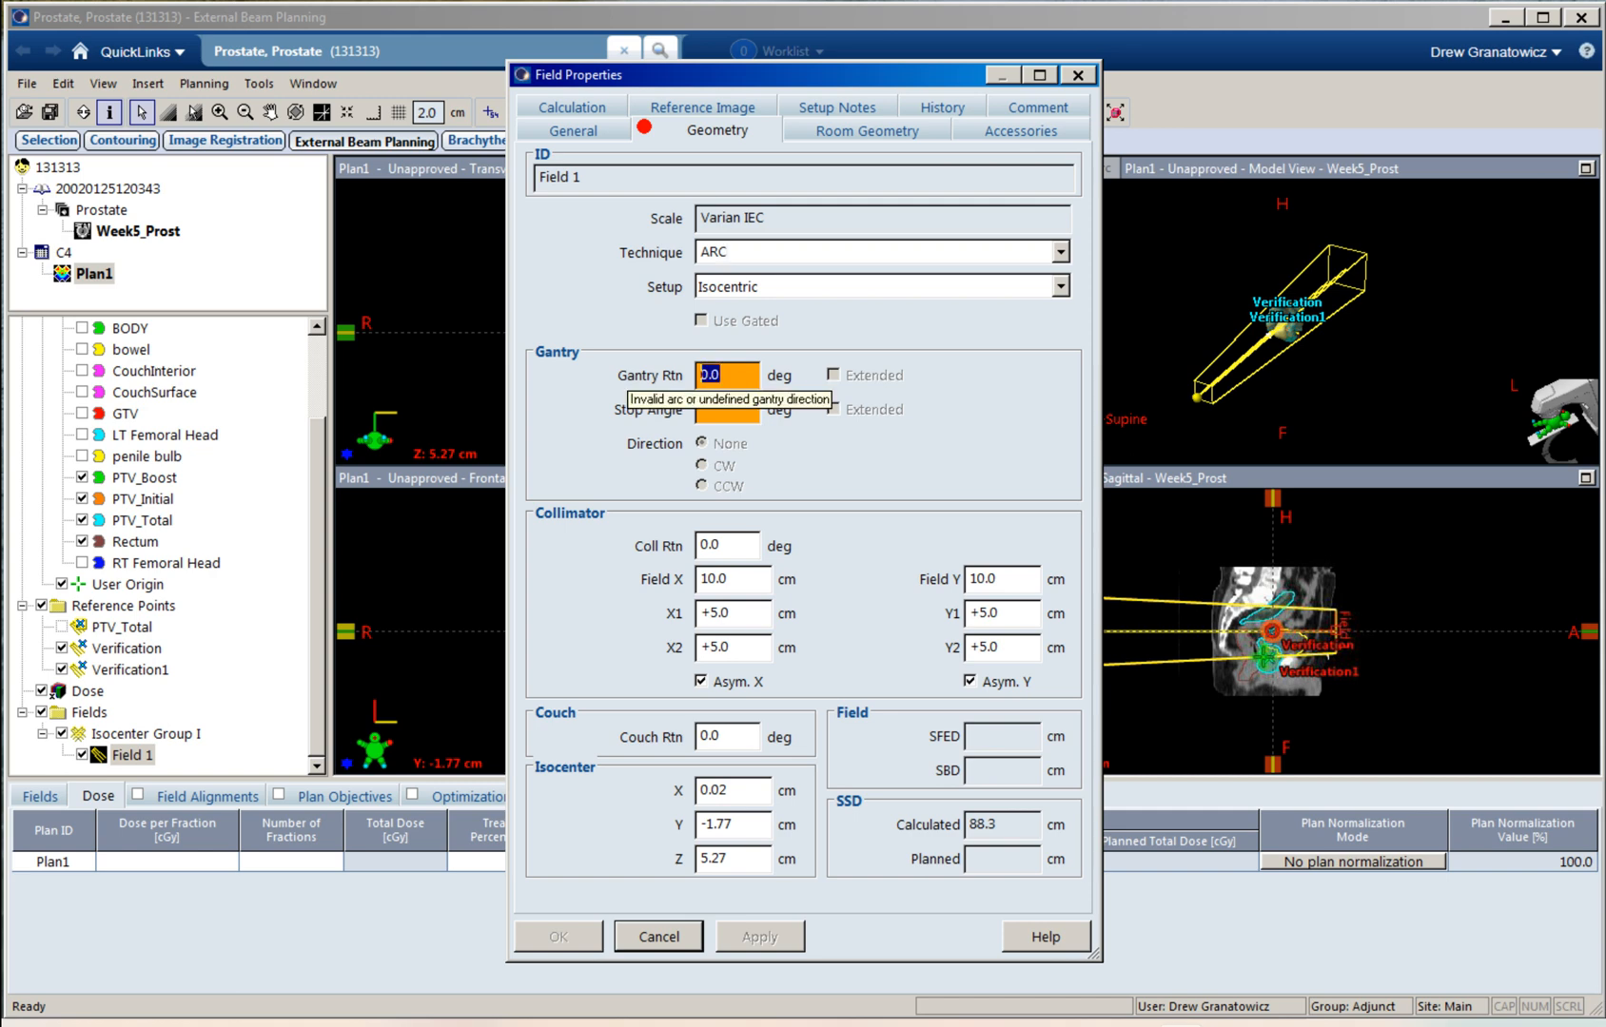
type("181")
key("Tab")
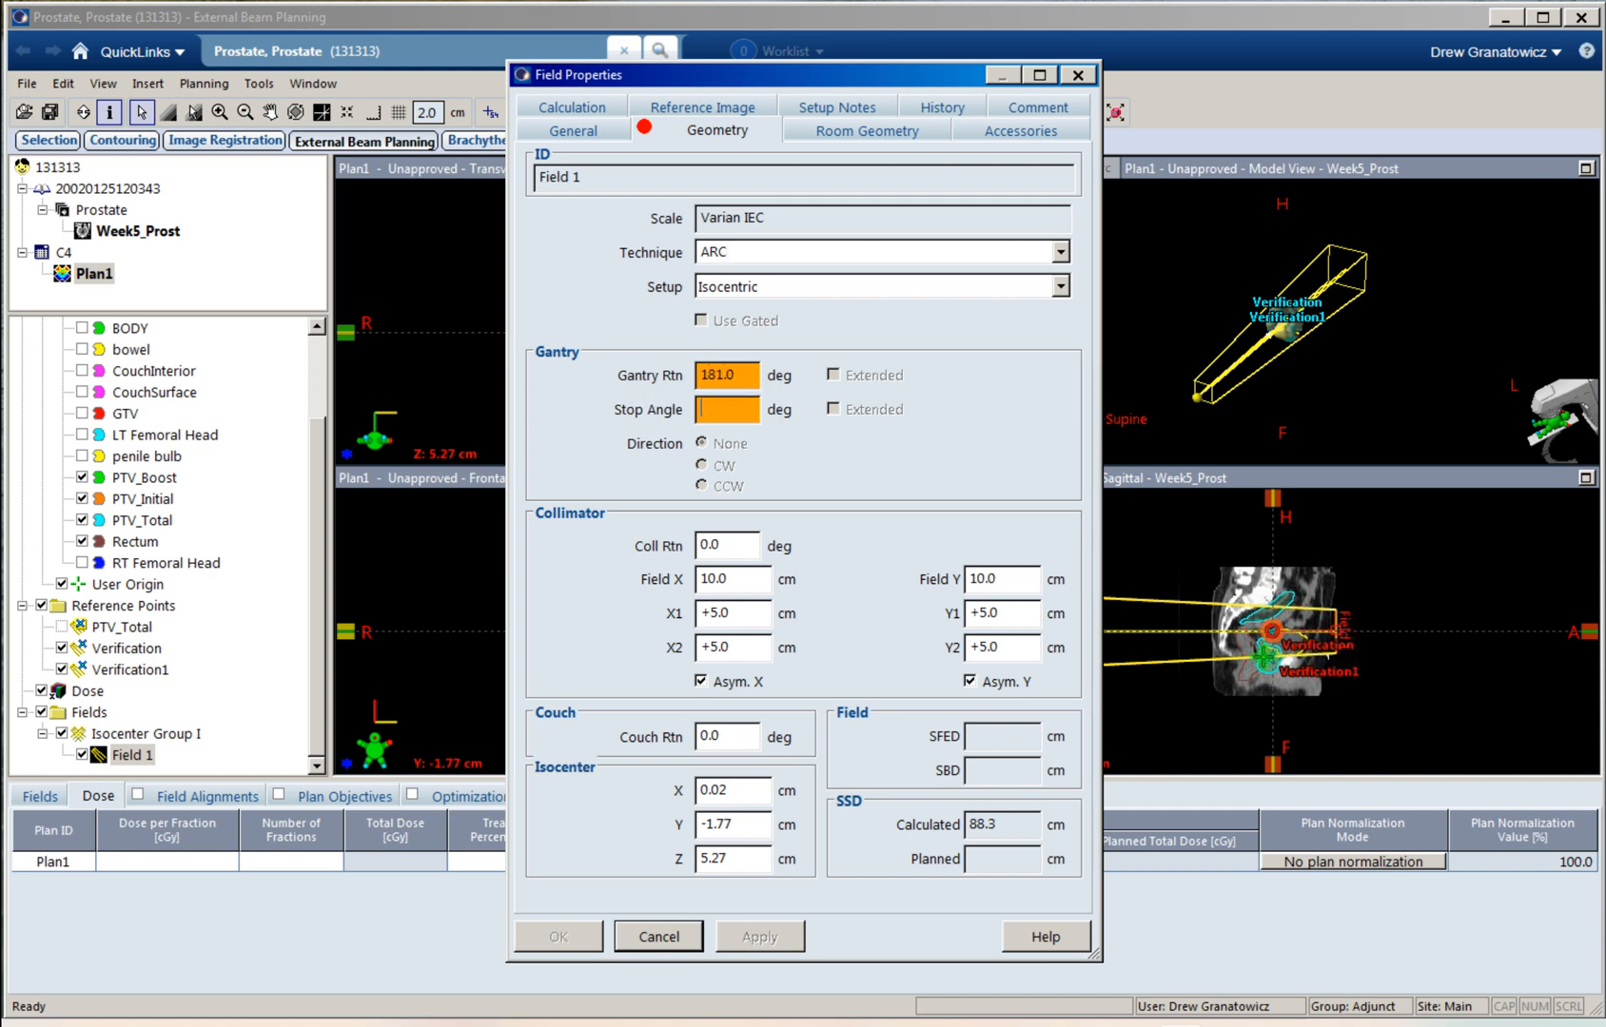
type("179")
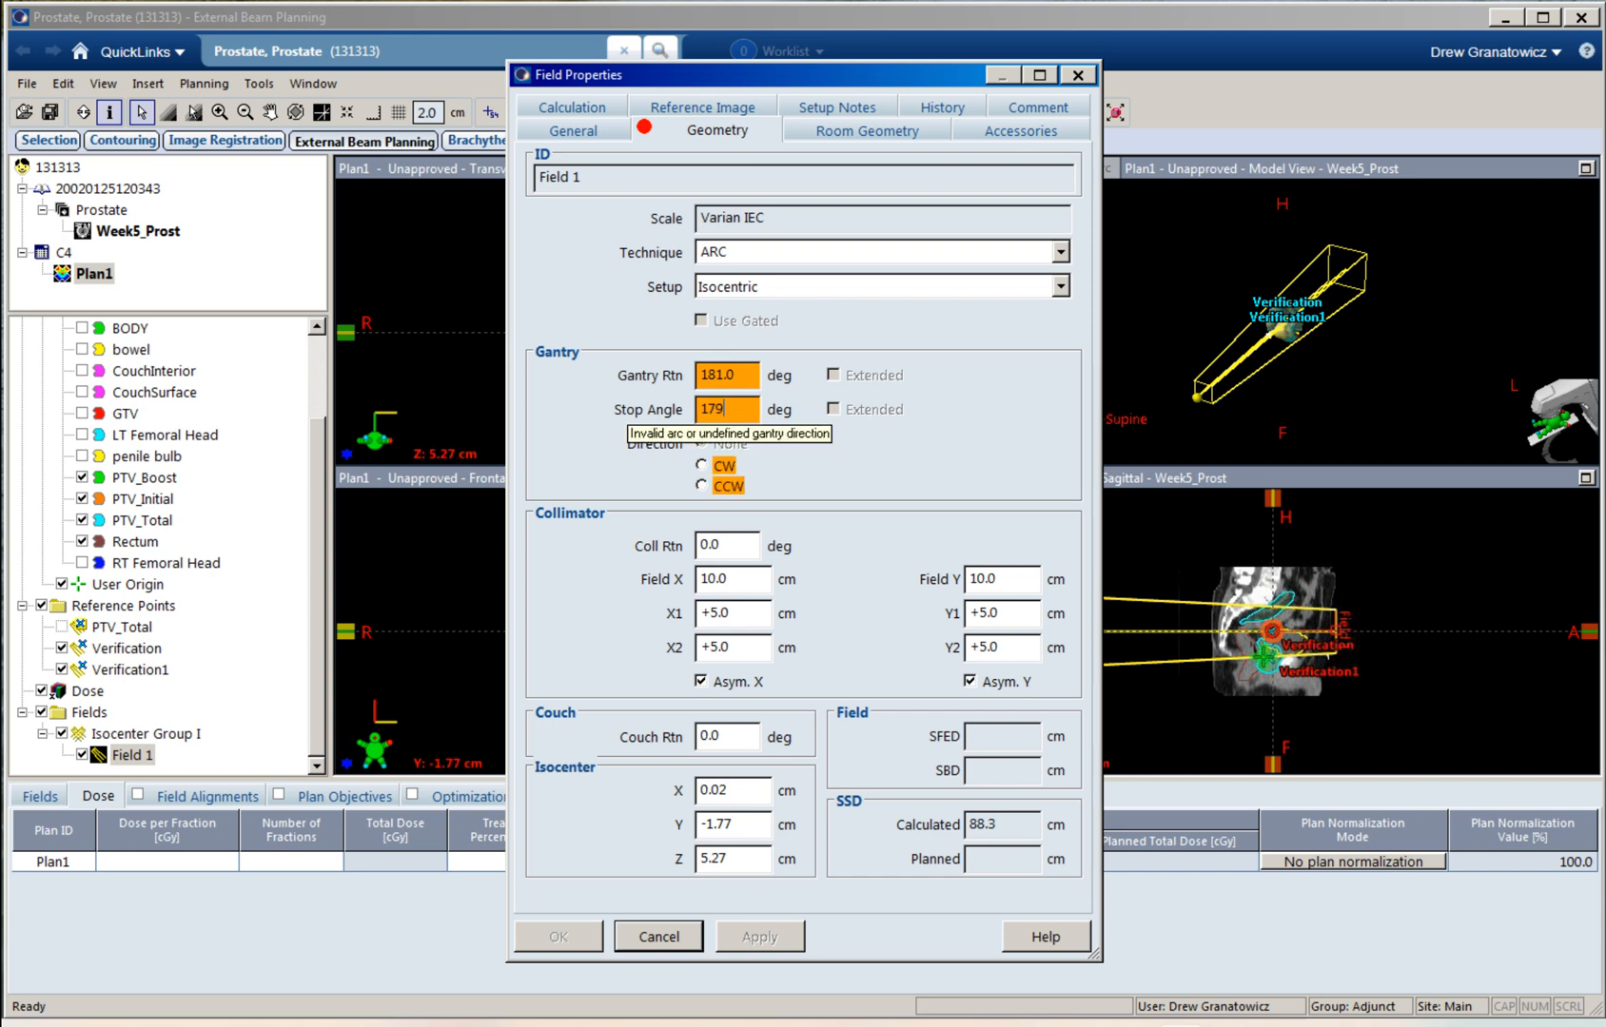
left_click(702, 465)
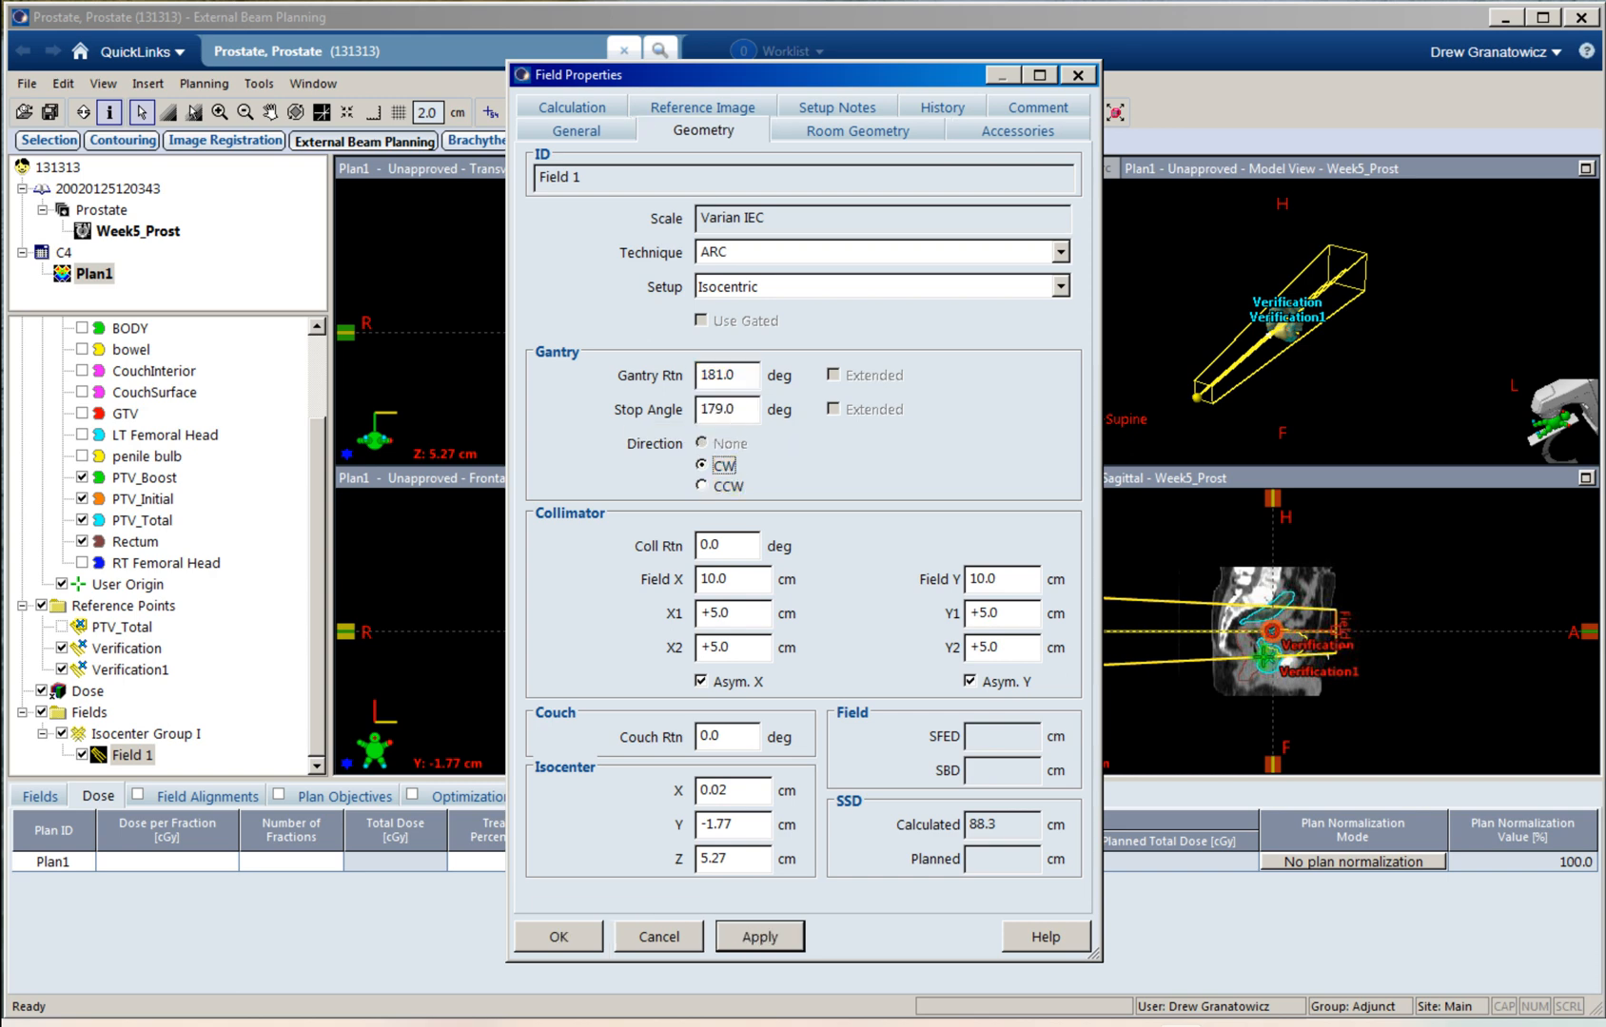
left_click_drag(747, 75, 1033, 73)
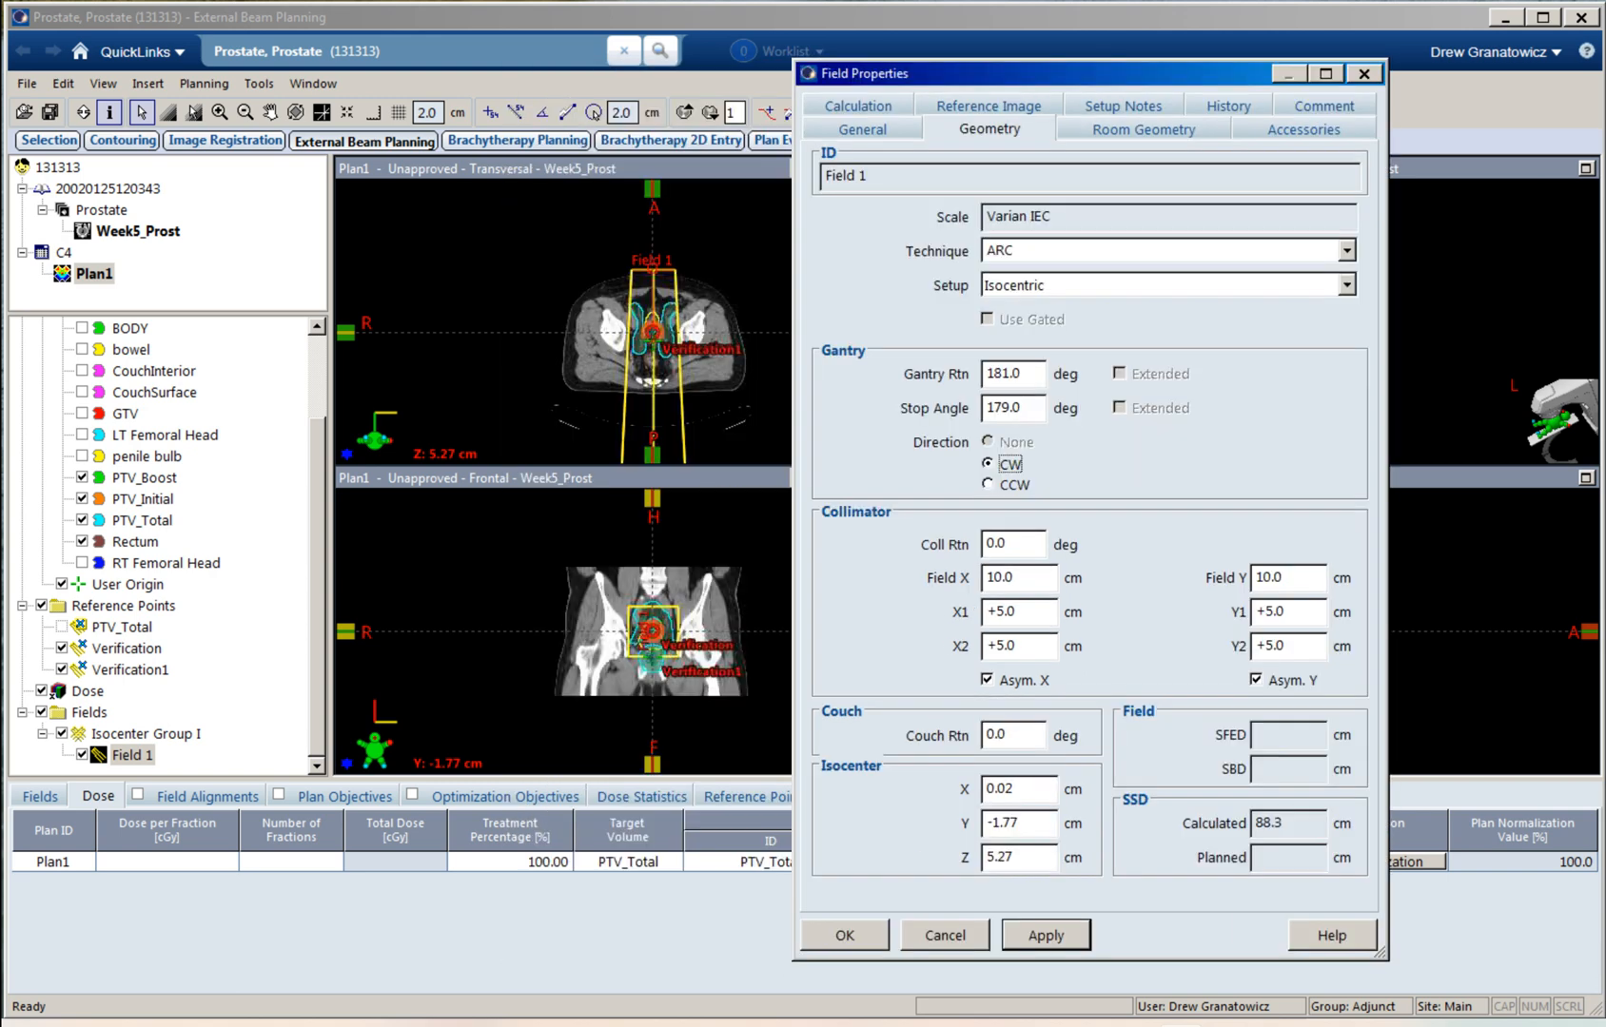
left_click(1045, 936)
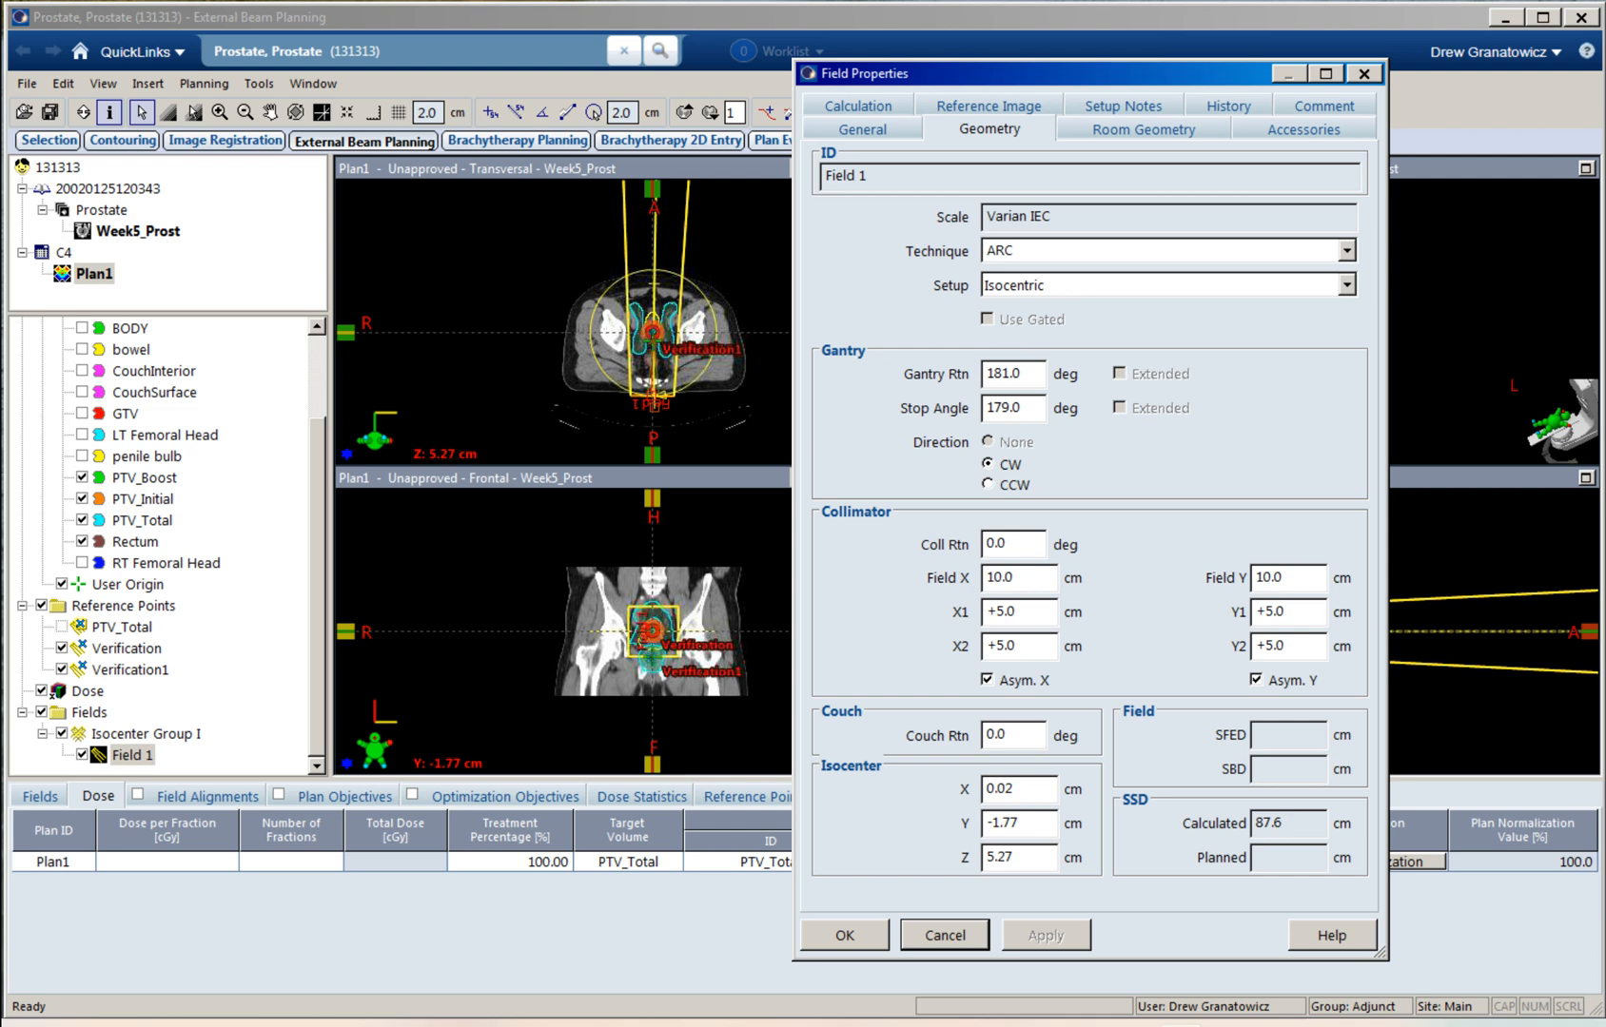
Step: Set Field 1's gantry rotation to 270 degrees and apply the change
double_click(1004, 373)
type("270")
key("Tab")
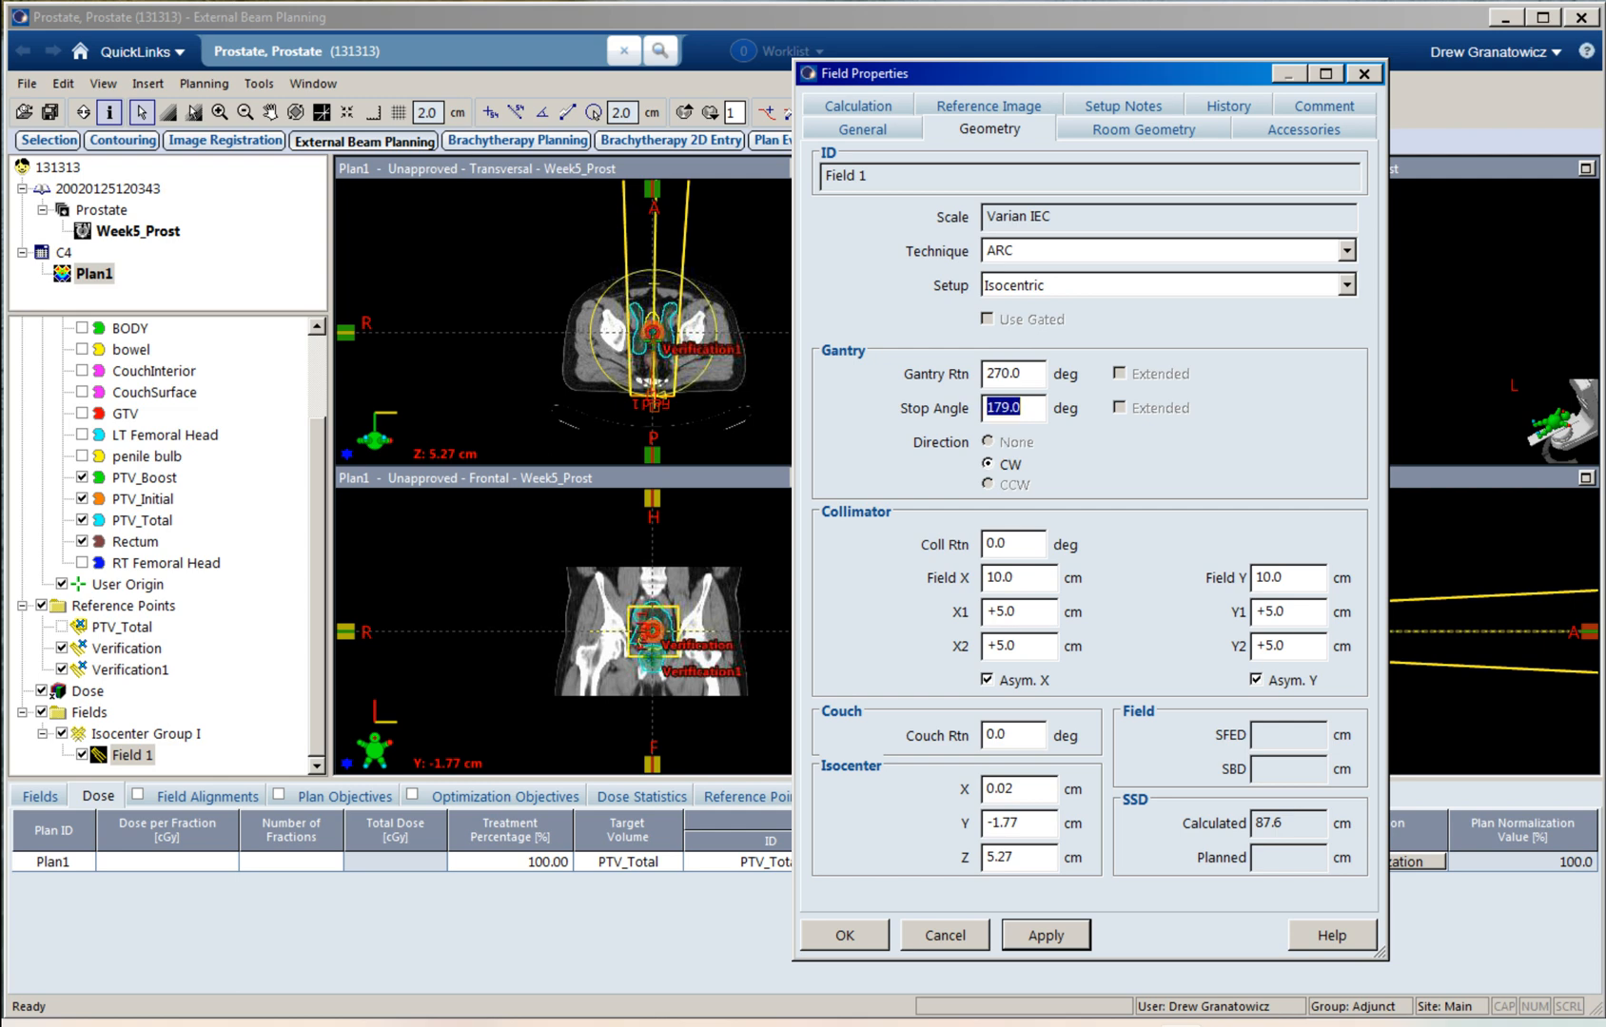
key("Return")
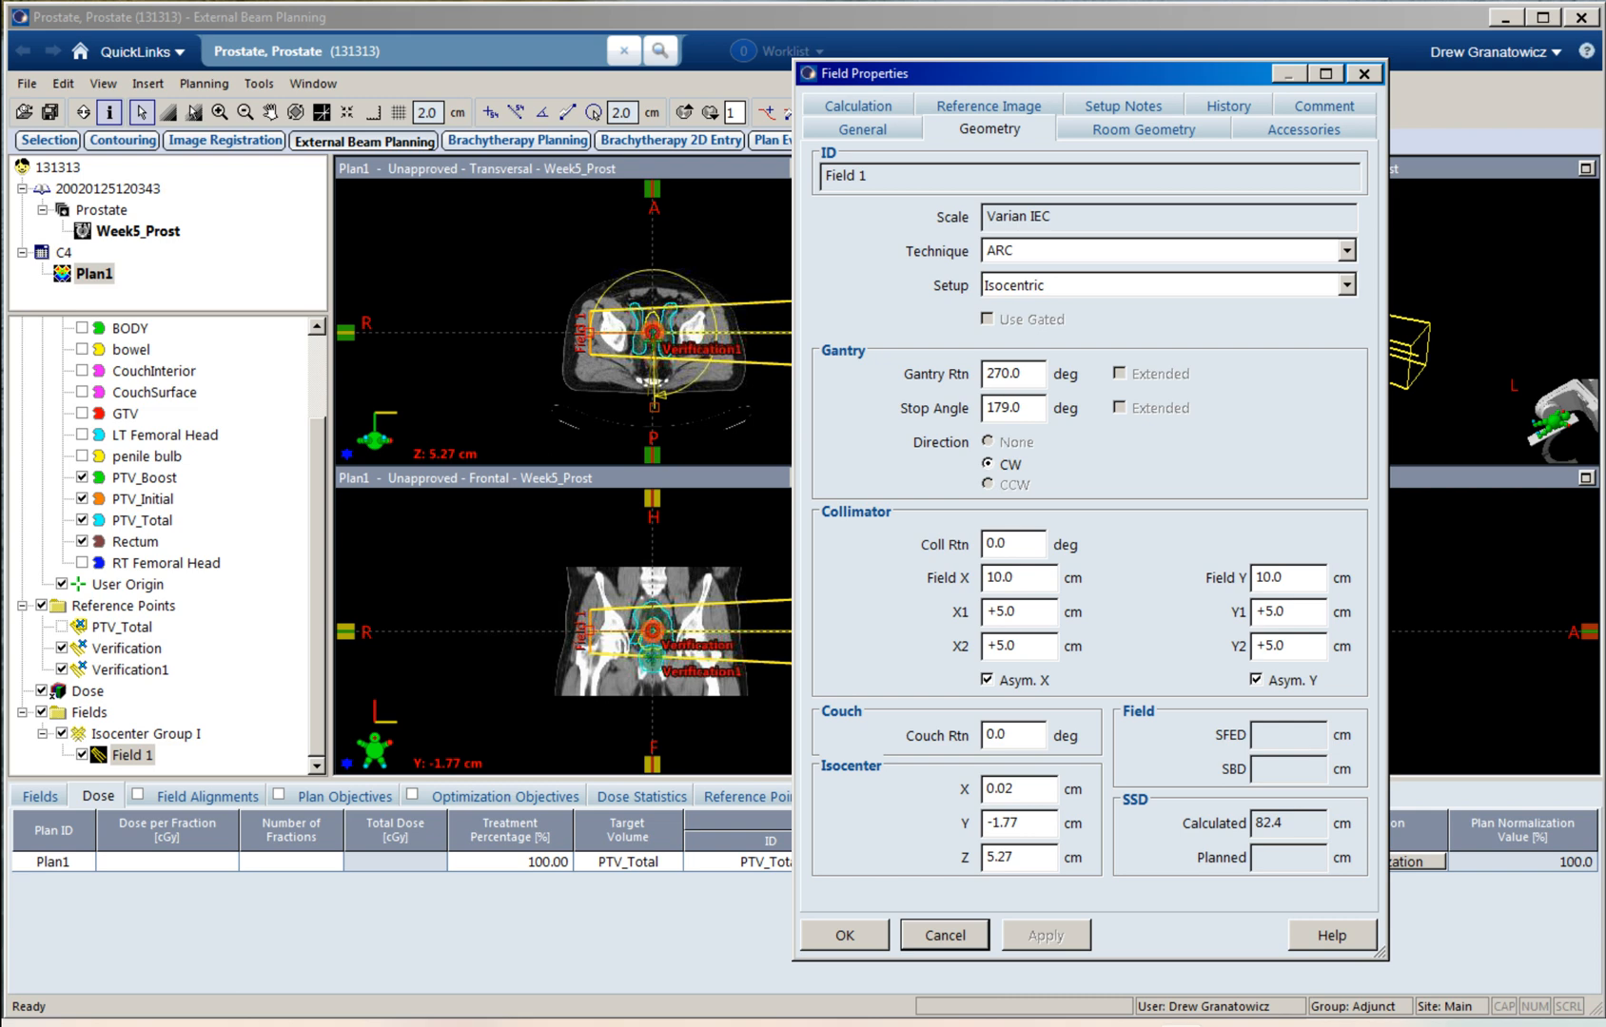
Step: Set Field 1's gantry rotation to 181 degrees, try the CCW direction, and return the rotation direction to CW
double_click(1004, 374)
type("181.0")
key("Tab")
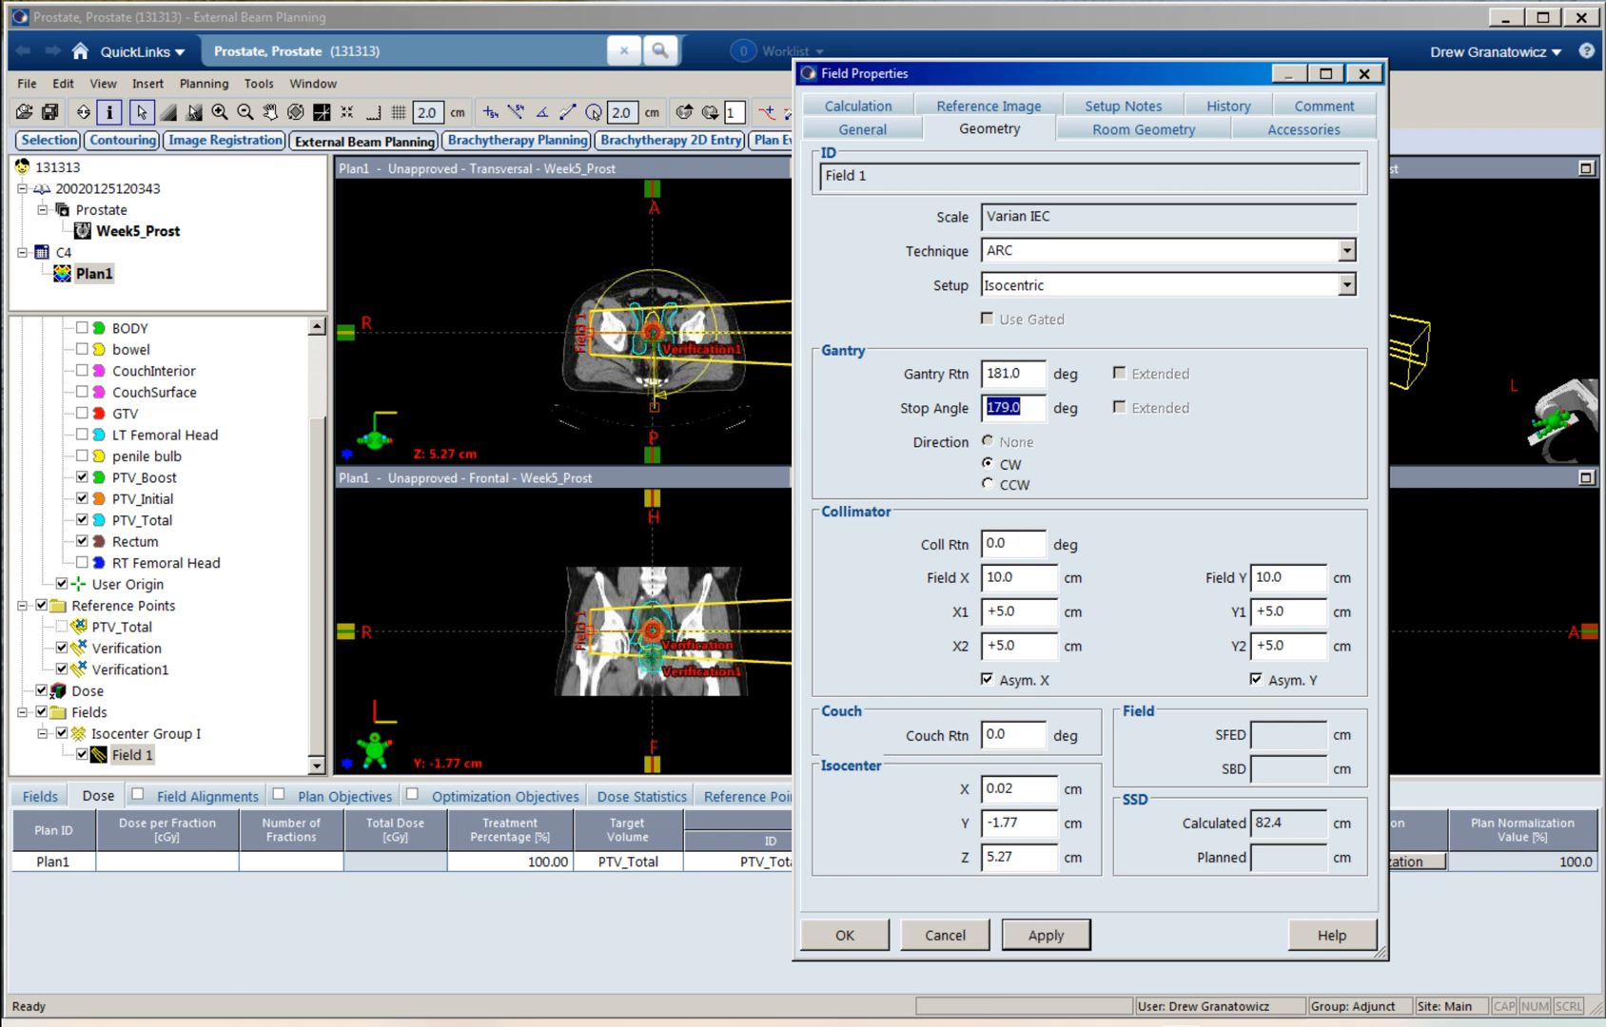
left_click(988, 484)
left_click(1046, 936)
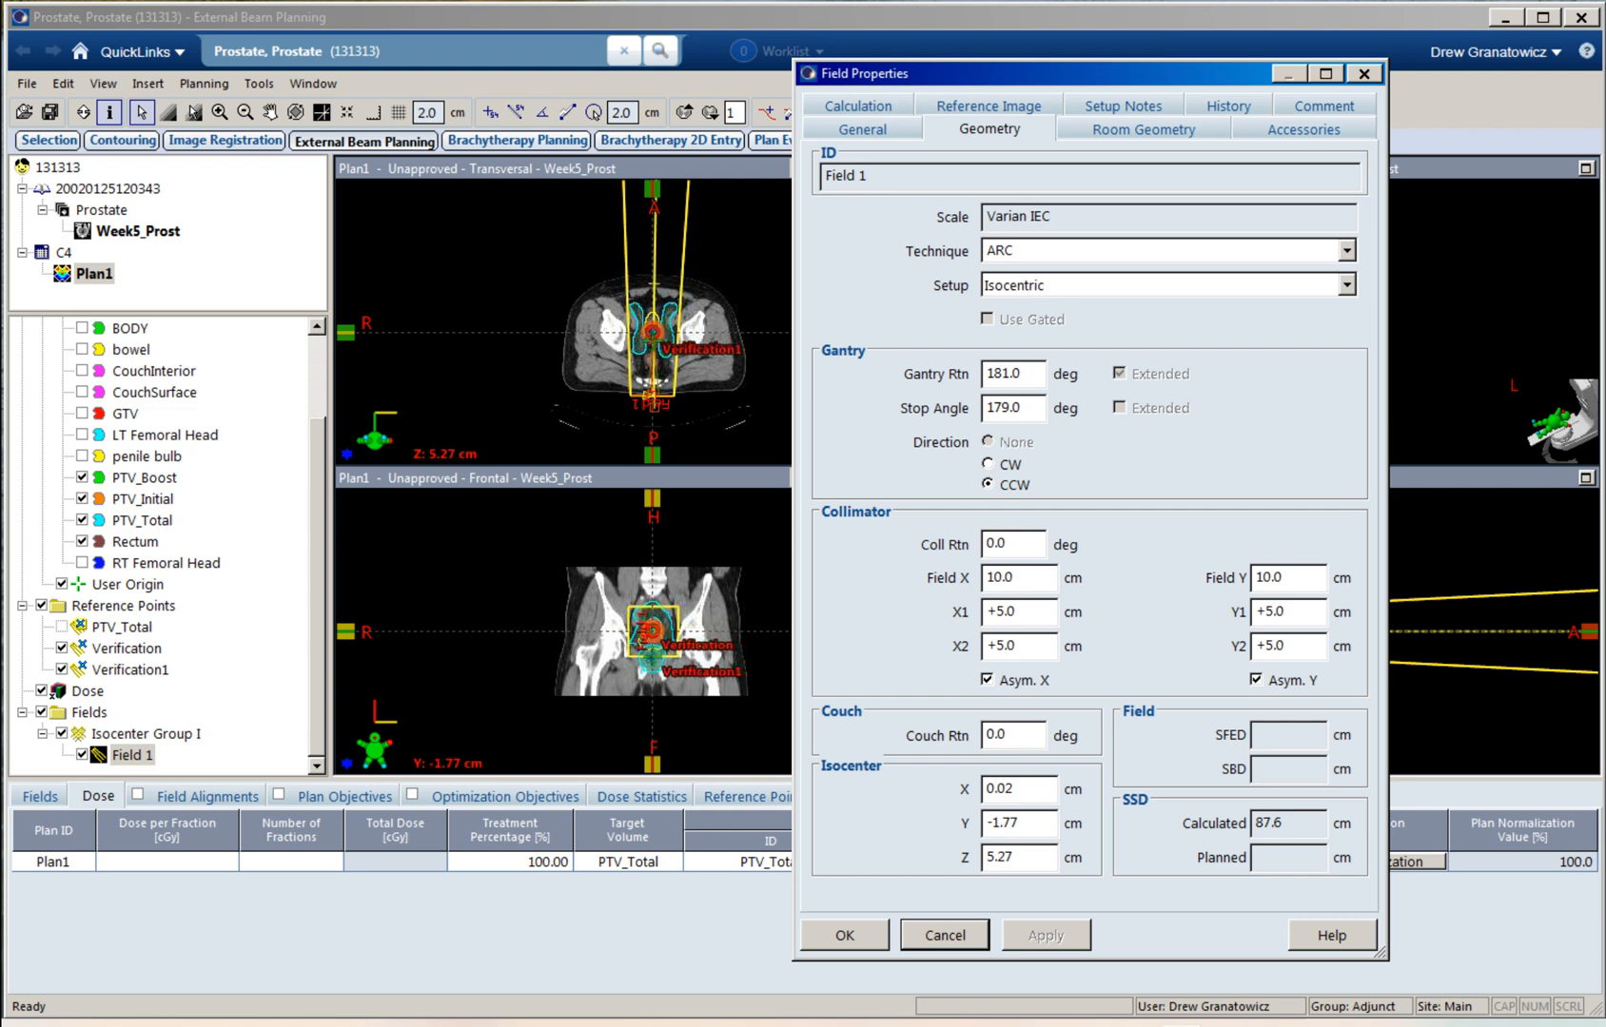
left_click(987, 465)
left_click(1046, 935)
Step: Set Field 1's collimator rotation to 10 degrees and accept the field properties
double_click(996, 543)
type("10")
key("Tab")
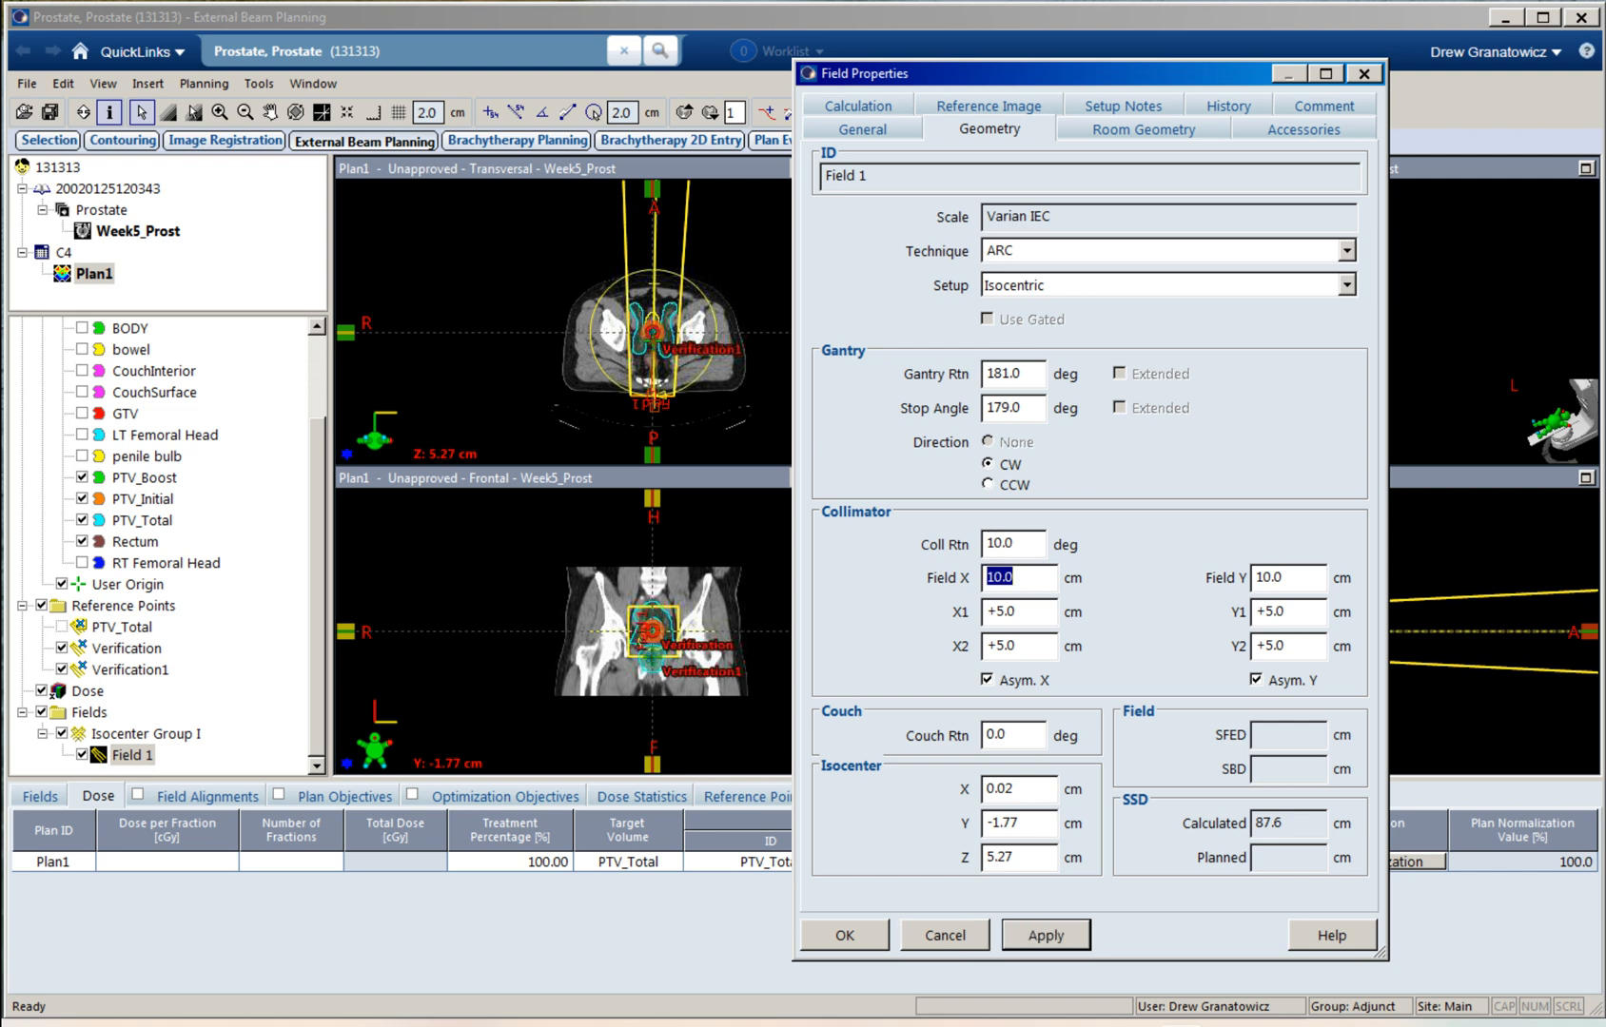
left_click(1045, 935)
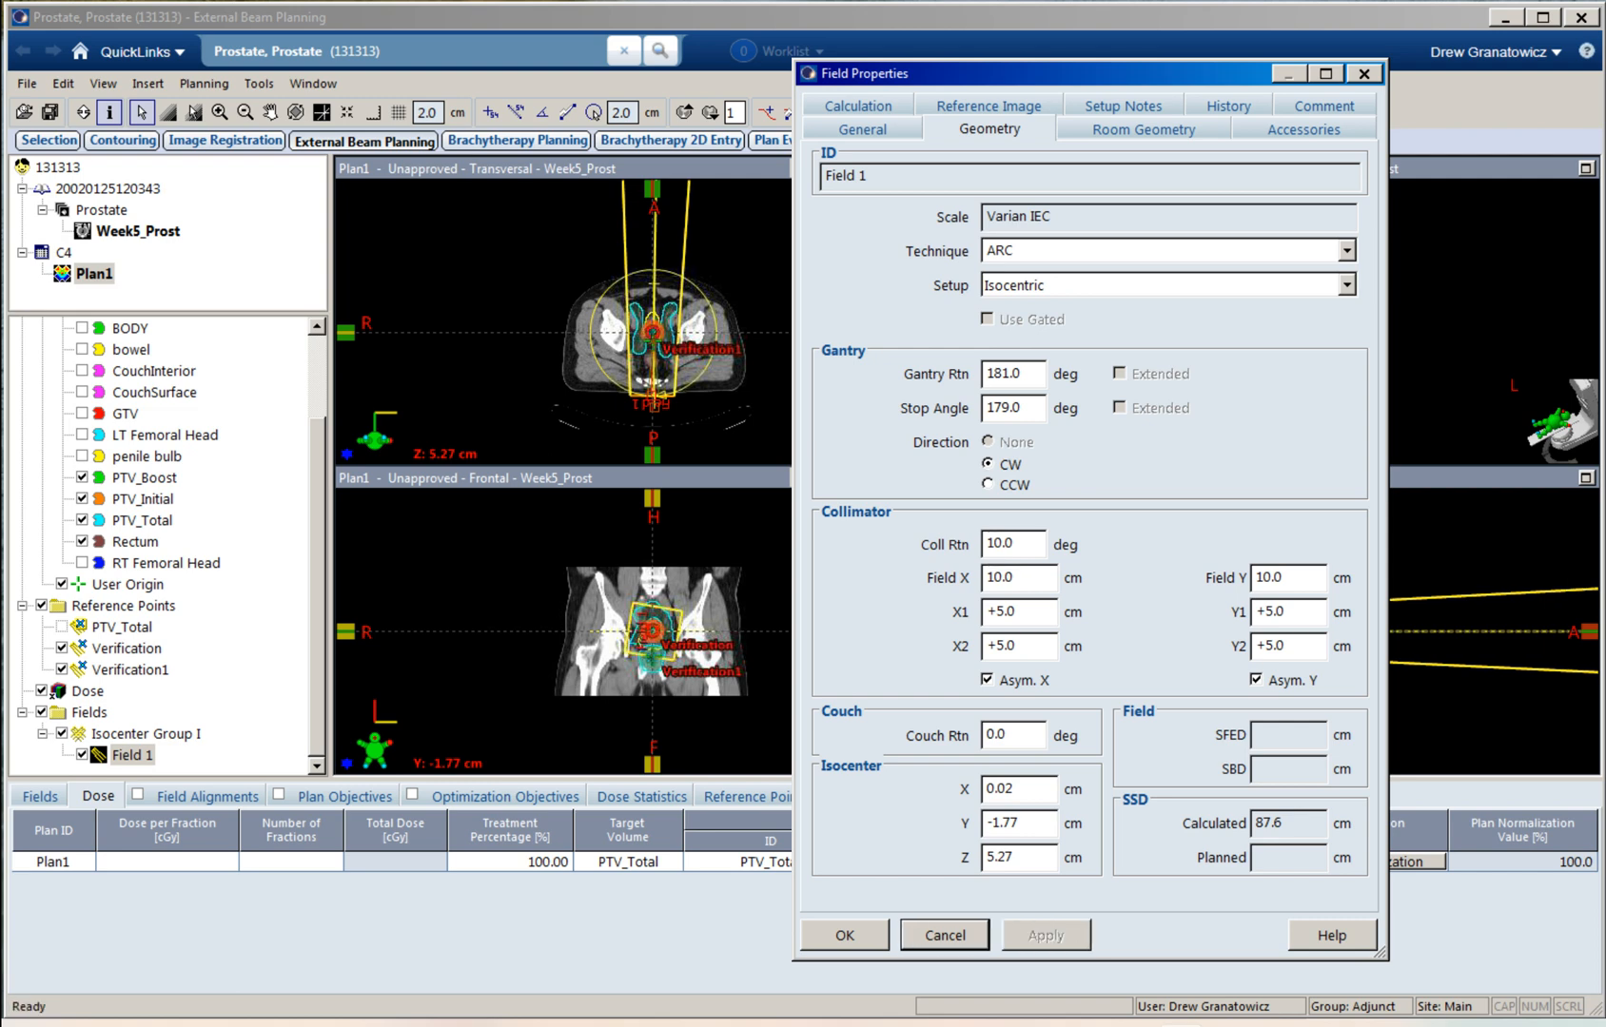
left_click(844, 935)
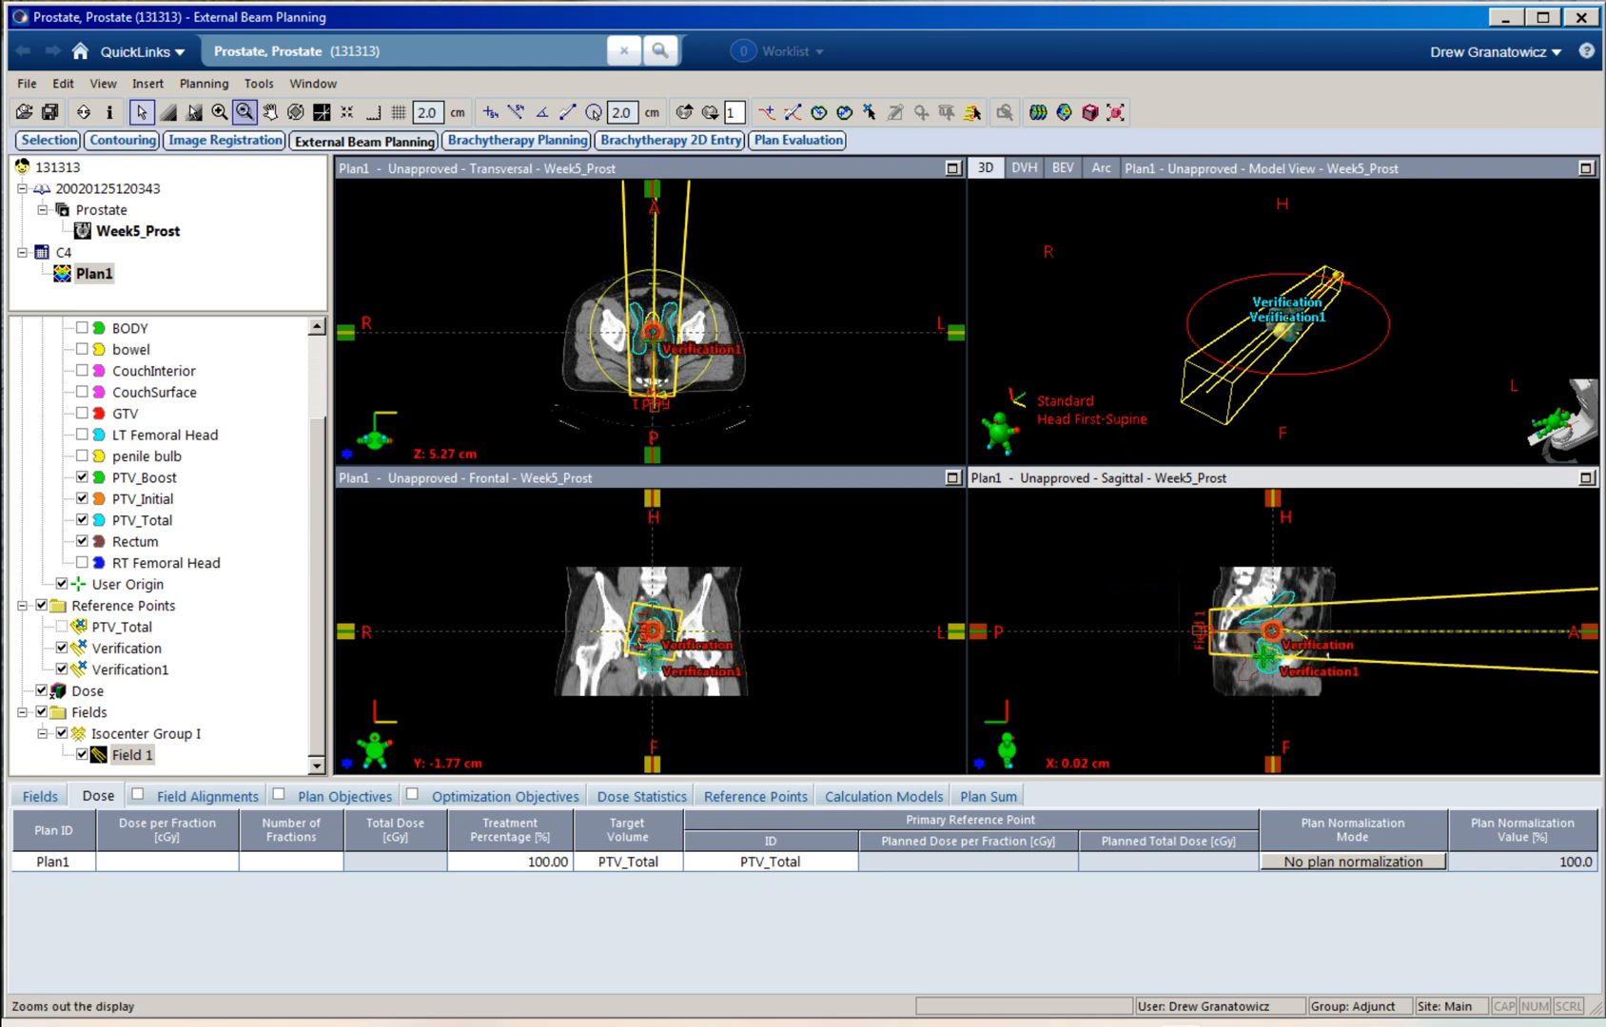
Step: Open the Arc Geometry Tool and apply the 1 isocenter - 1 full rotation setup to PTV_Boost
left_click(259, 84)
mouse_move(205, 83)
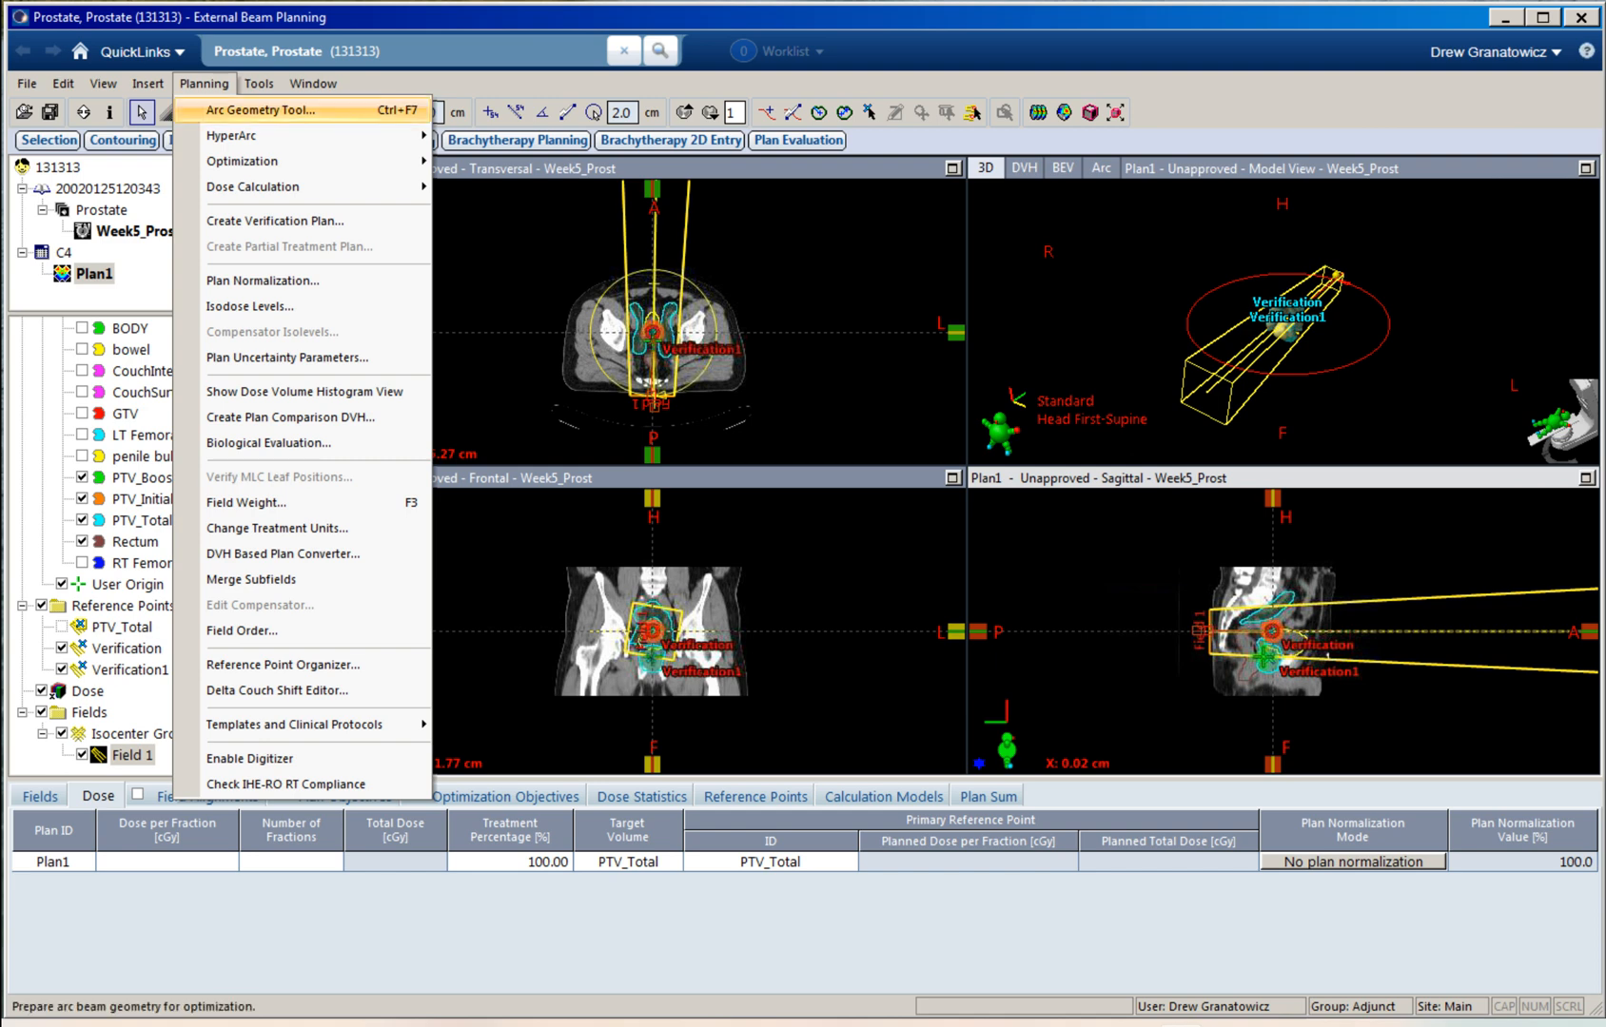
left_click(260, 109)
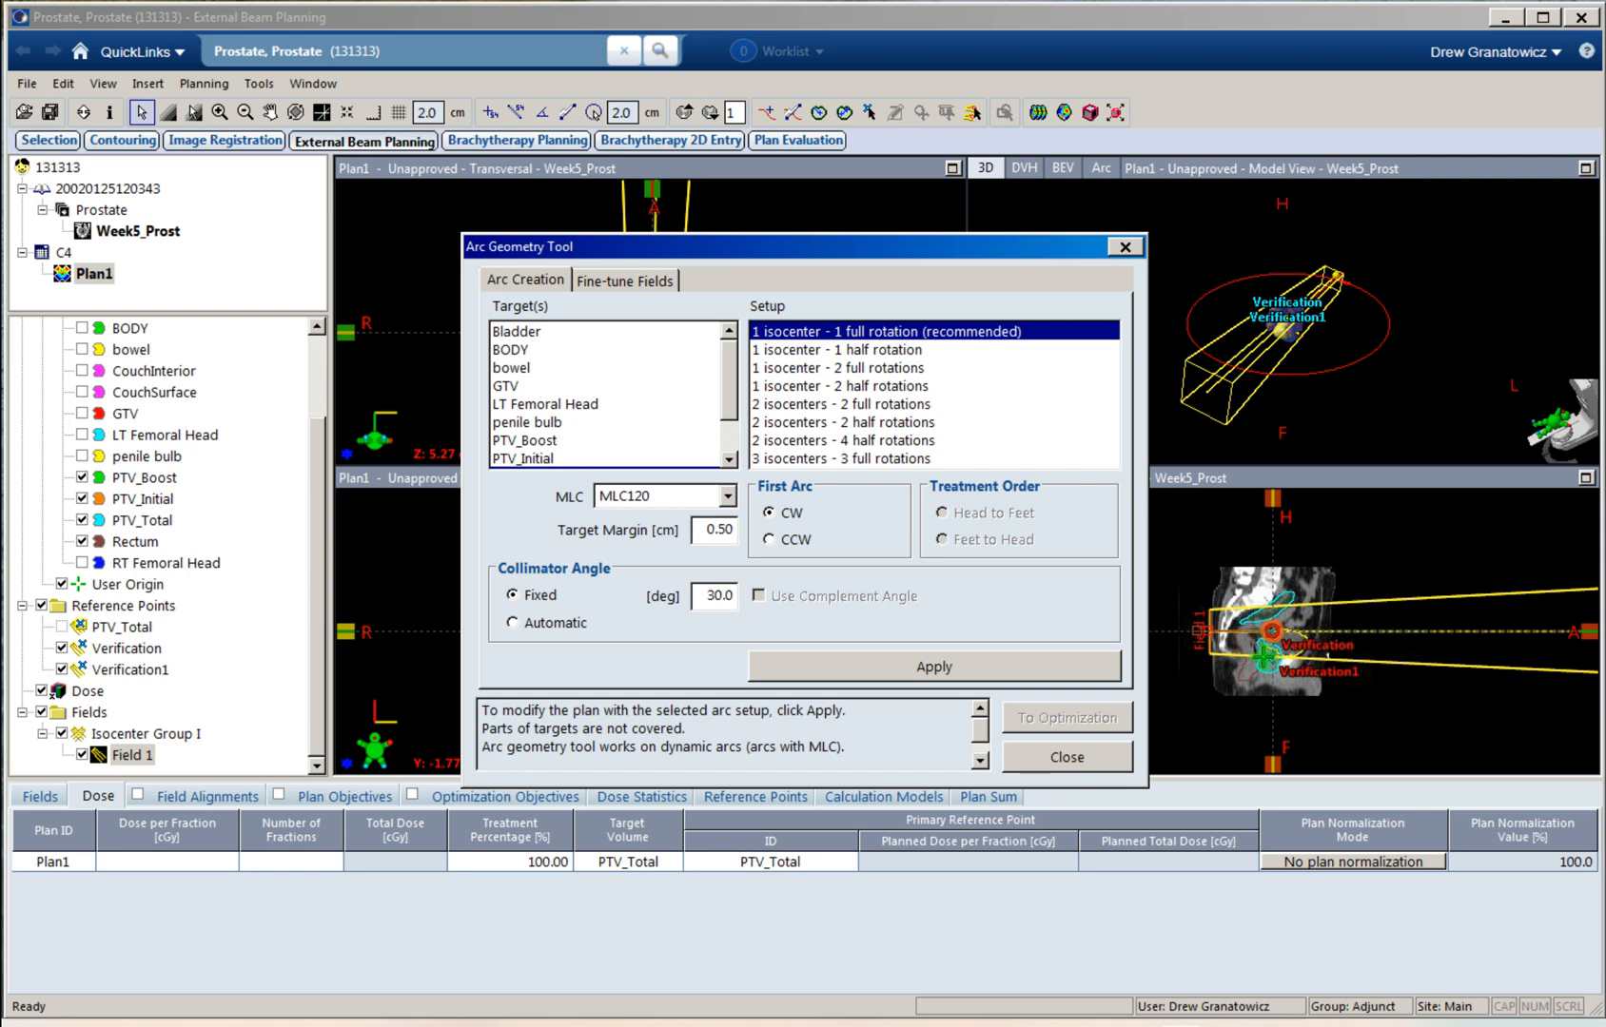
scroll(613, 396, "down", 1)
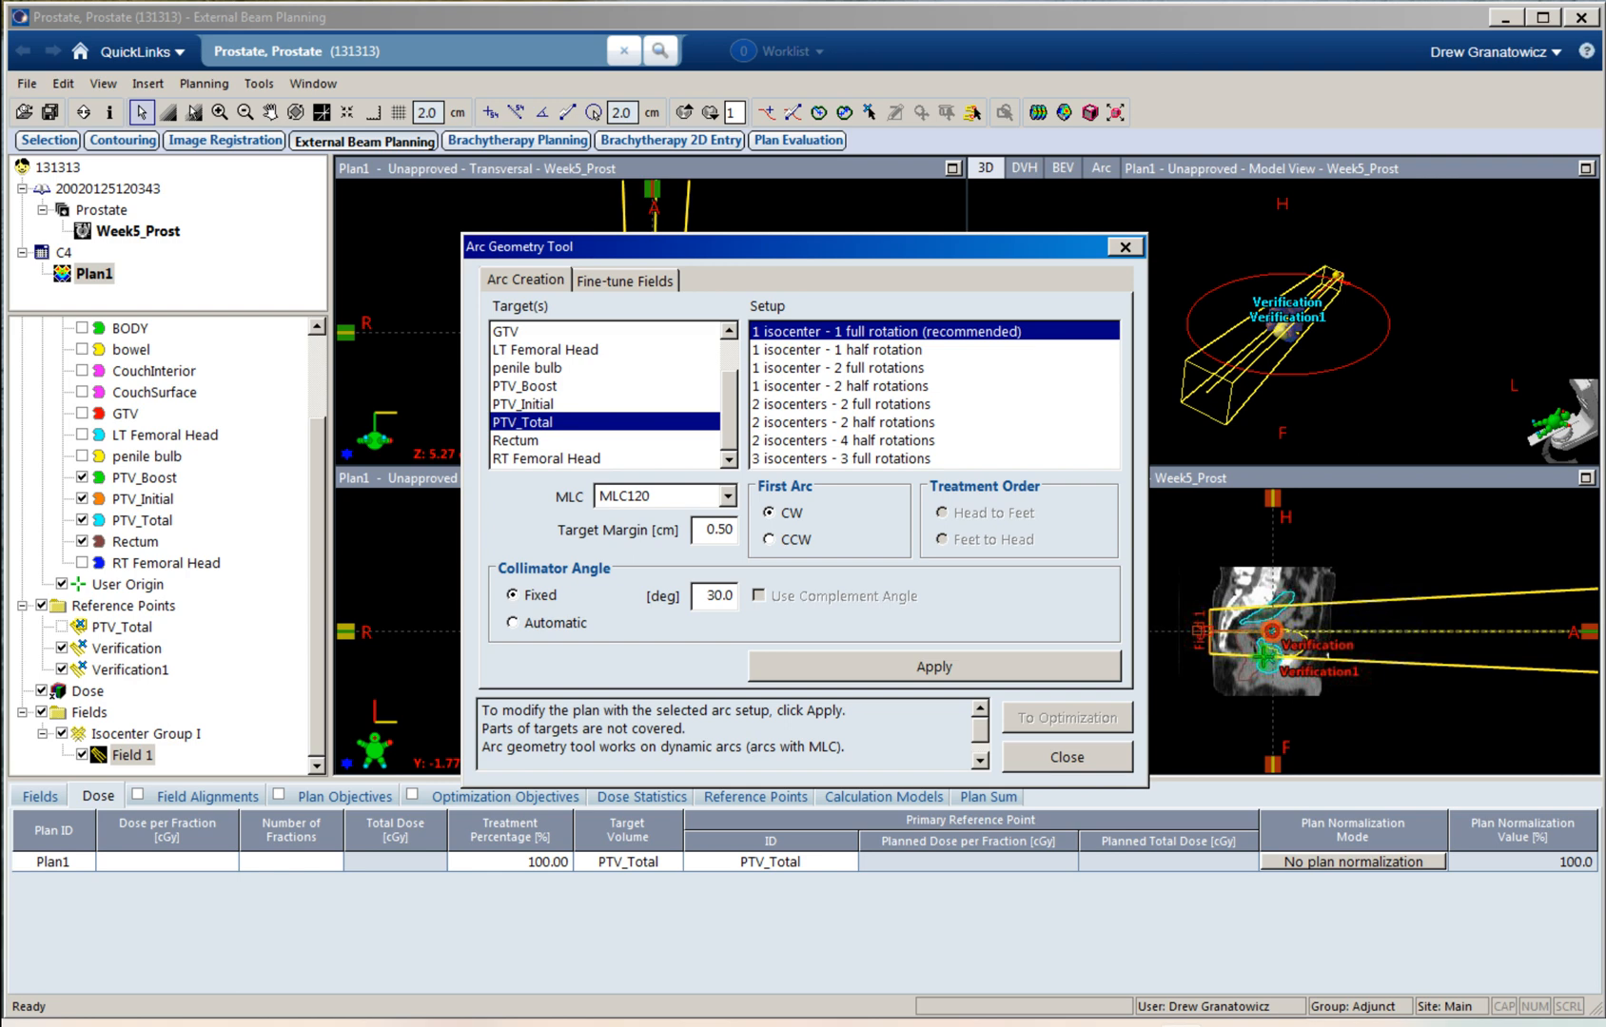
left_click(525, 386)
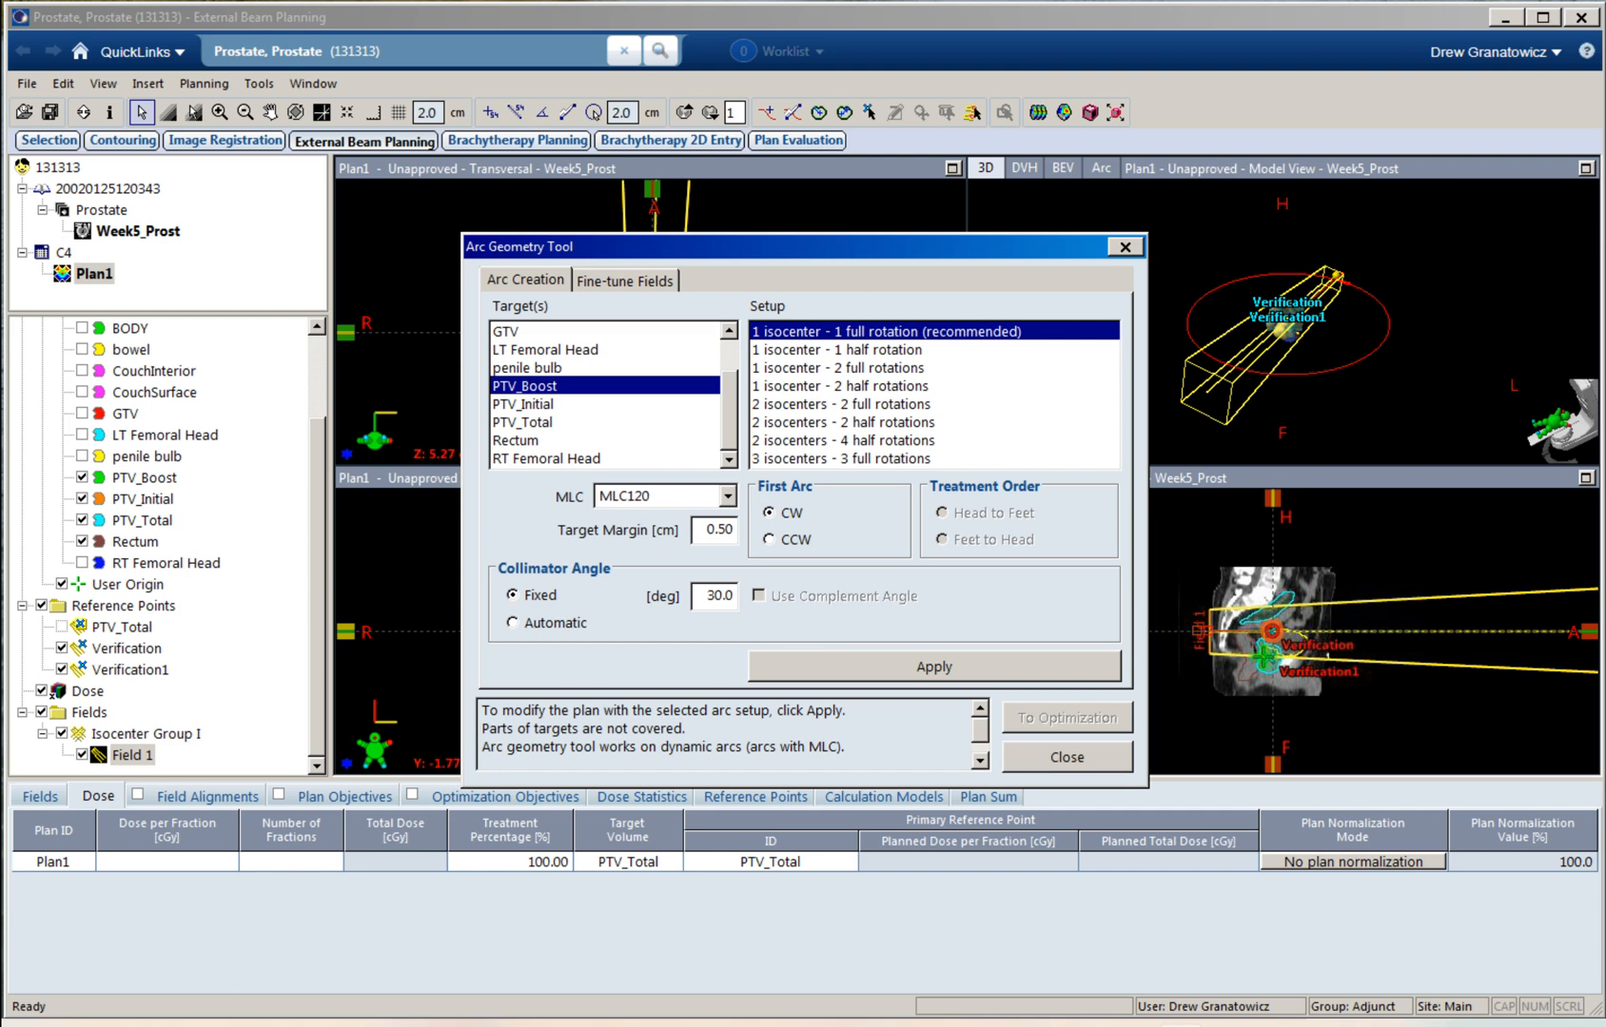
left_click(934, 667)
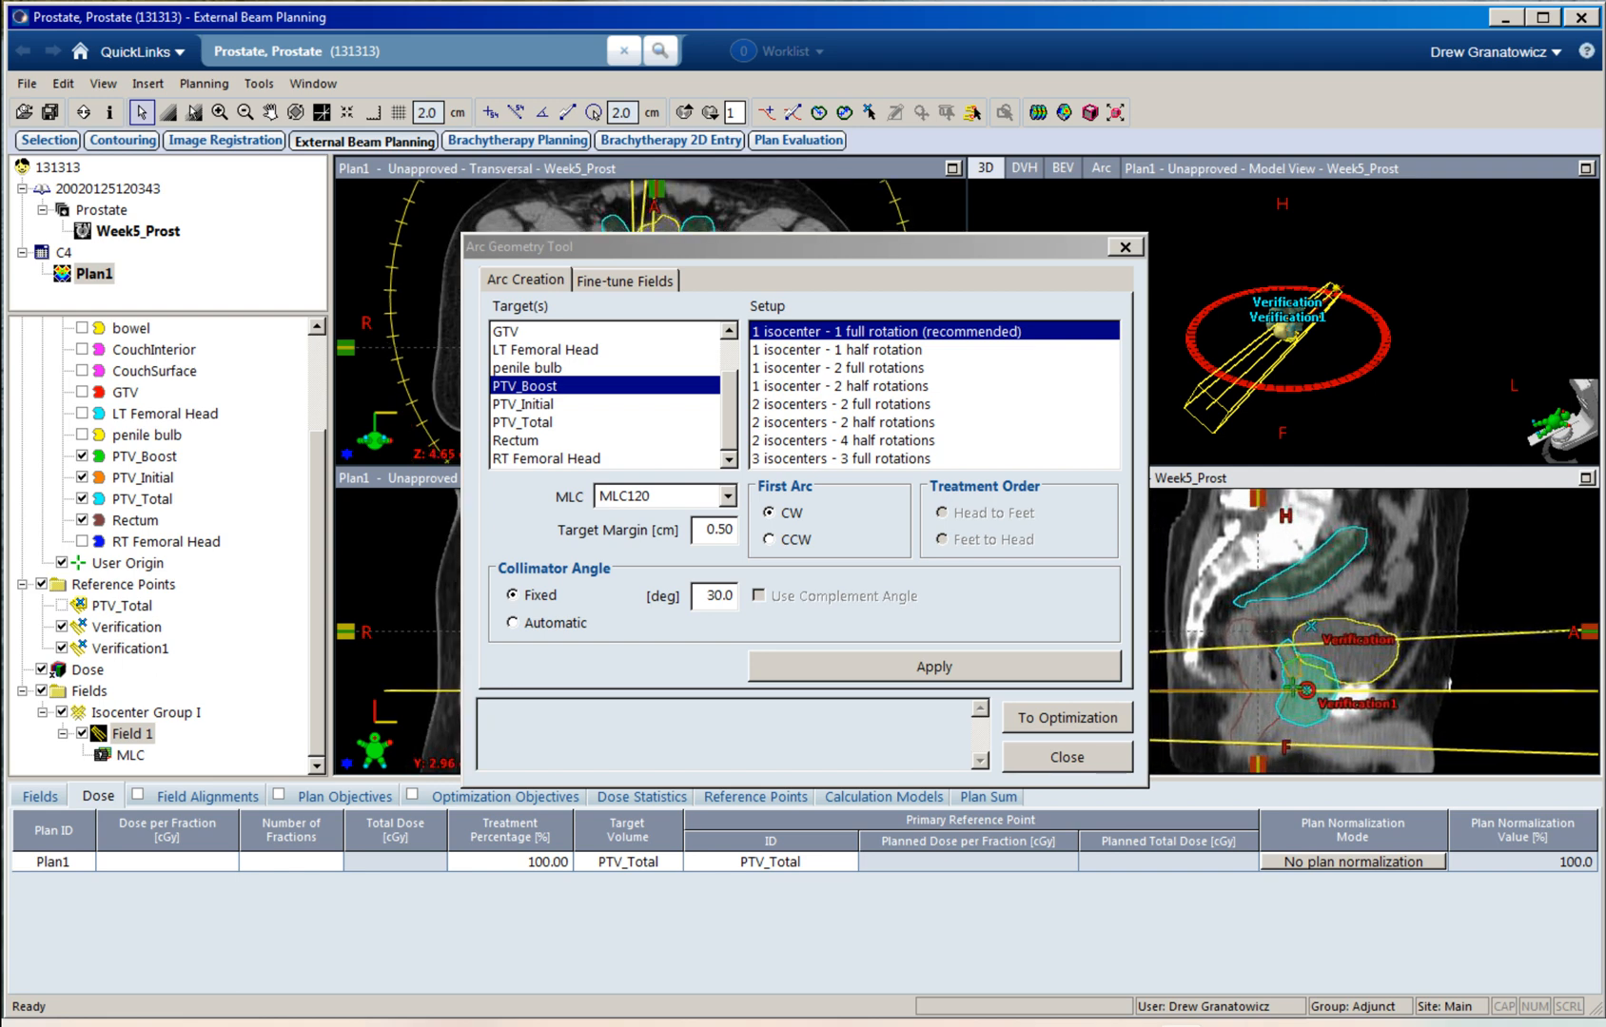
Step: Highlight the PTV_Boost structure, add PTV_Initial to the arc targets, and reapply the single full rotation setup
left_click(144, 457)
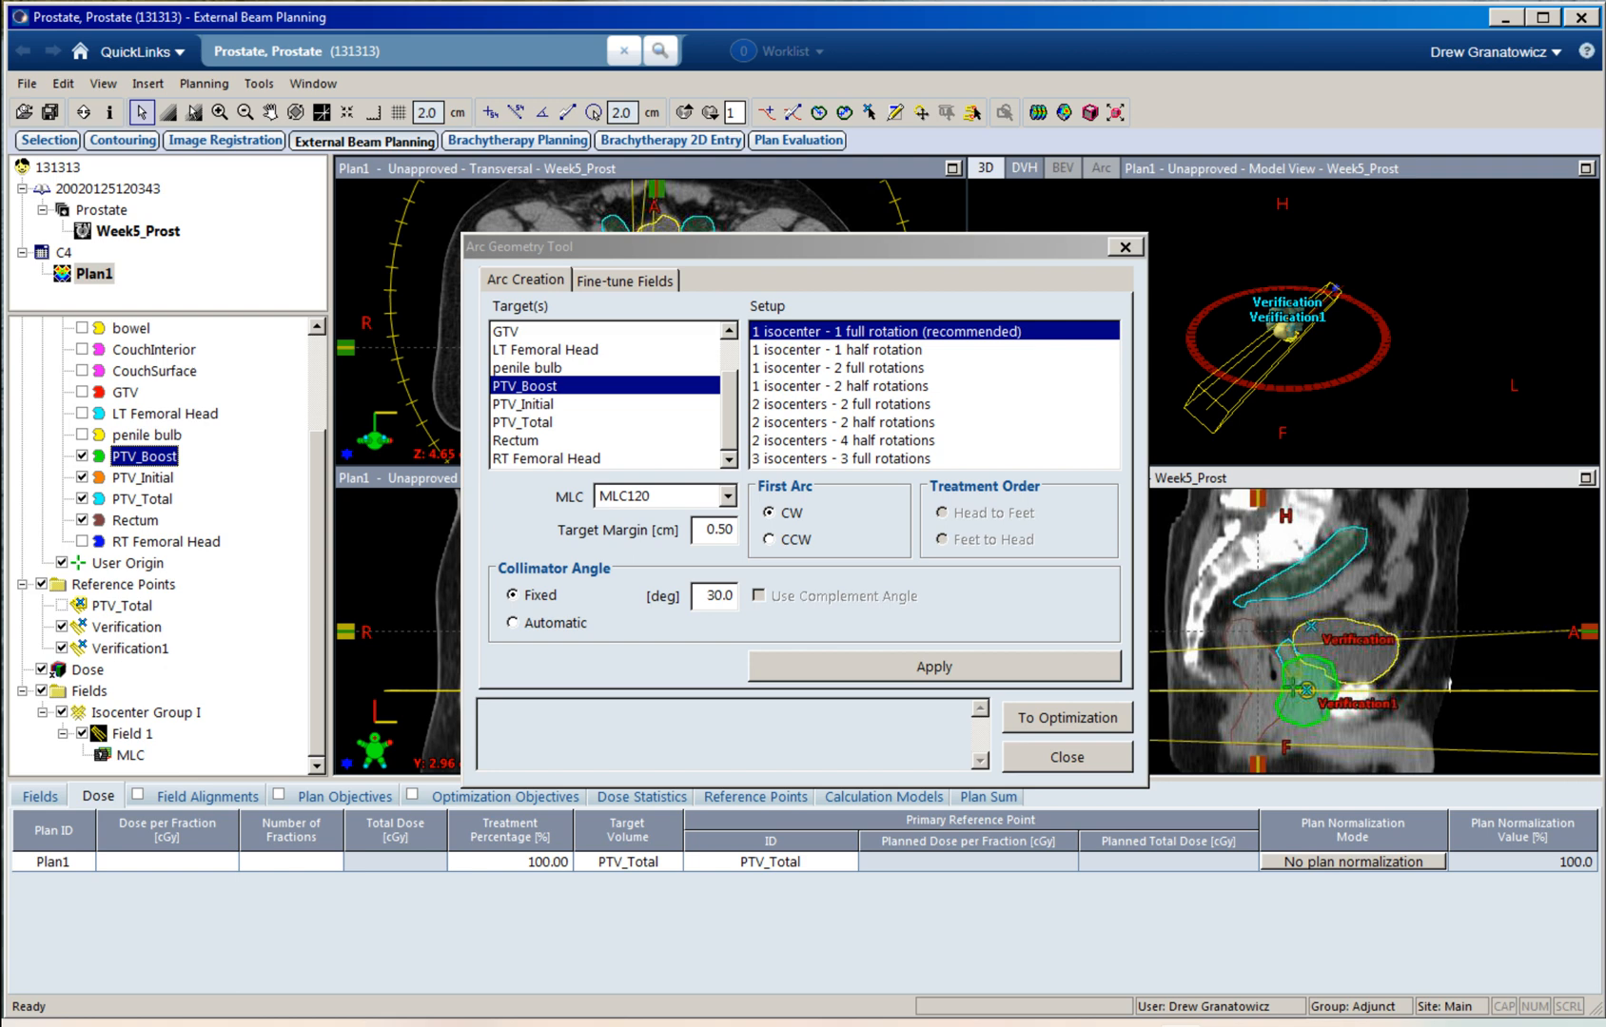
left_click(523, 404)
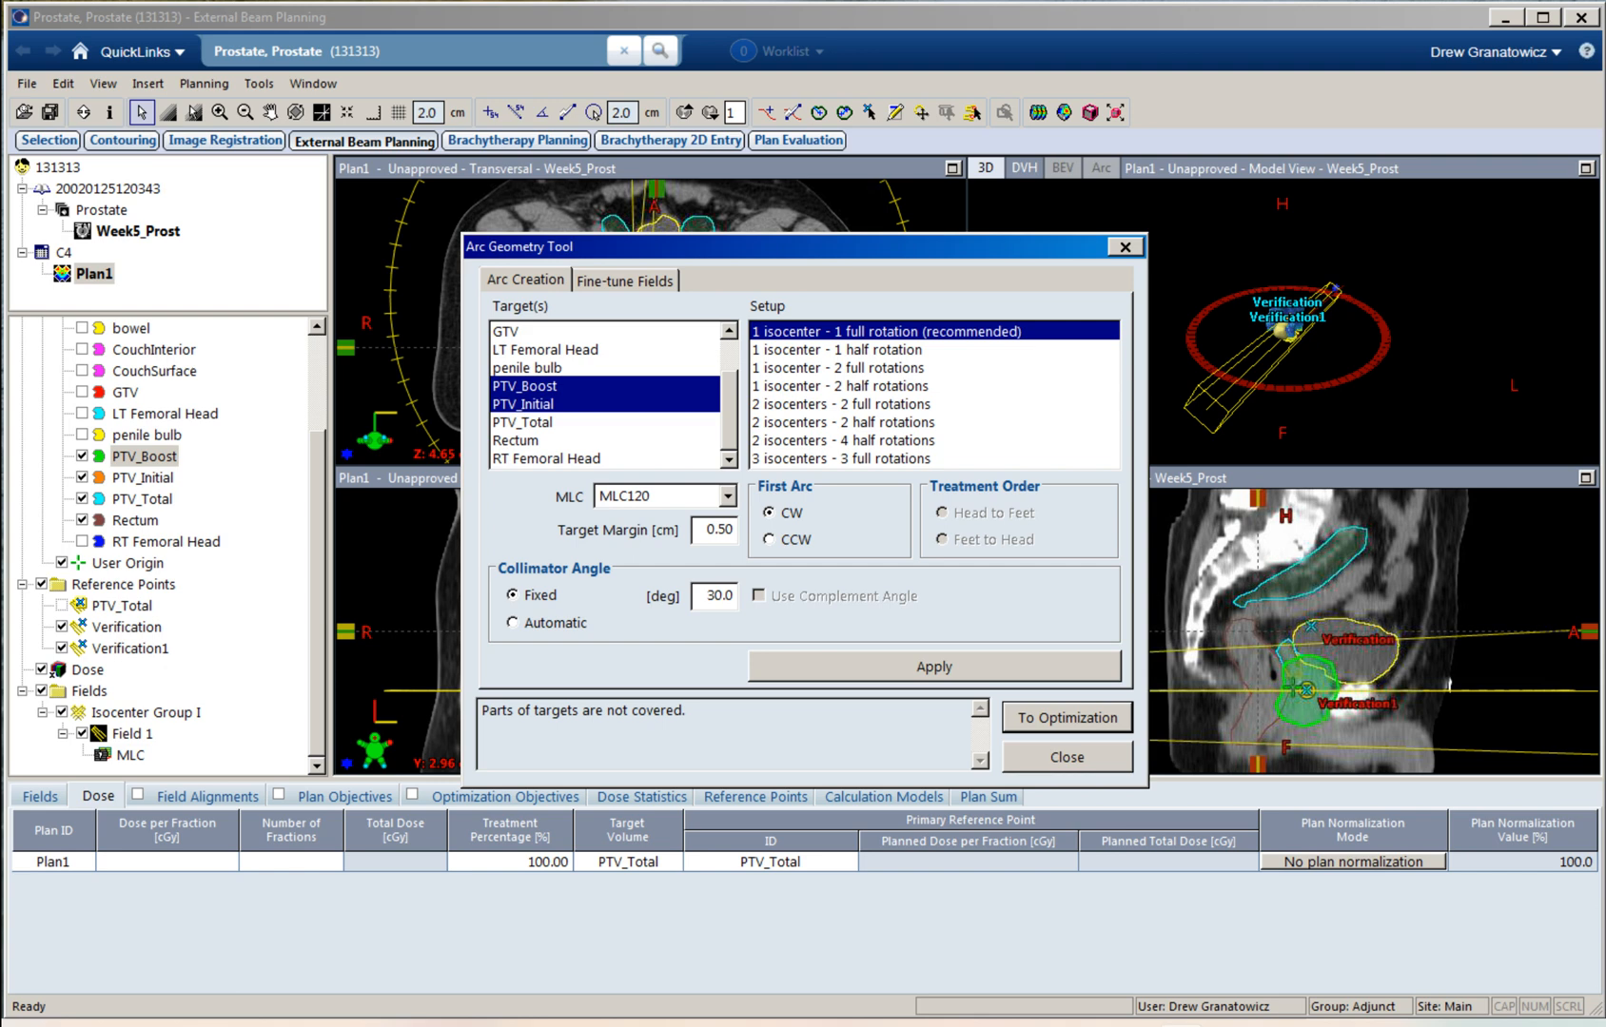
left_click(934, 666)
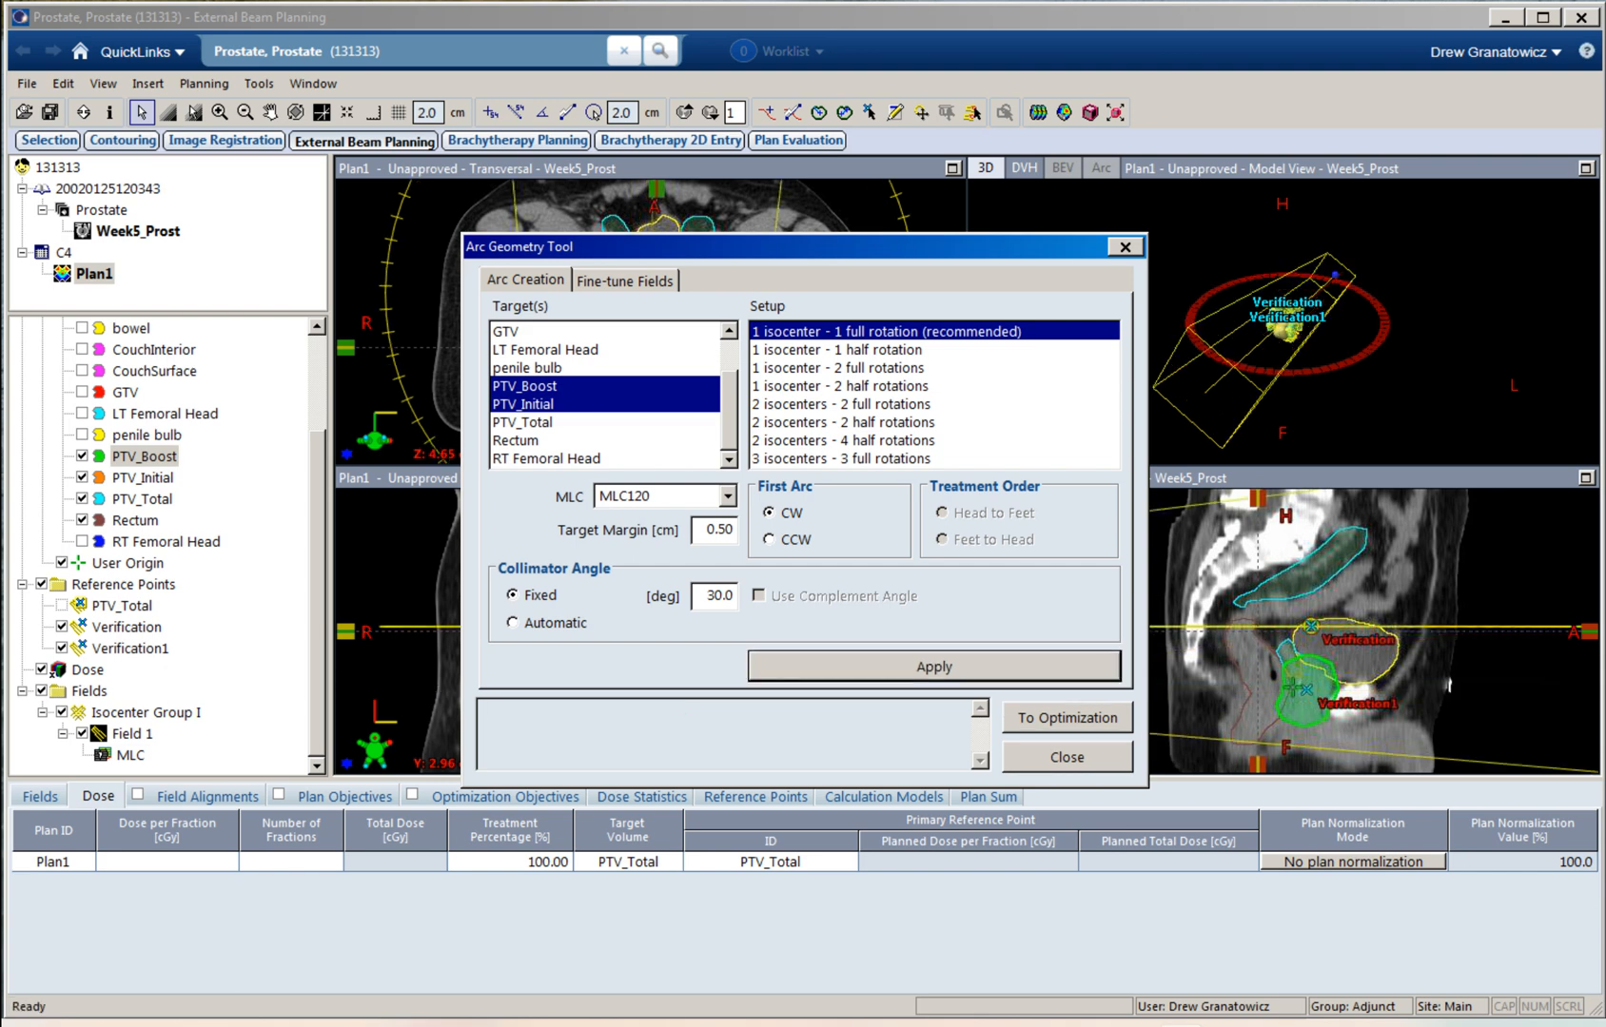
left_click_drag(1258, 631, 1265, 641)
scroll(1373, 631, "down", 2)
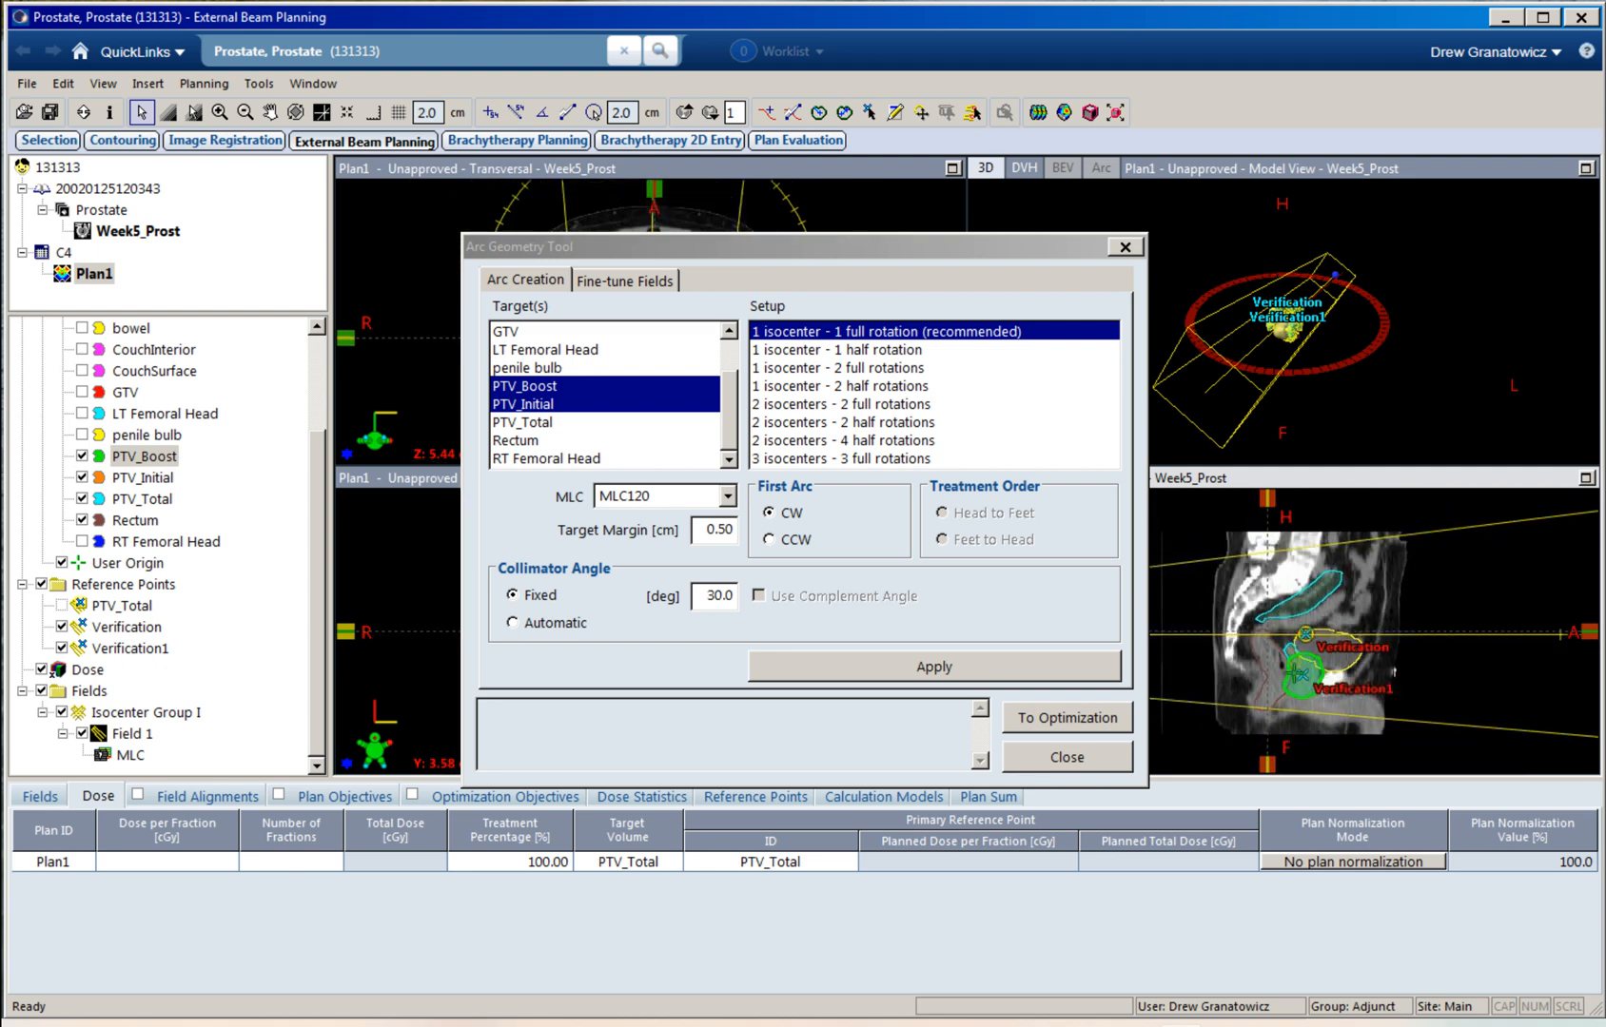
Step: Change the Arc Geometry Tool's target selection to PTV_Total alone
left_click(552, 386)
left_click(551, 404)
left_click(552, 386, "ctrl")
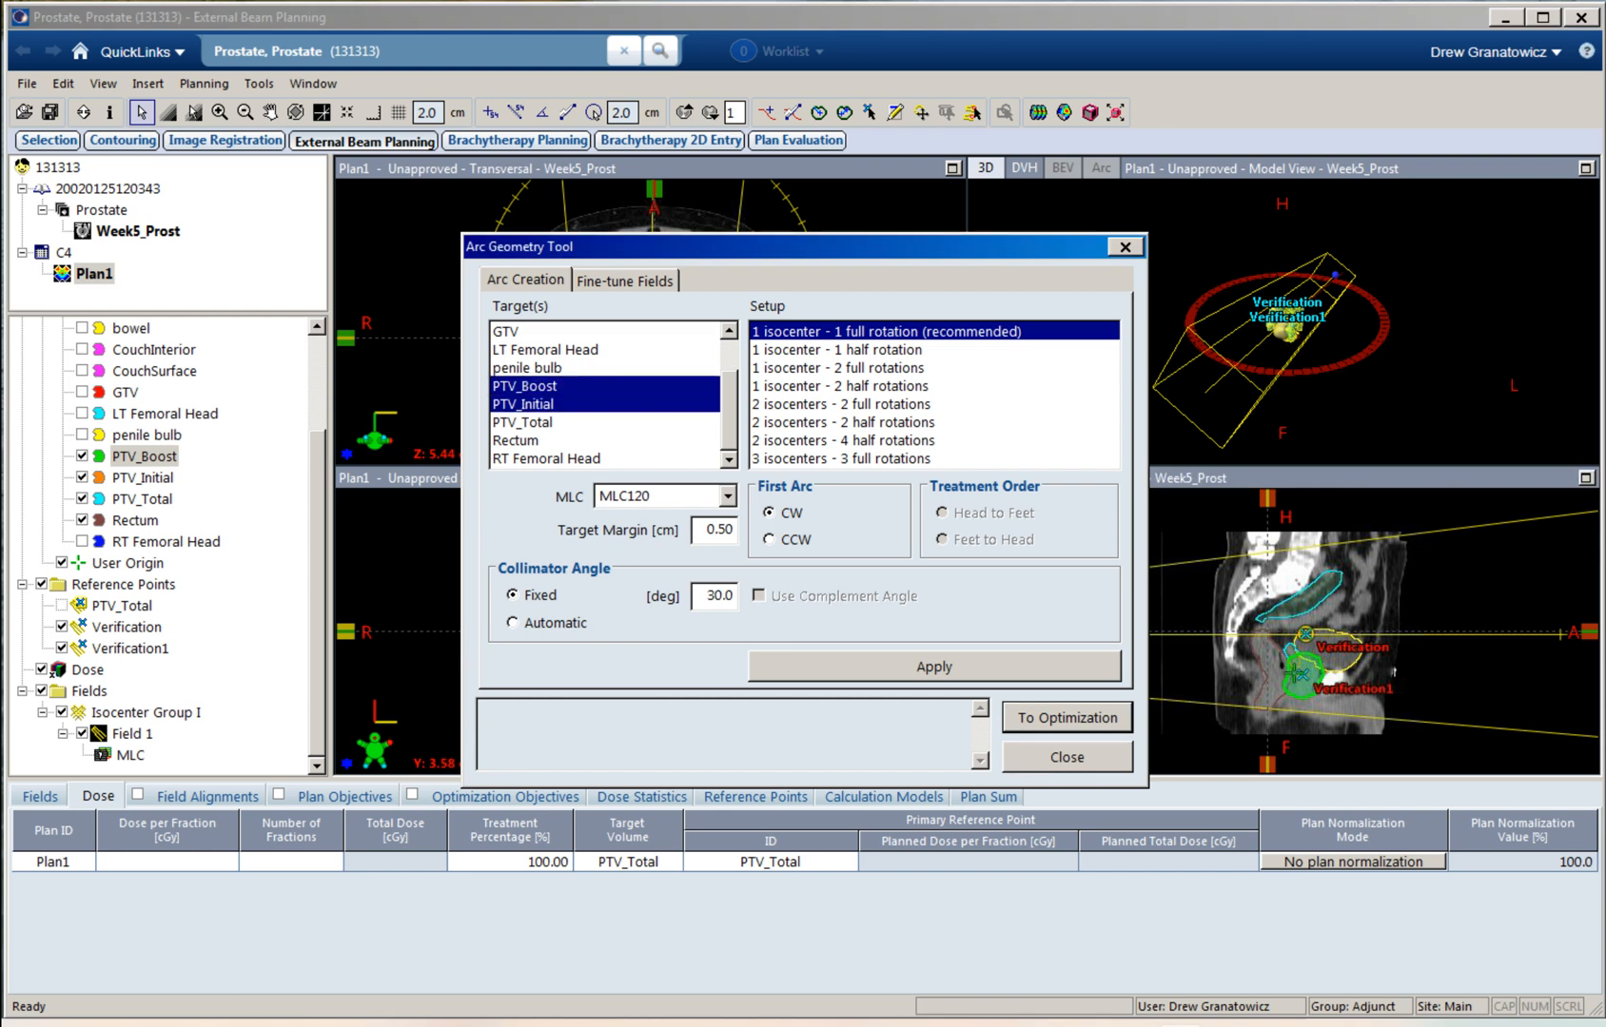
left_click(552, 422)
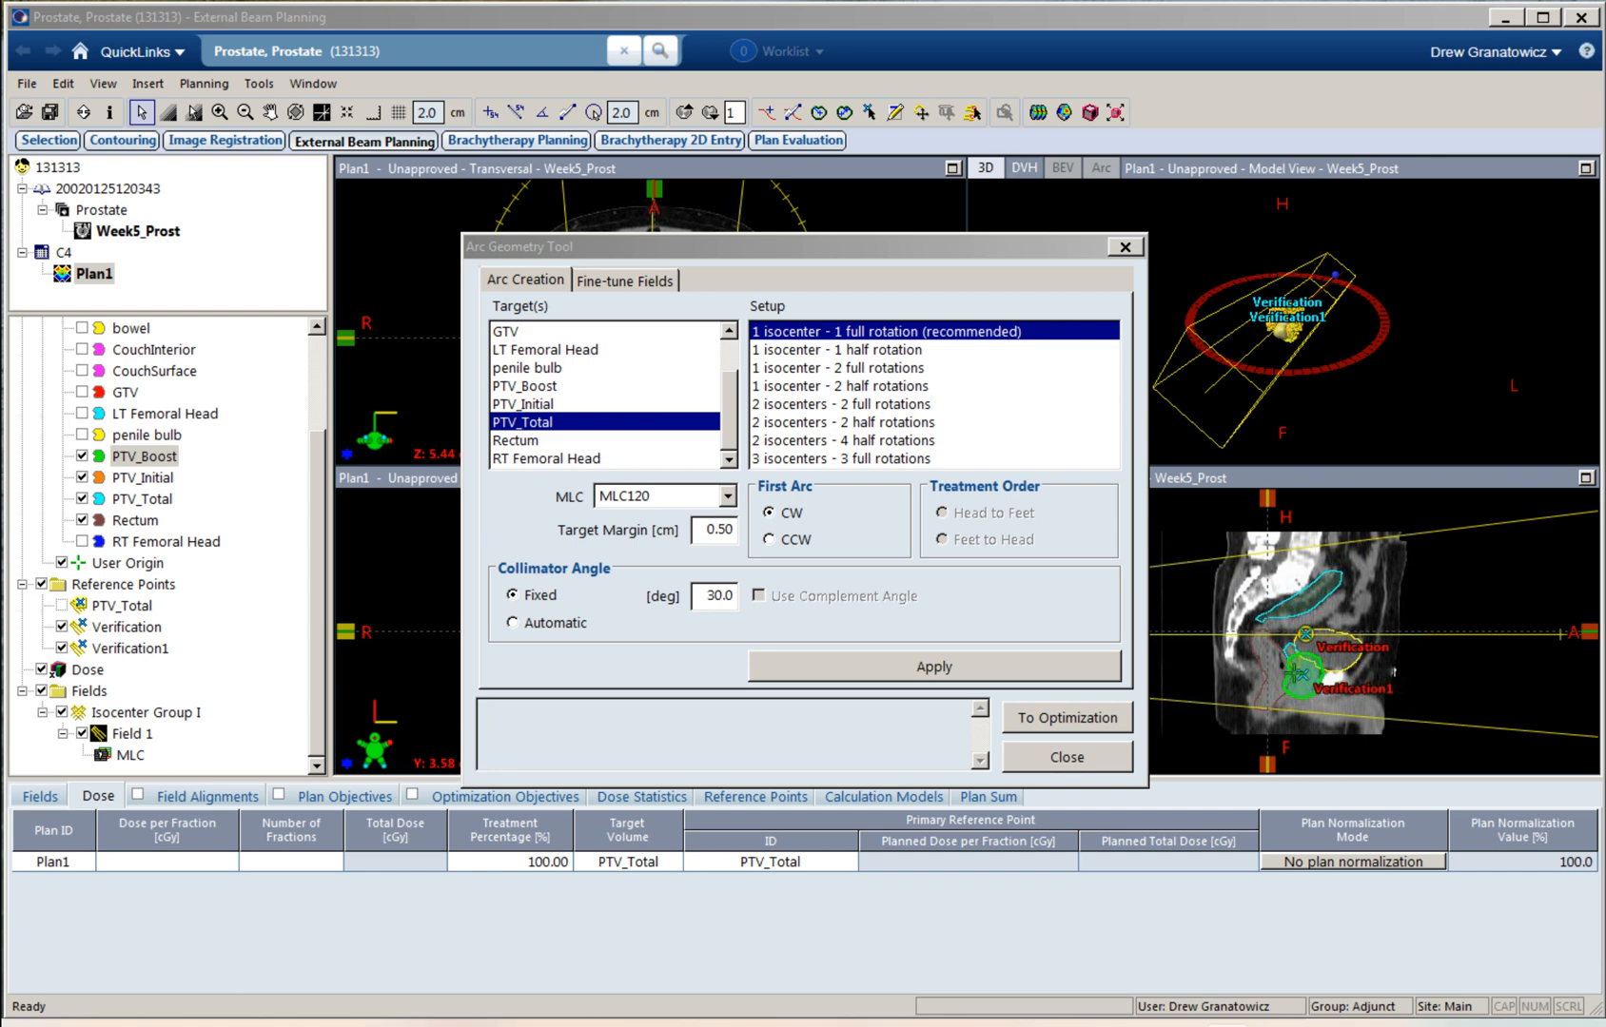
Step: Switch the model view to Field 1's beam's eye view and hide the PTV_Boost and PTV_Initial structures
left_click_drag(936, 247, 880, 645)
right_click(1113, 308)
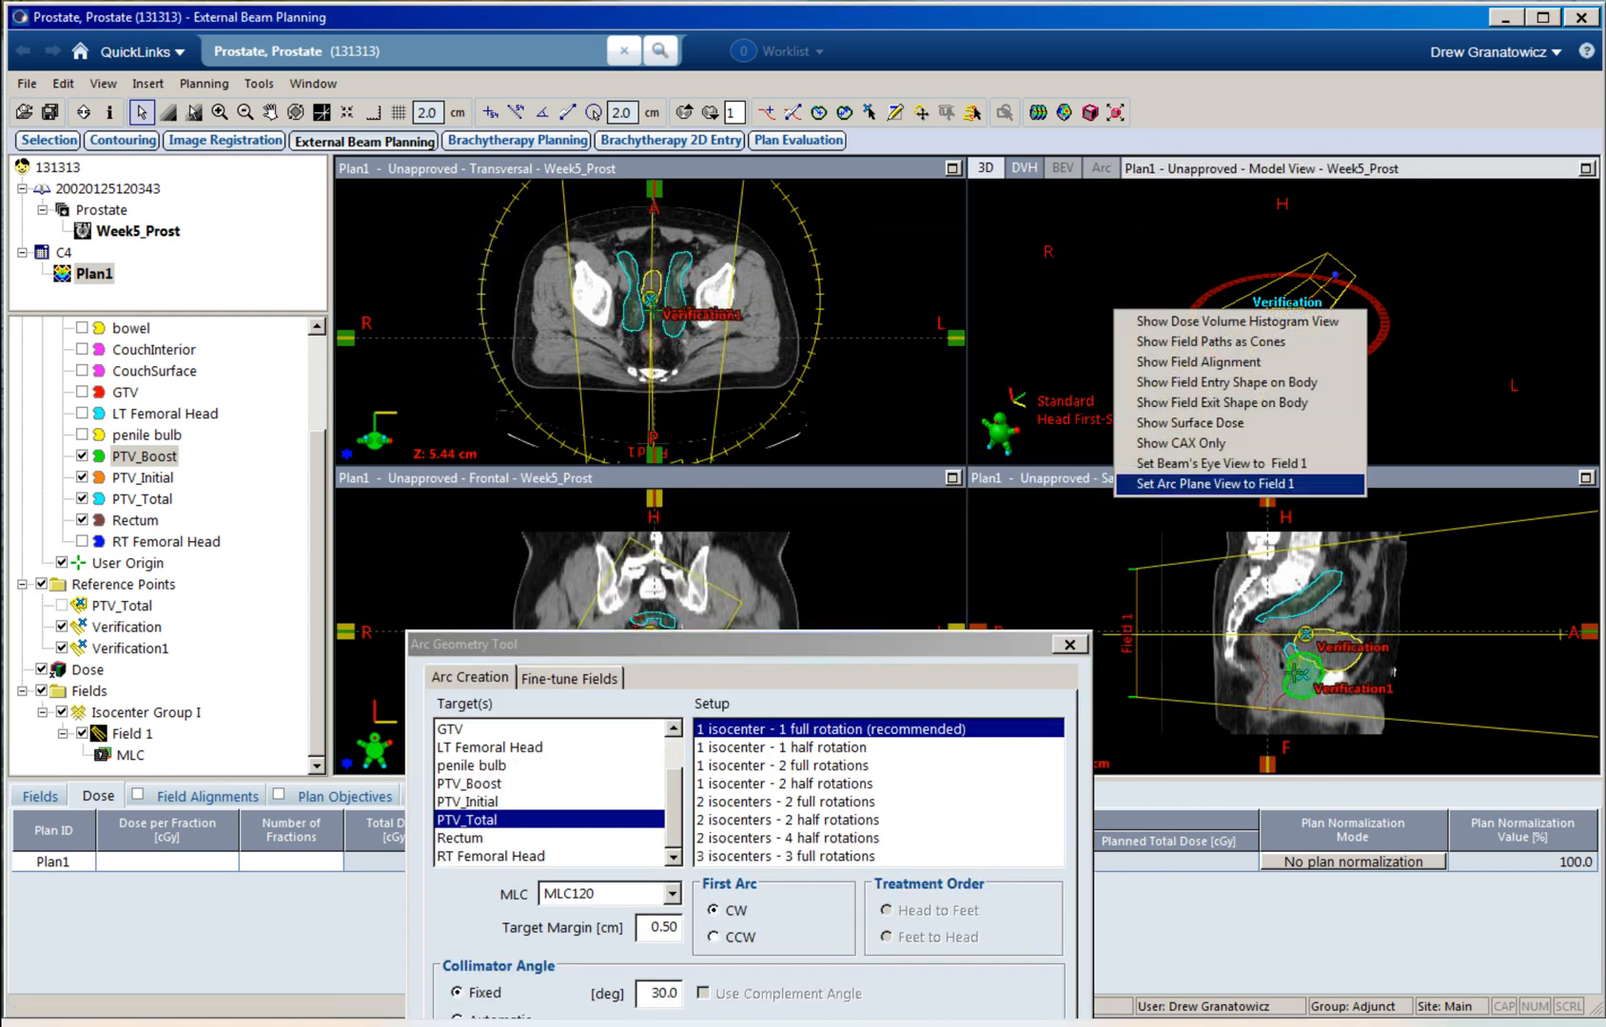
left_click(1199, 469)
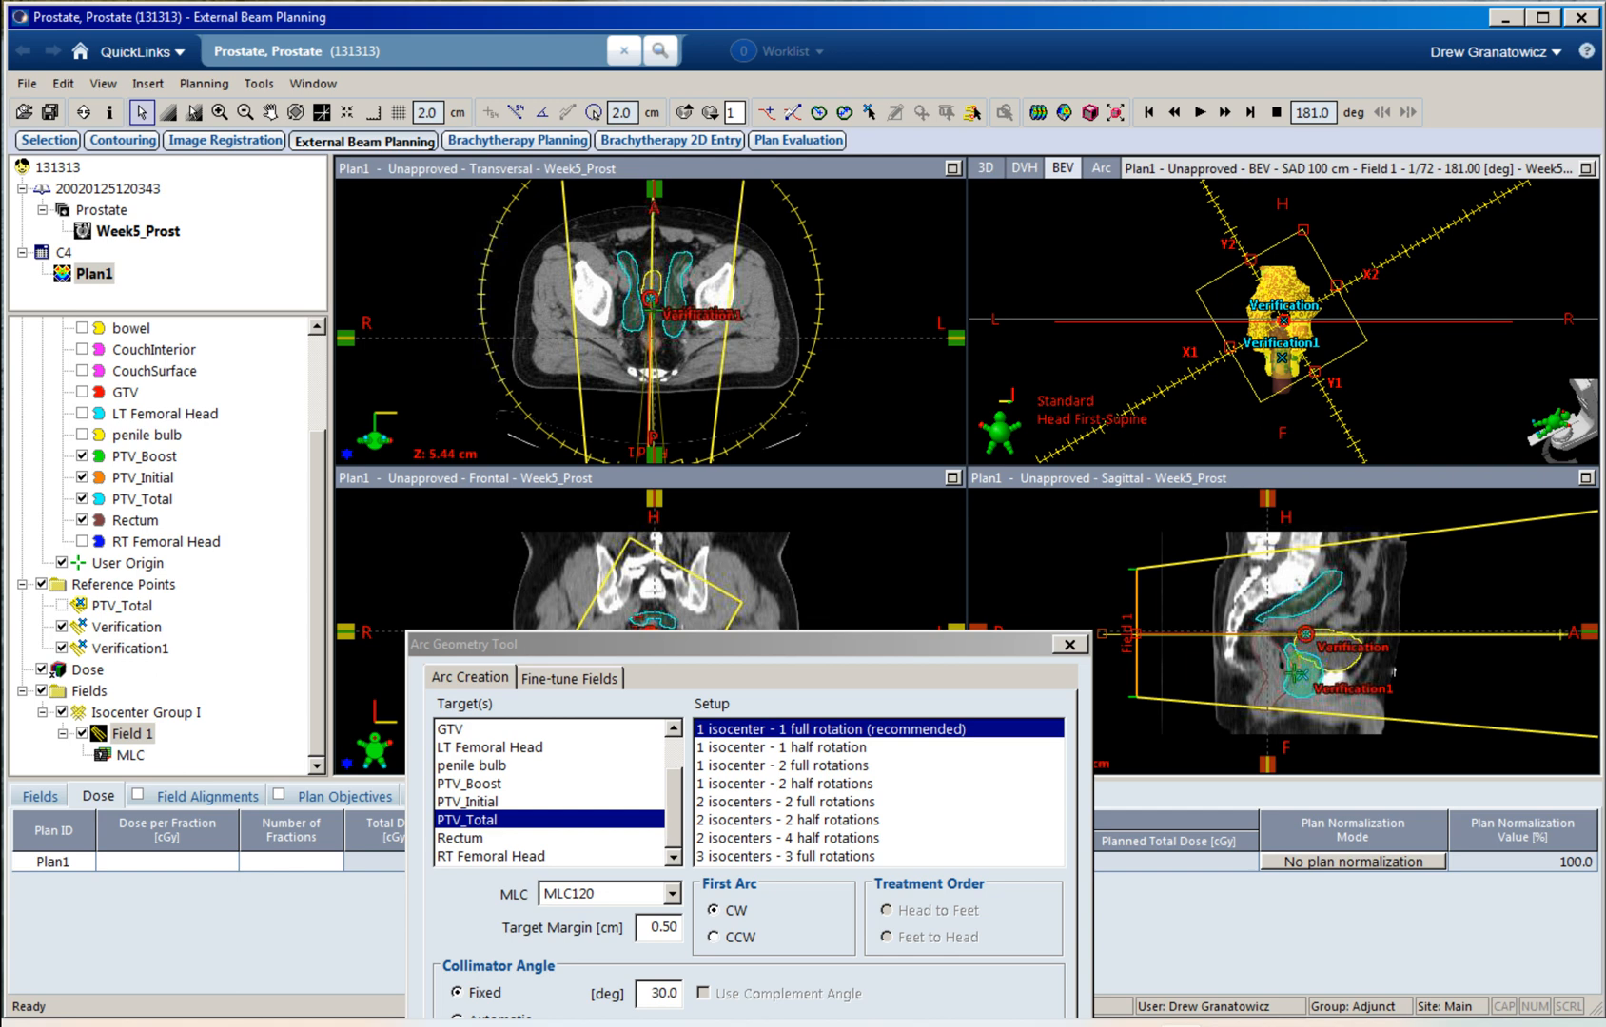
left_click(82, 456)
left_click(81, 478)
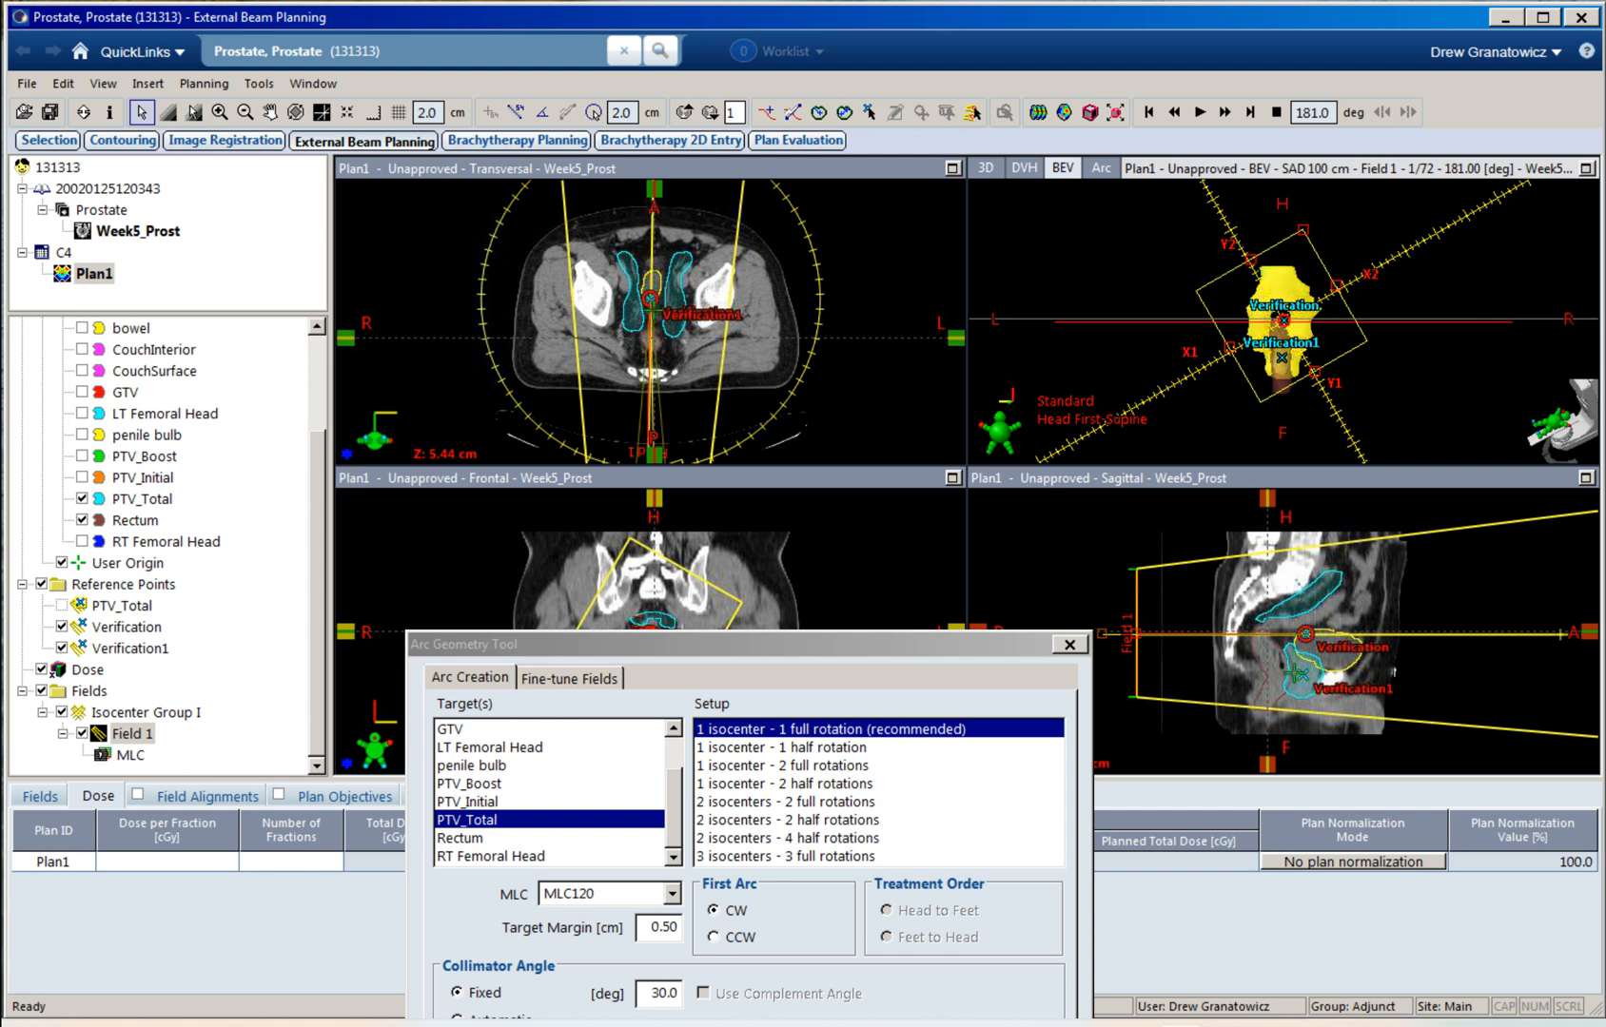
scroll(1283, 319, "down", 1)
scroll(1284, 320, "up", 5)
scroll(1284, 320, "down", 2)
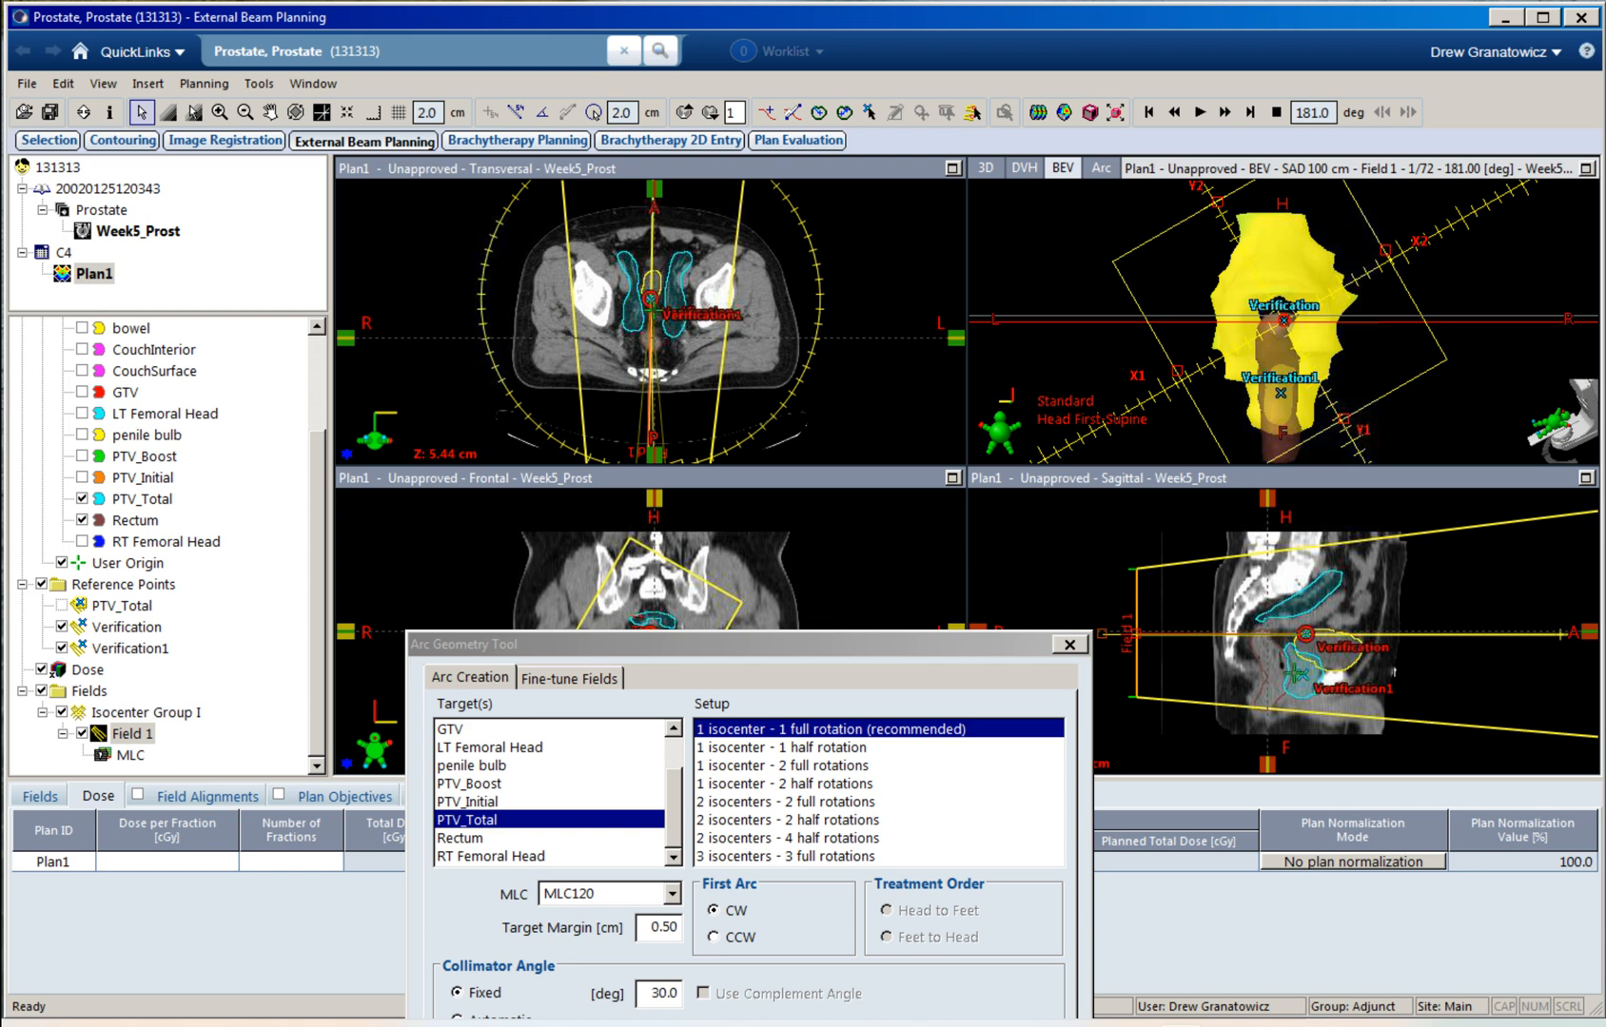
Step: Examine PTV_Total and the surrounding anatomy through the transversal CT slices
left_click_drag(742, 644, 749, 463)
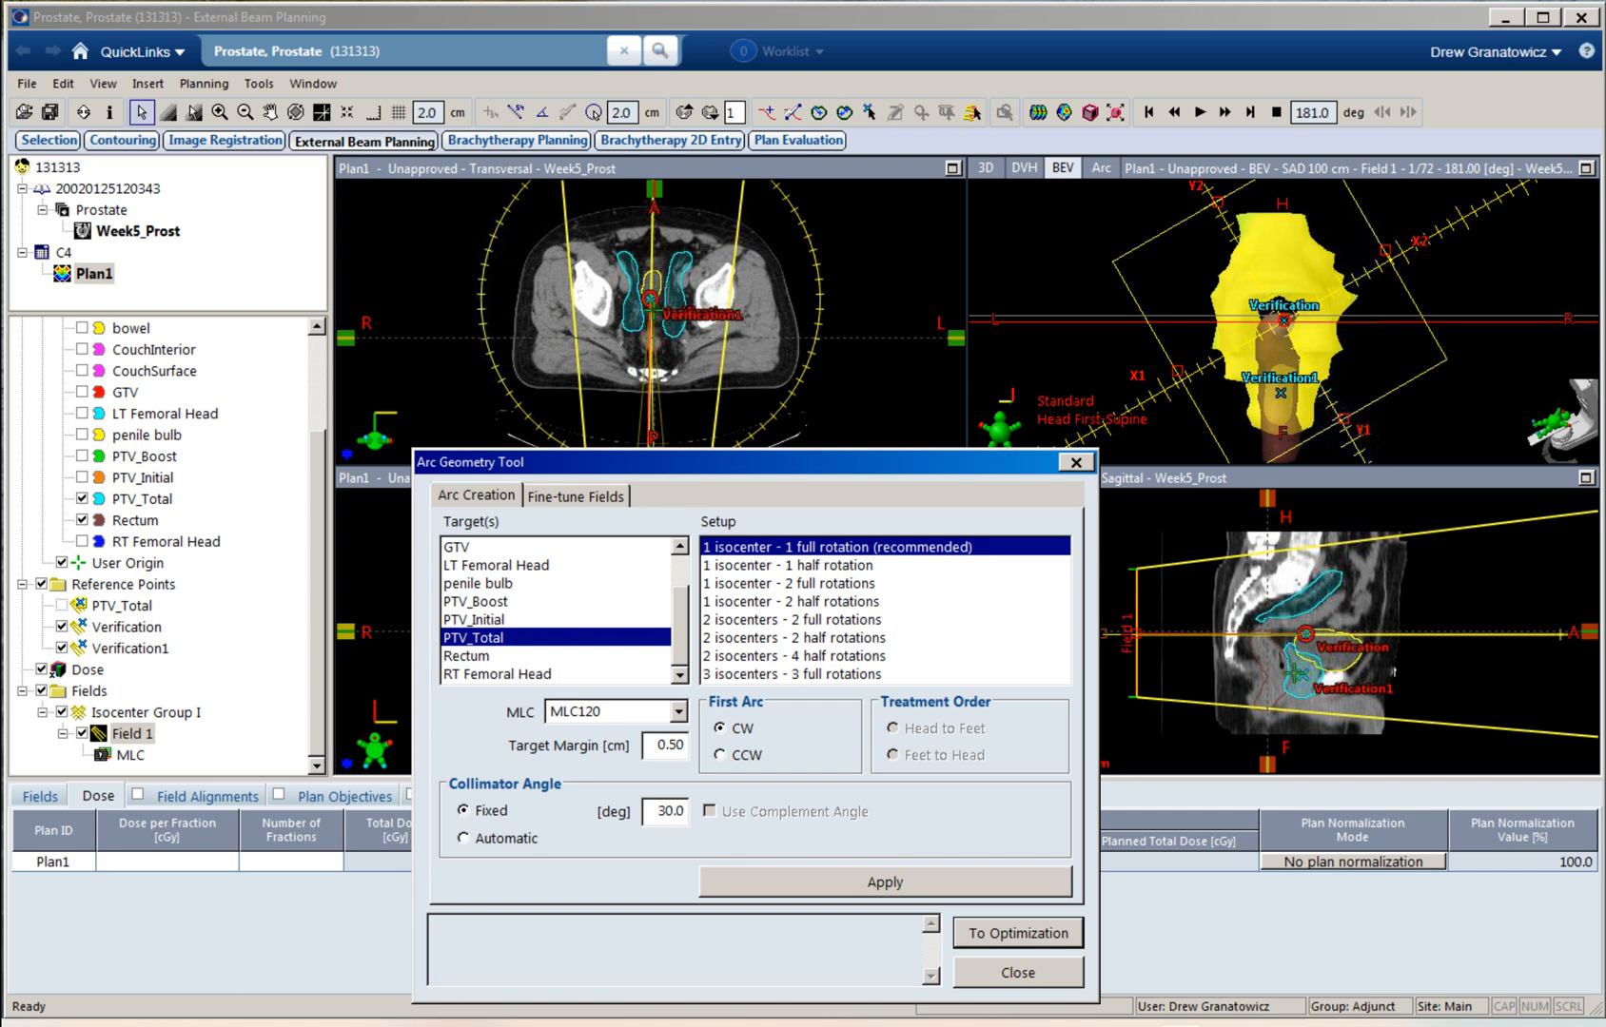
left_click(657, 318)
scroll(656, 318, "down", 11)
scroll(657, 319, "up", 6)
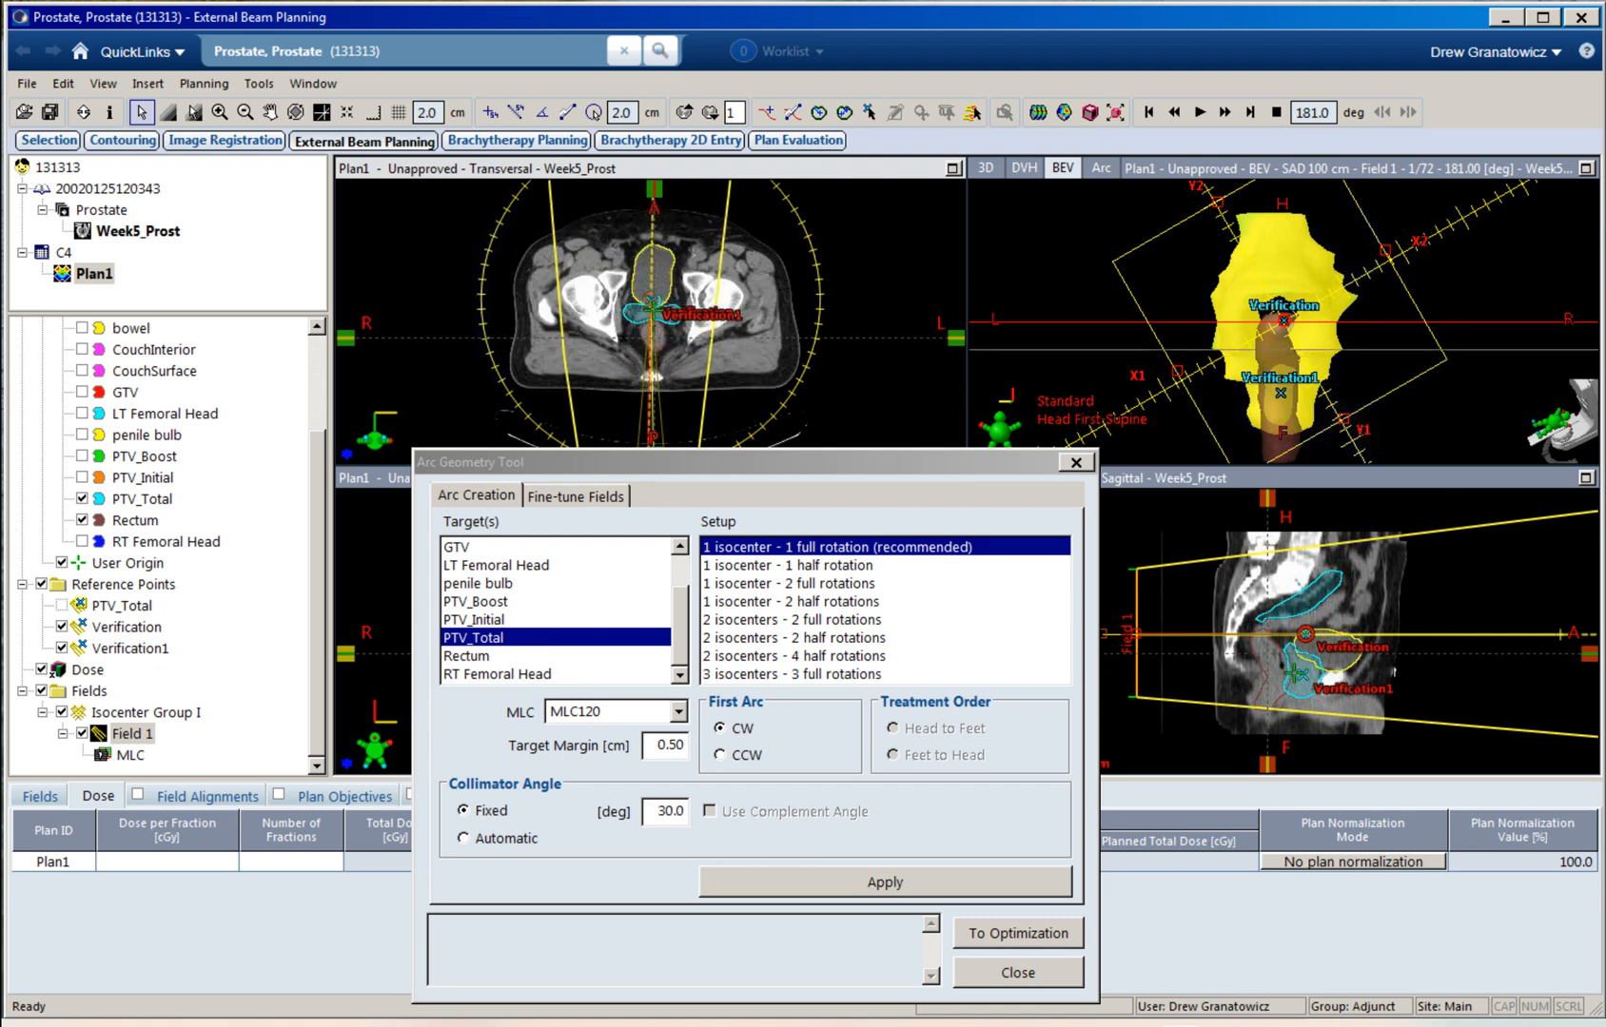
scroll(651, 314, "up", 3)
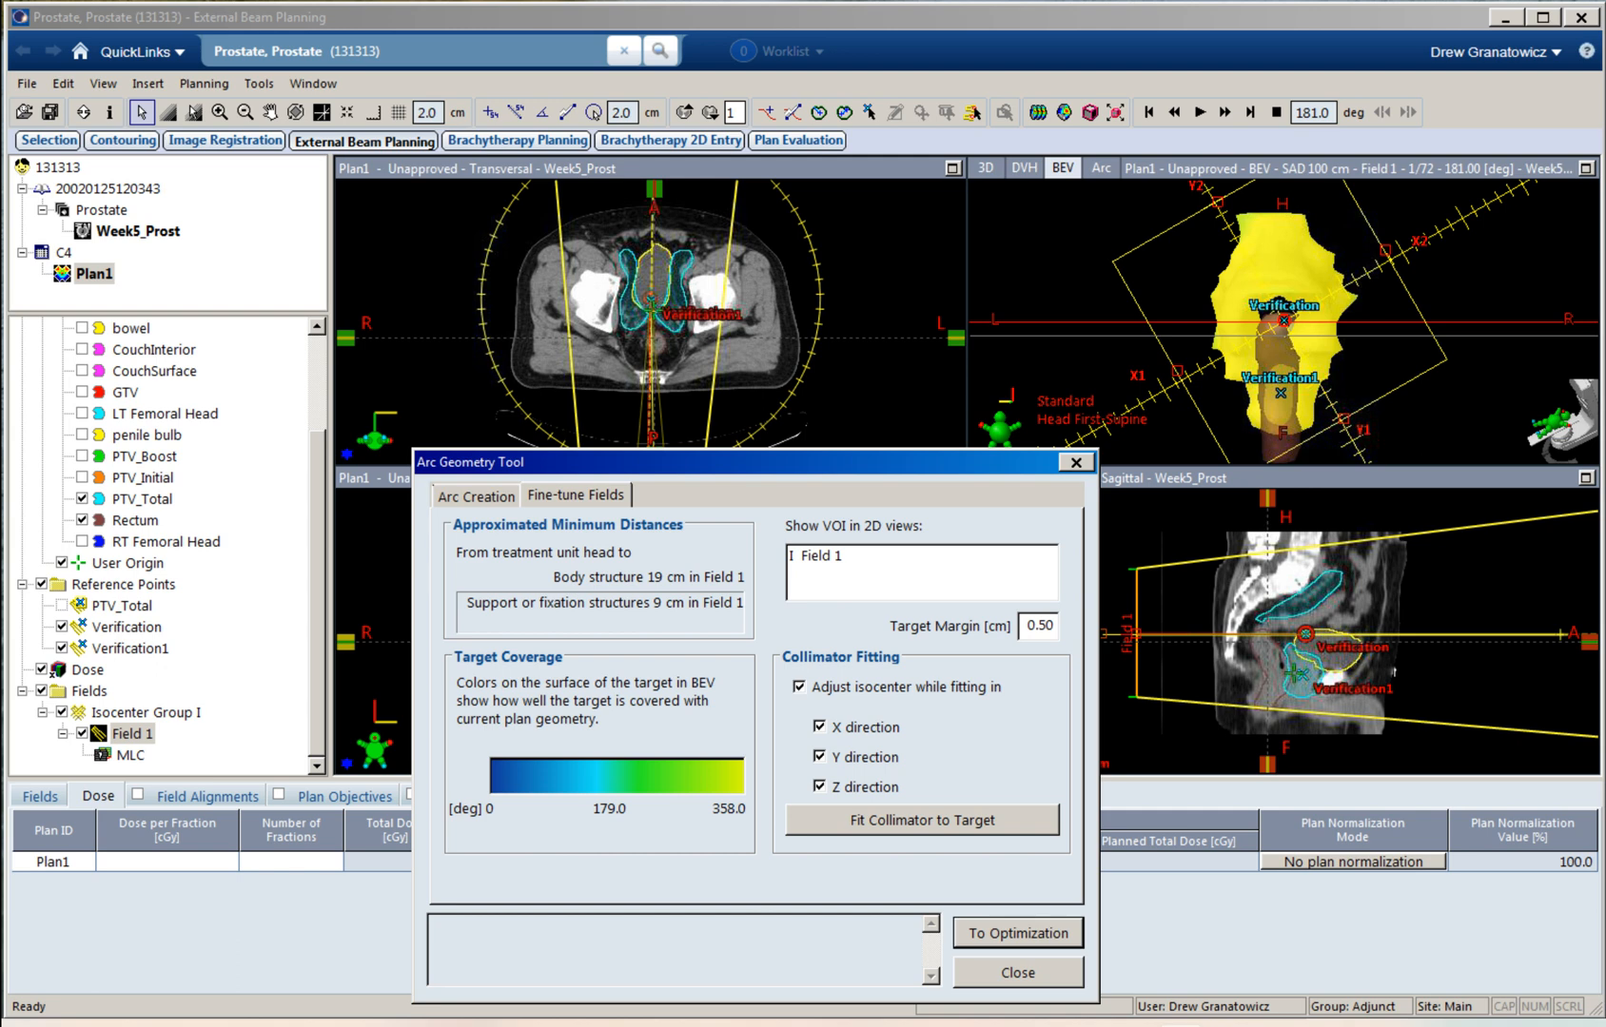
Step: Pull Field 1's Y2 jaw inward over the upper part of PTV_Total in the beam's eye view to test target coverage
left_click_drag(1282, 286, 1265, 320)
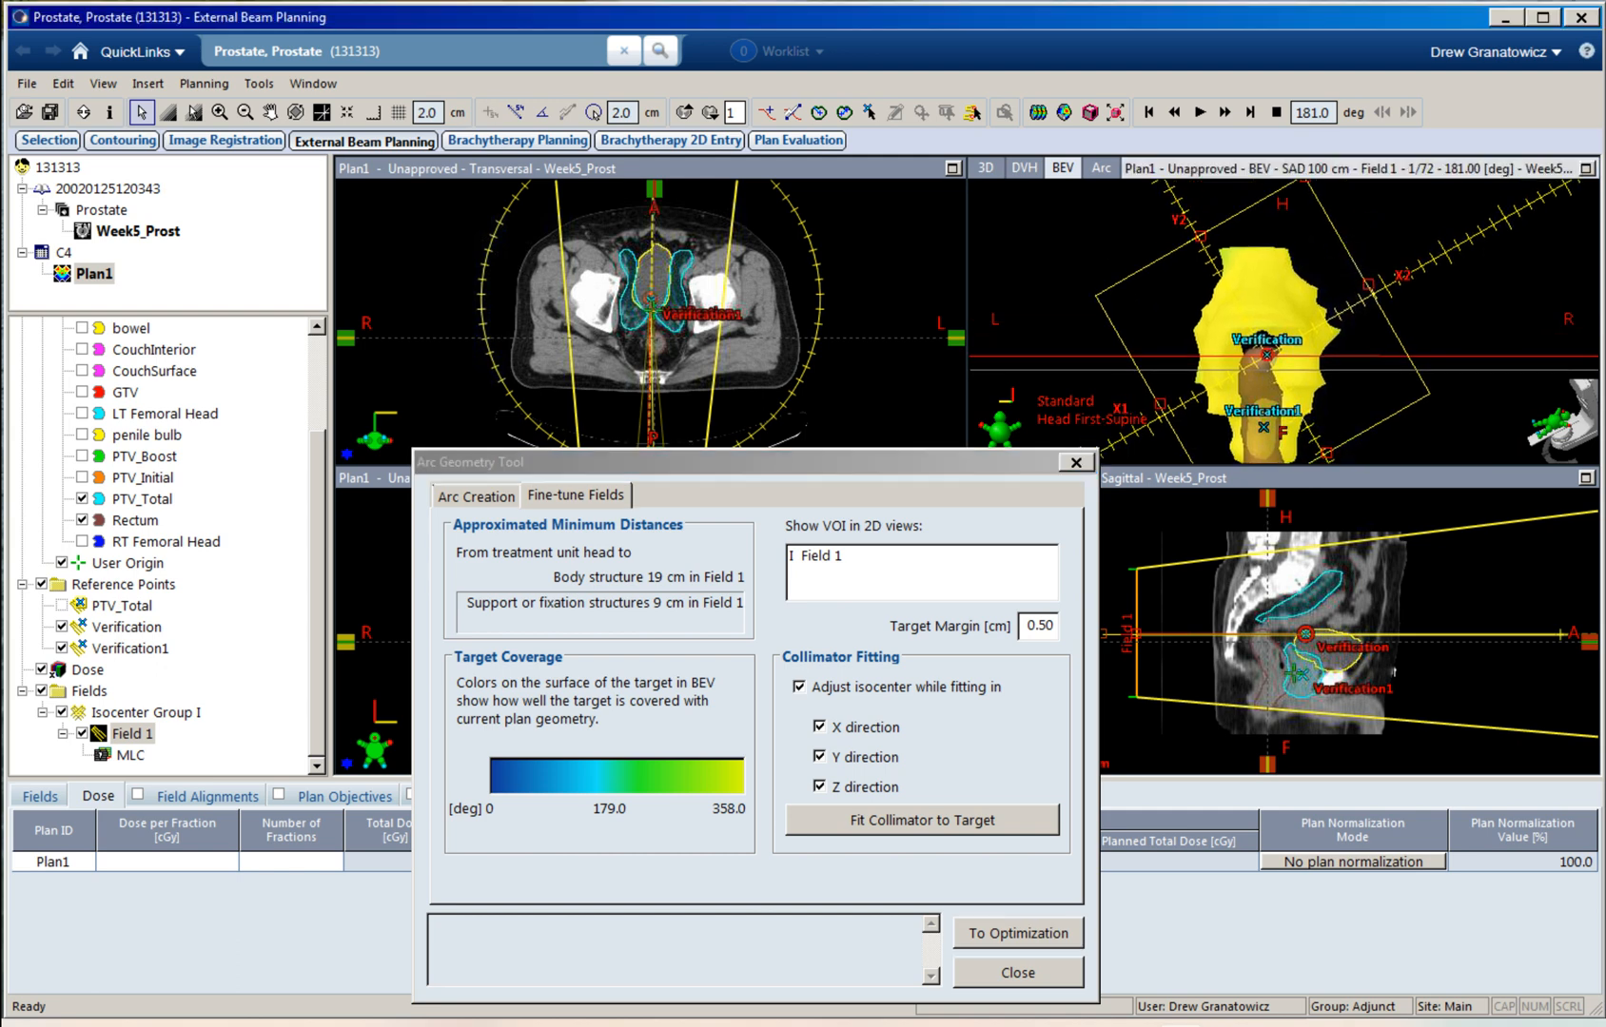
left_click_drag(1200, 235, 1225, 281)
left_click_drag(1299, 333, 1299, 289)
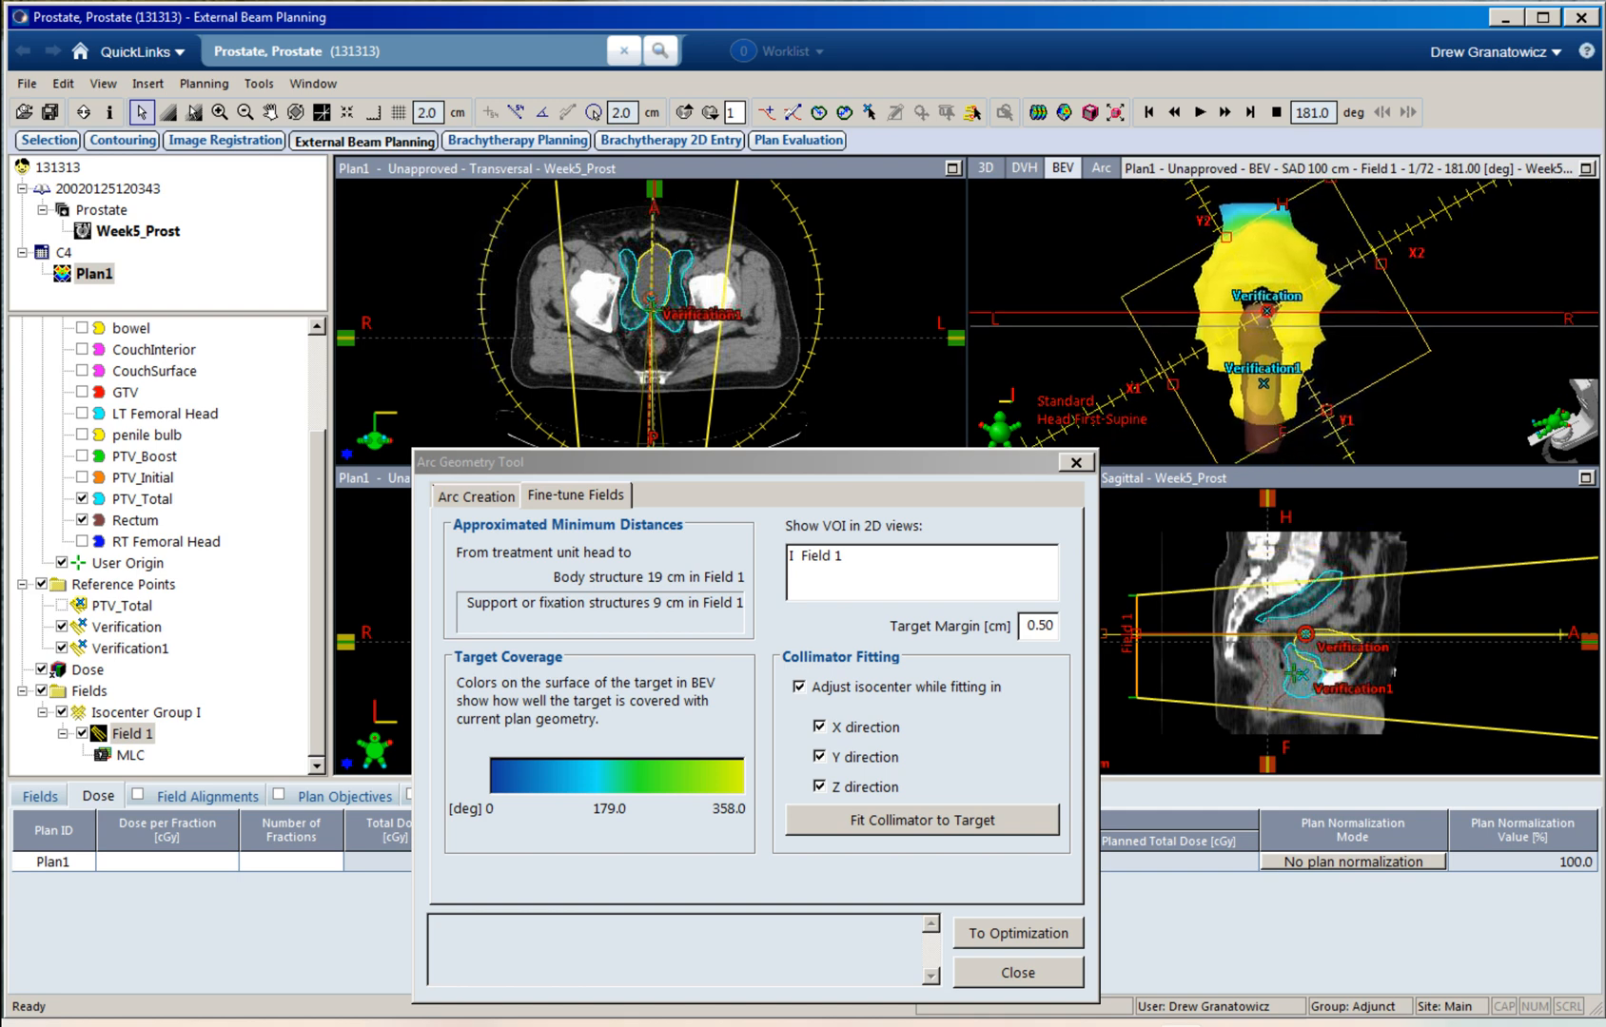
left_click_drag(1225, 237, 1236, 255)
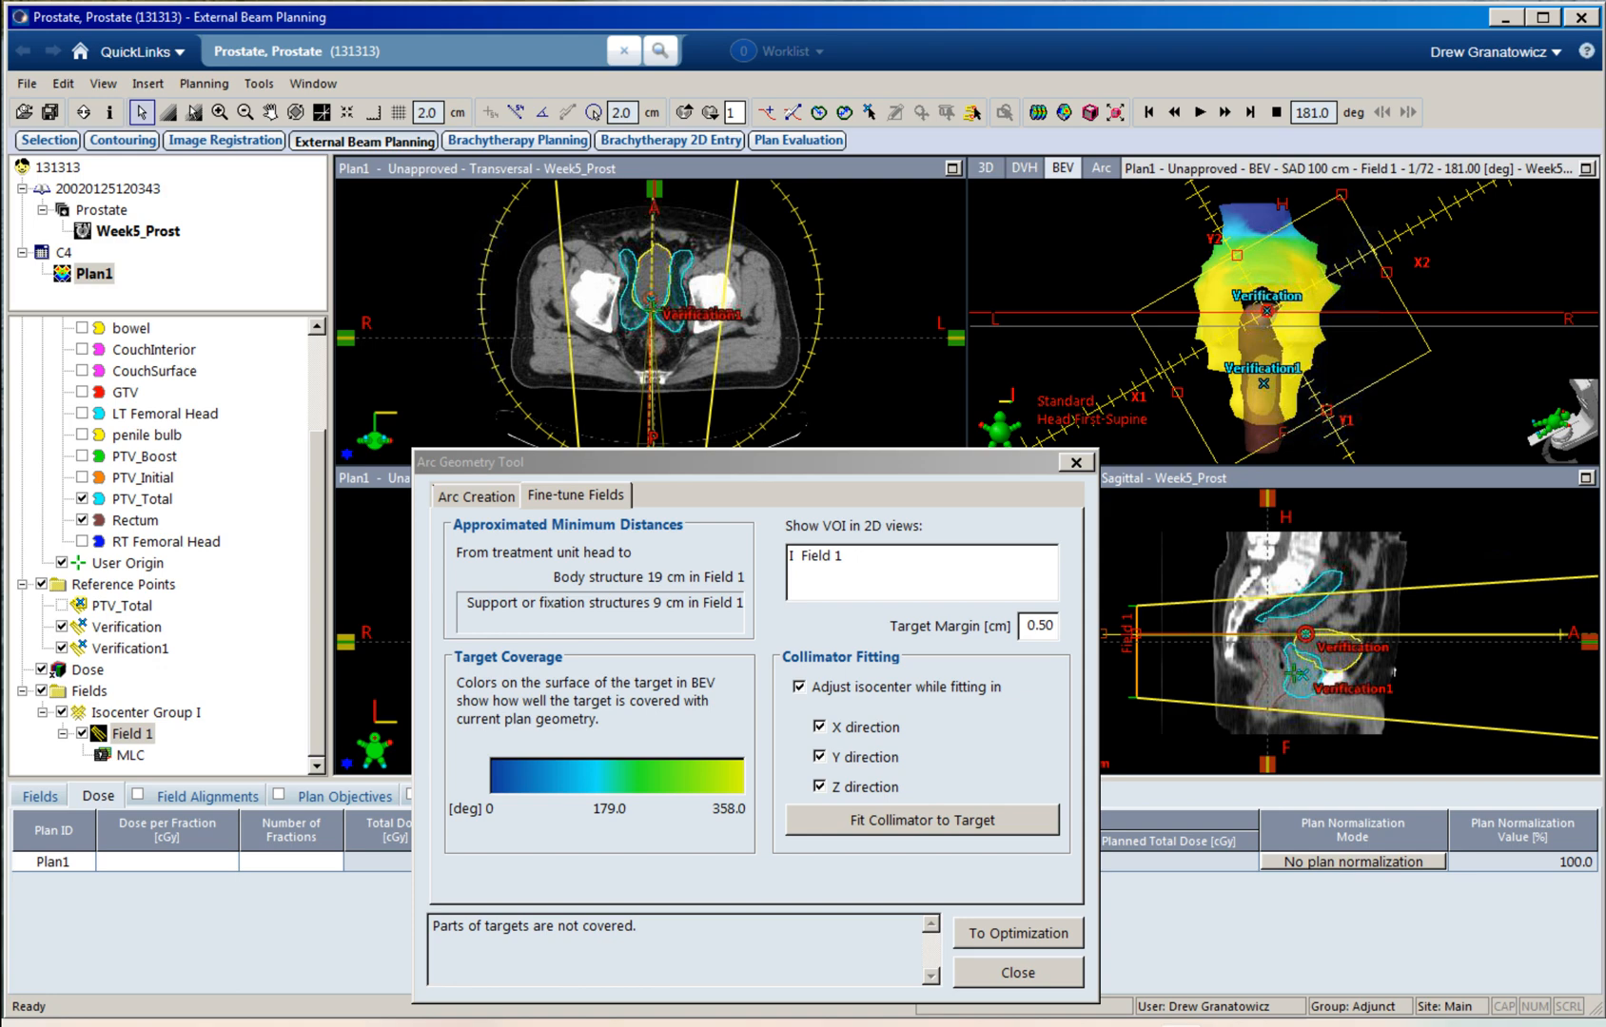
Step: Play Field 1's gantry rotation in the beam's eye view with its MLC selected and examine the target coverage around the arc
left_click(1200, 112)
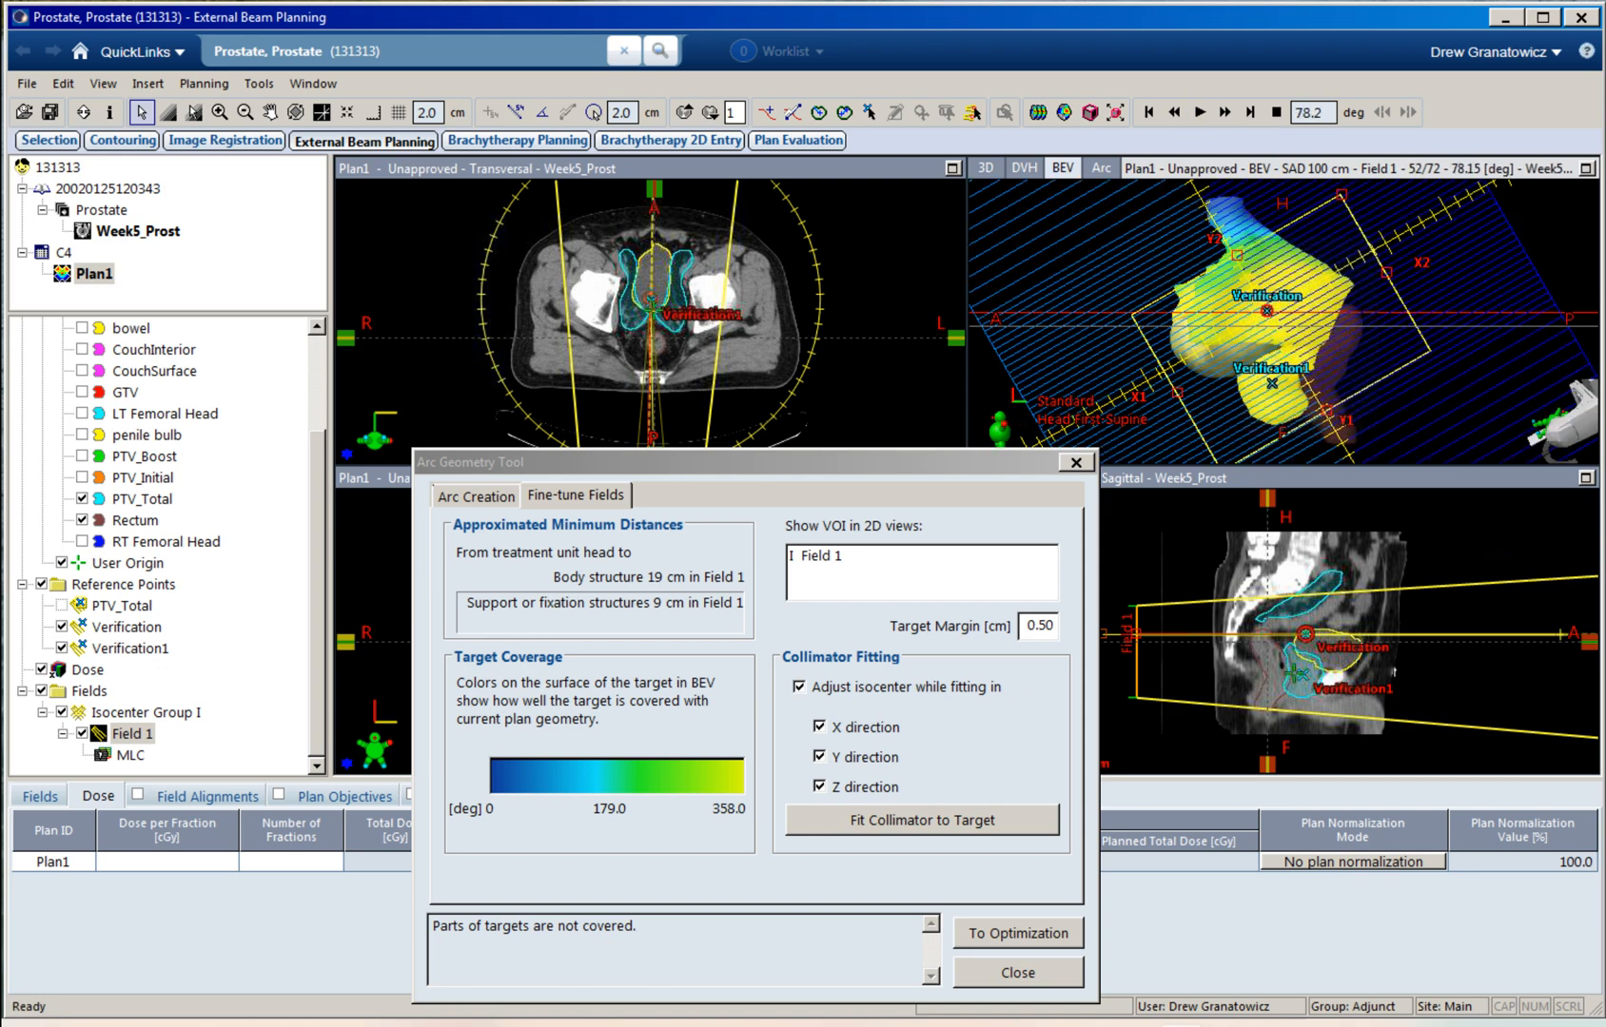
left_click(131, 756)
left_click(1199, 112)
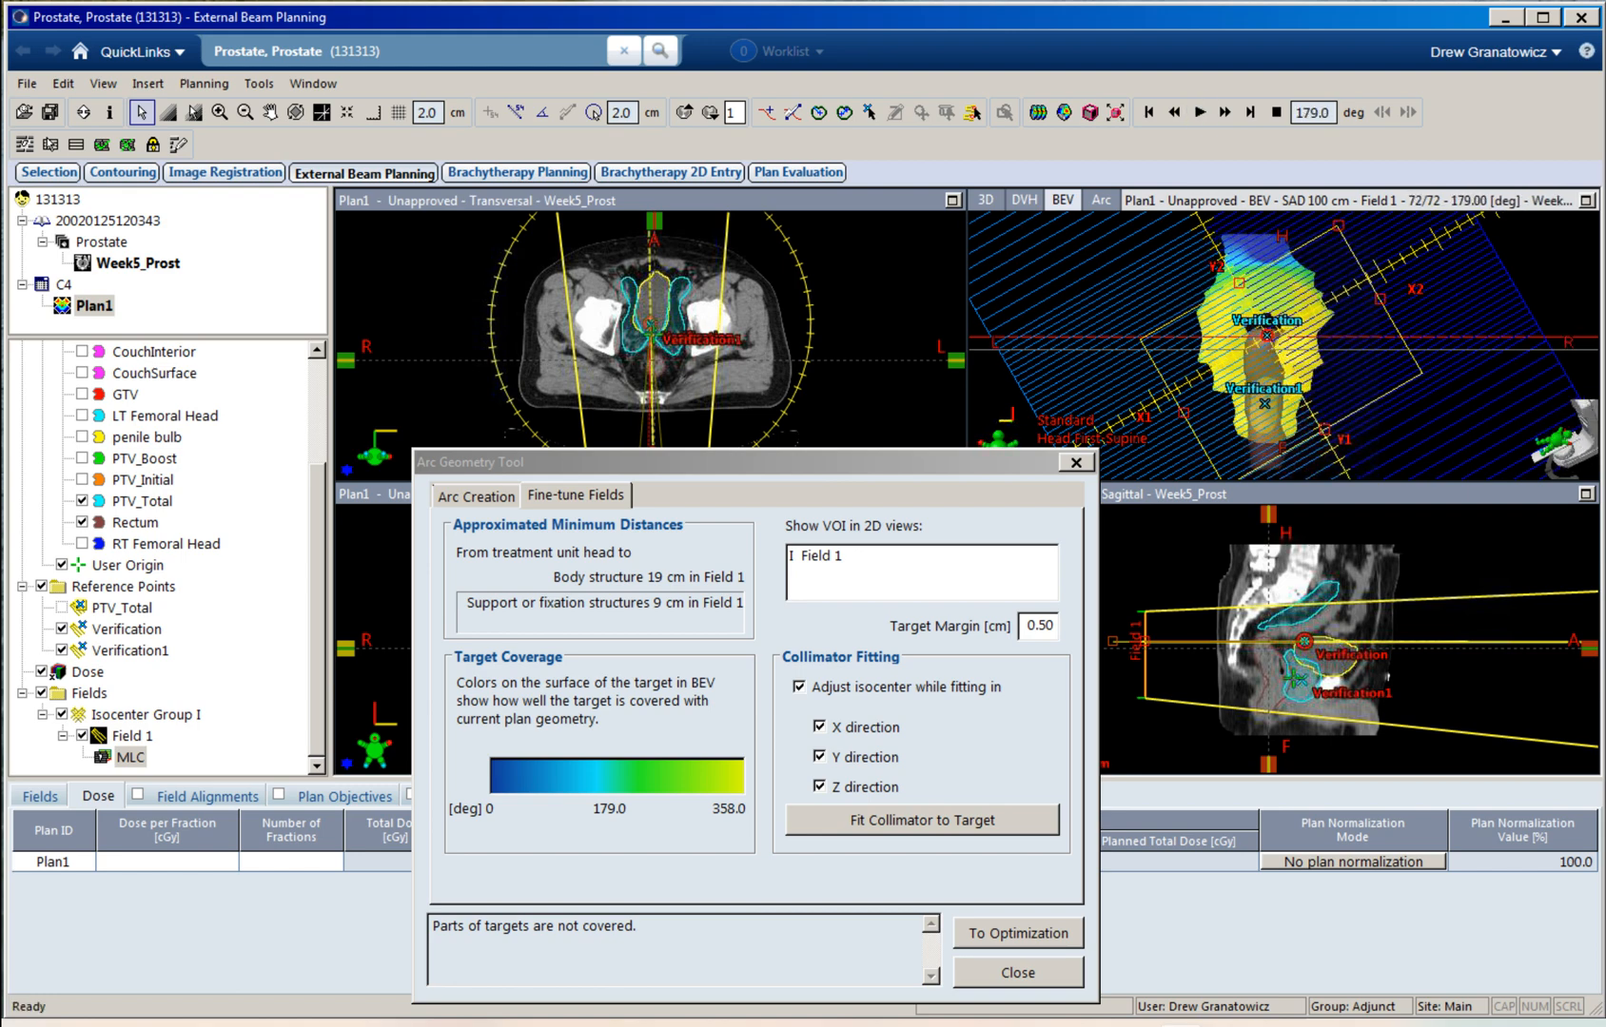
left_click(1200, 112)
left_click(1173, 112)
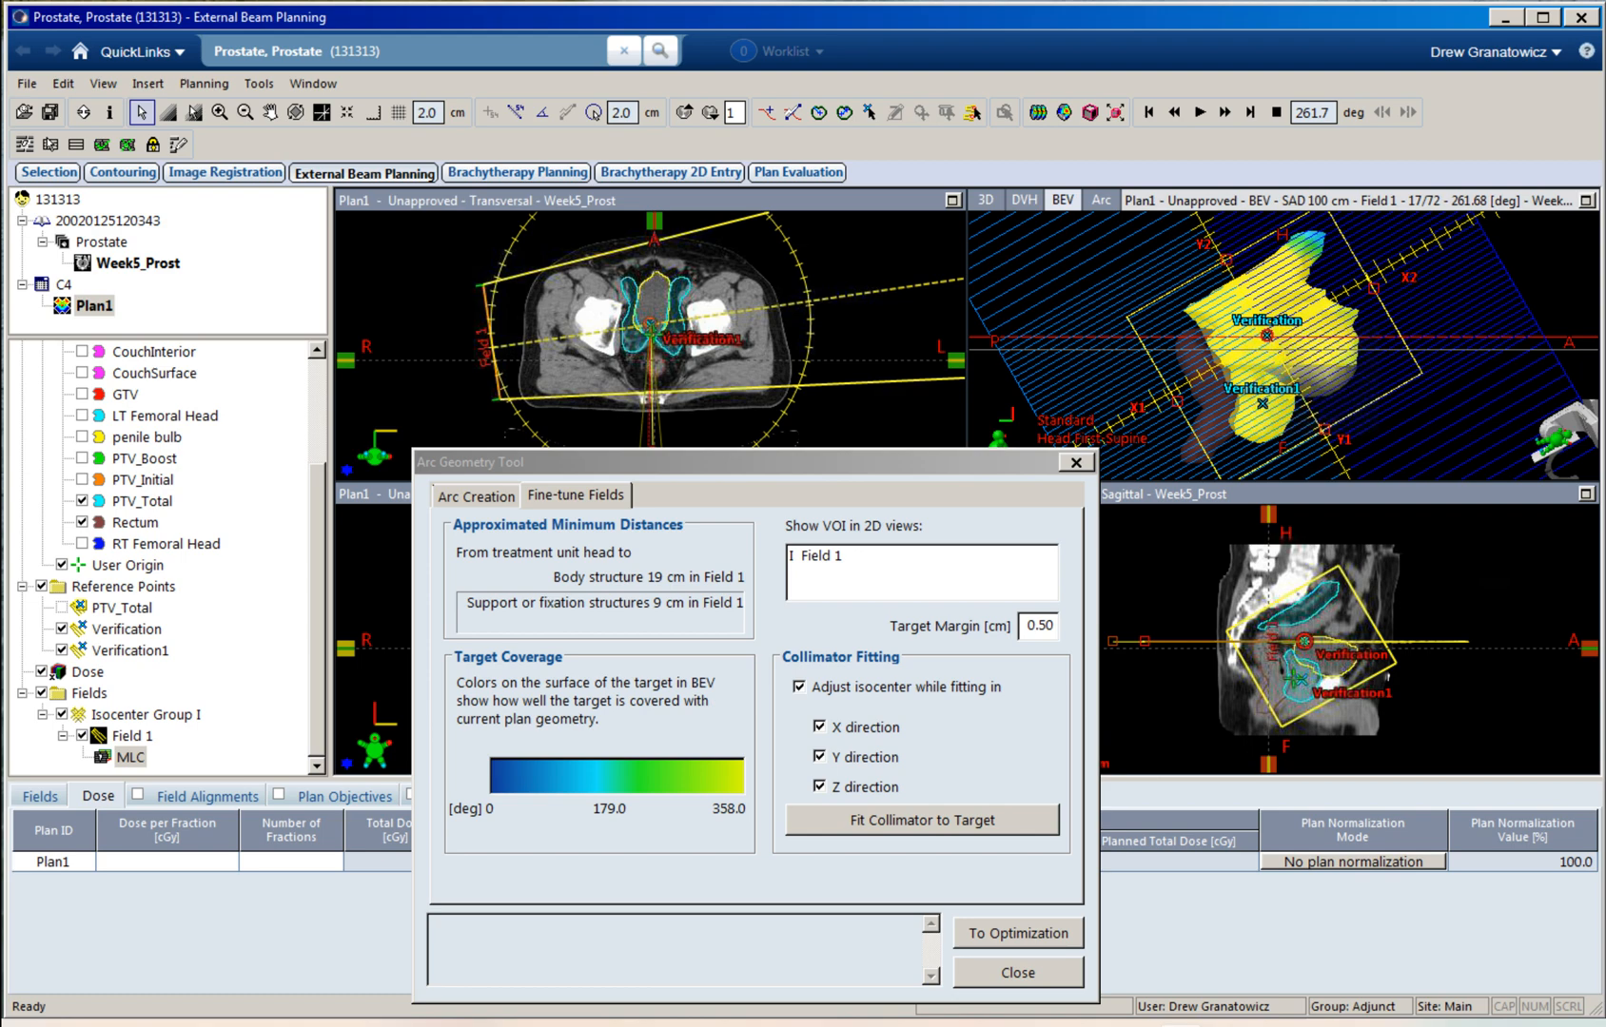
Step: Apply the 1 isocenter - 2 full rotations arc setup to PTV_Total
left_click(476, 497)
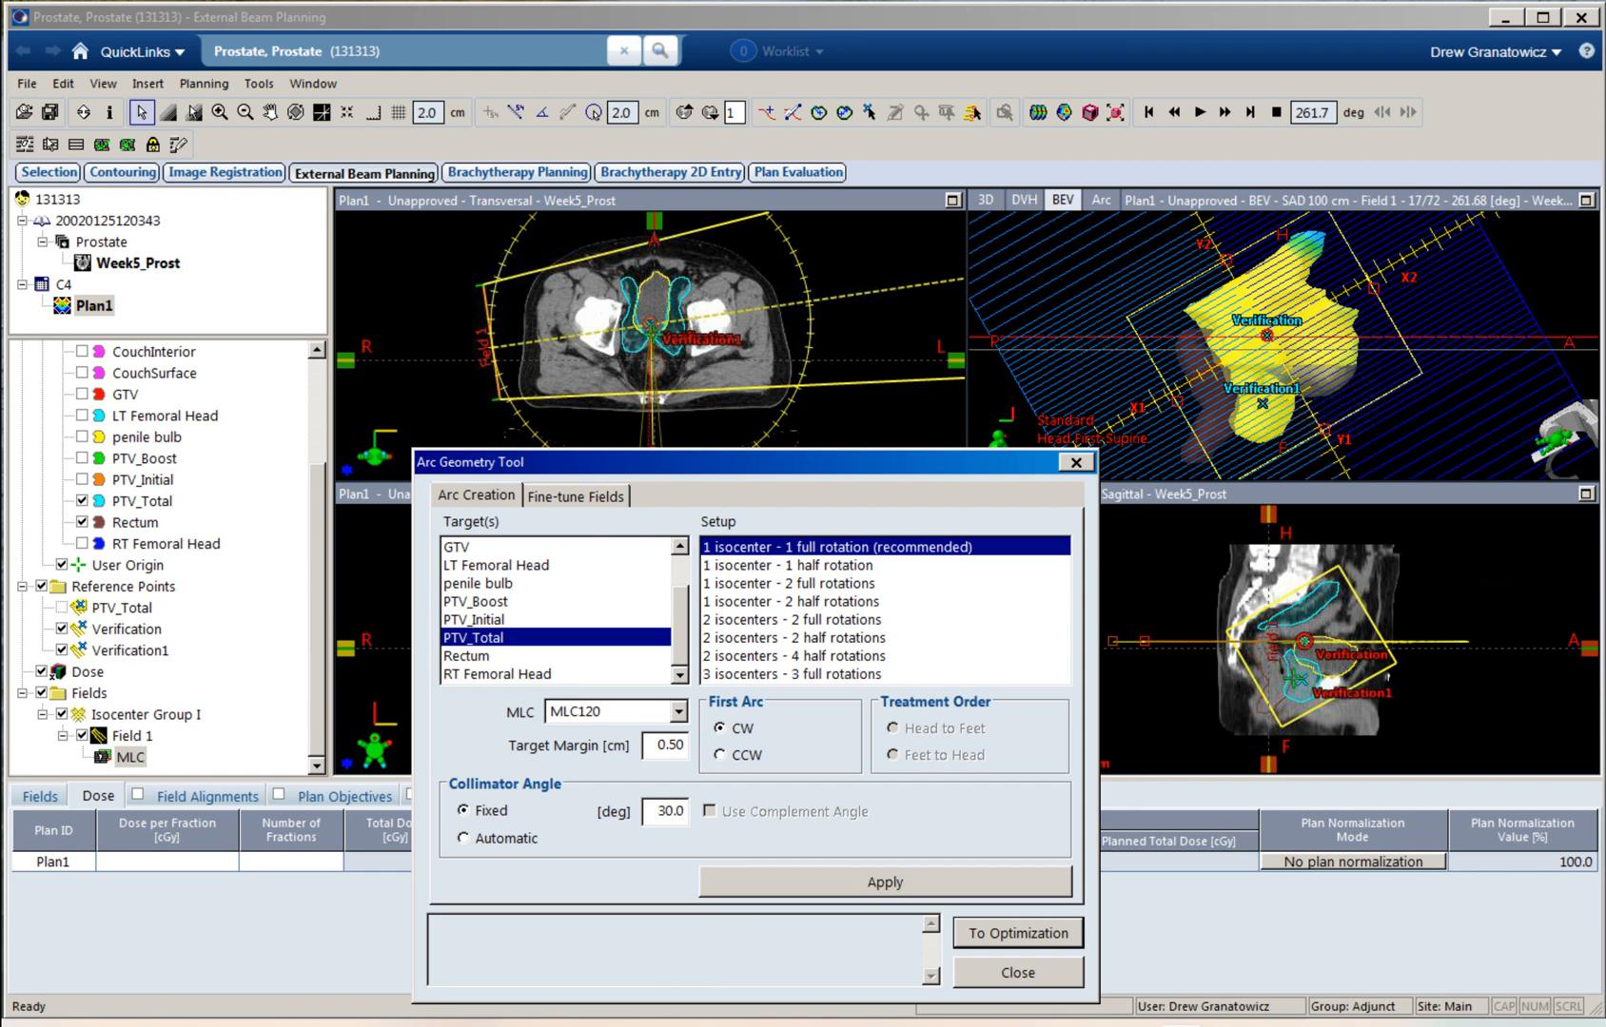
left_click(789, 584)
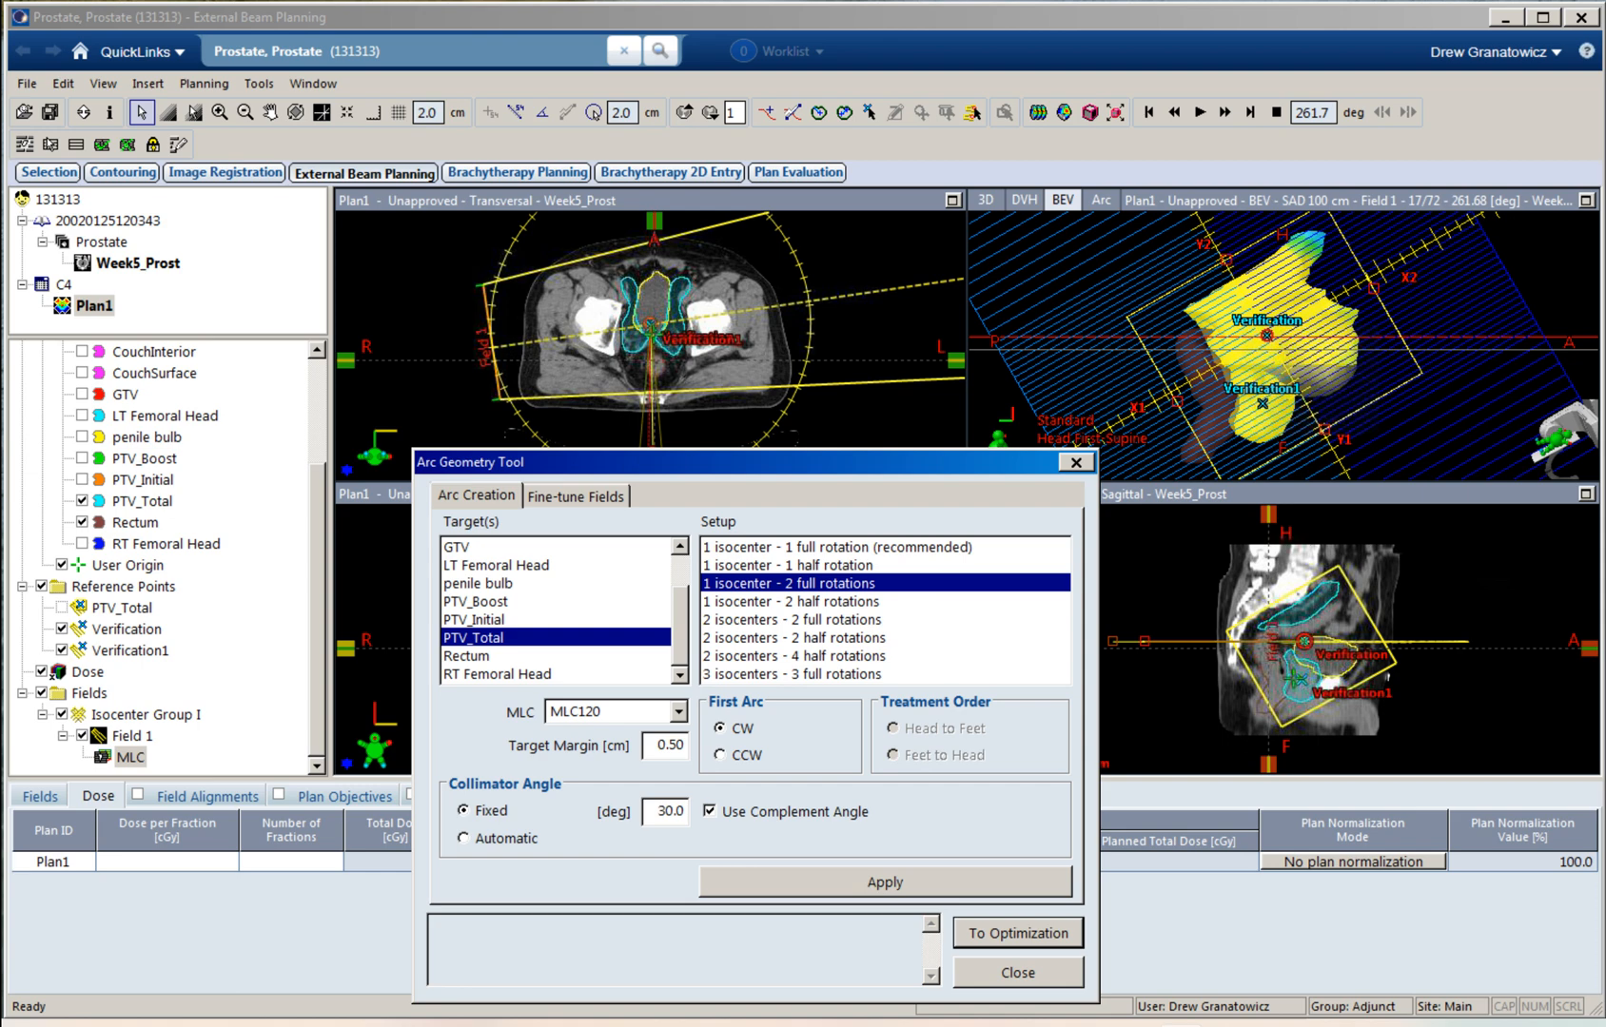
left_click(885, 881)
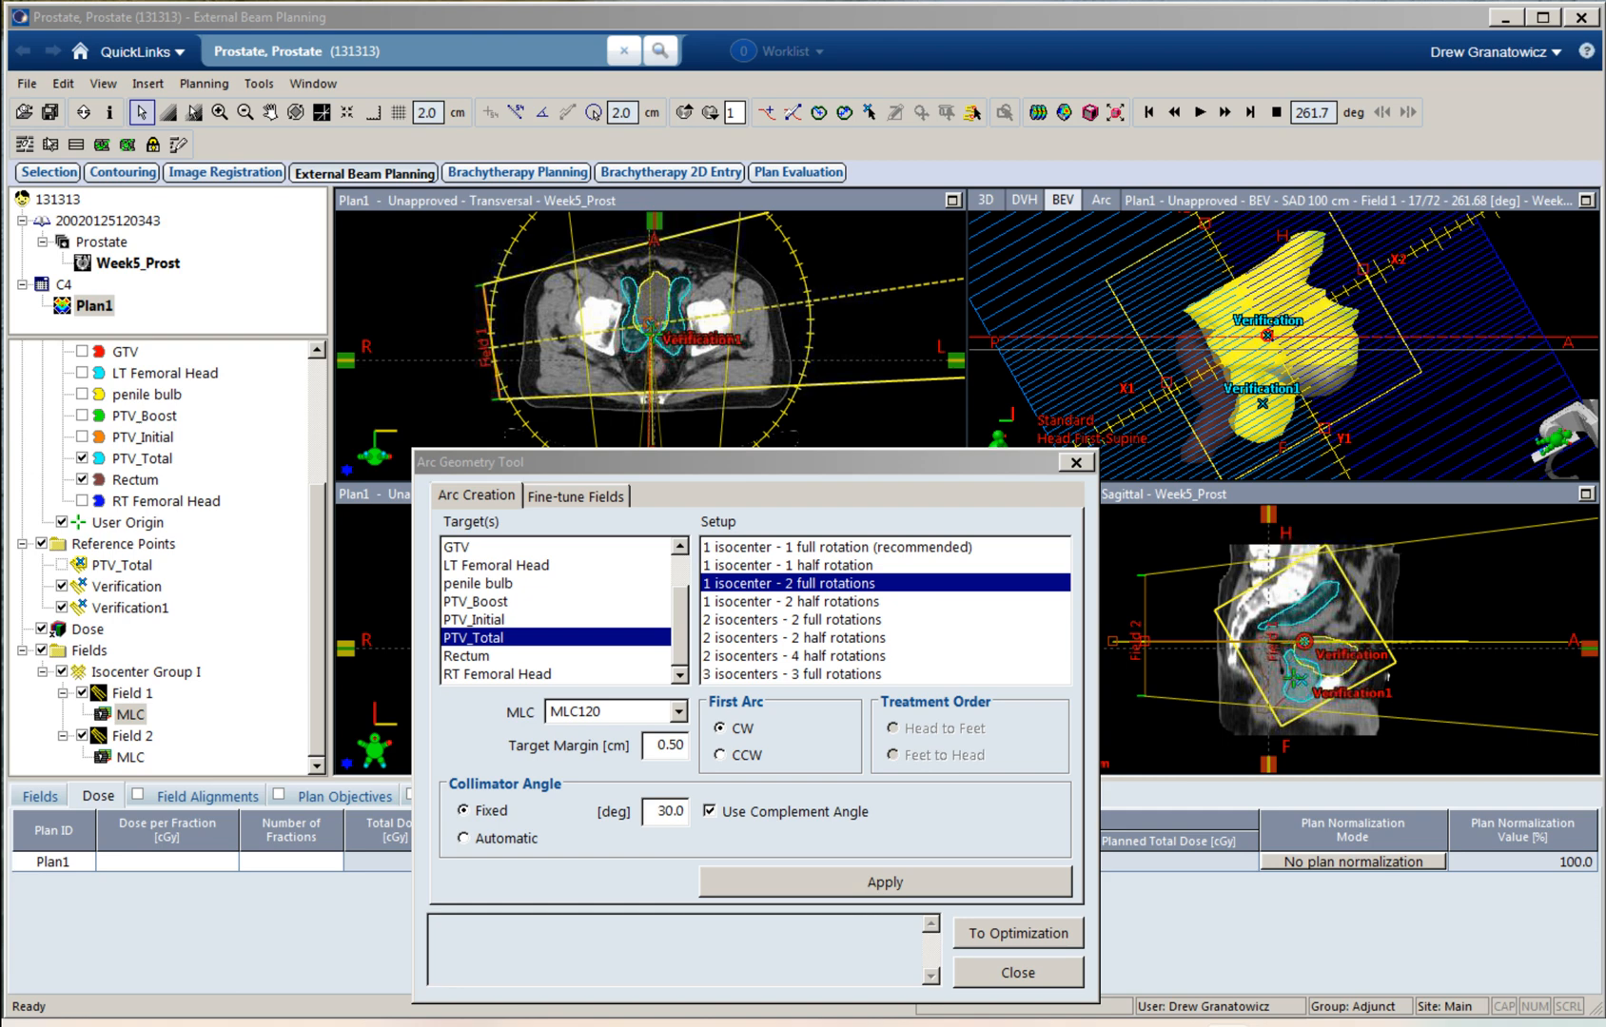
Step: Run Field 1's arc forward in the beam's eye view, pausing partway, to examine how the jaws cover PTV_Total
left_click(1224, 112)
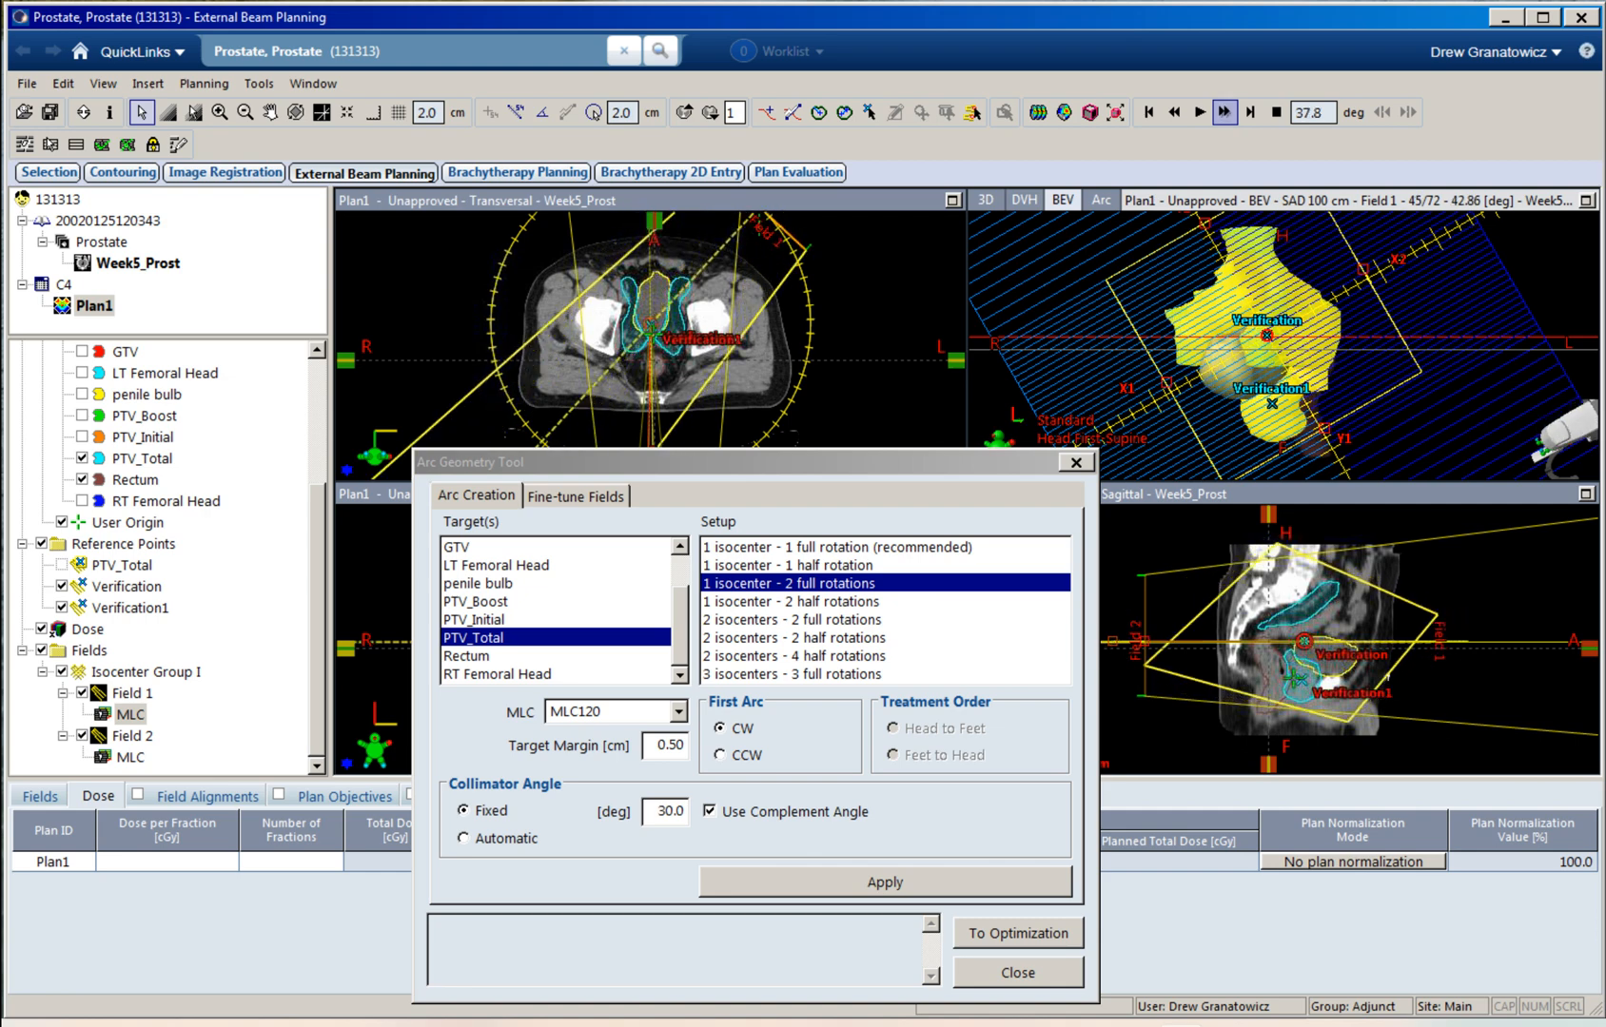
left_click(1276, 112)
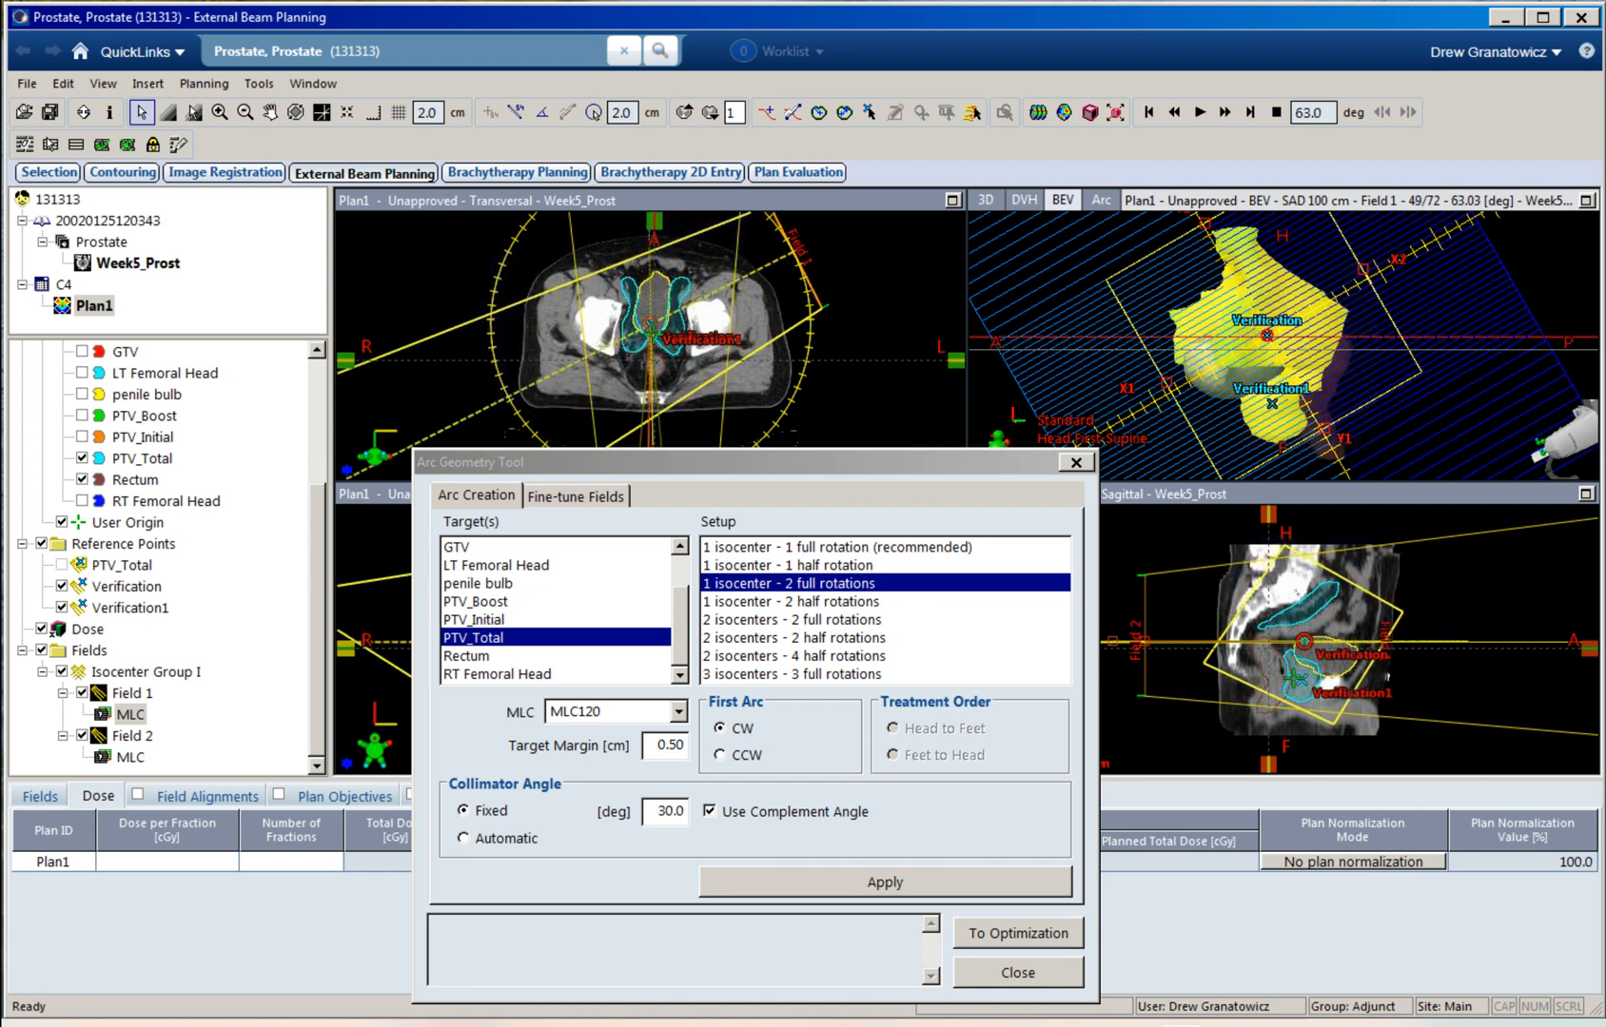
left_click(1225, 113)
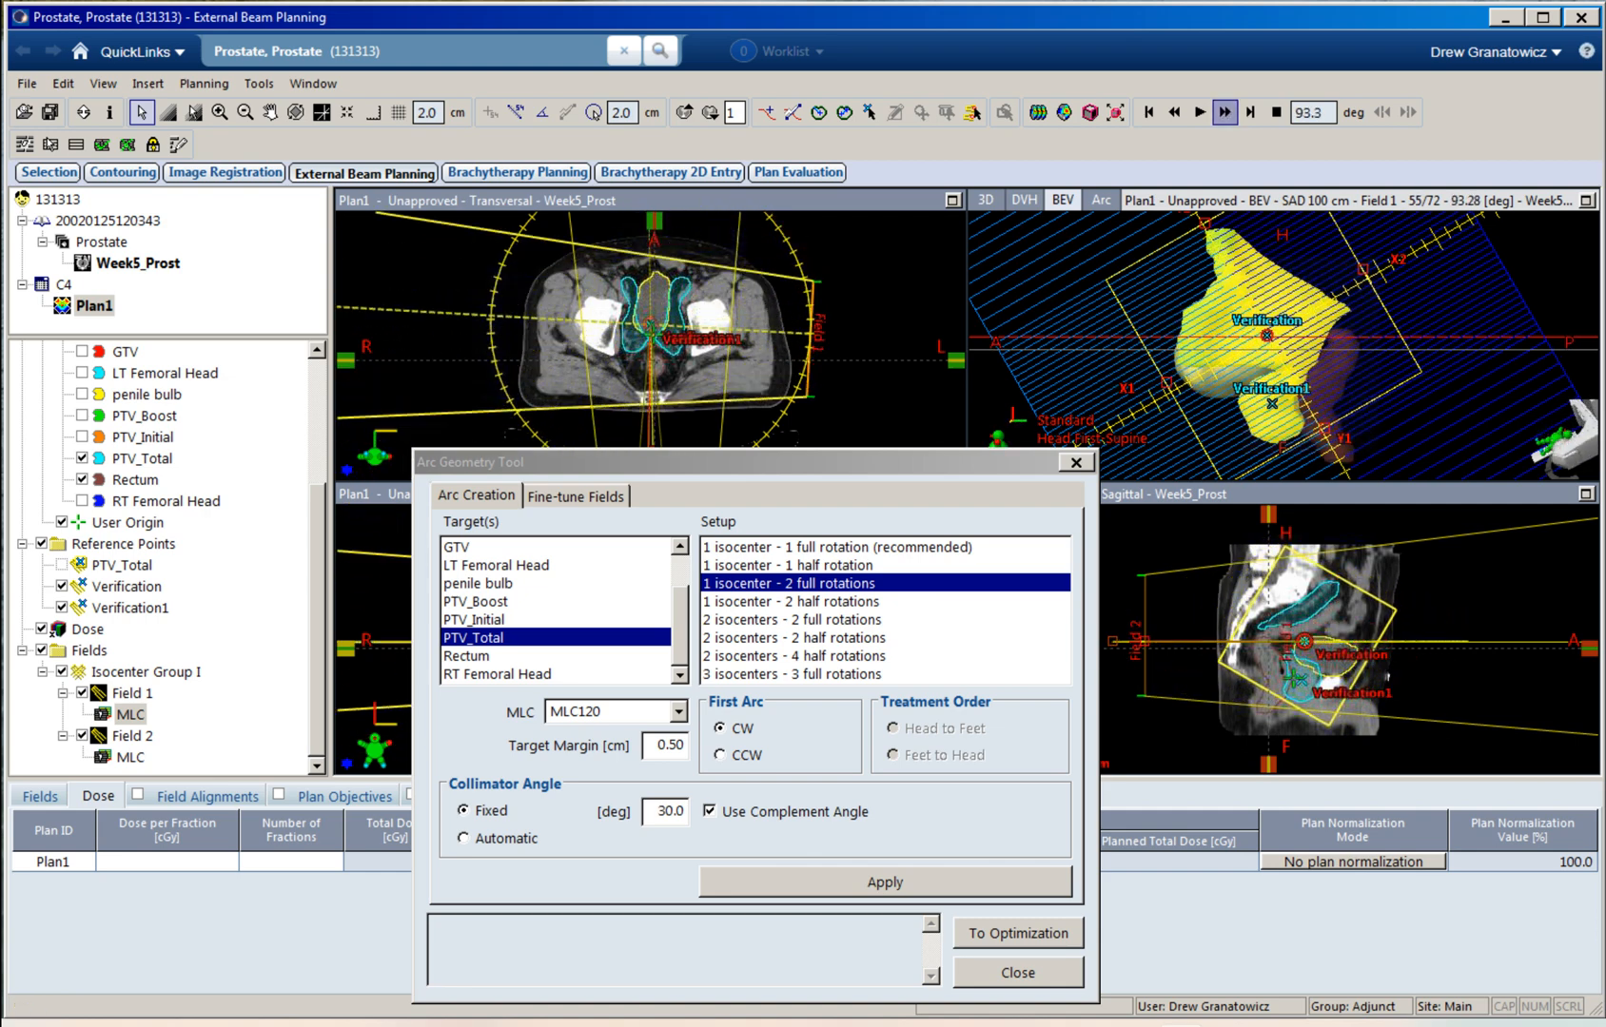
Step: Advance Field 1's arc further in the beam's eye view, stopping it twice, to examine how the field covers PTV_Total
left_click(1275, 112)
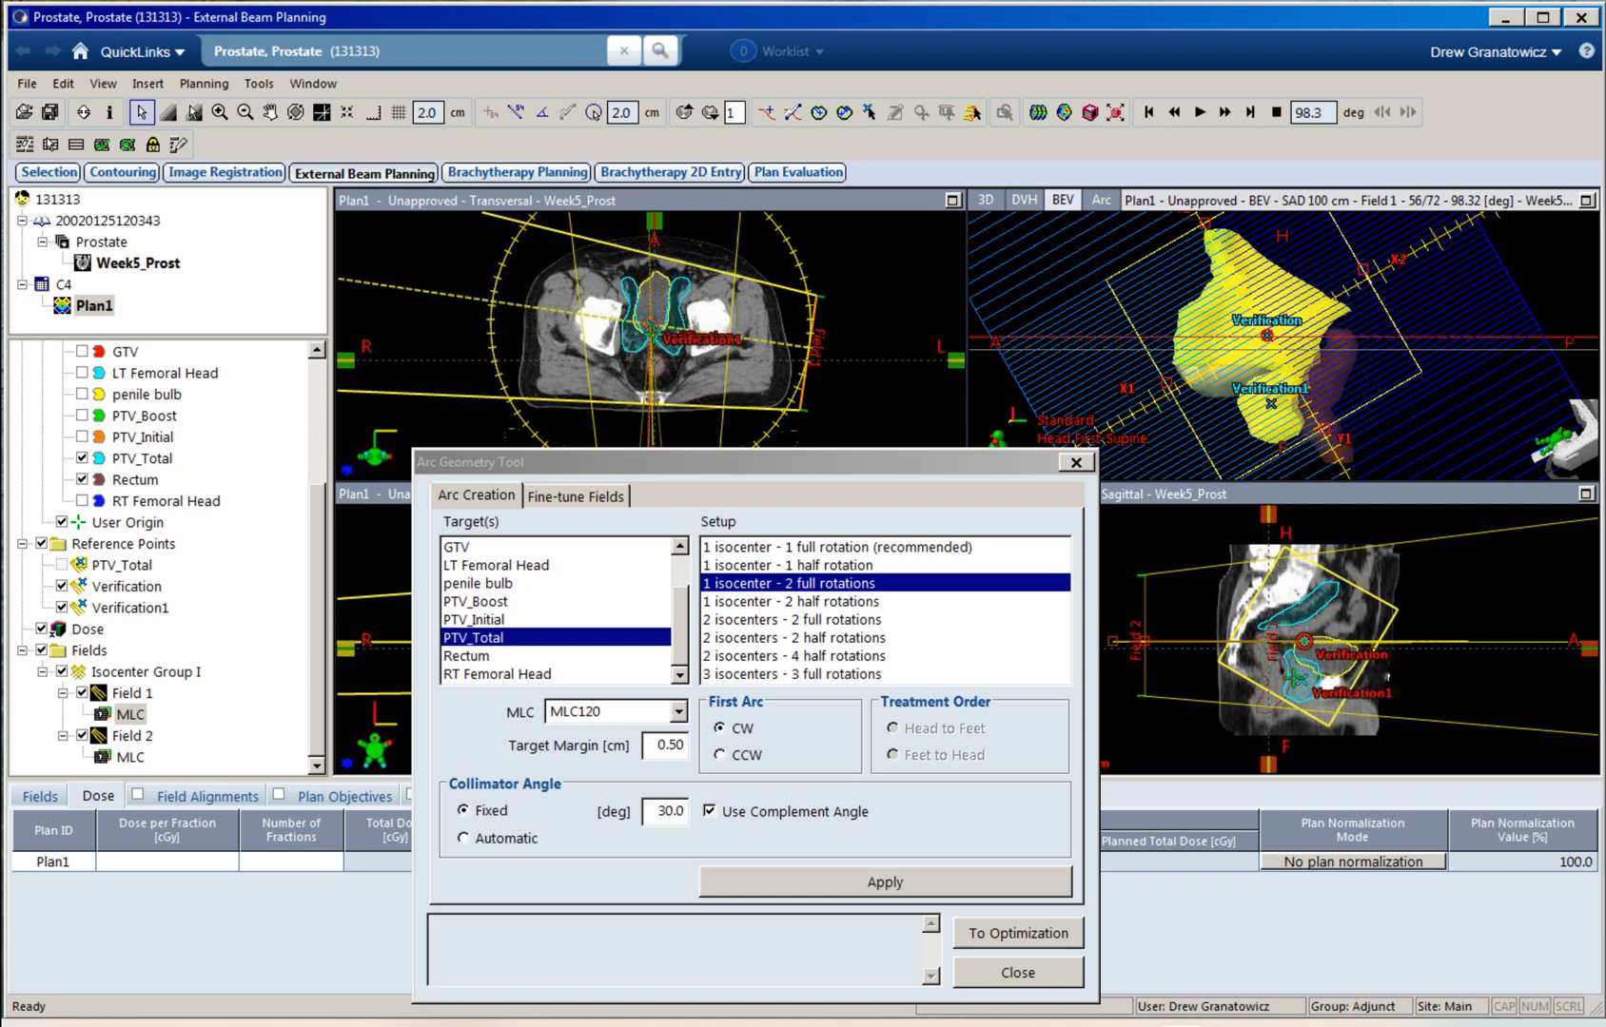
left_click(1224, 112)
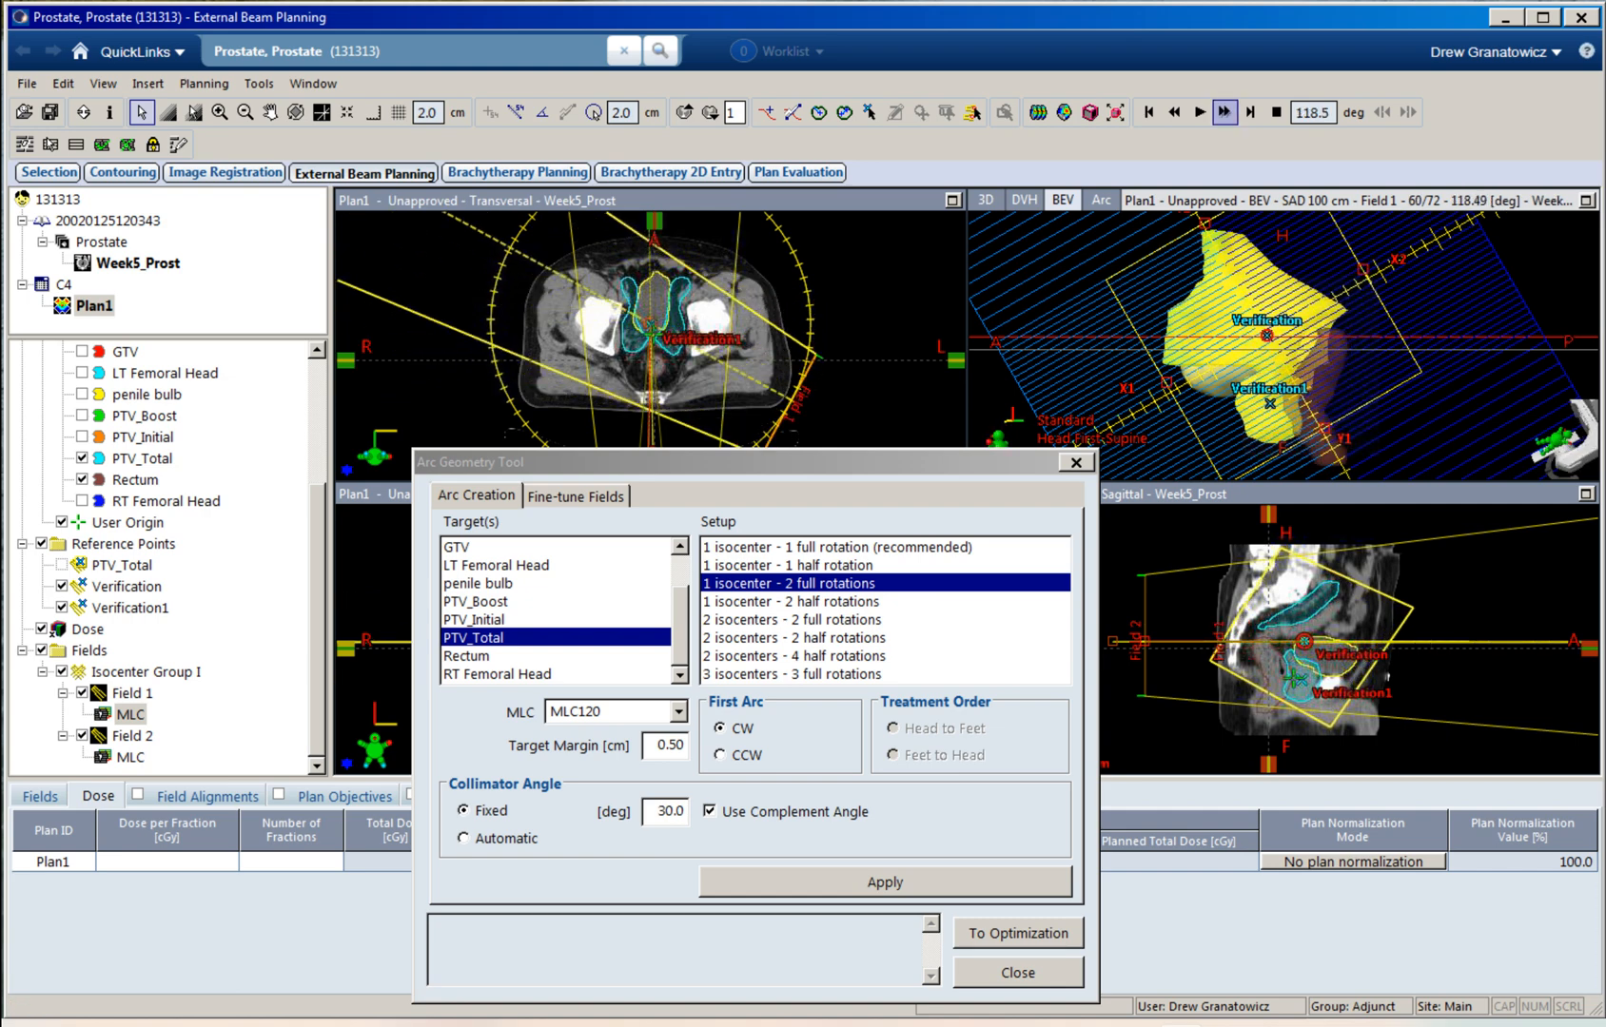
left_click(1275, 112)
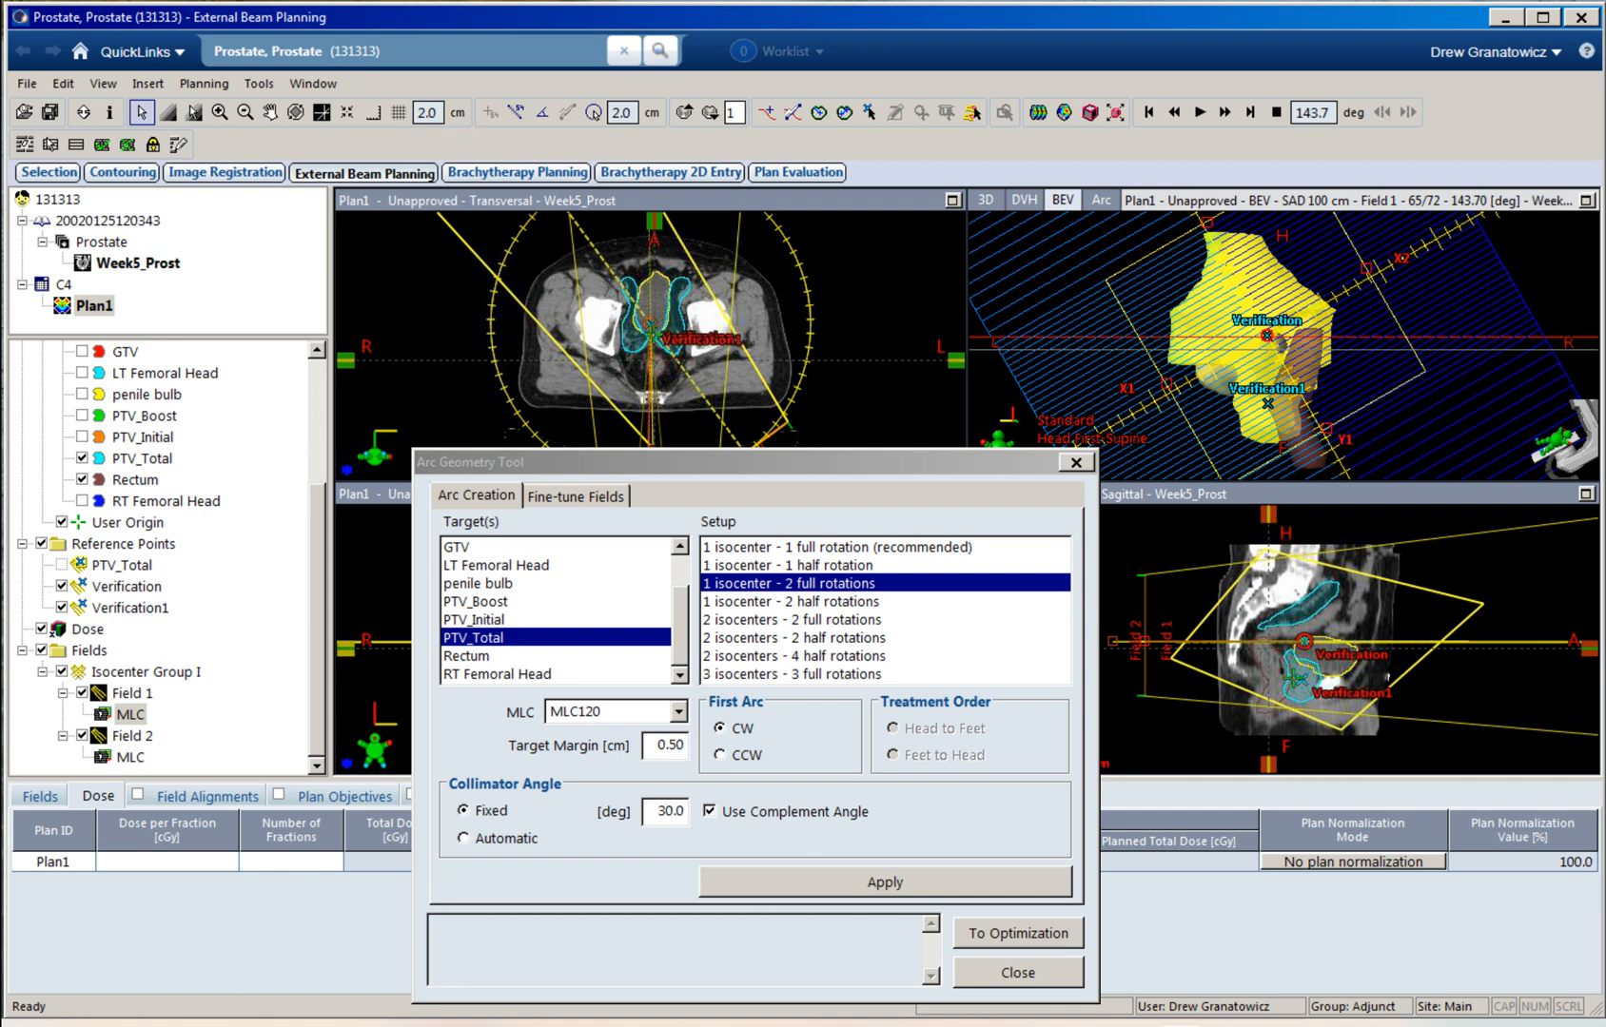
Step: Apply the two-arc setup to PTV_Total with a 0 cm target margin, and reapply it with a 0.5 cm margin
left_click_drag(656, 746, 686, 746)
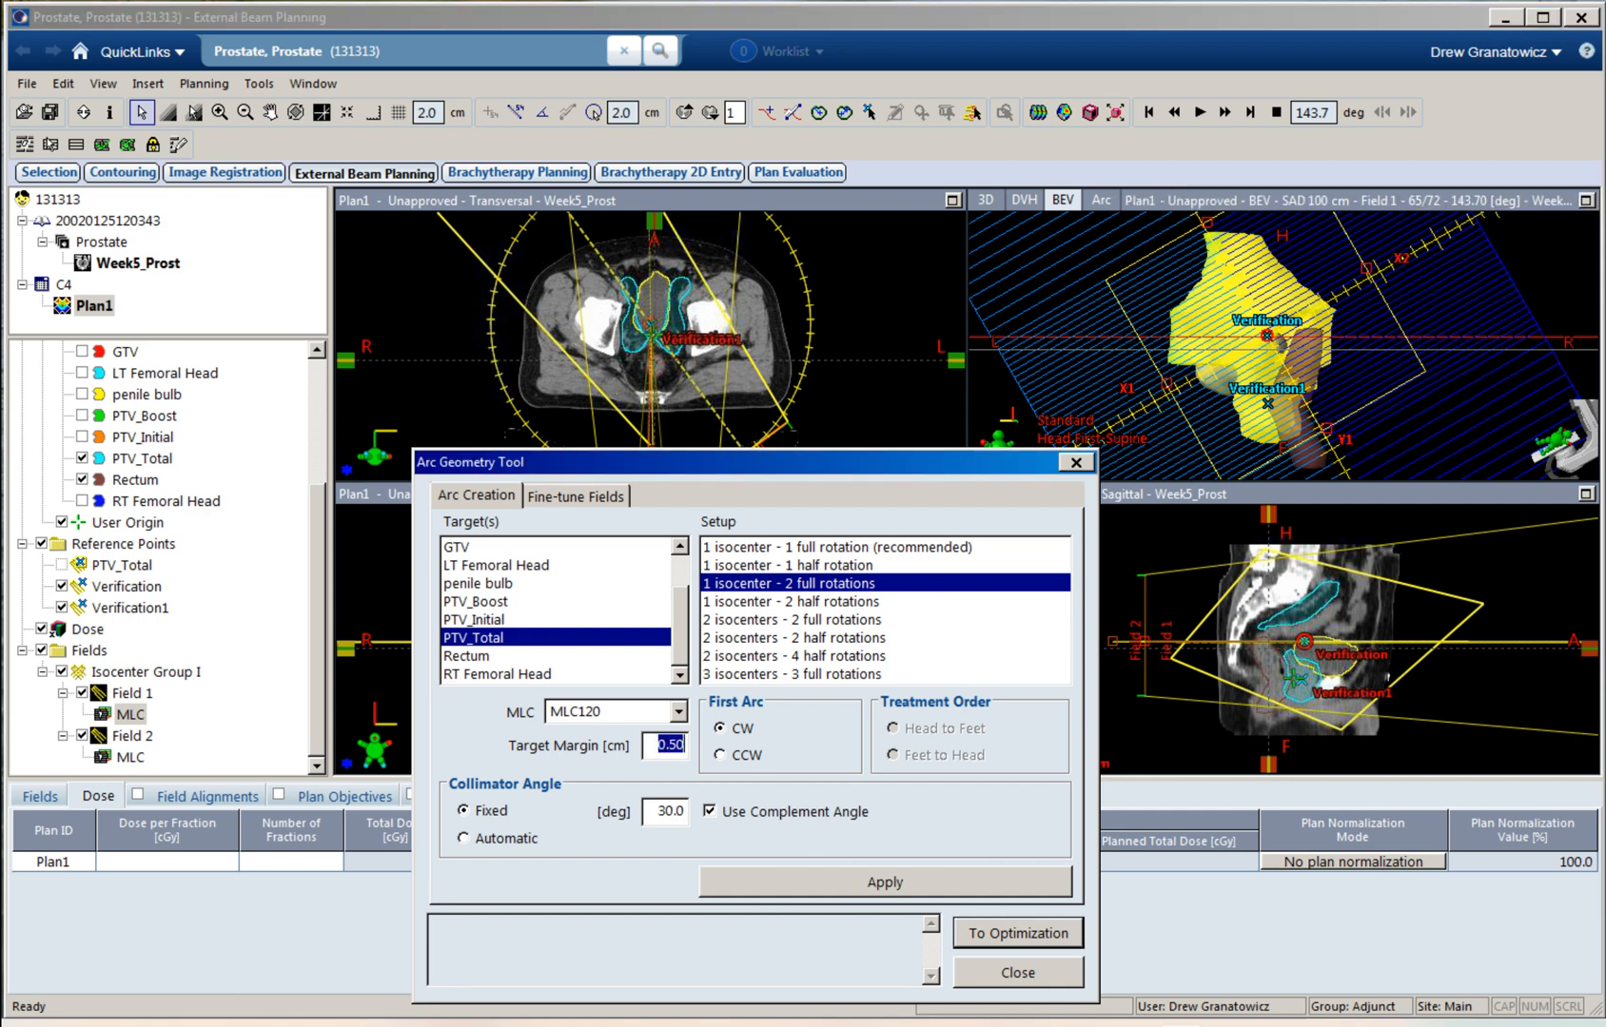
type("0")
left_click(884, 883)
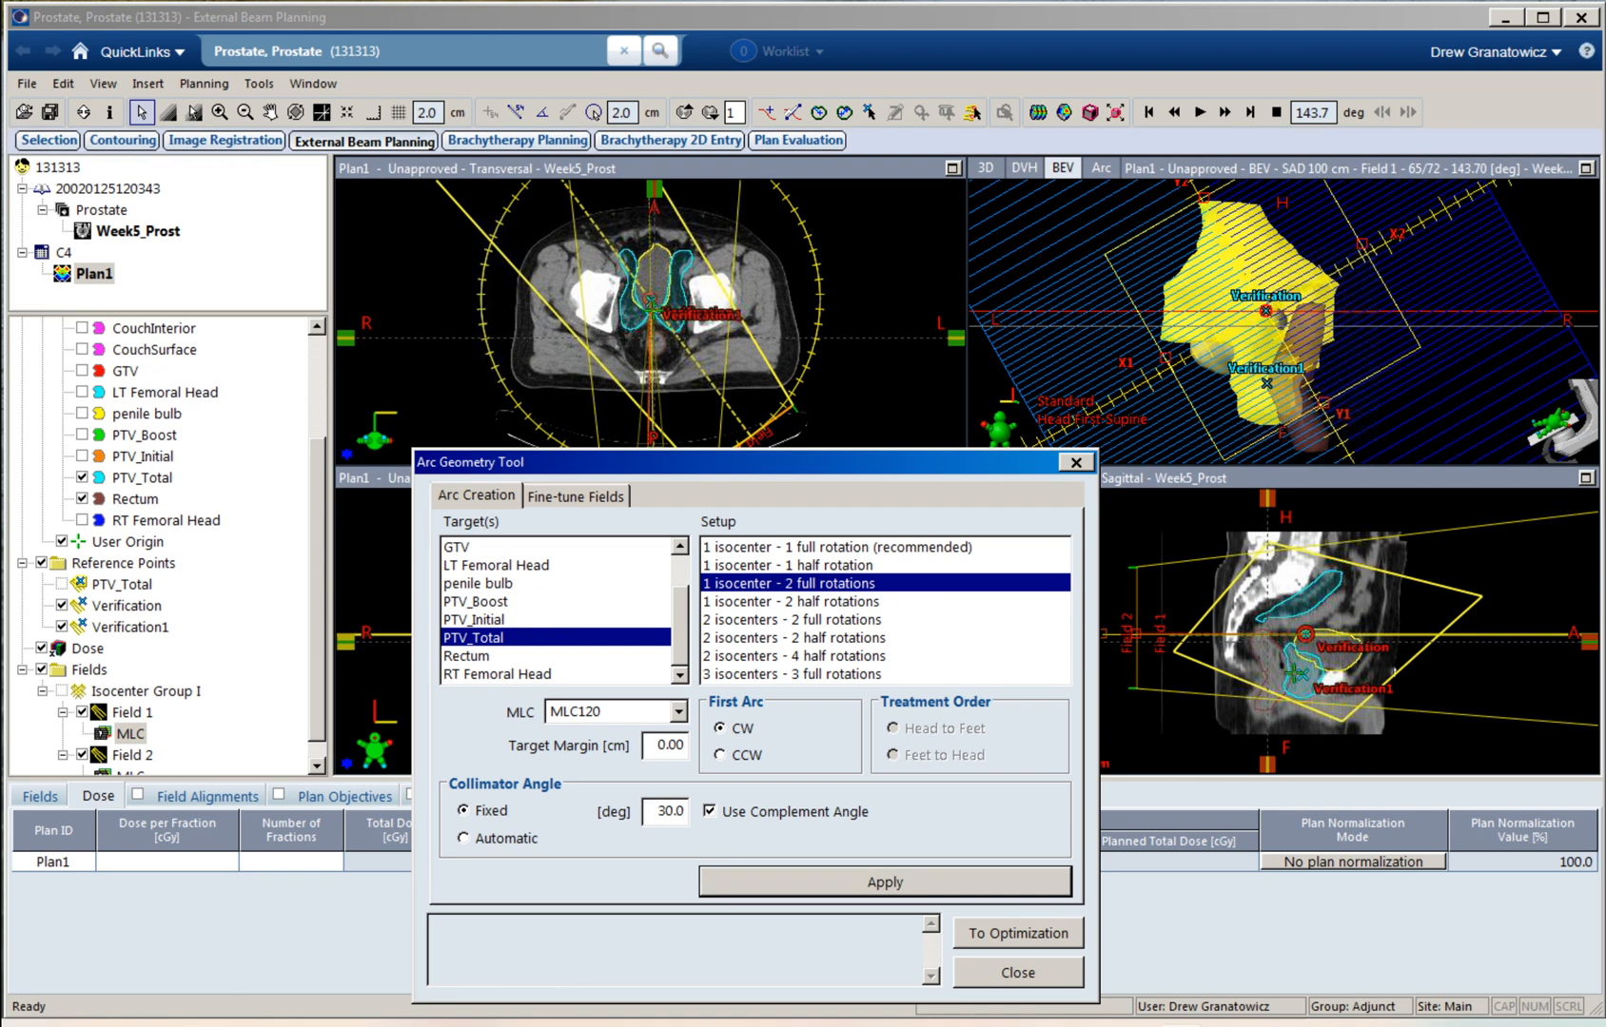
left_click_drag(657, 746, 685, 746)
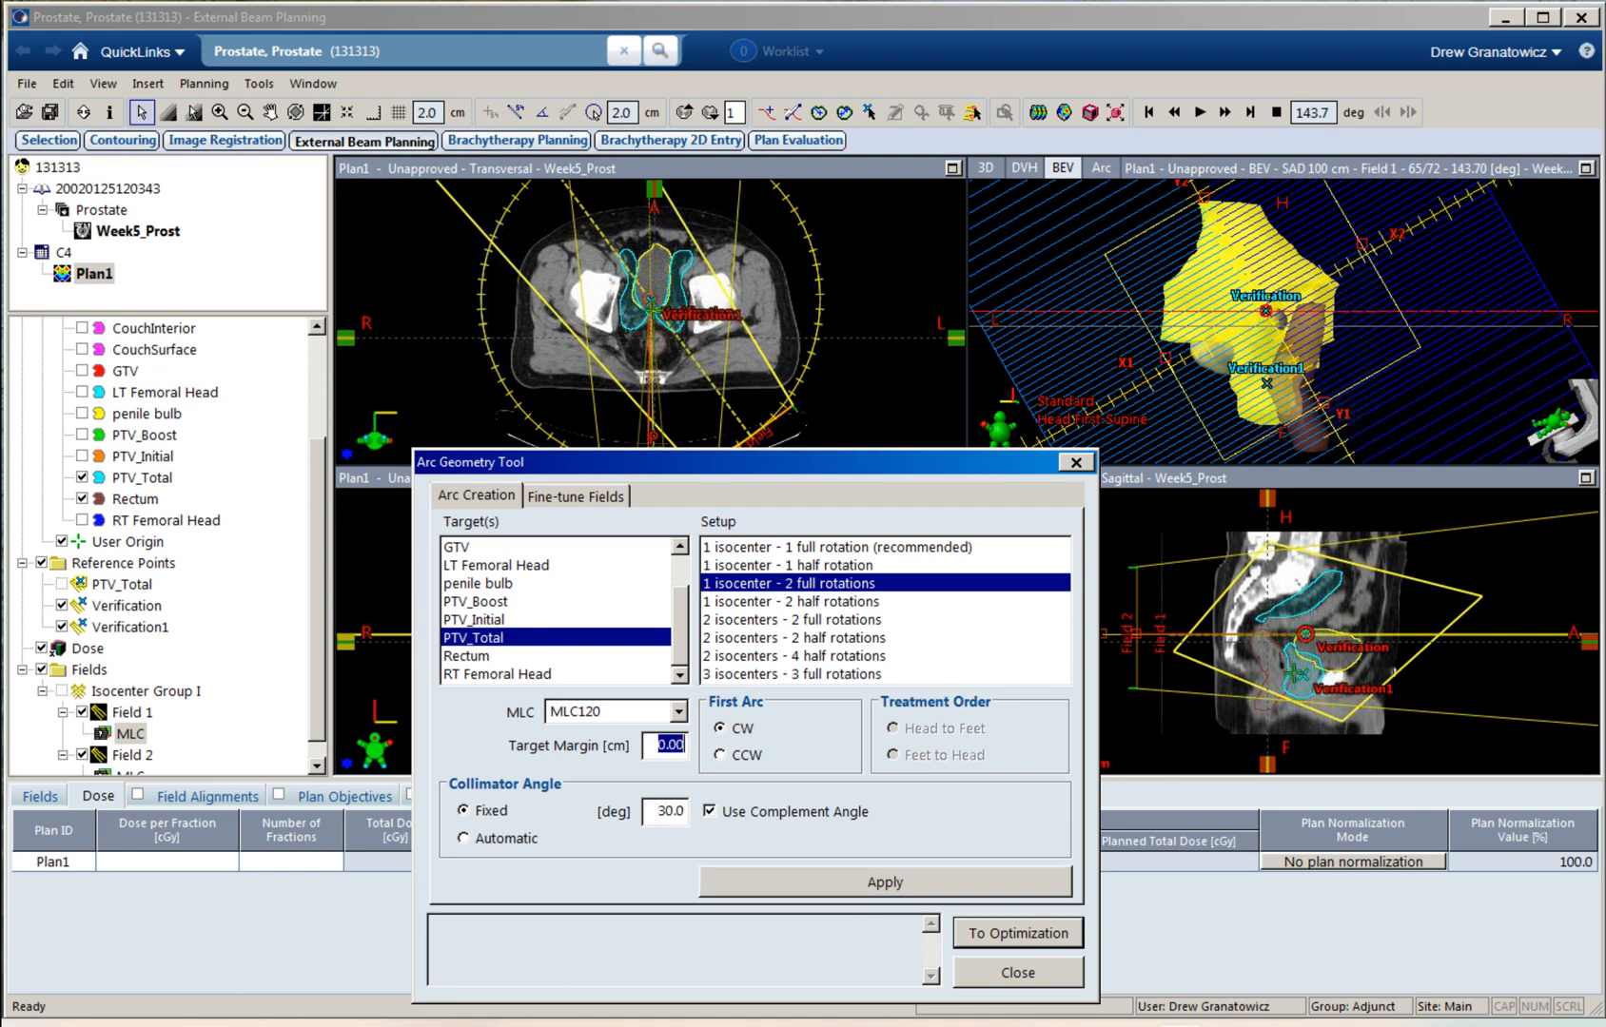
type(".5")
left_click(885, 883)
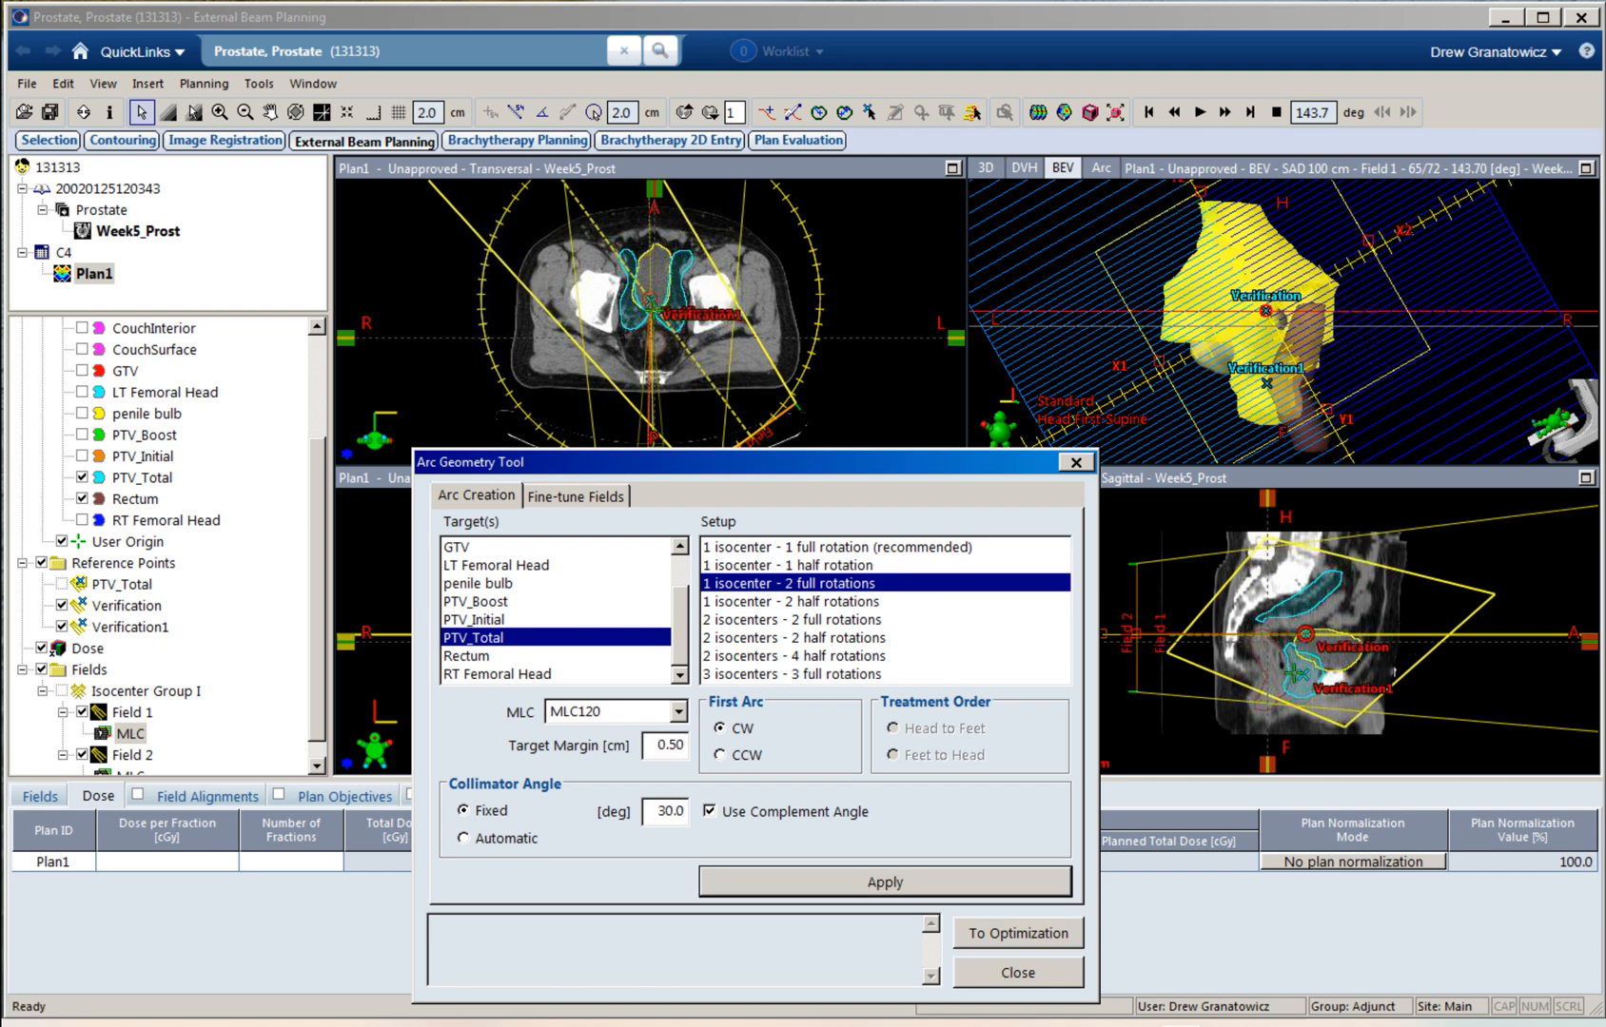
Step: Repeat the target margin comparison by reapplying the two arcs at 0 cm and again at 0.5 cm
double_click(670, 746)
type("0")
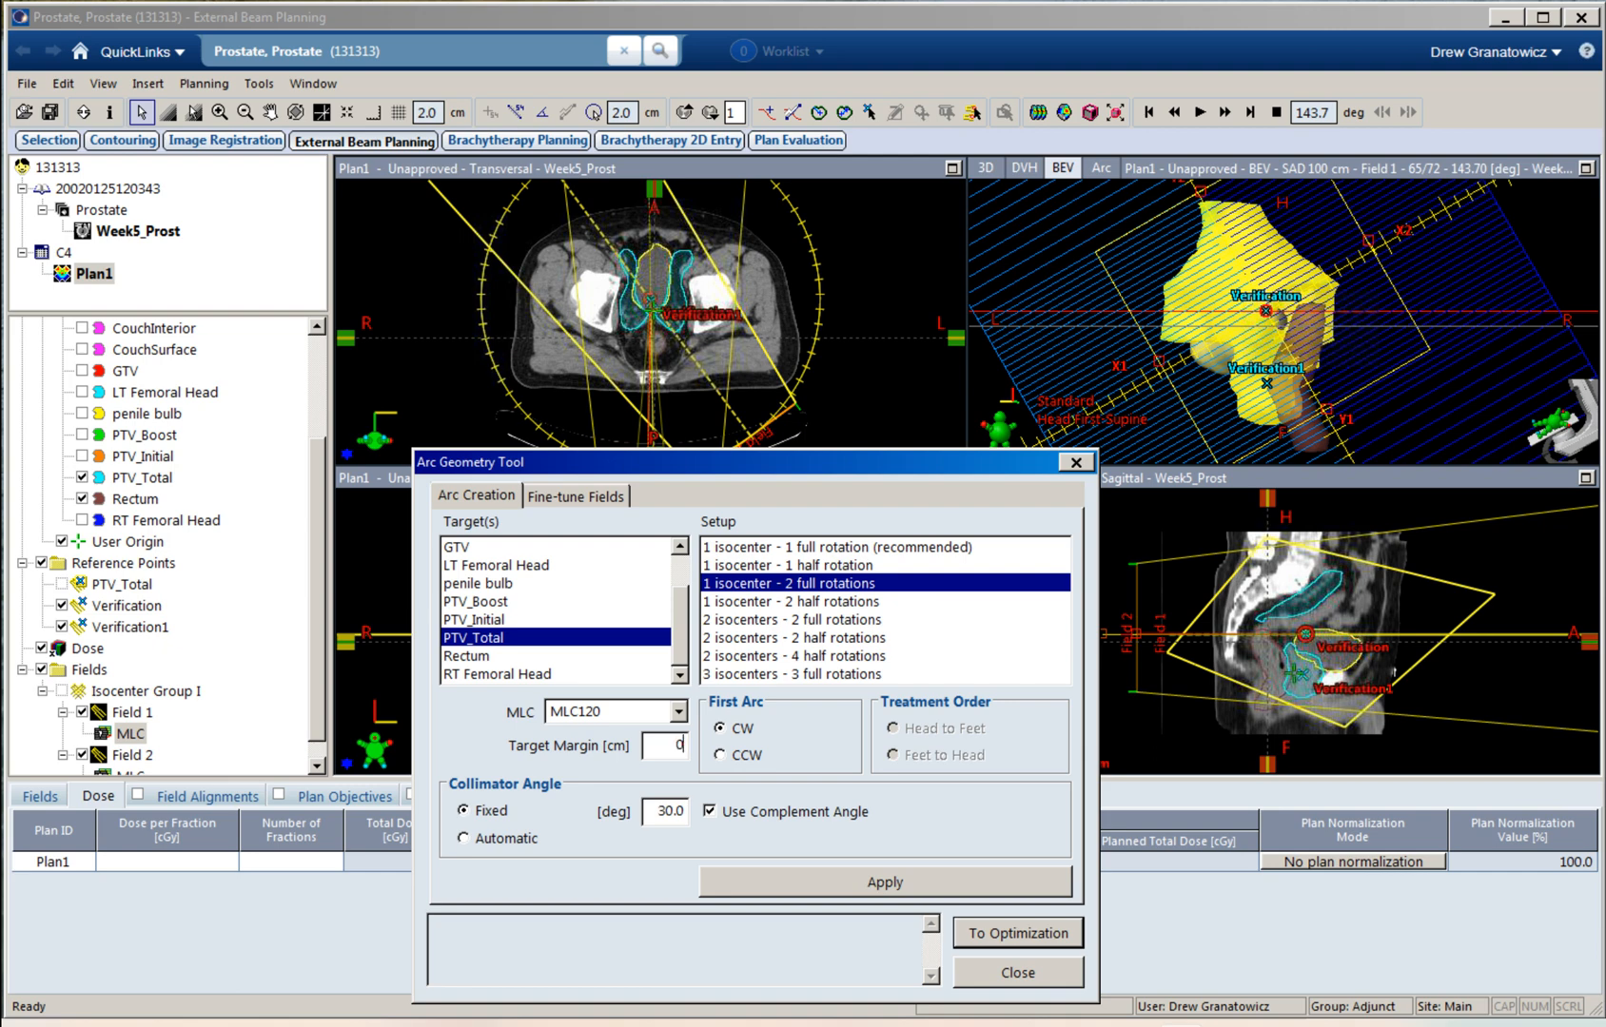
left_click(885, 883)
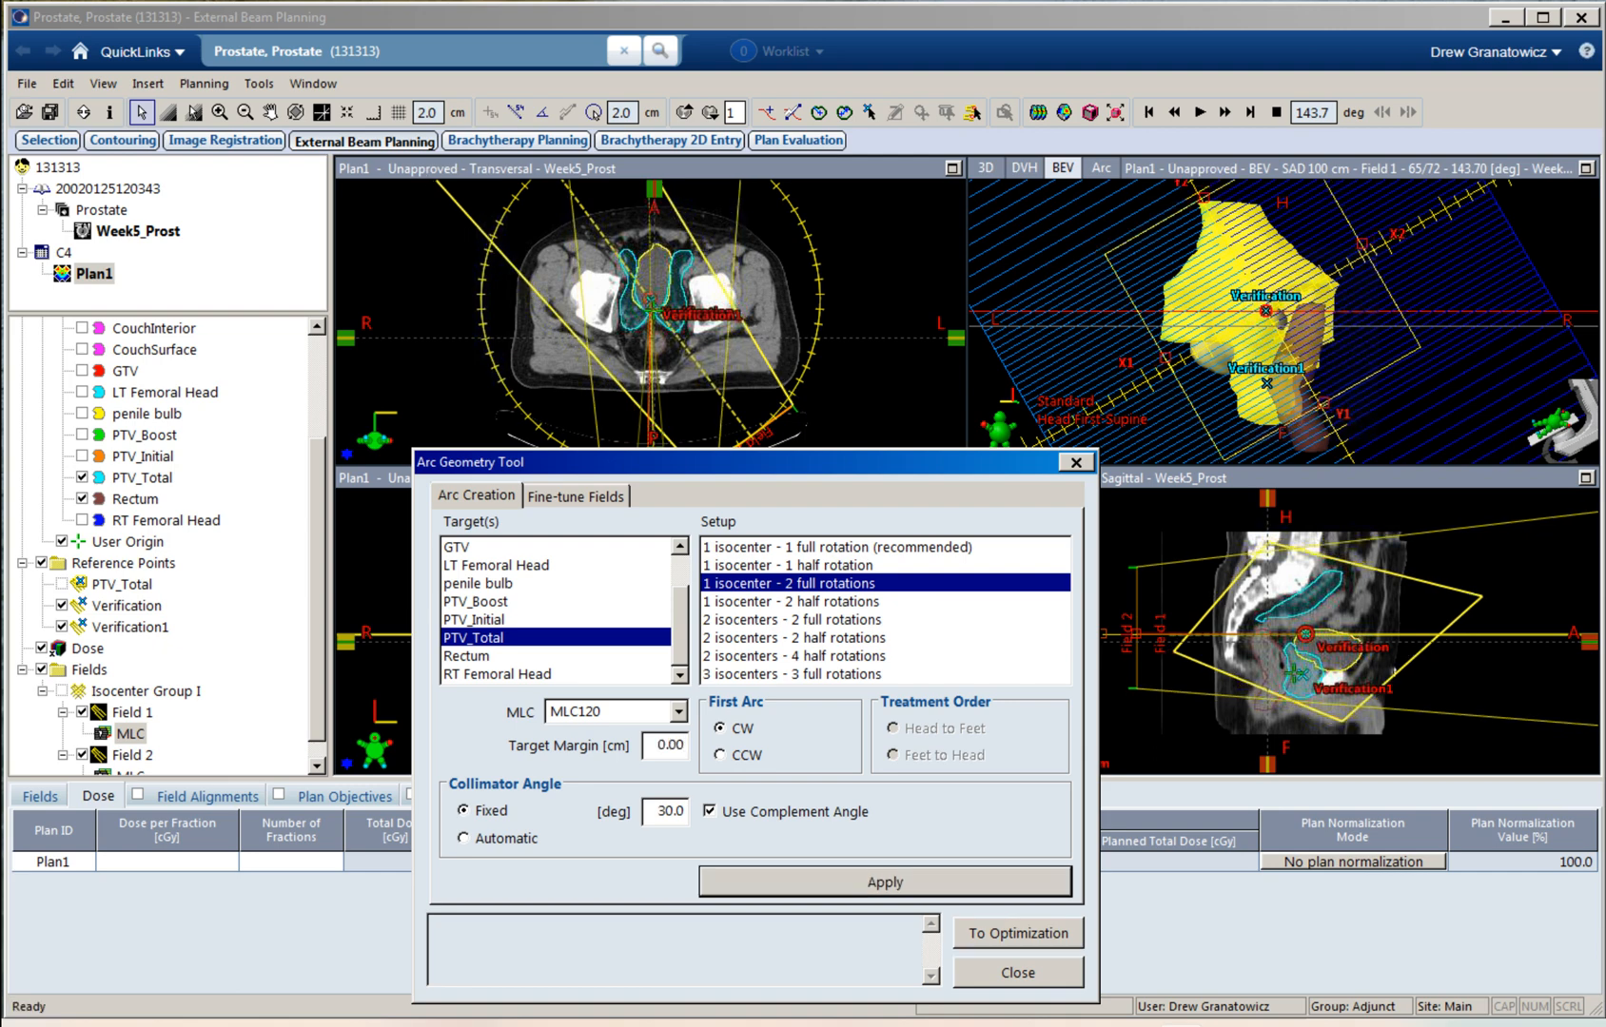
double_click(671, 745)
type(".5")
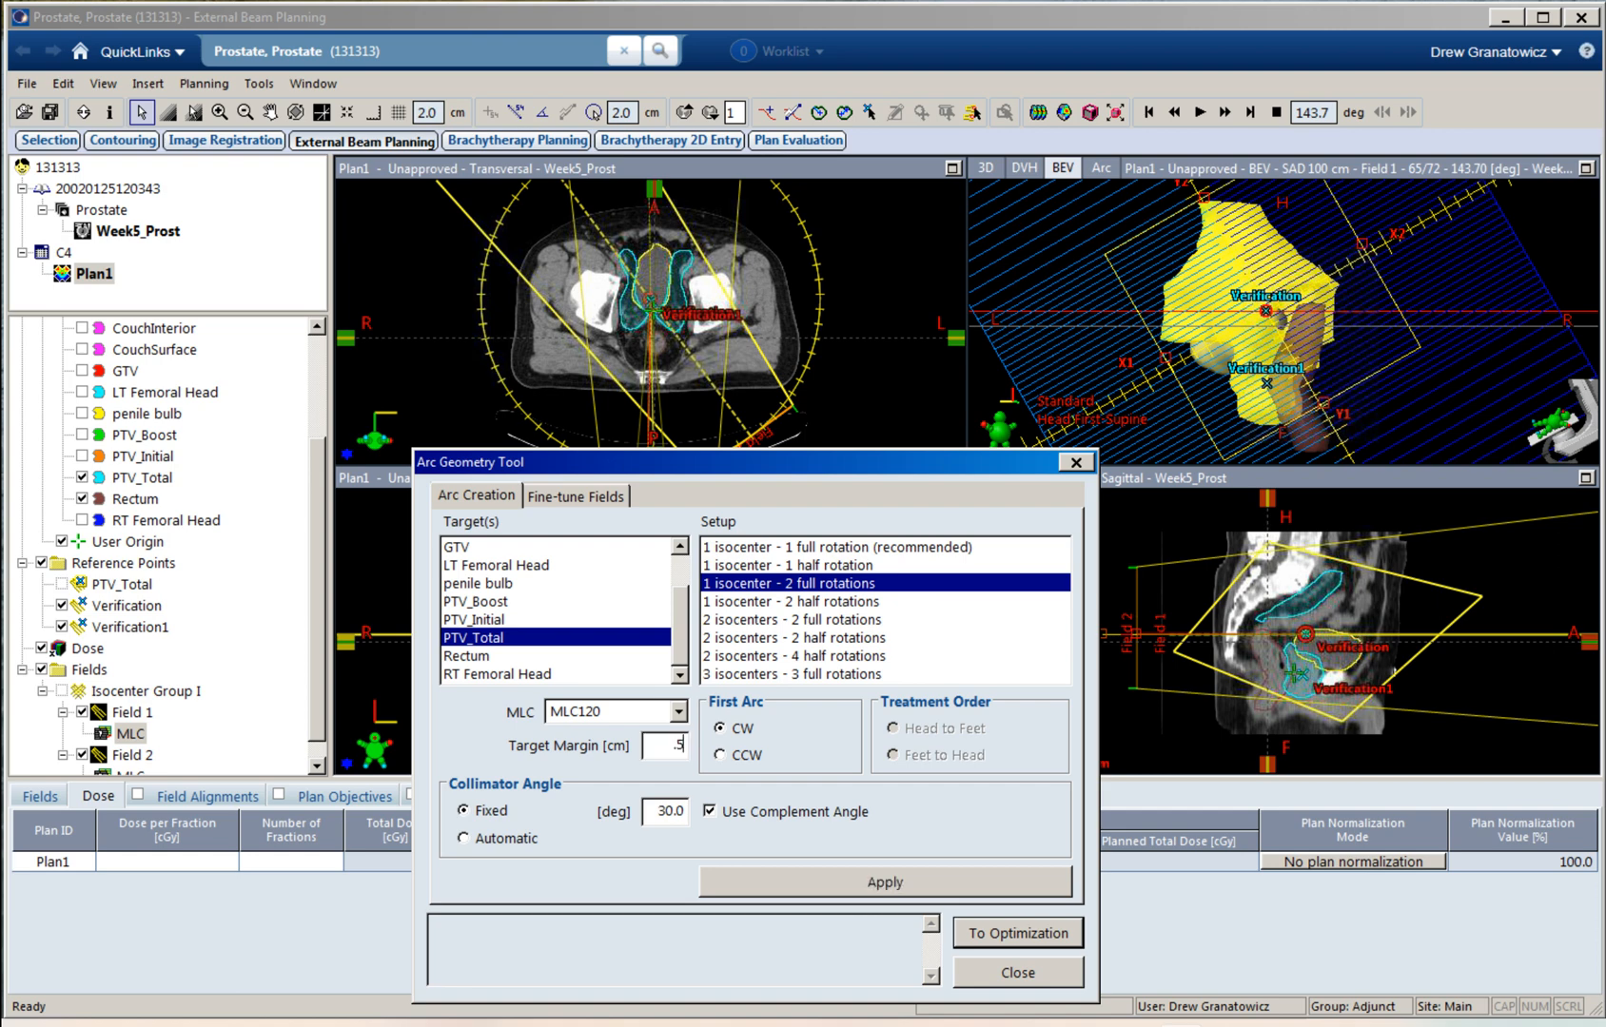
left_click(885, 883)
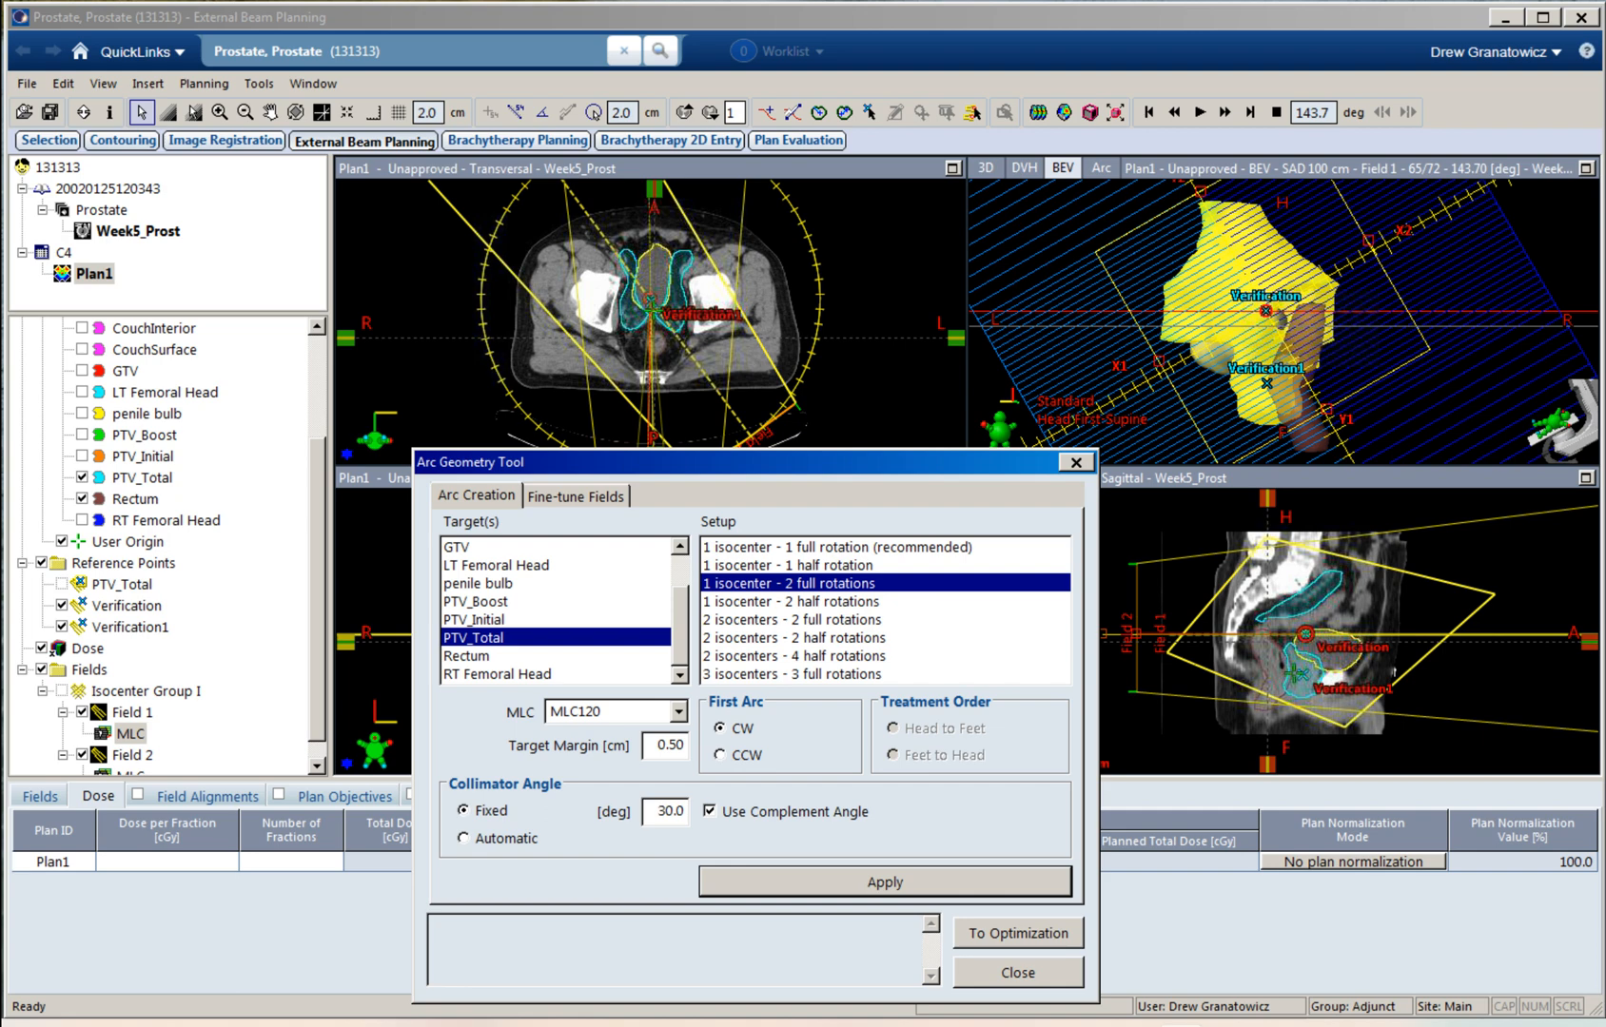
Step: Apply a fixed collimator angle of 0° to the two arcs and play Field 1's rotation in the beam's eye view
left_click_drag(656, 811, 687, 812)
type("0")
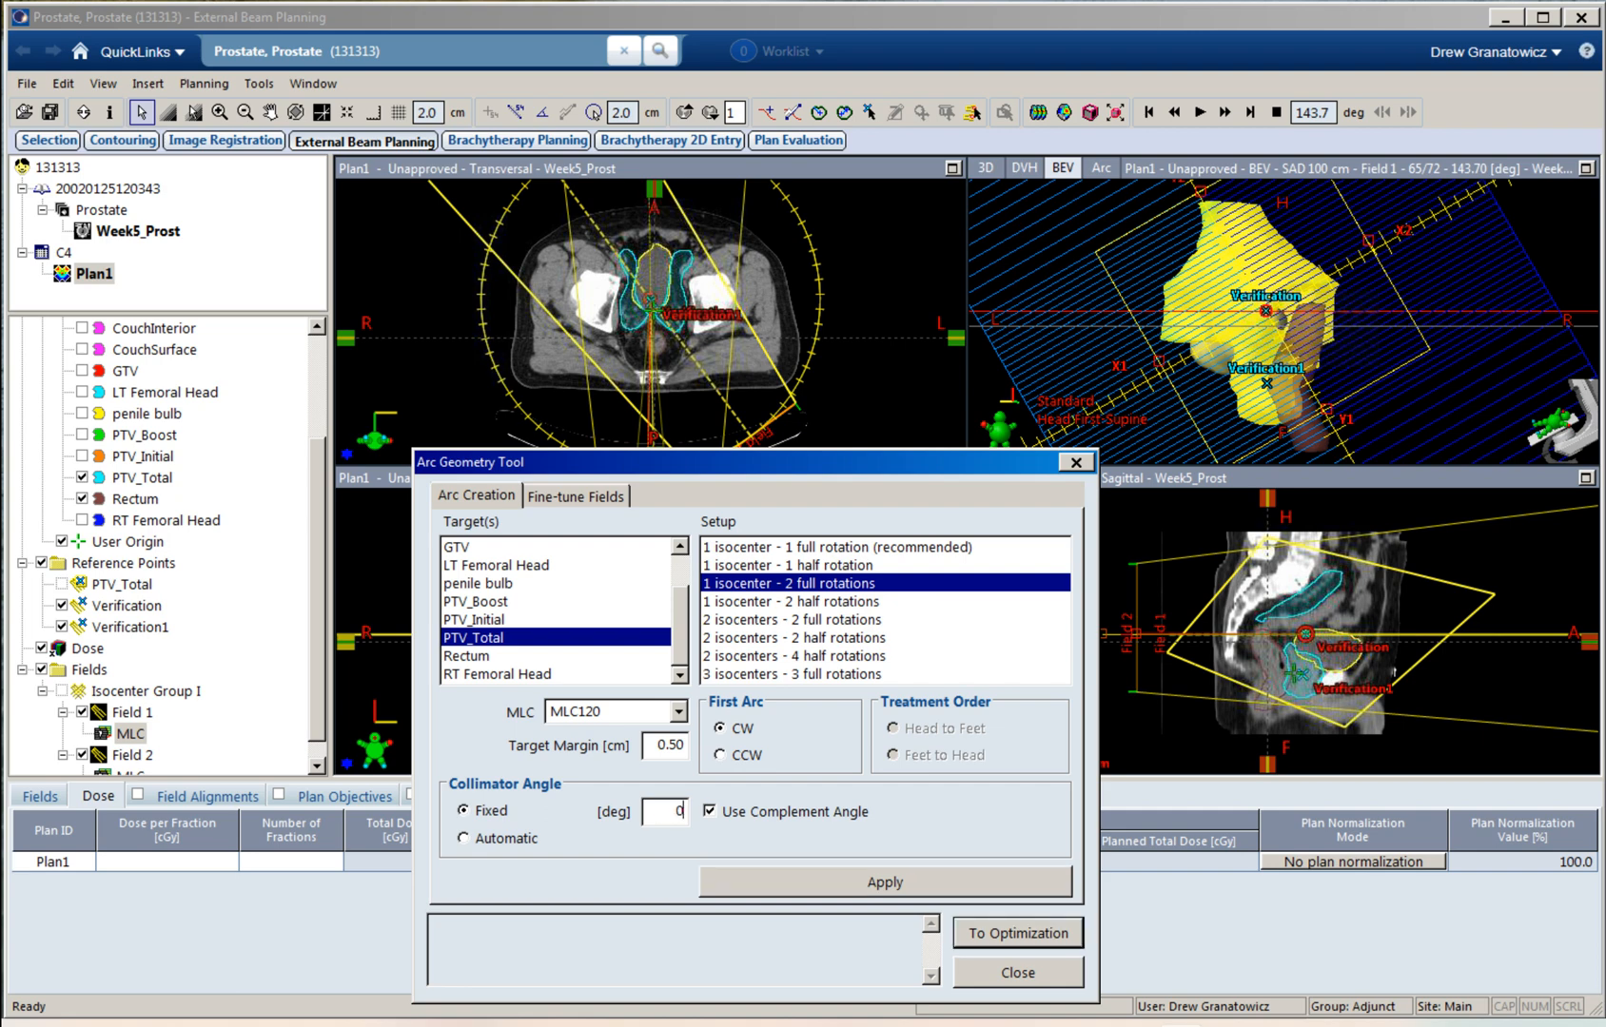
key("Tab")
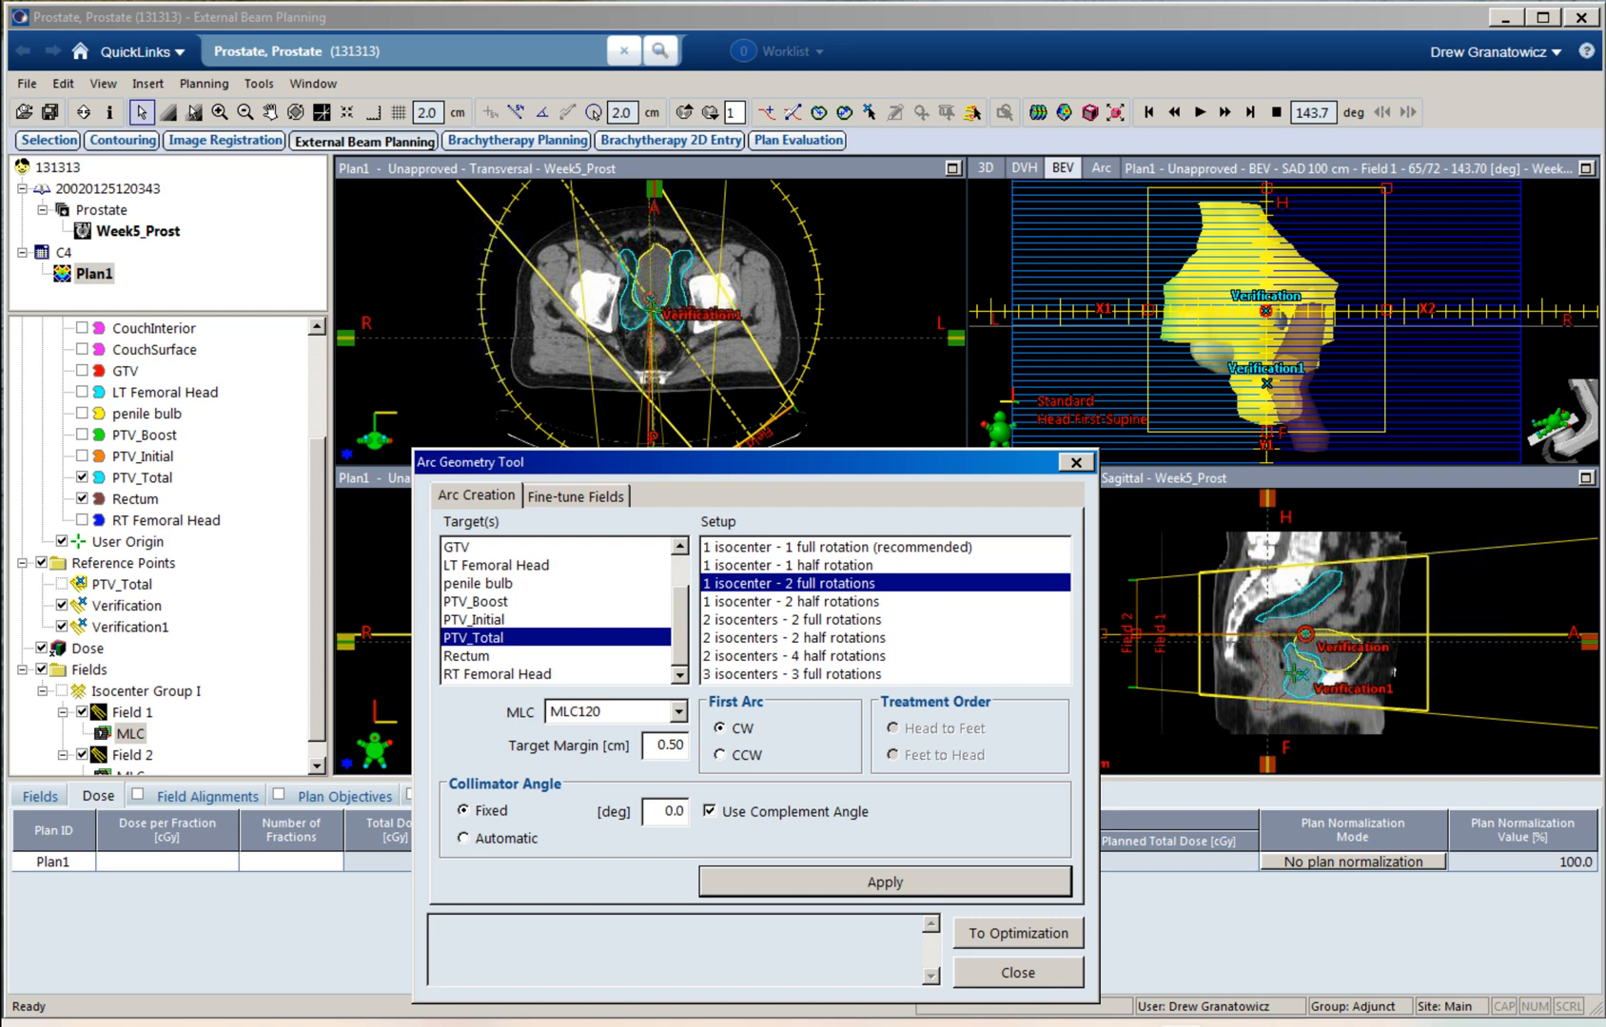
left_click(1199, 112)
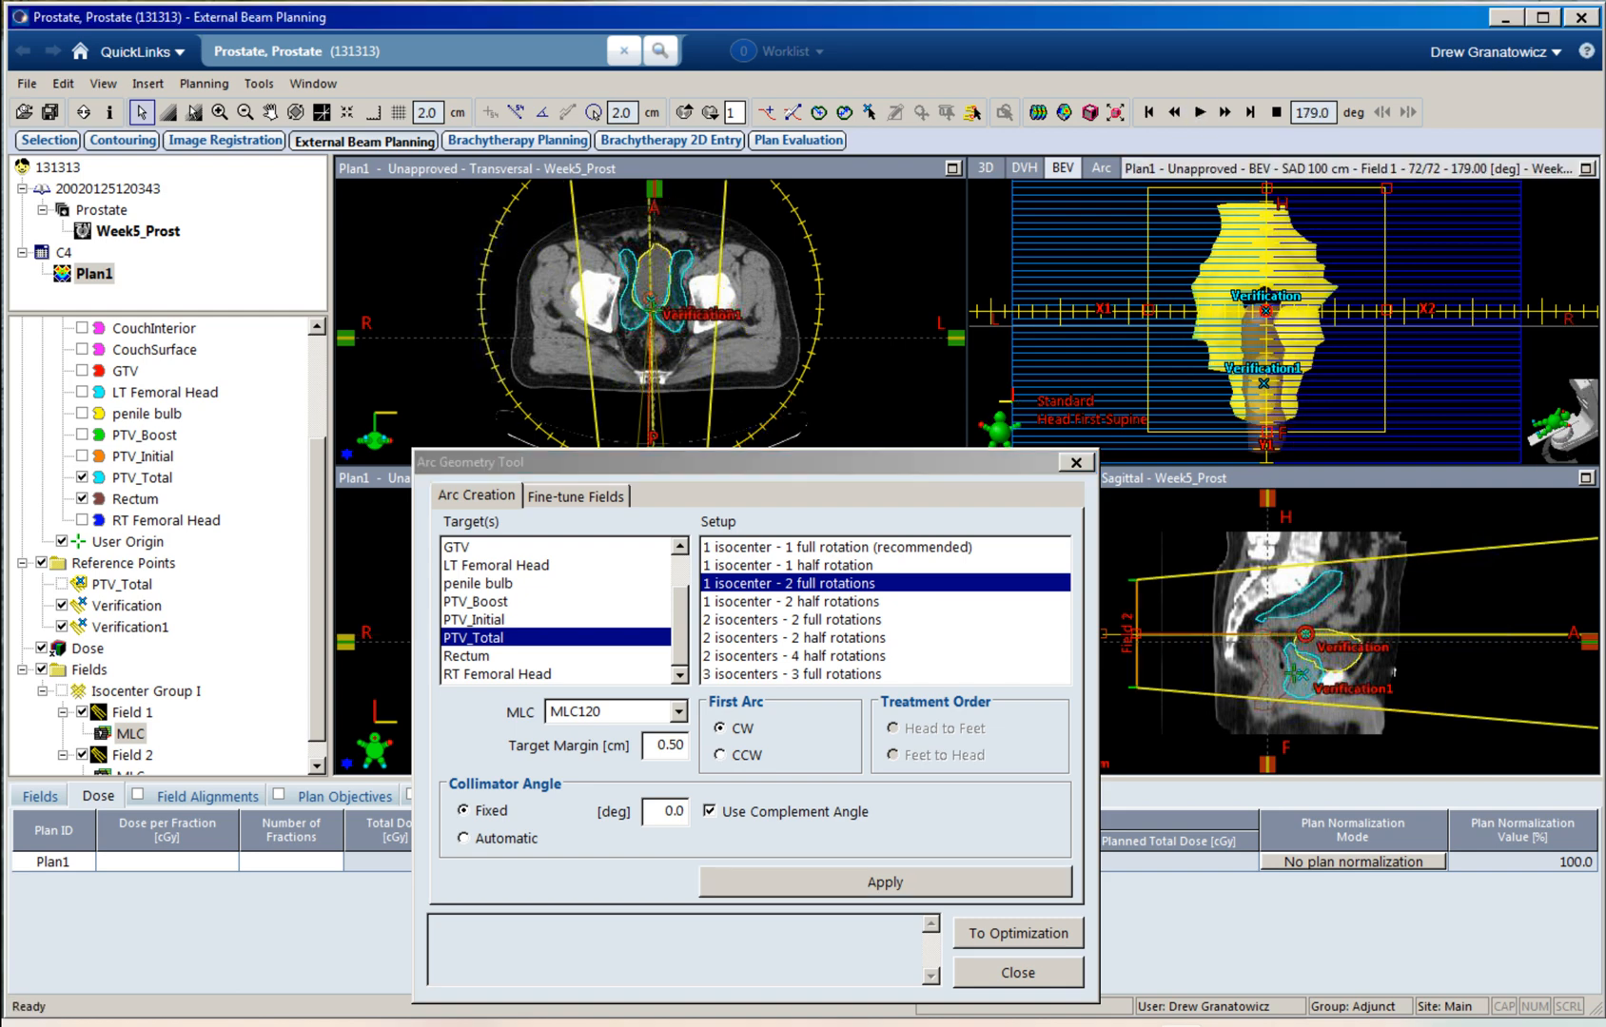
left_click(1199, 112)
Step: Set the fixed collimator angle to 5° and reapply the two full arcs to PTV_Total
double_click(674, 811)
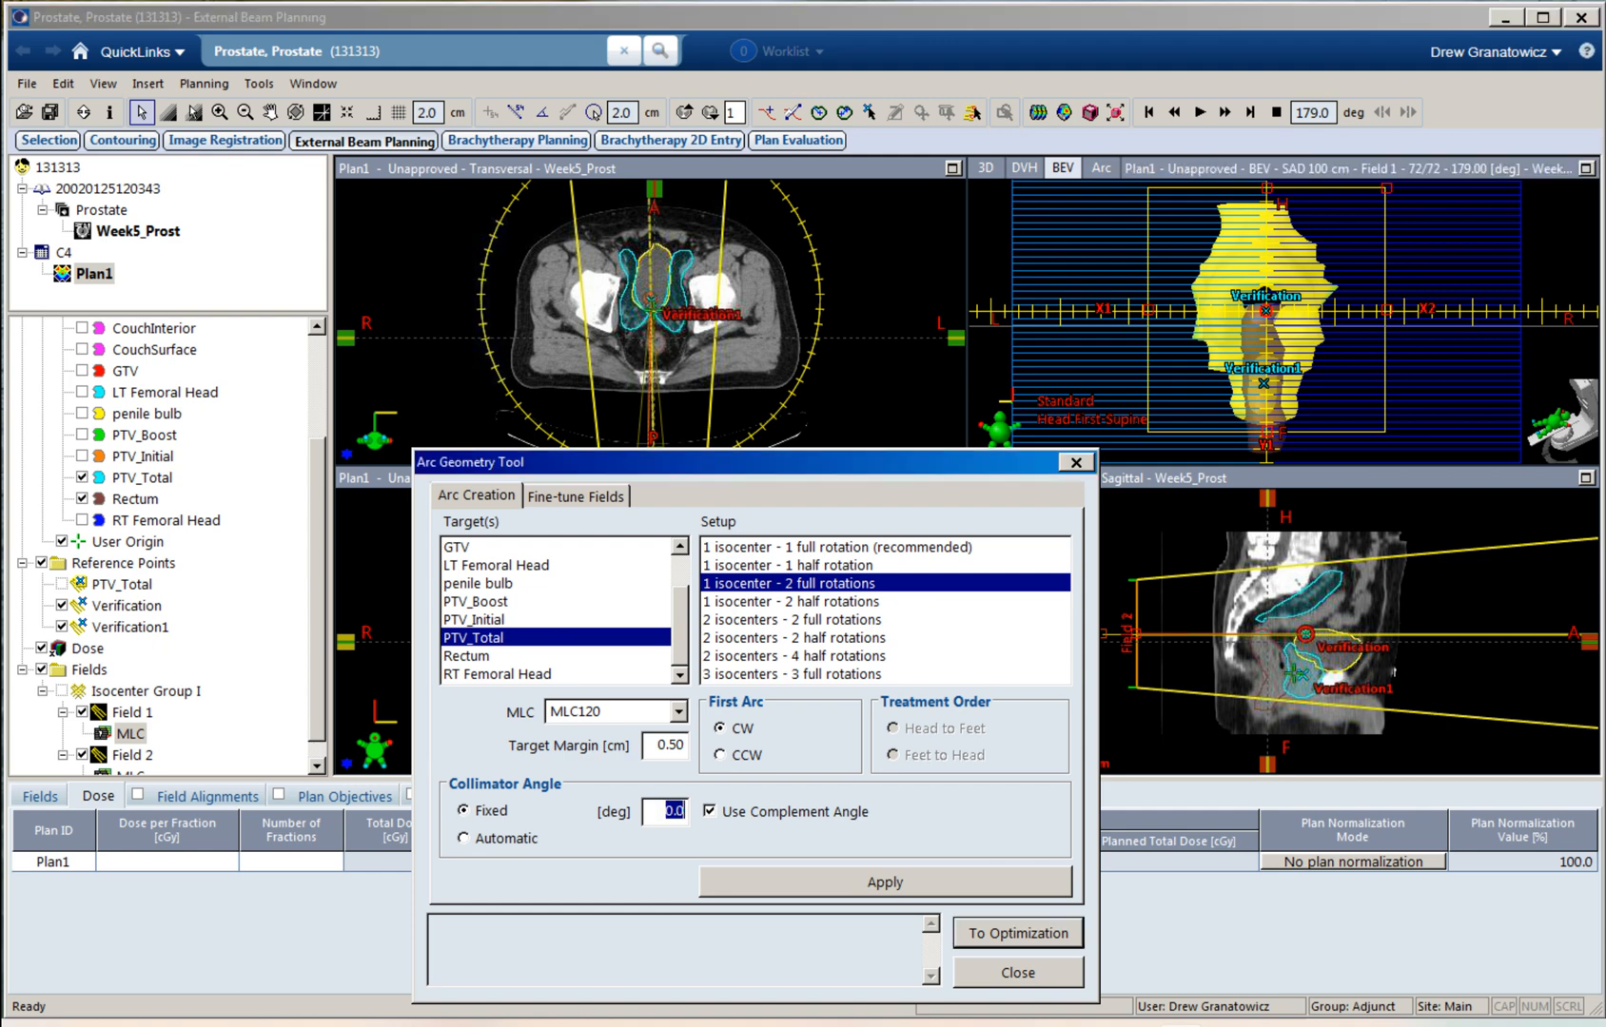
type("5")
key("Tab")
key("Tab")
key("space")
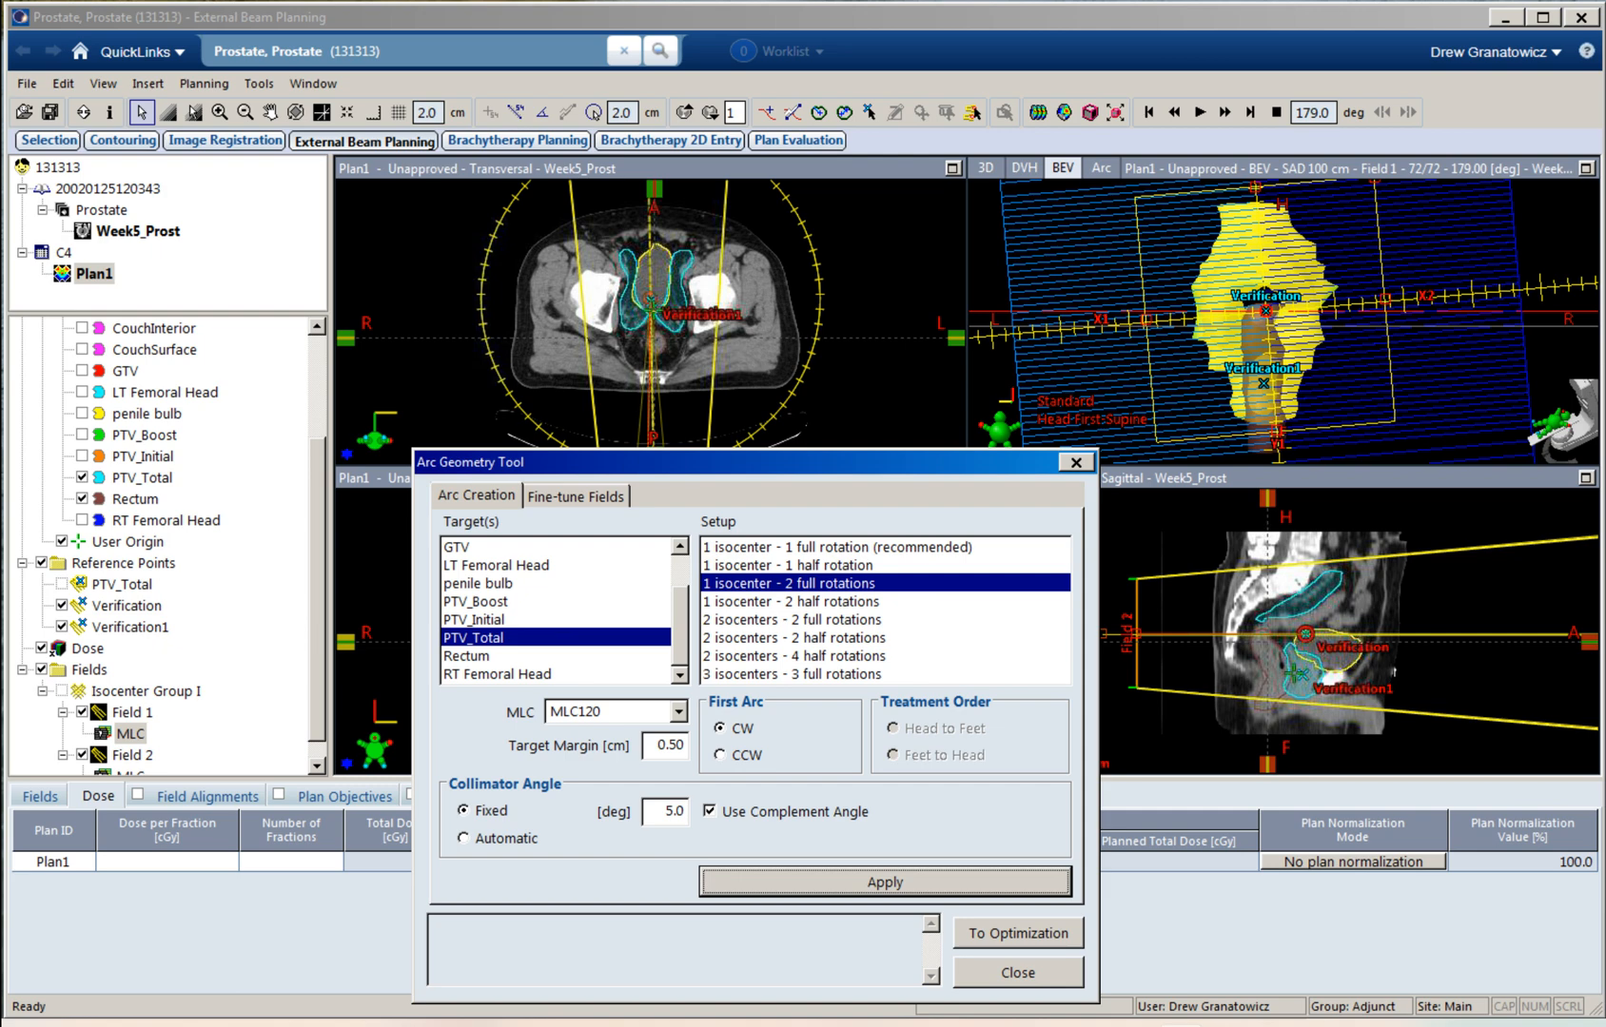
Step: Set the fixed collimator angle to 30° with complement angle enabled and reapply the two full arcs
double_click(675, 811)
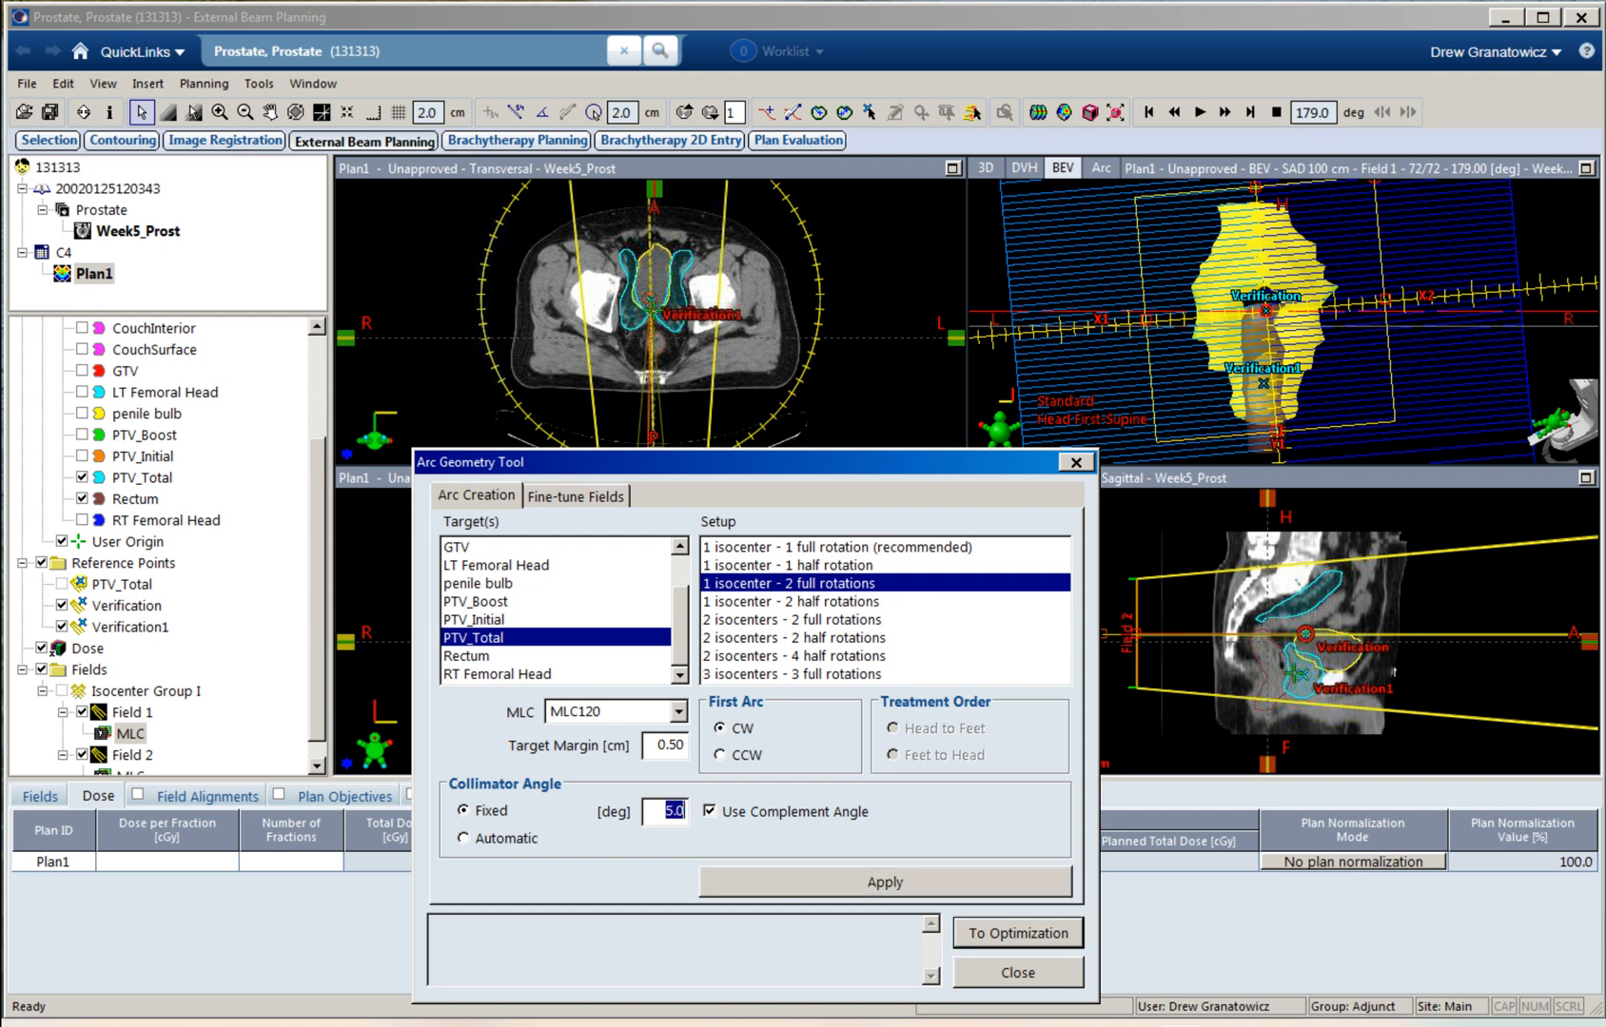
type("30")
key("Tab")
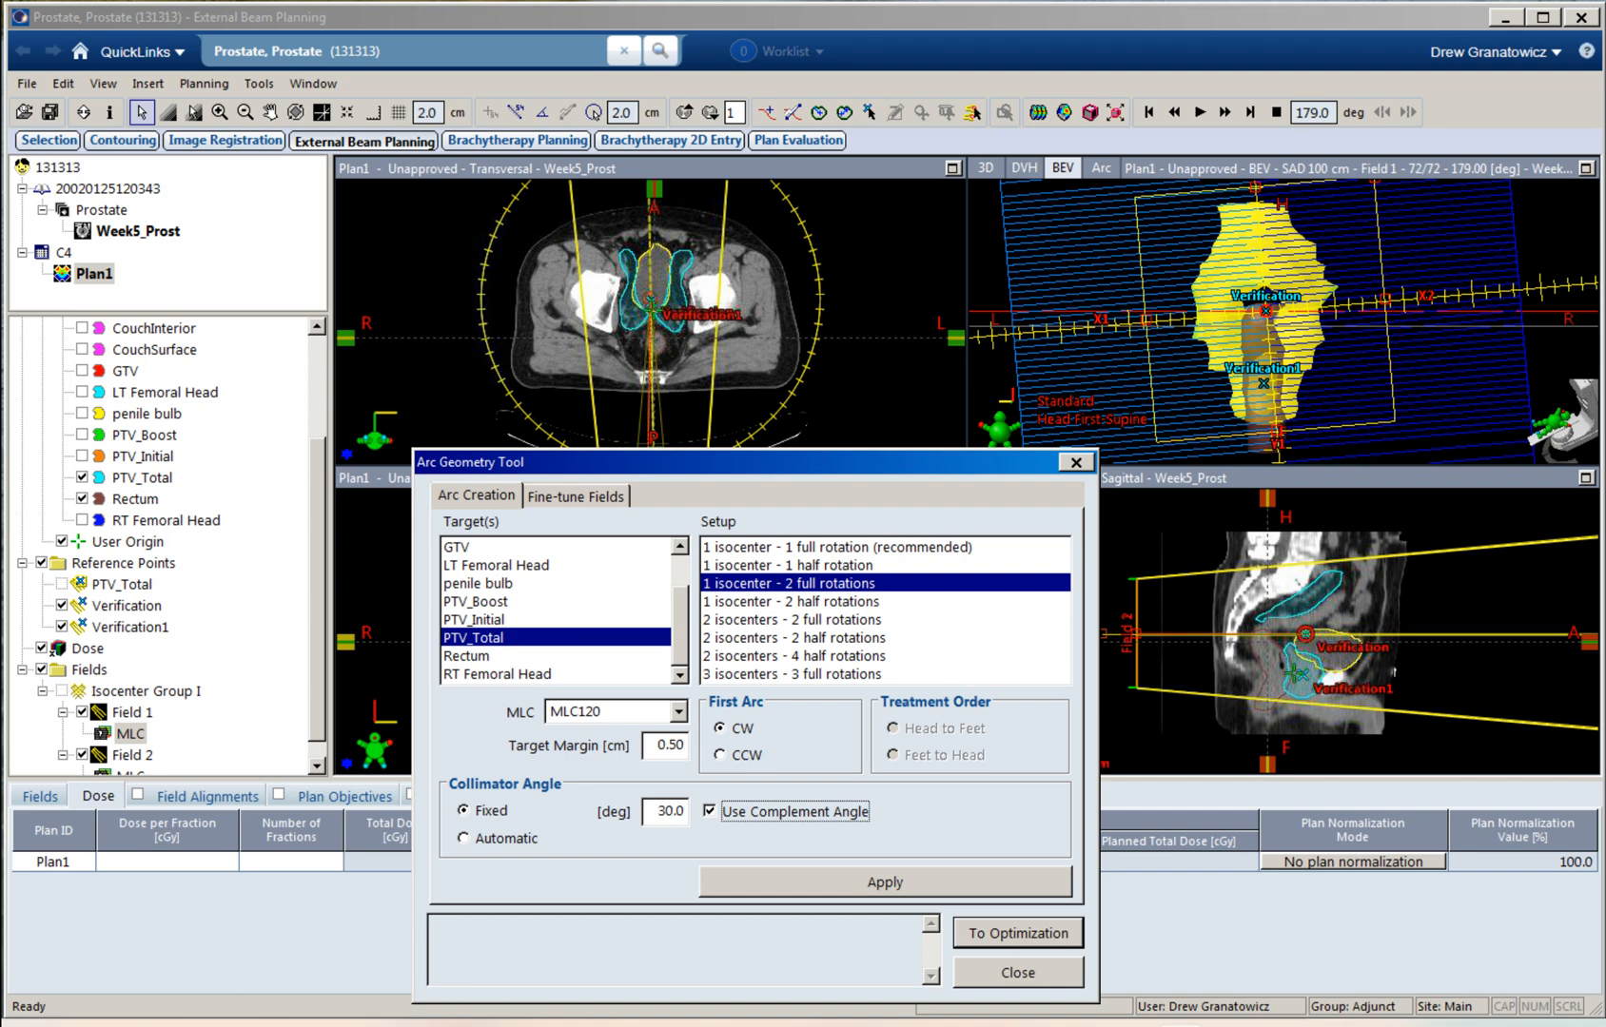
key("Tab")
key("space")
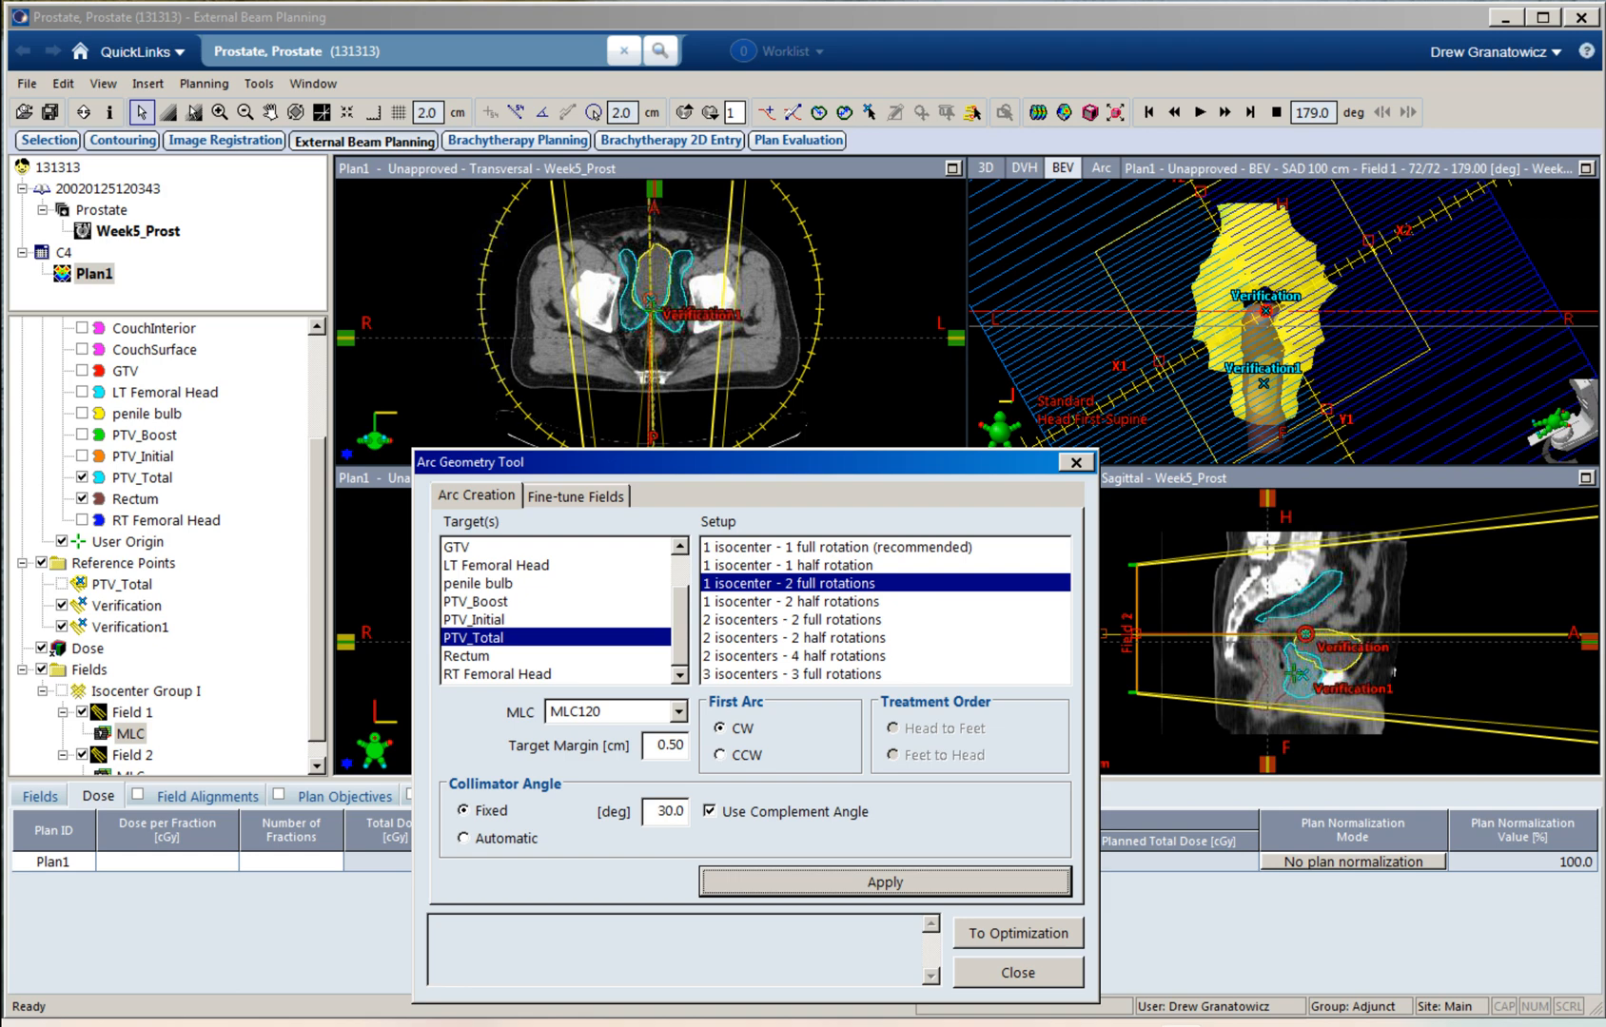
Step: Run Field 1's arc backward in the beam's eye view, pausing partway, to examine jaw coverage with the collimator at 30°
left_click(1225, 113)
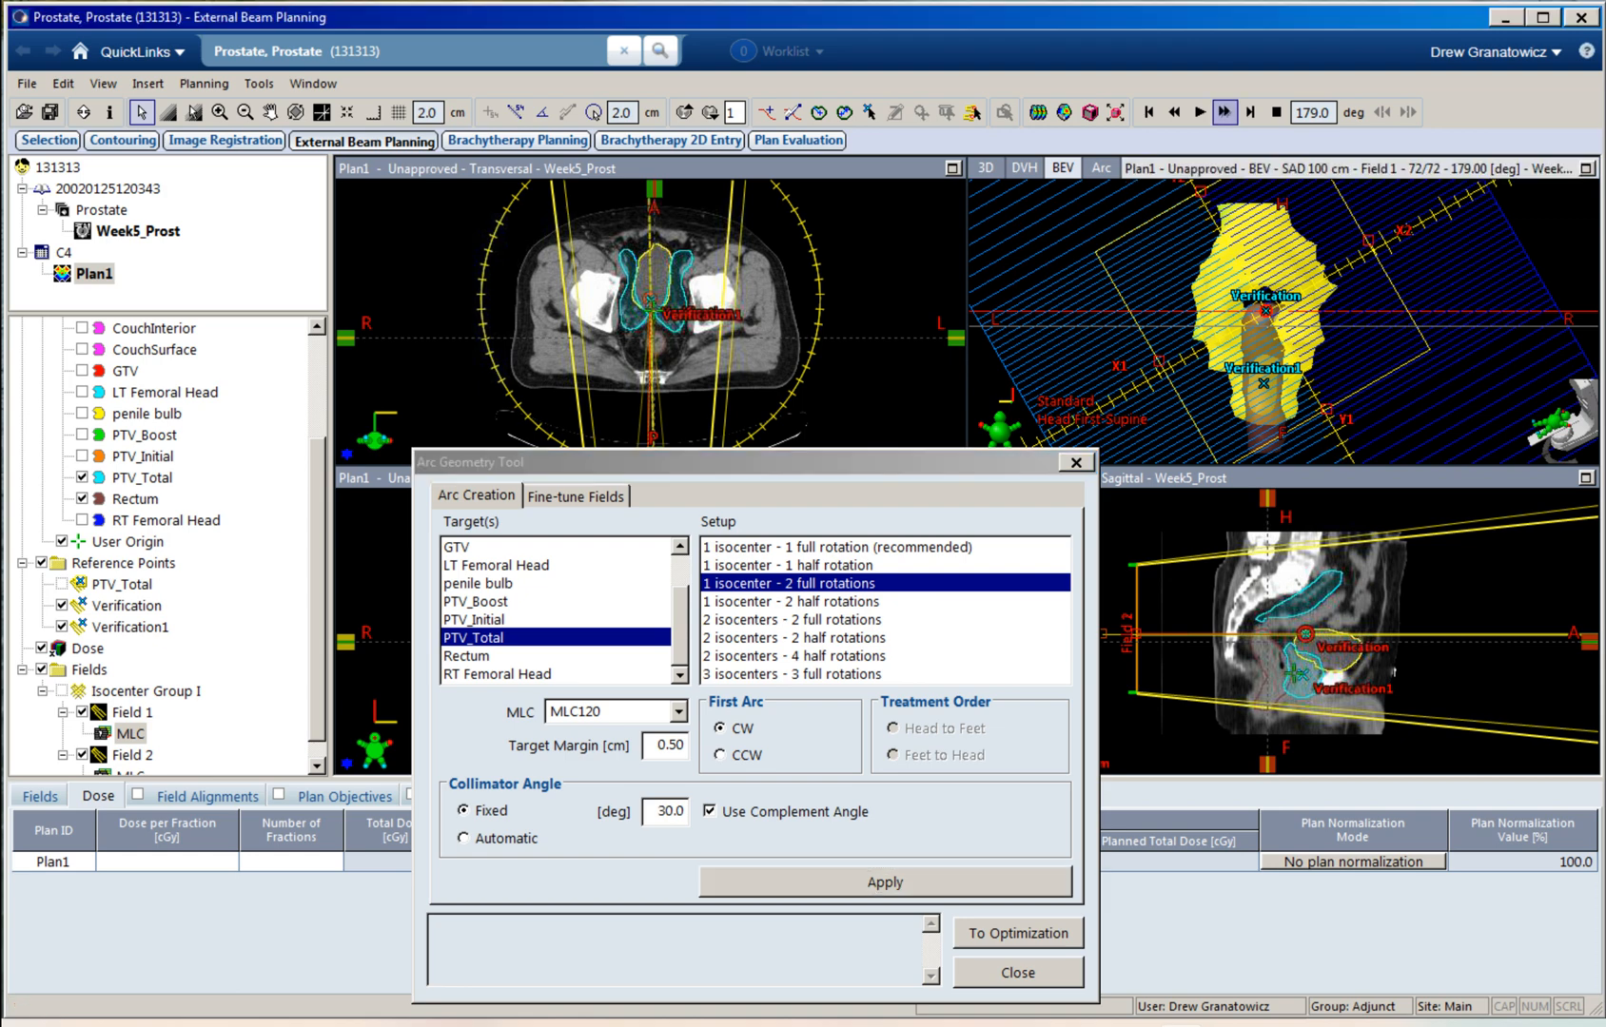
left_click(1174, 112)
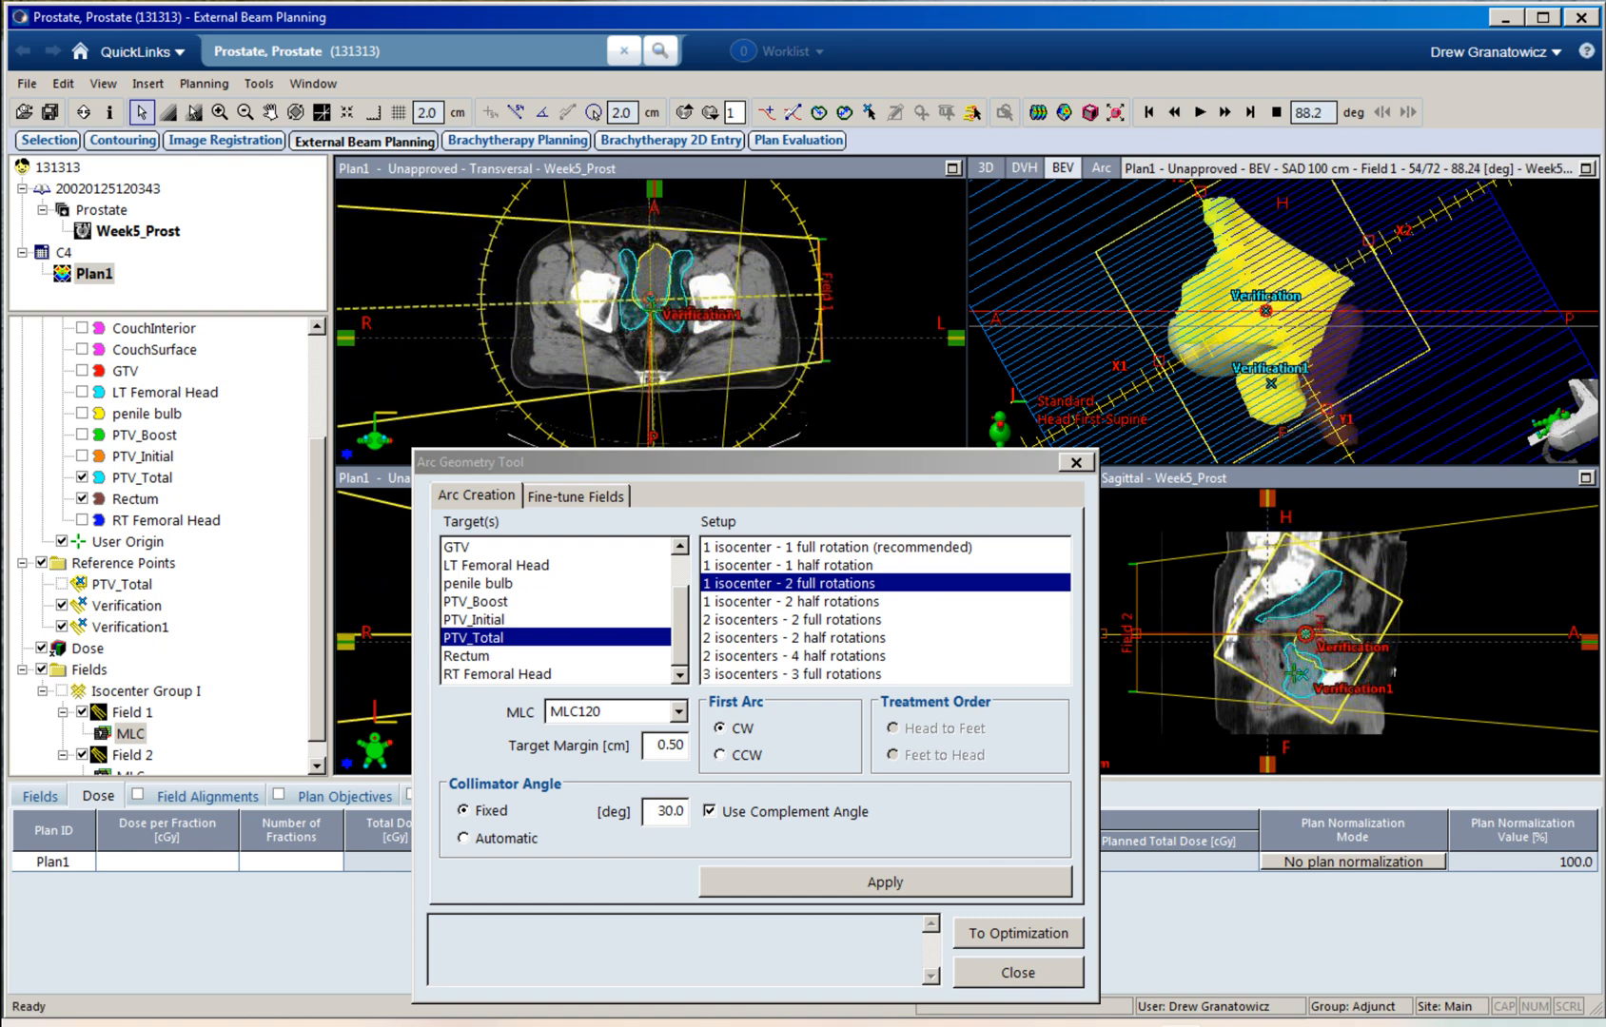
left_click(1174, 112)
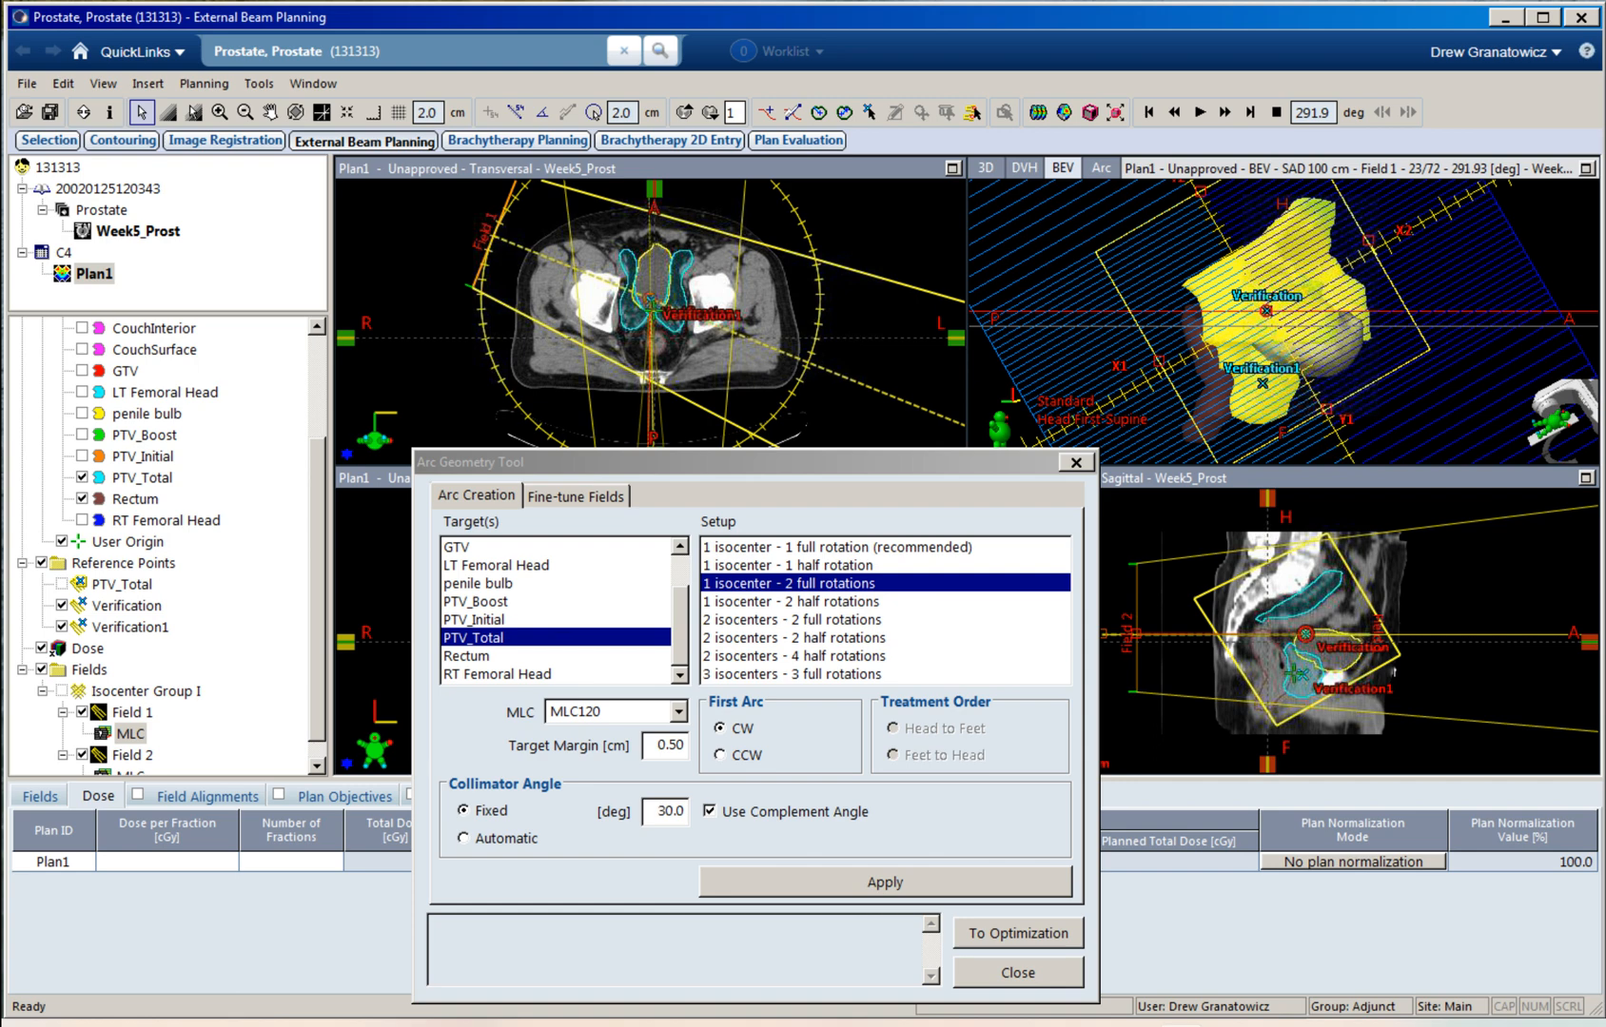
left_click(1173, 112)
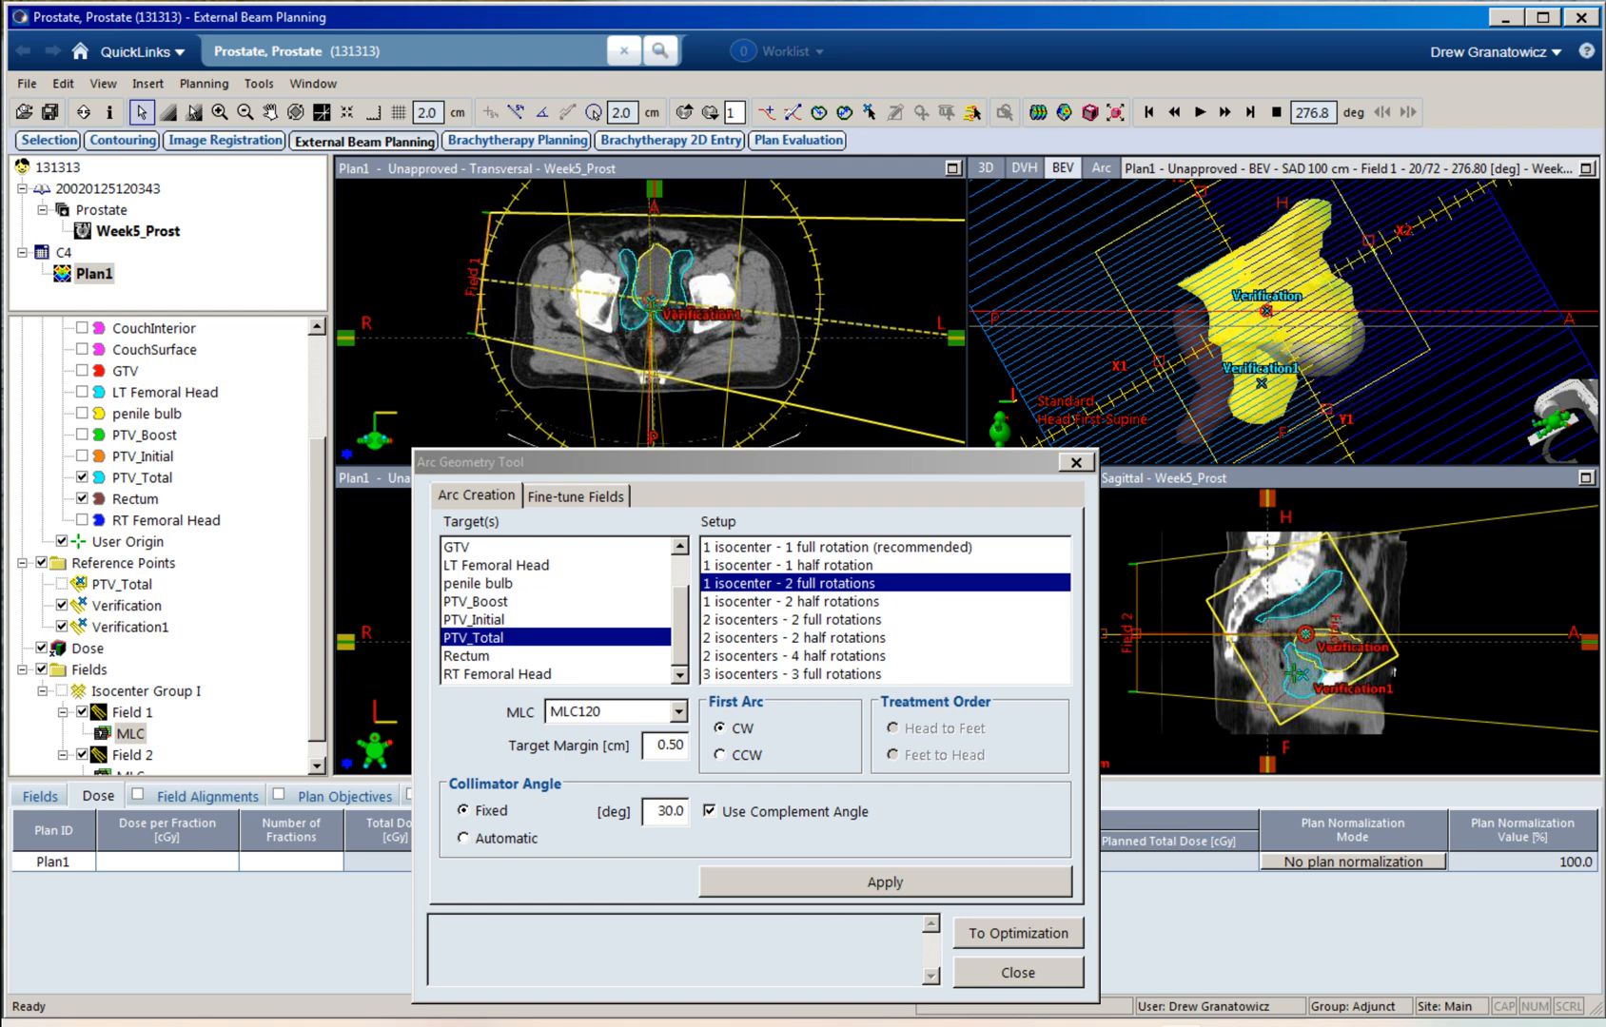
Step: Set the fixed collimator angle to 10° and reapply the arc geometry to PTV_Total
double_click(670, 811)
type("10.0")
key("Tab")
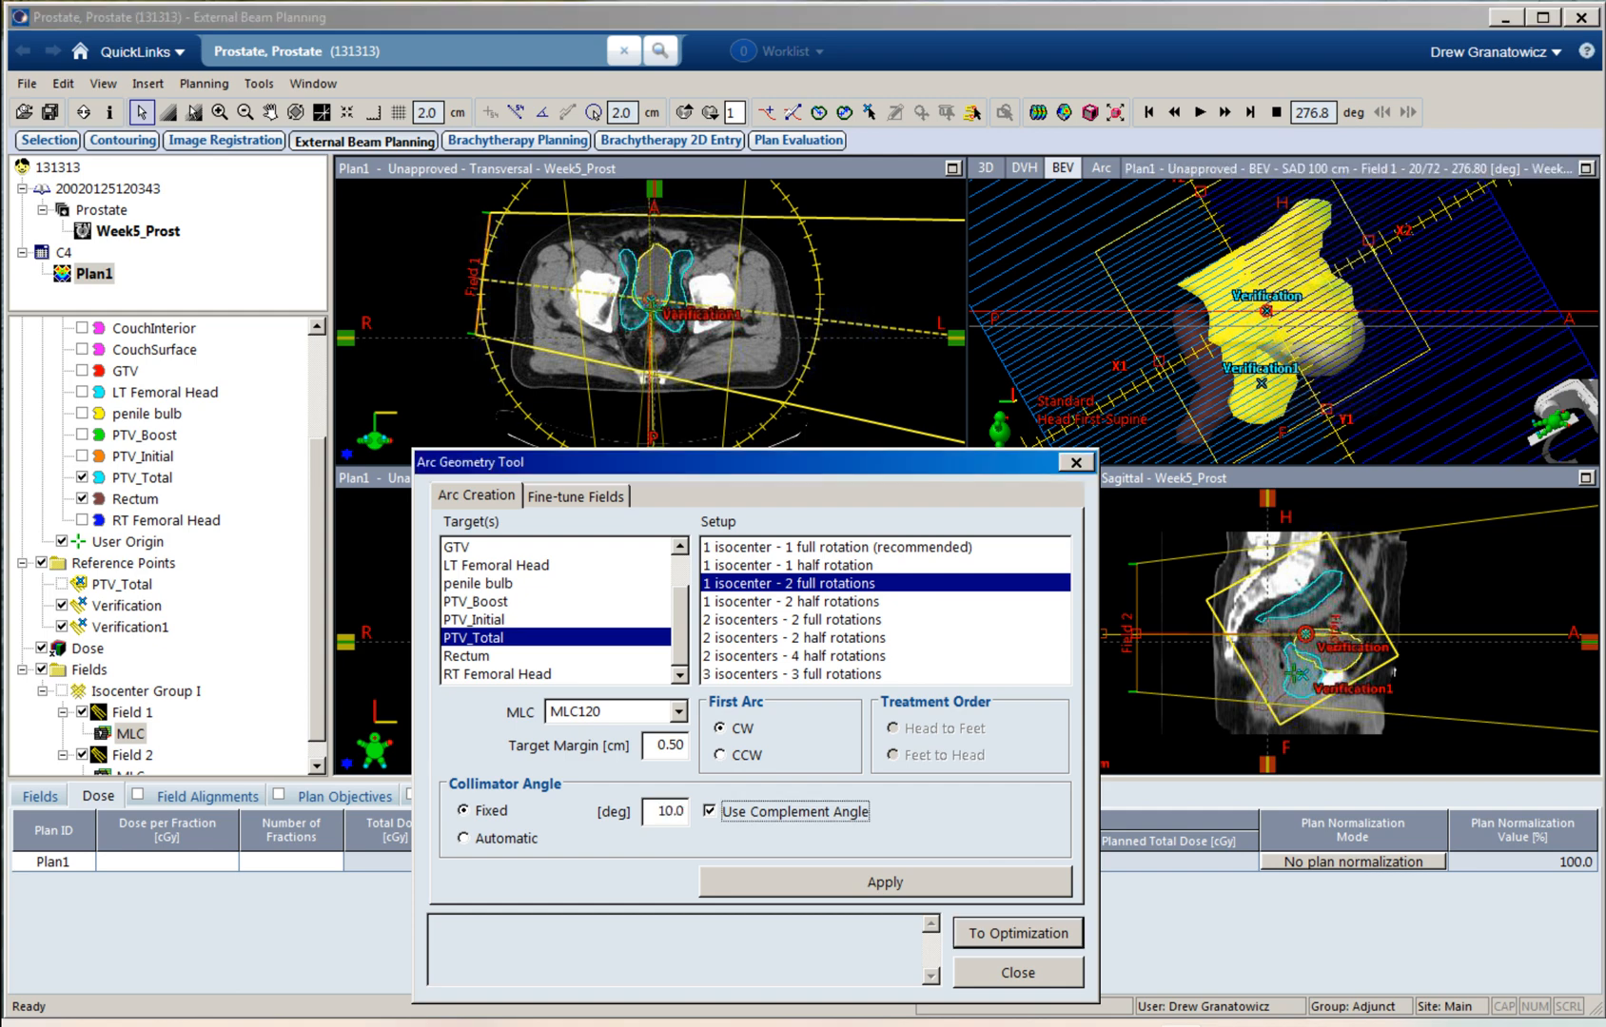
left_click(884, 882)
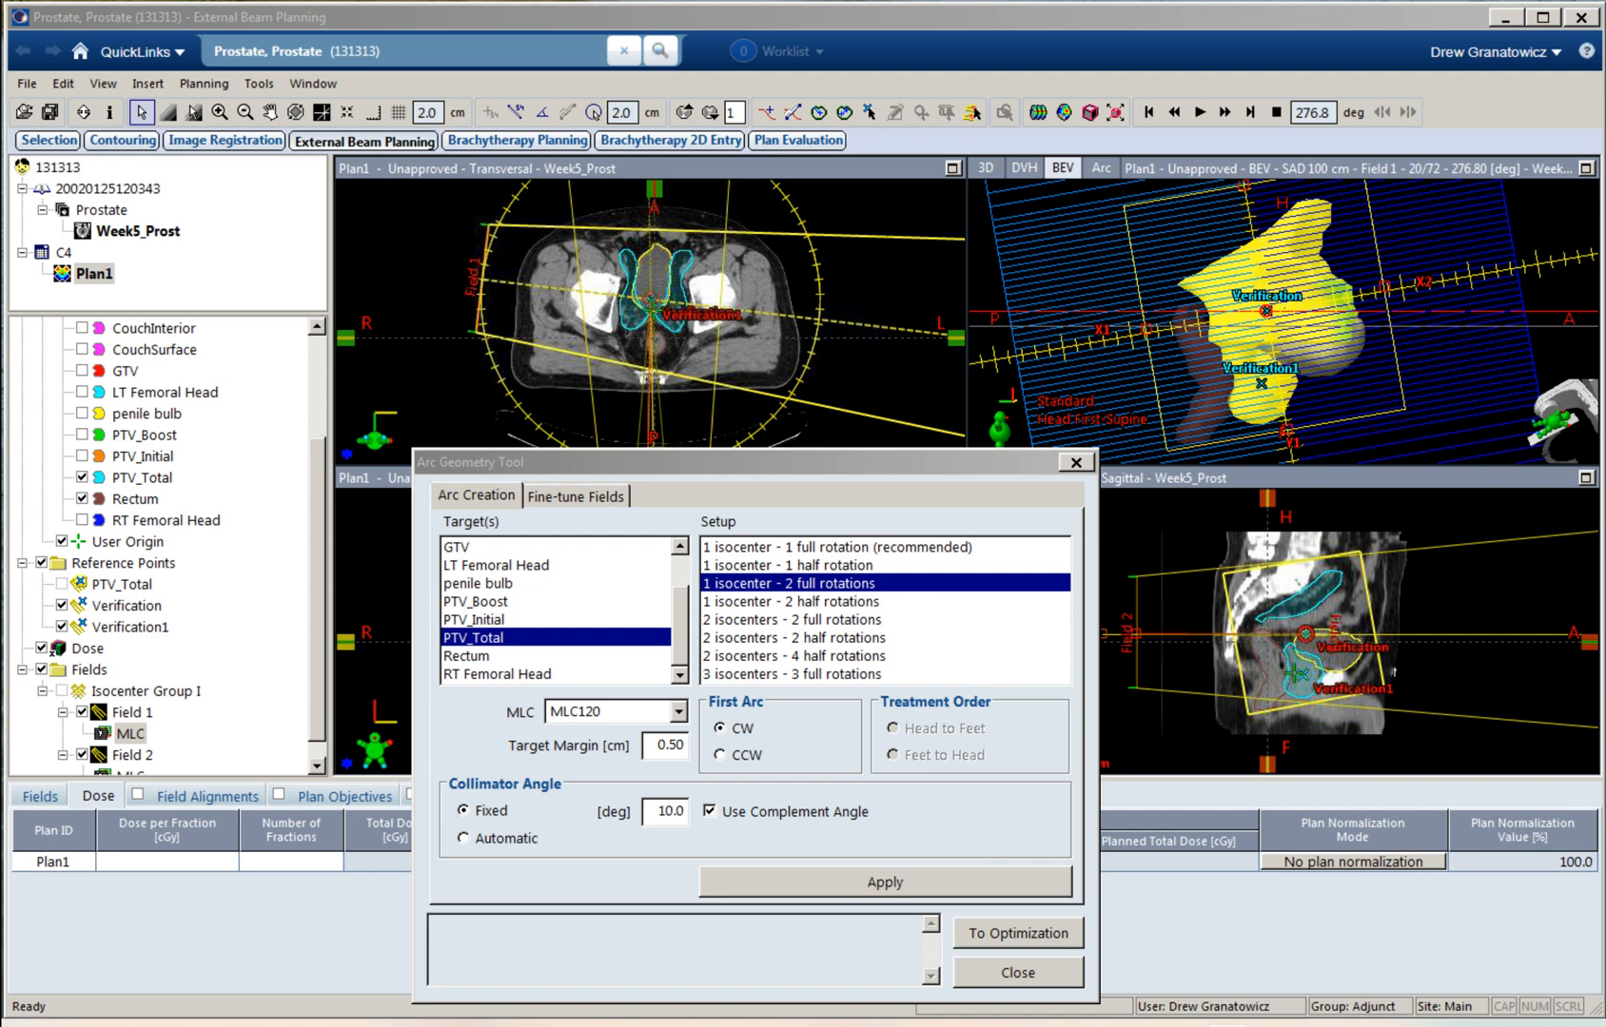
Step: Set the fixed collimator angle back to 30° and reapply the arc geometry to PTV_Total
left_click_drag(656, 811, 686, 811)
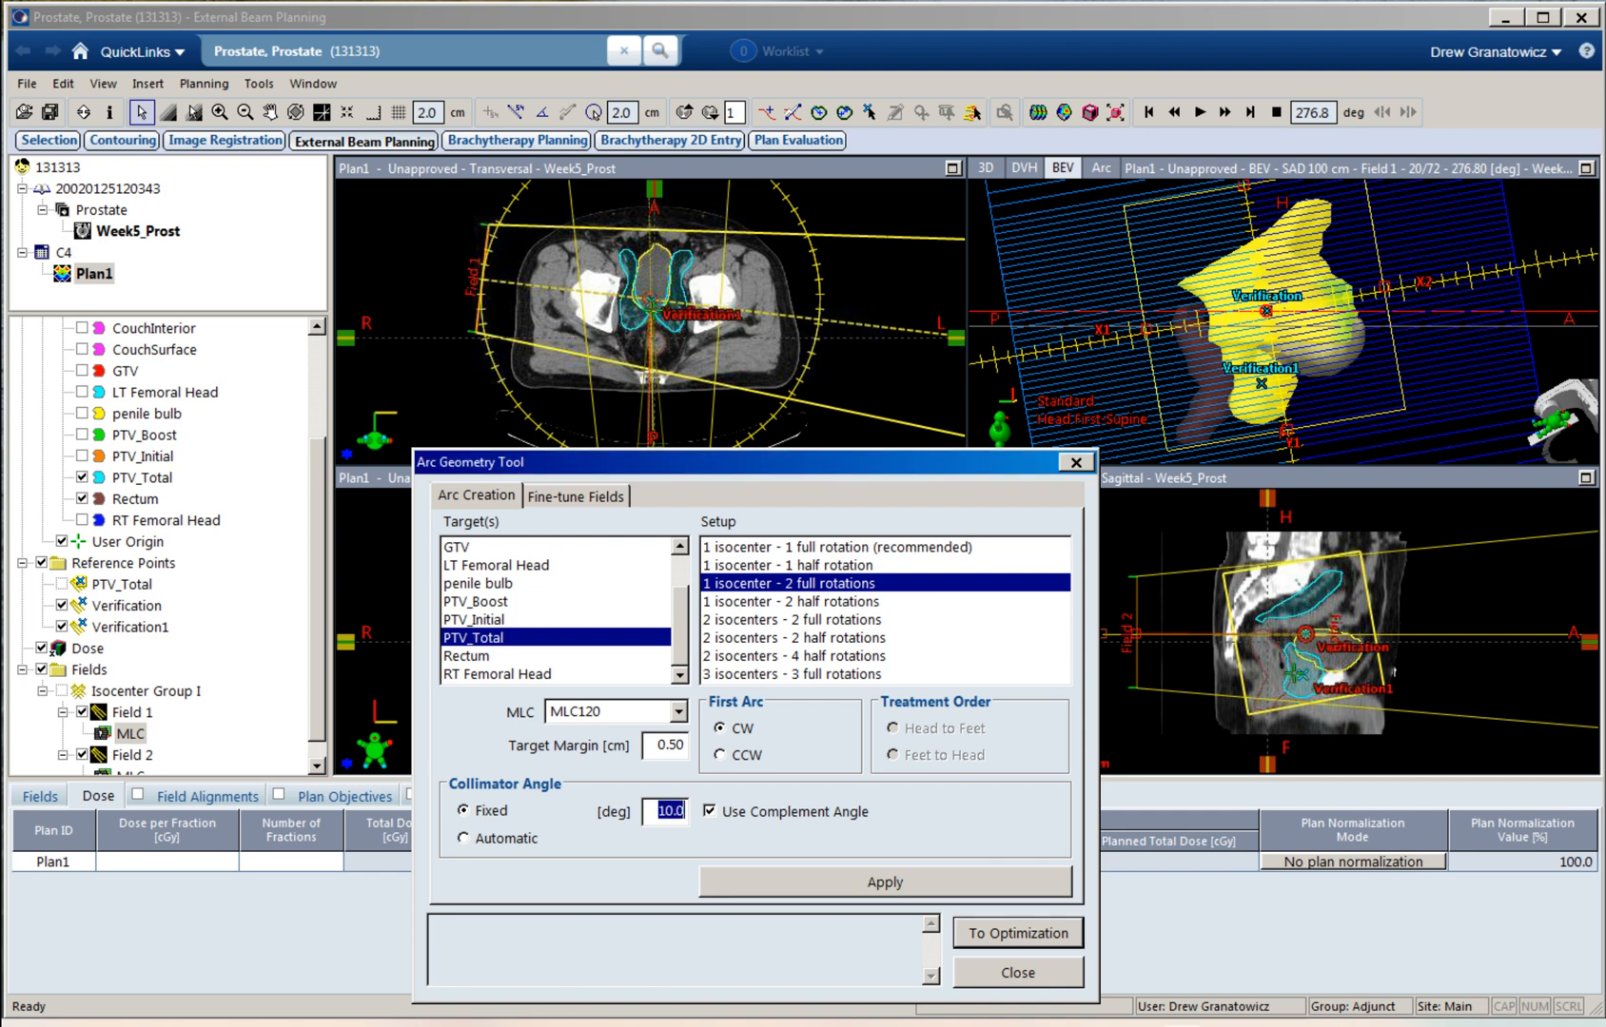
type("30")
key("Tab")
left_click(884, 883)
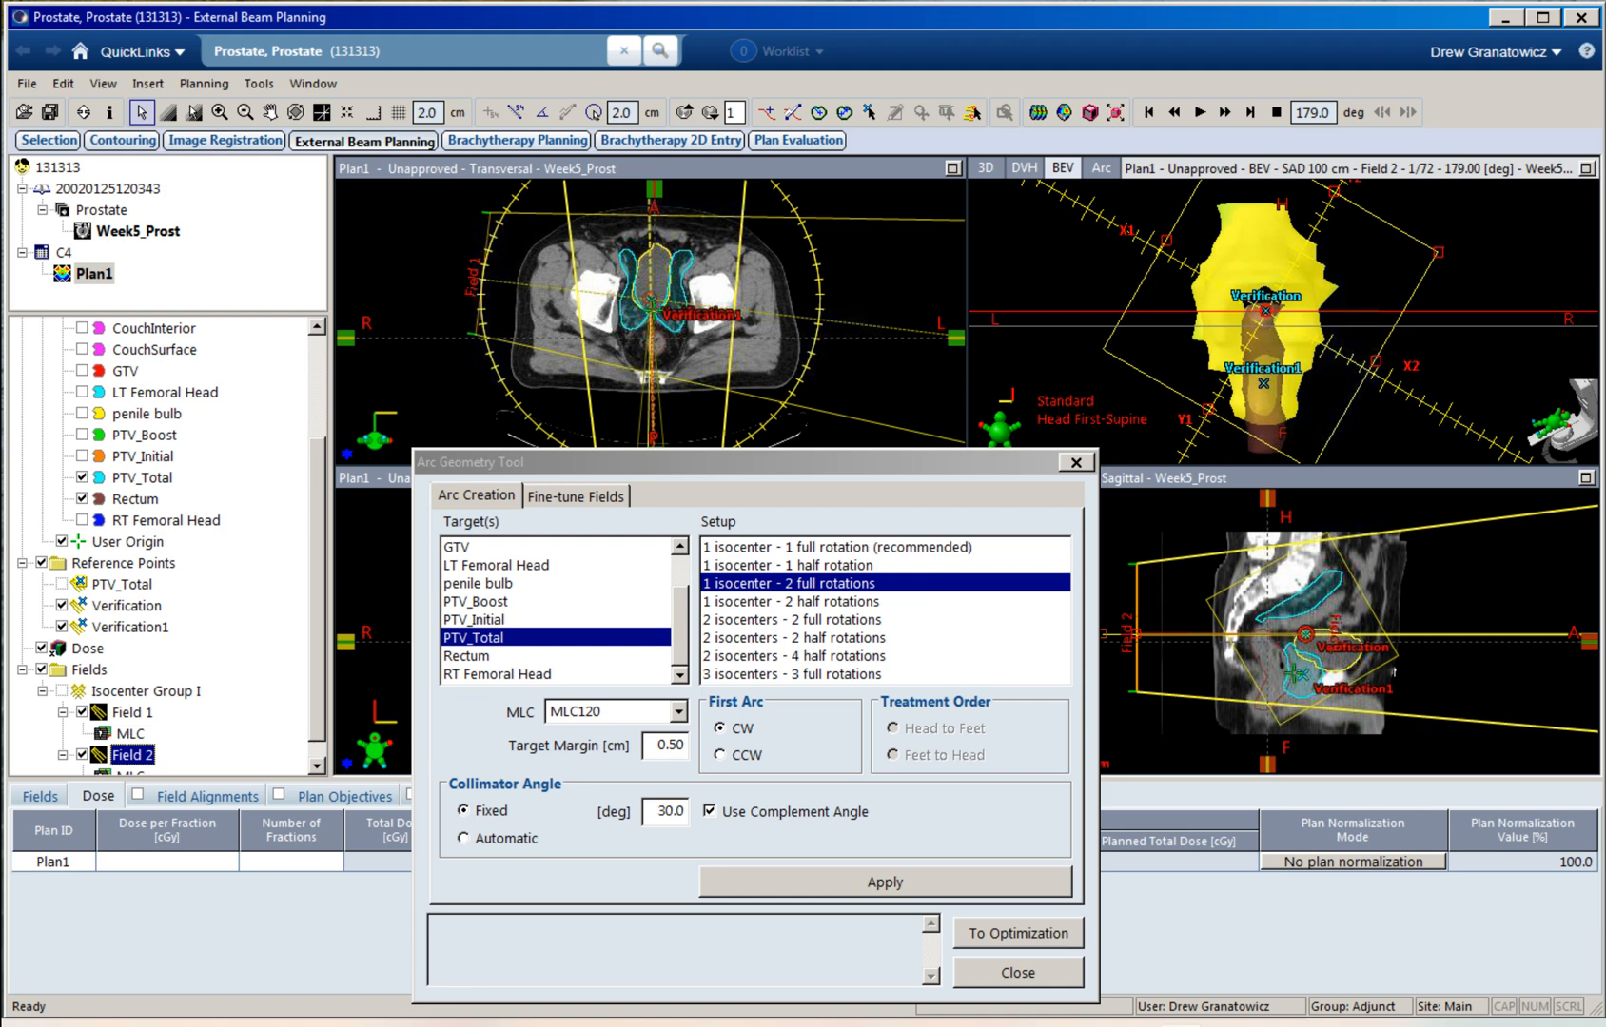
Step: Select Field 1 and Field 2 in turn and display the field parameters table for both arcs
left_click(132, 713)
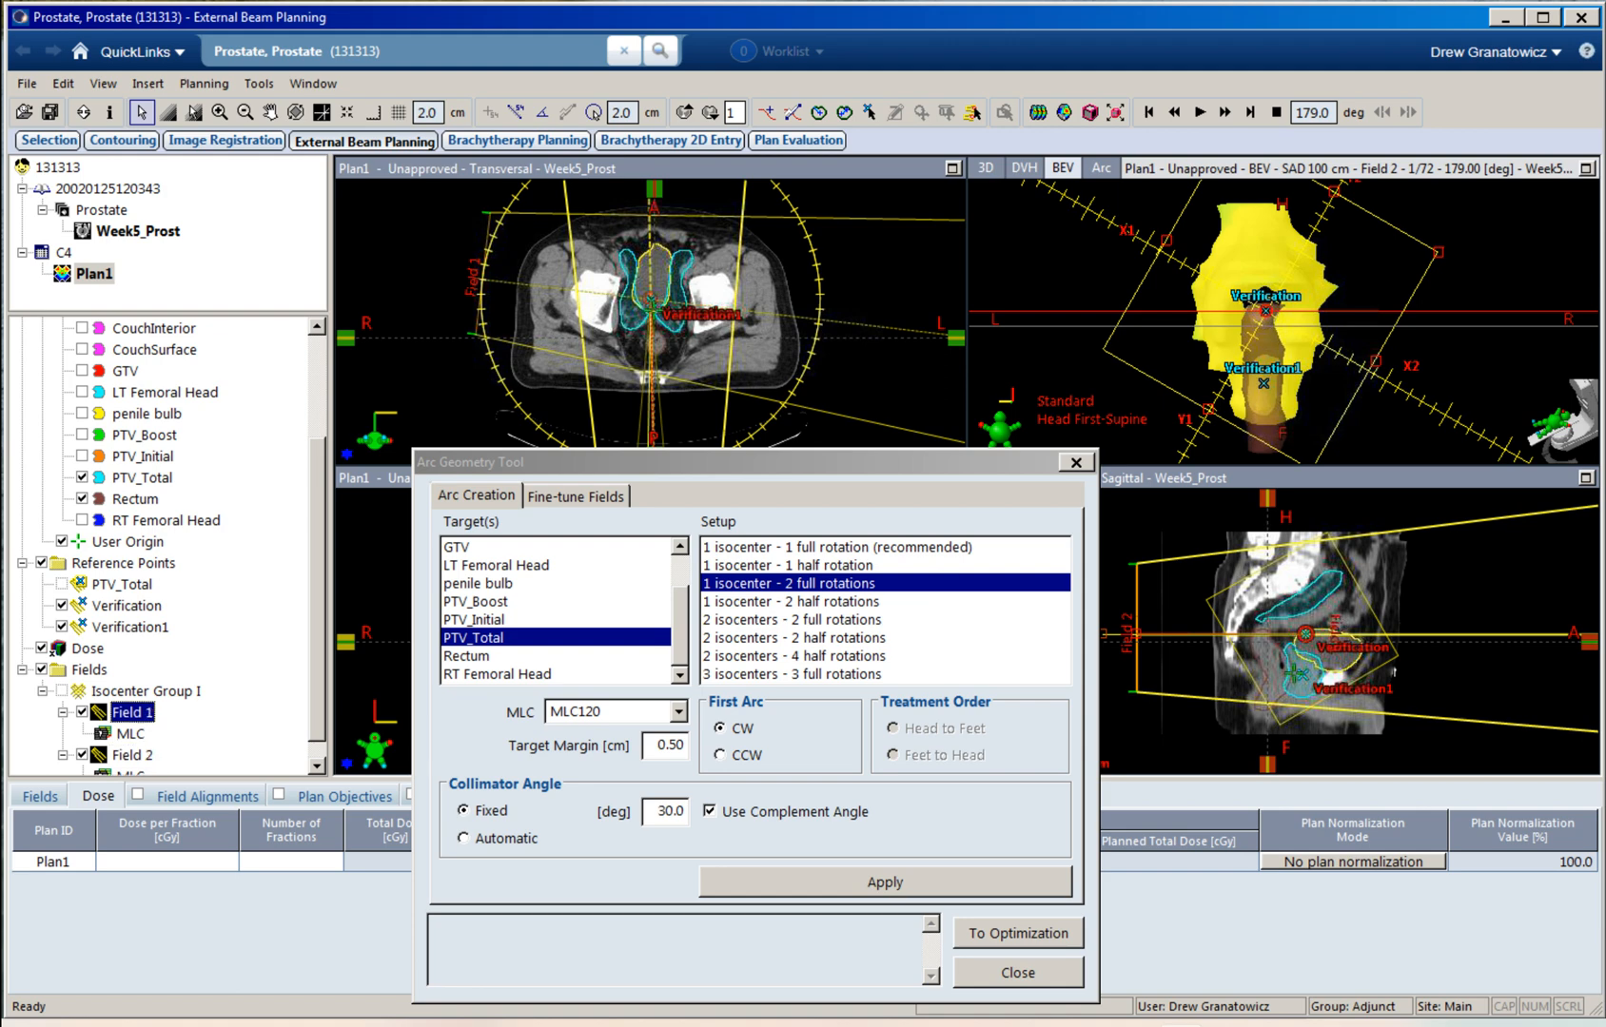
left_click(132, 756)
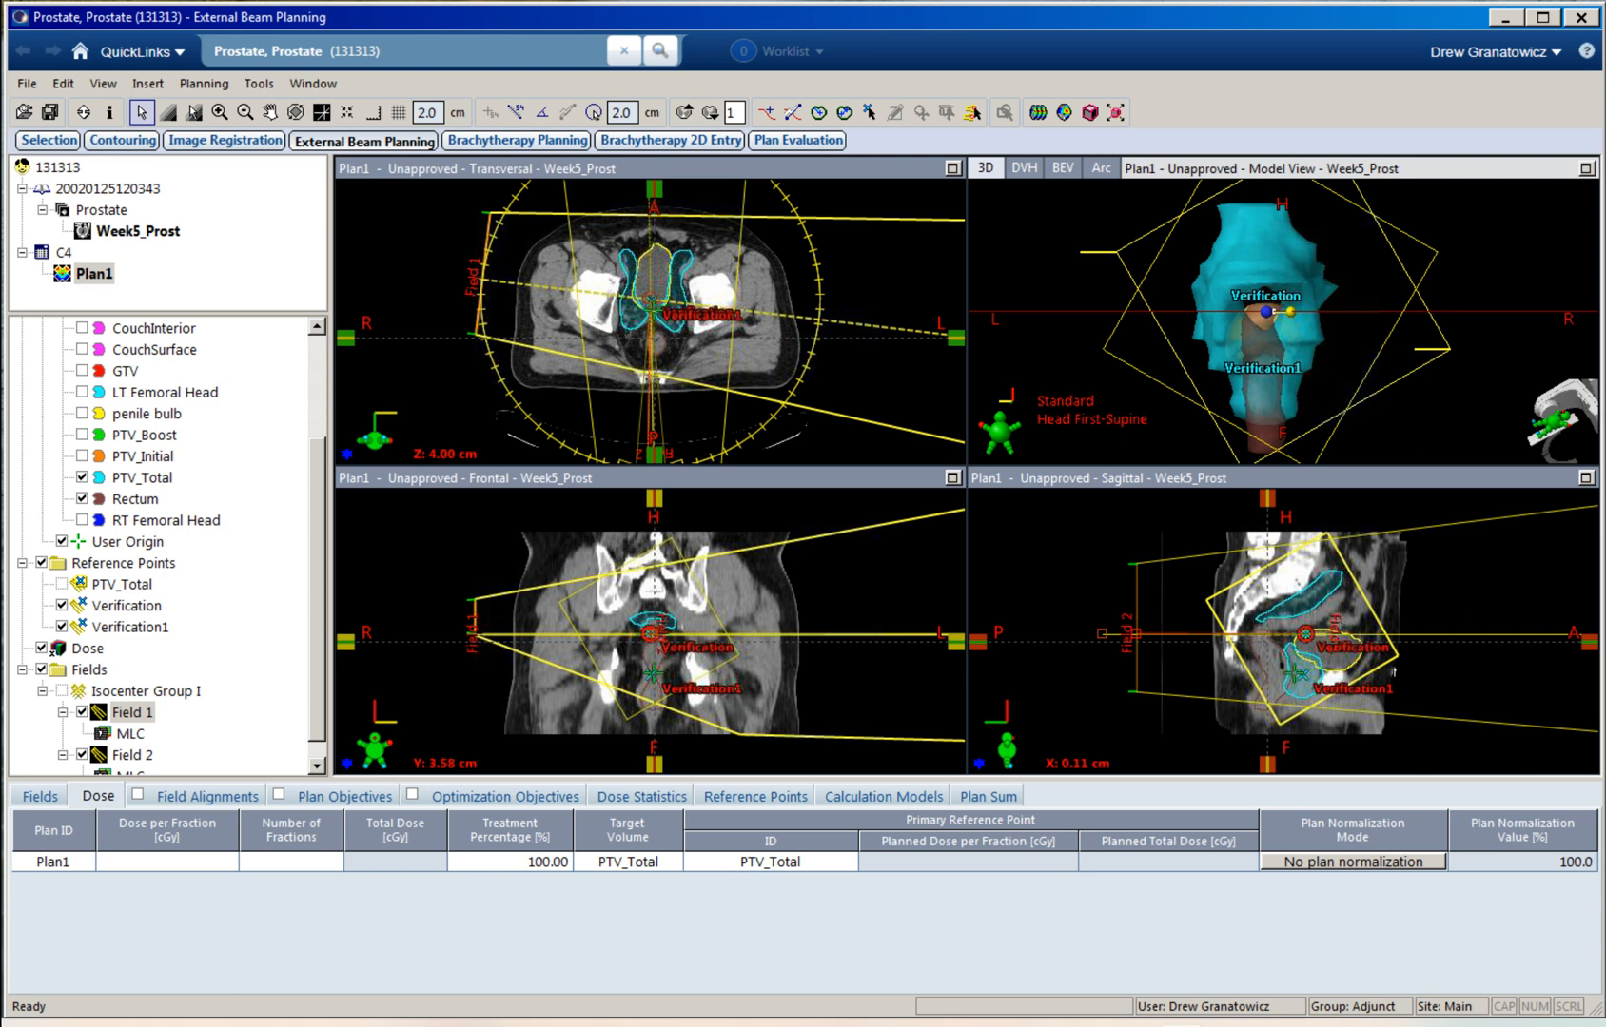
left_click(40, 797)
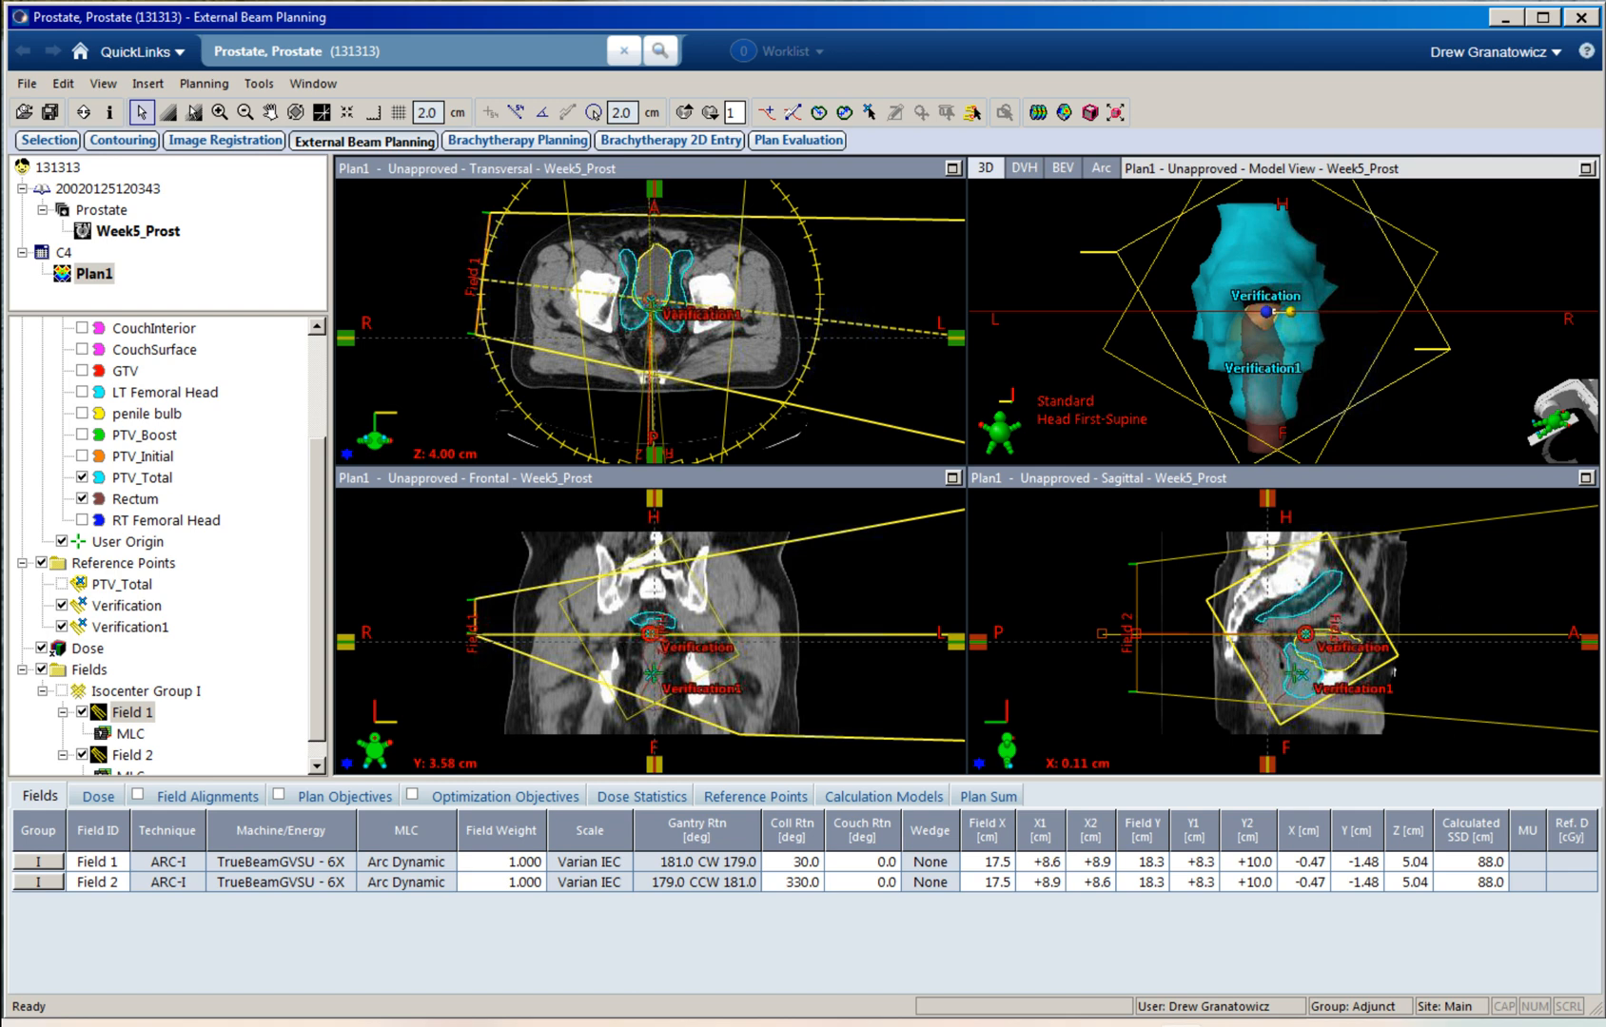
Step: Set the model view to Field 1's beam's eye view and enlarge it to fill the viewing area
right_click(1134, 335)
mouse_move(1332, 484)
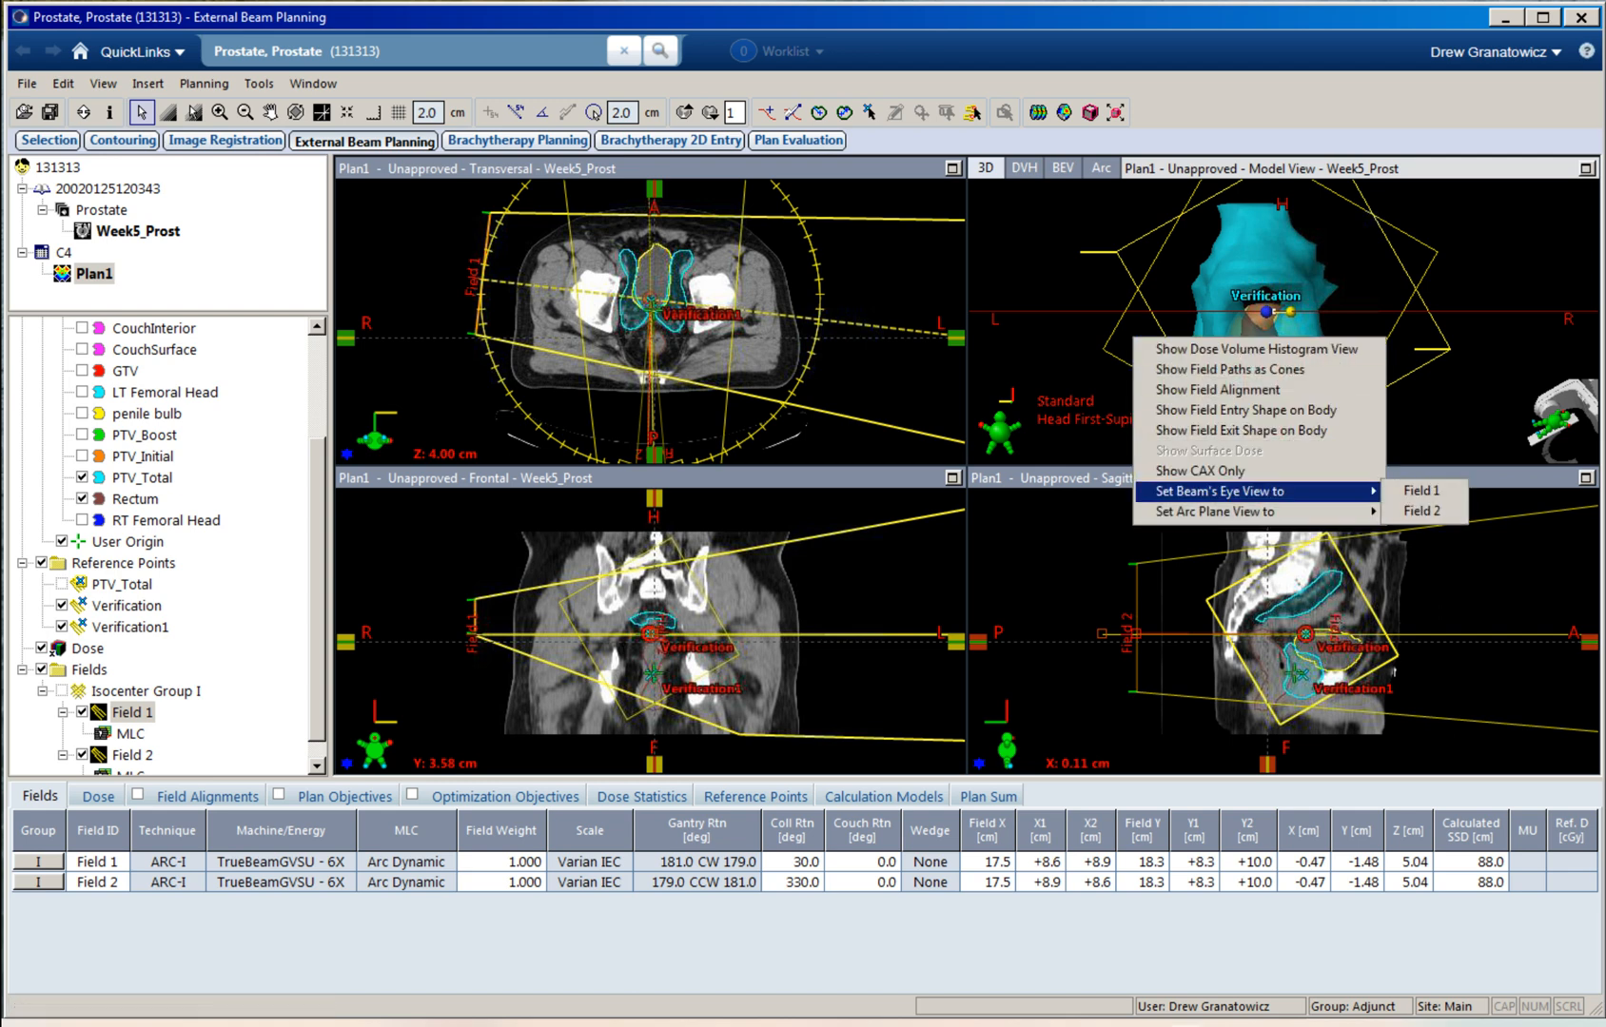
left_click(1422, 488)
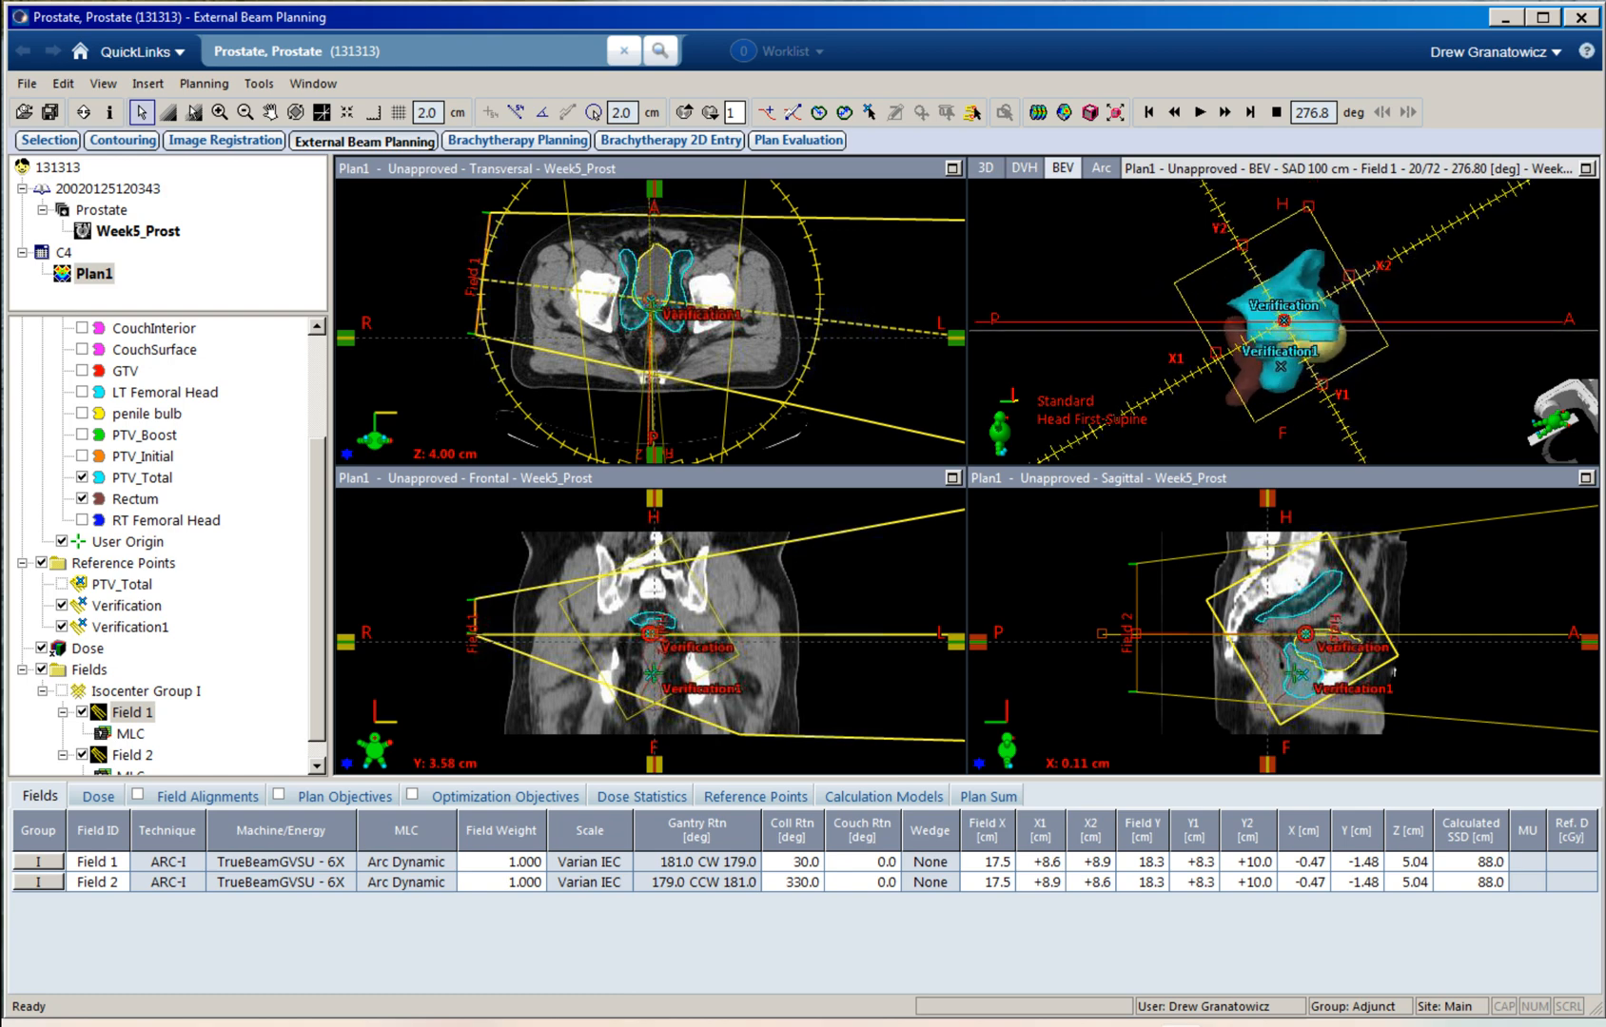
left_click(1587, 168)
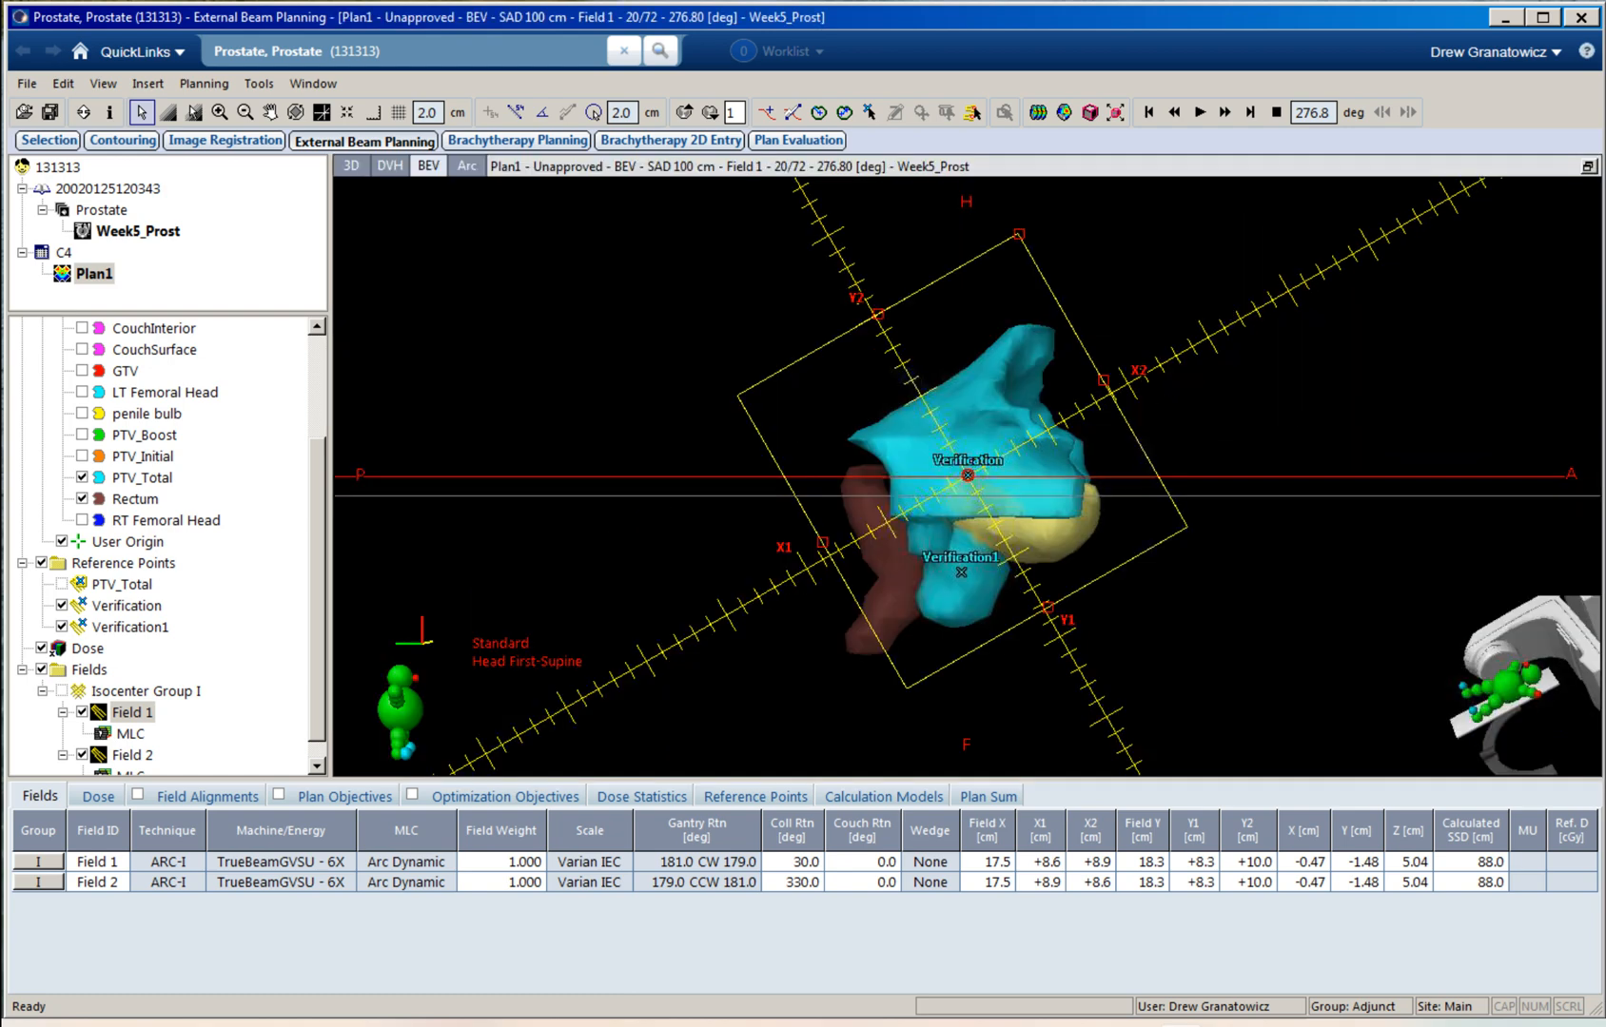
Step: Select Field 1's MLC to show its leaves around PTV_Total in the enlarged beam's eye view
left_click(130, 735)
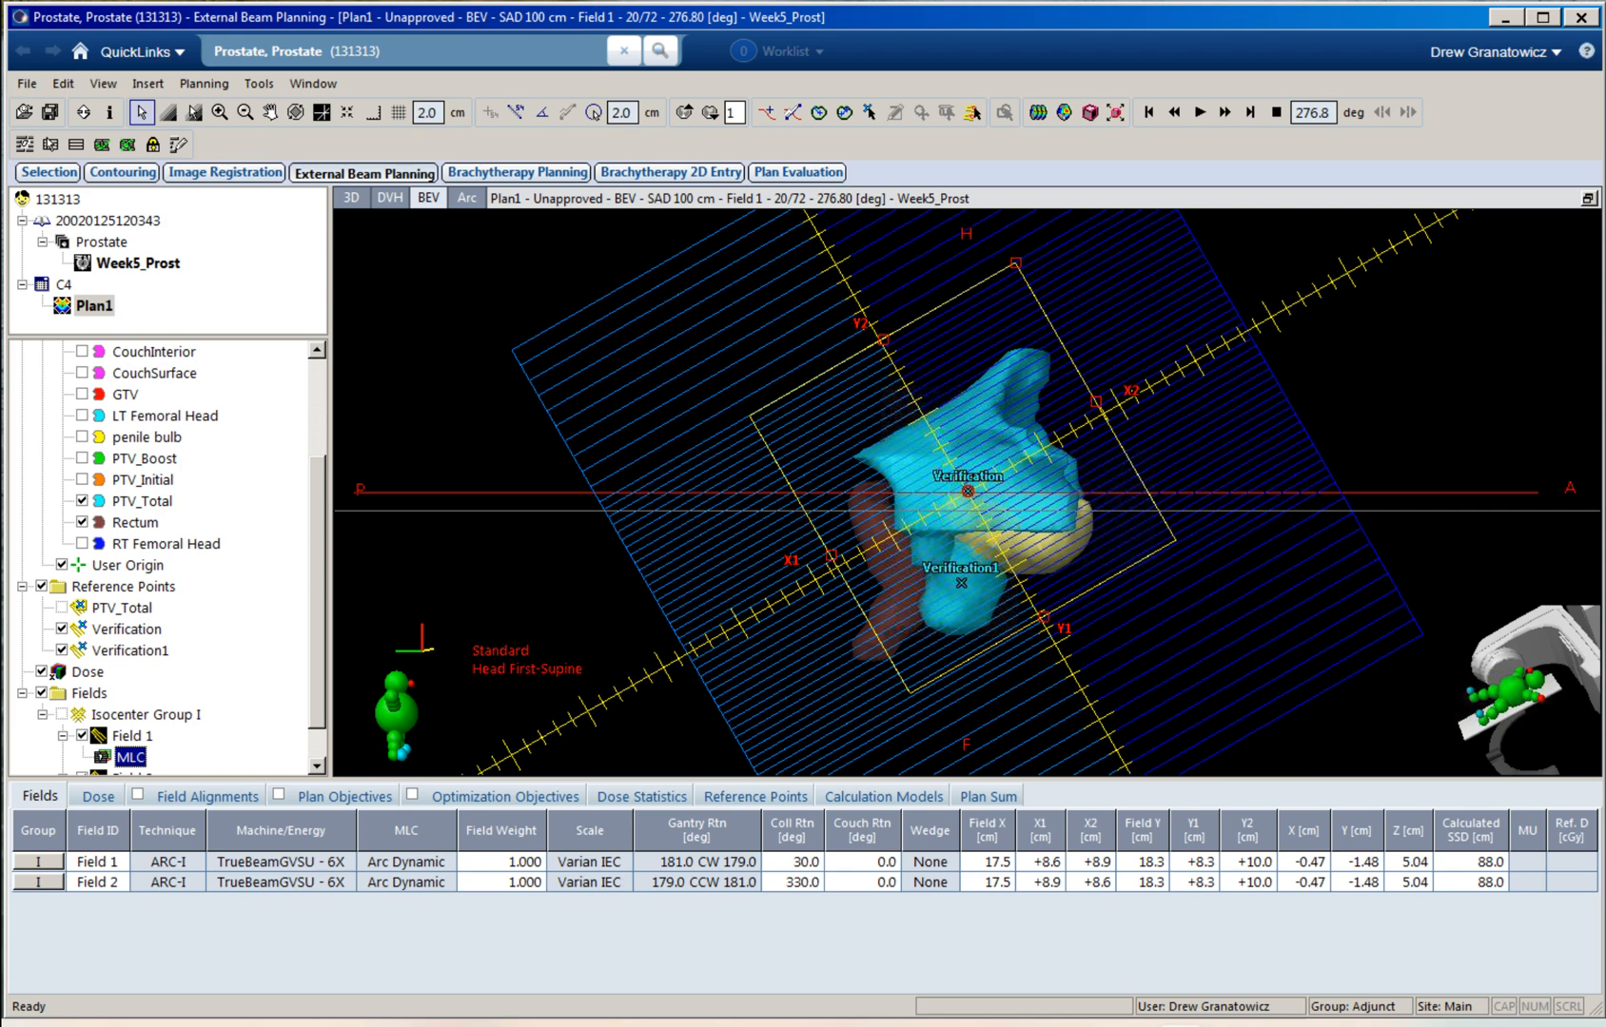
left_click(967, 492)
scroll(968, 492, "down", 2)
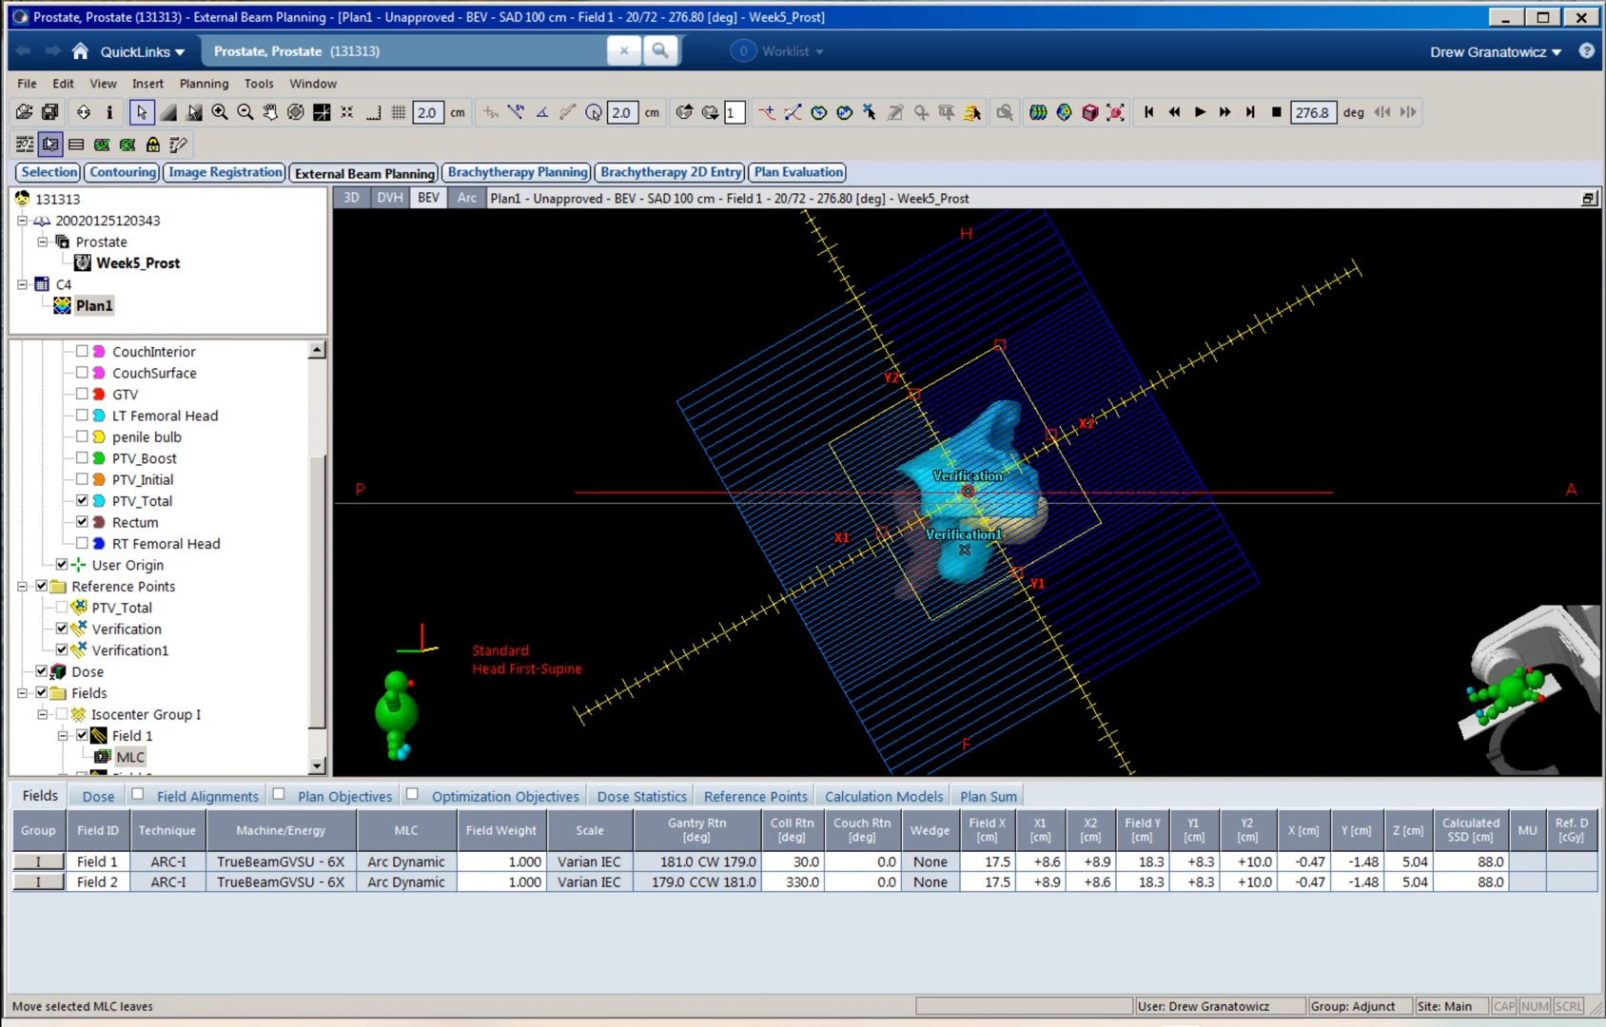
Step: Move the X2-side leaf bank of Field 1's MLC well outward from PTV_Total and inspect the opening
left_click(50, 143)
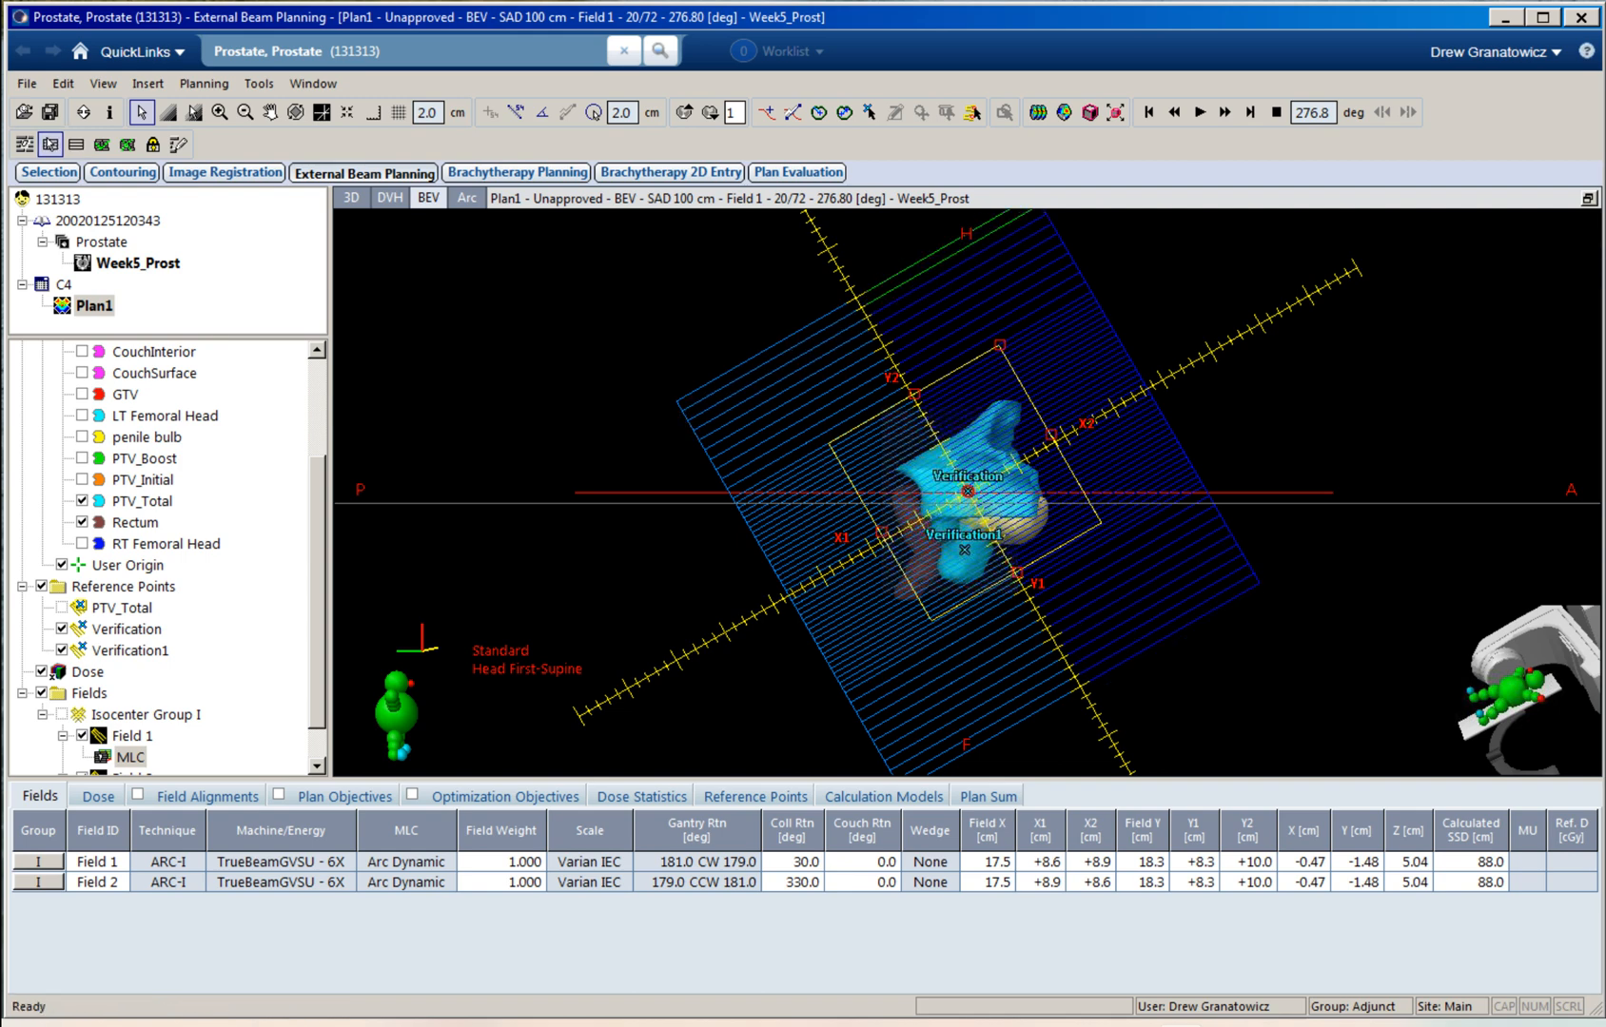
left_click(1168, 630, "shift")
left_click_drag(1150, 600, 1347, 492)
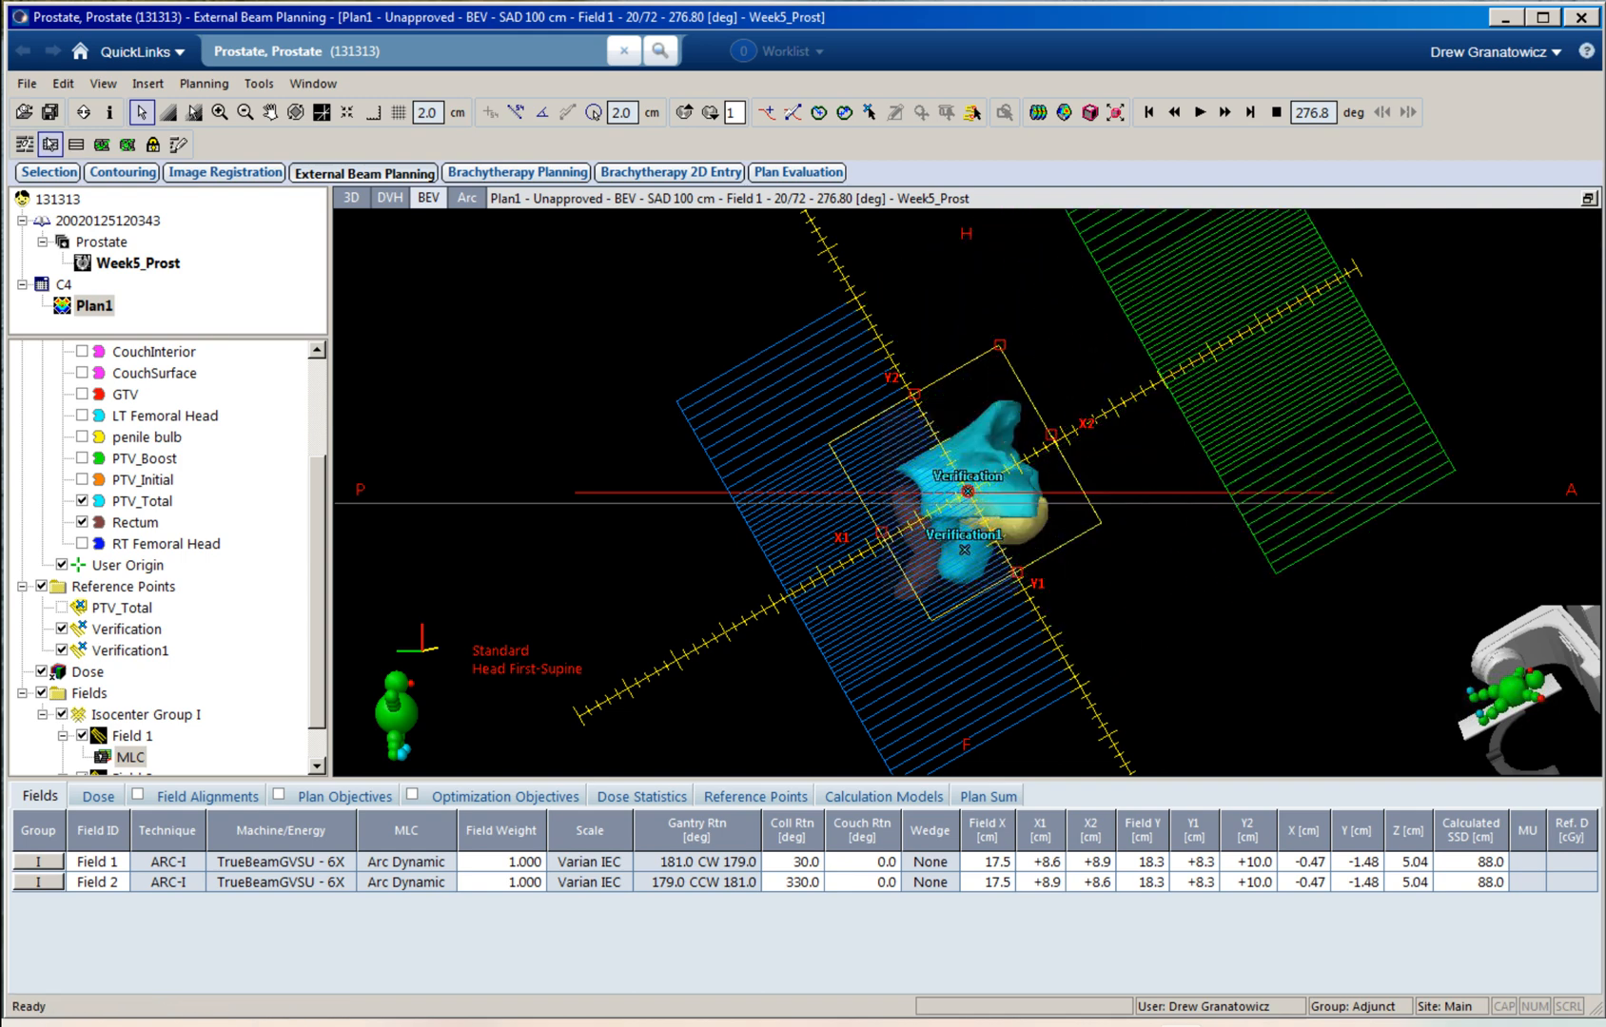
scroll(889, 599, "up", 5)
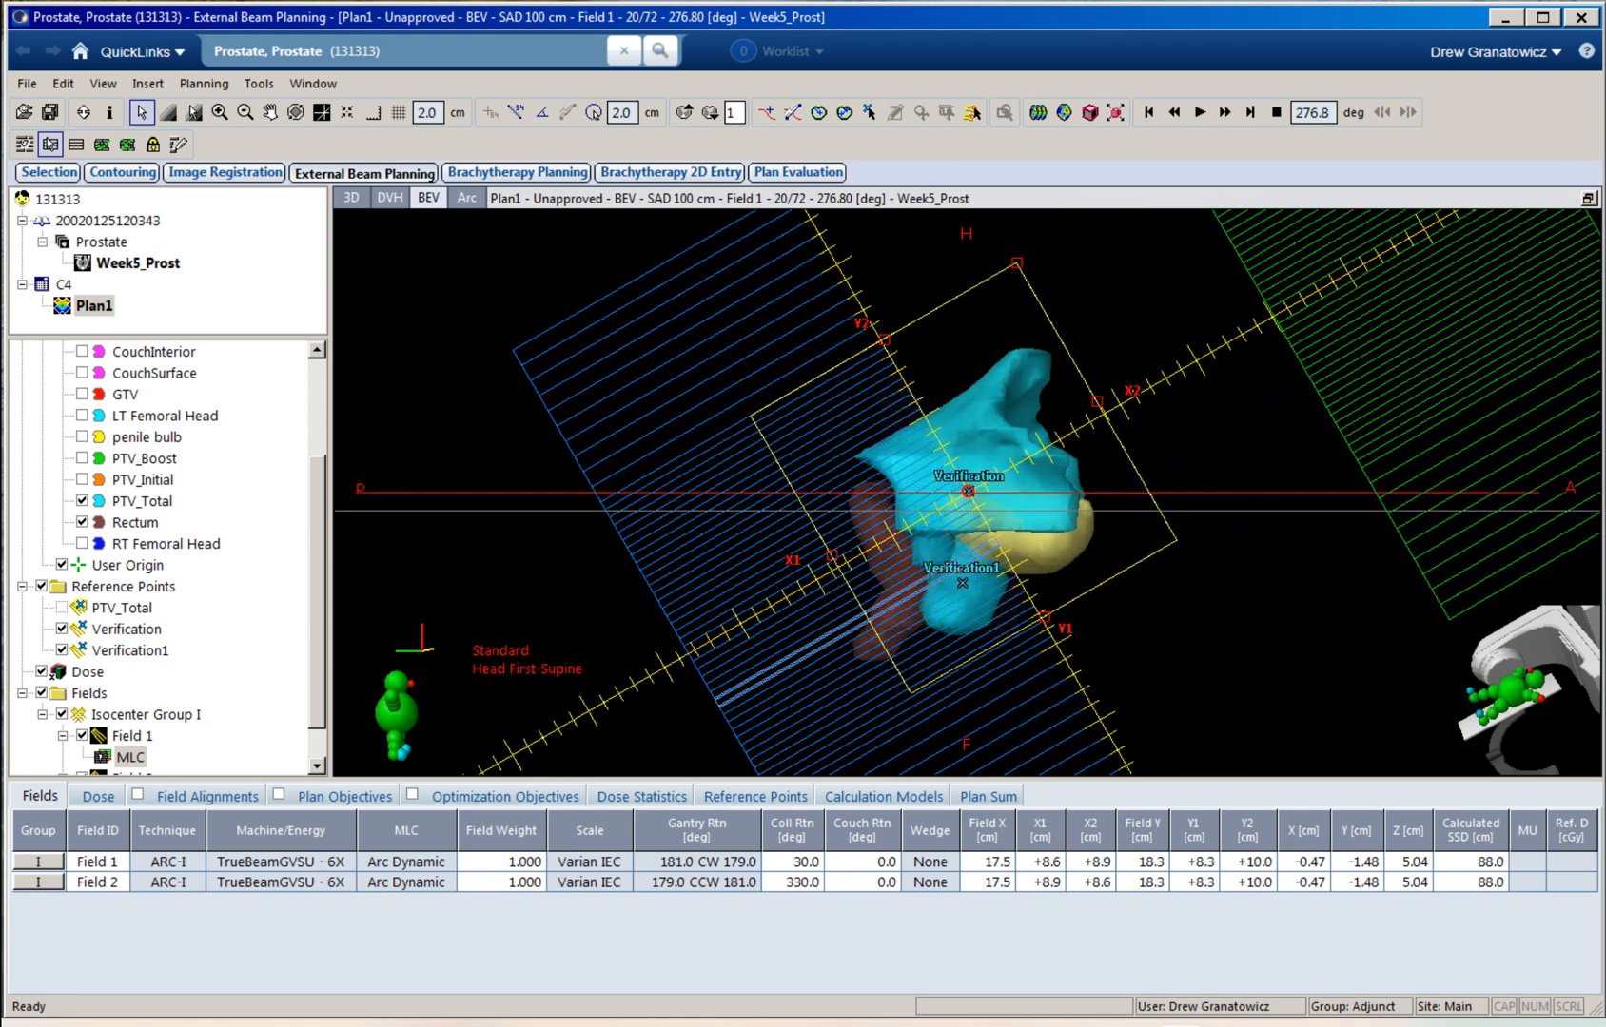
scroll(967, 491, "down", 5)
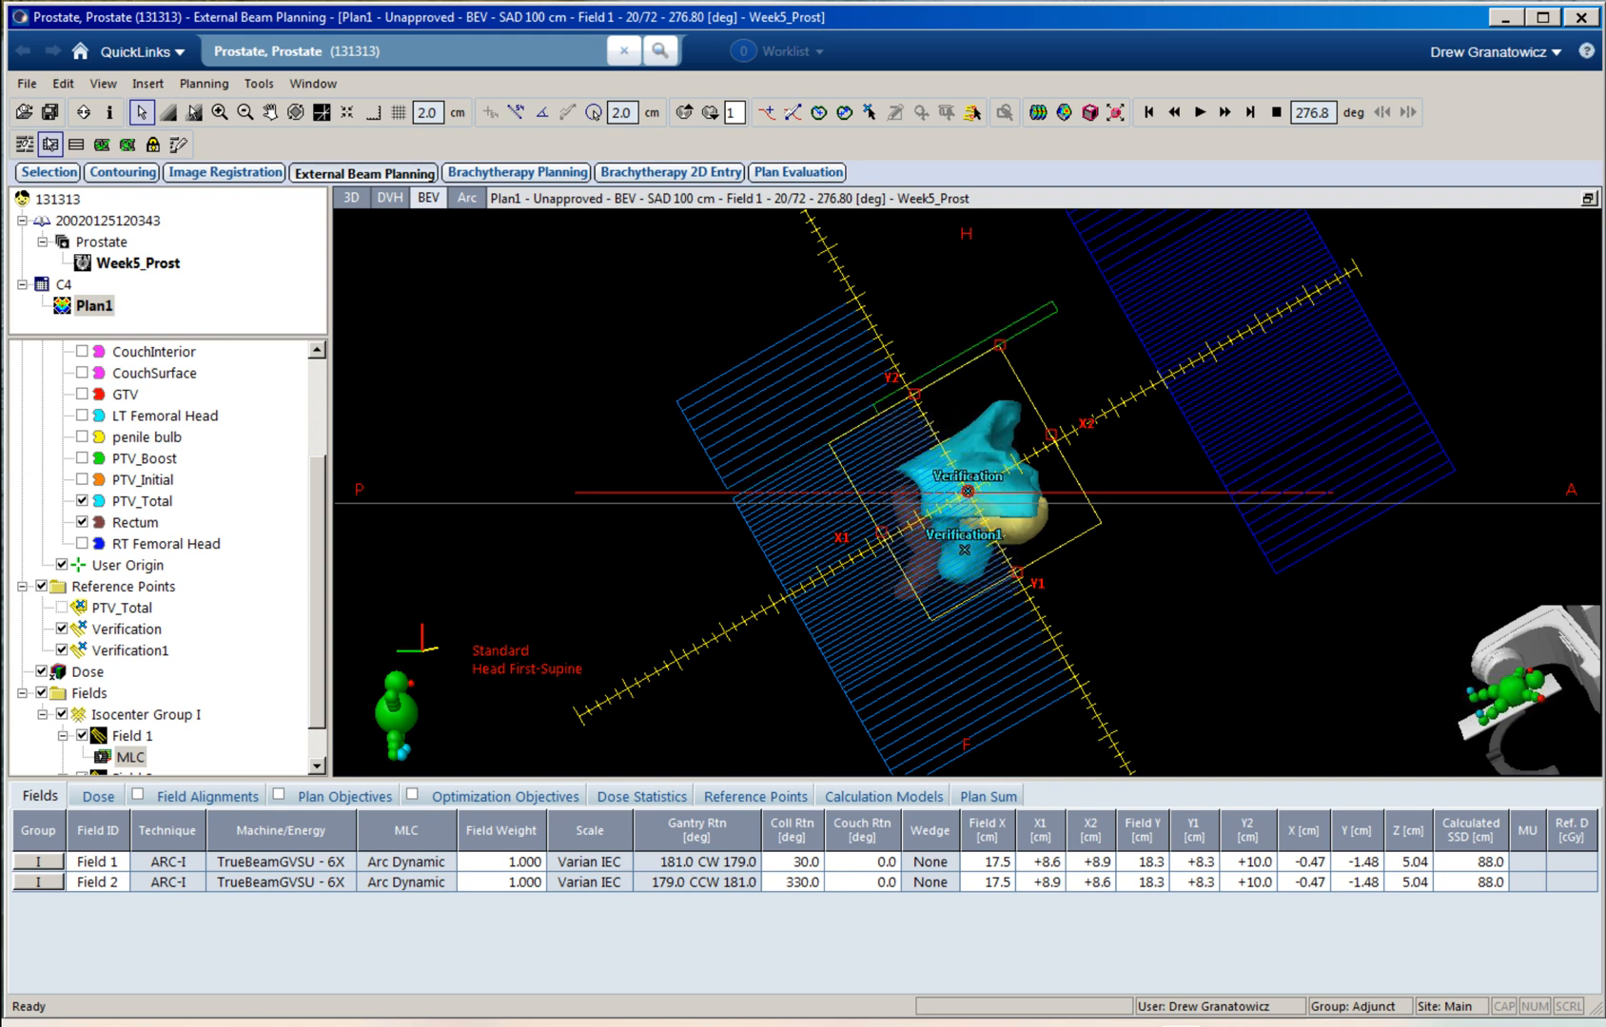
Step: Widen Field 1's X2 jaw to about 15.1 cm and move a group of X1-side MLC leaves toward PTV_Total
left_click_drag(1051, 435, 1111, 400)
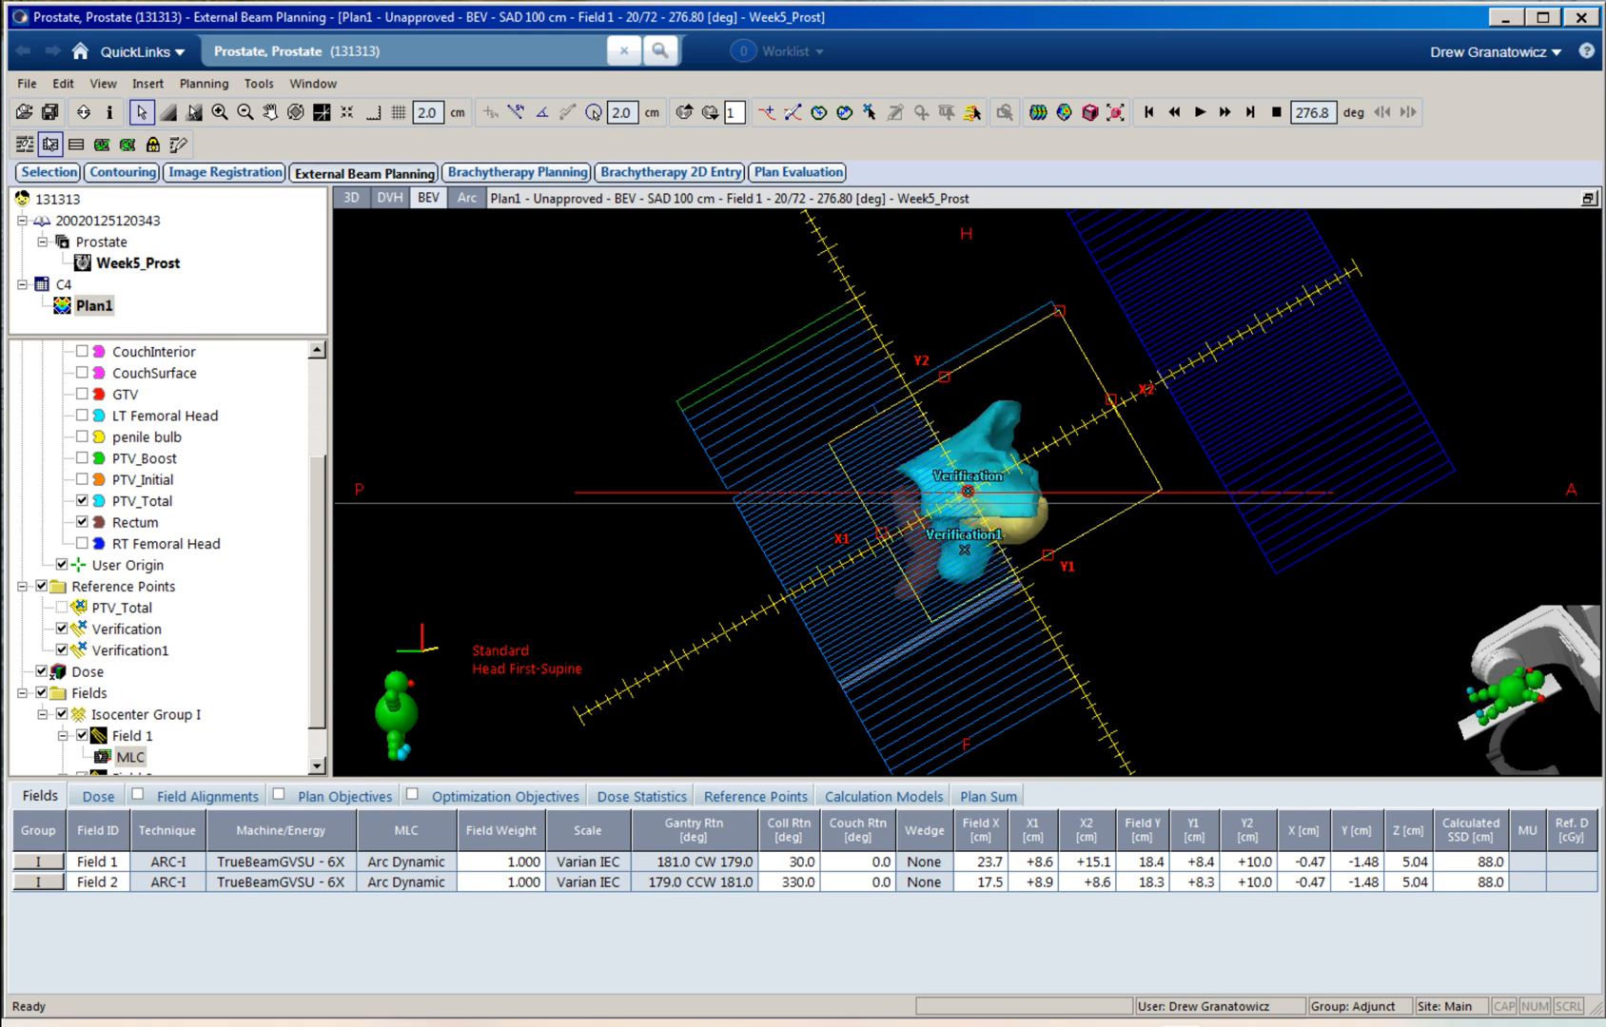
left_click(999, 724, "shift")
left_click_drag(991, 708, 1014, 695)
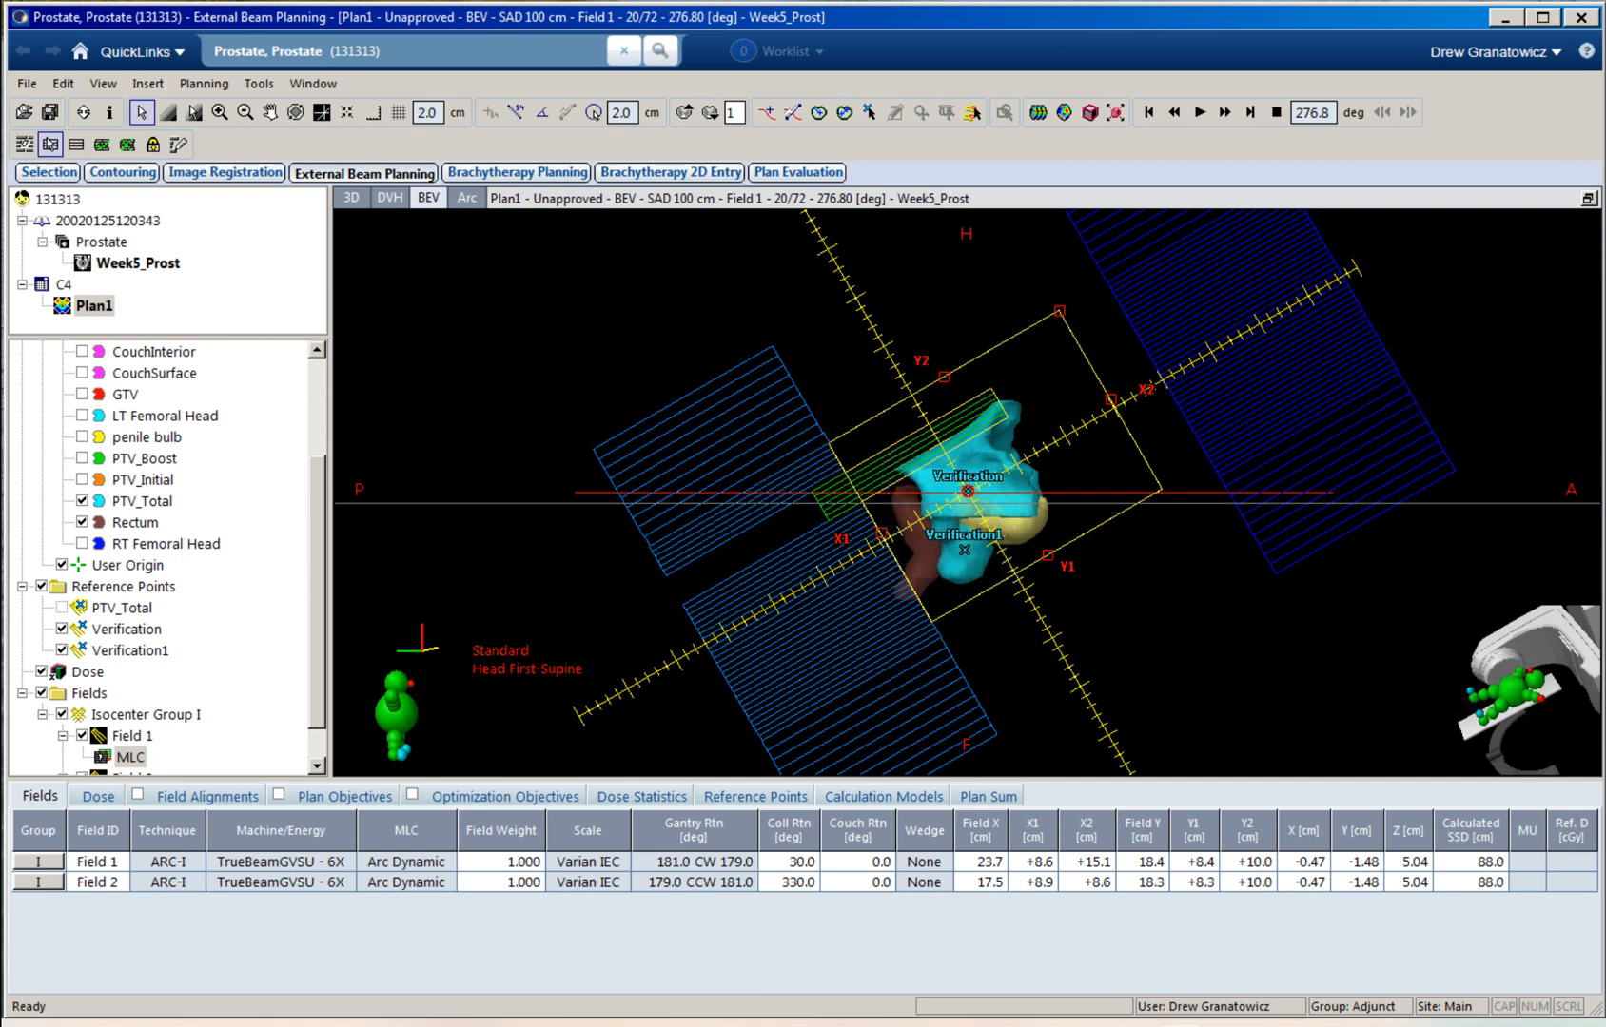
Step: Reapply the arc geometry to Plan1 with 1 isocenter and 2 full rotations, 0.50 cm target margin and fixed 30° collimator angle
left_click(203, 84)
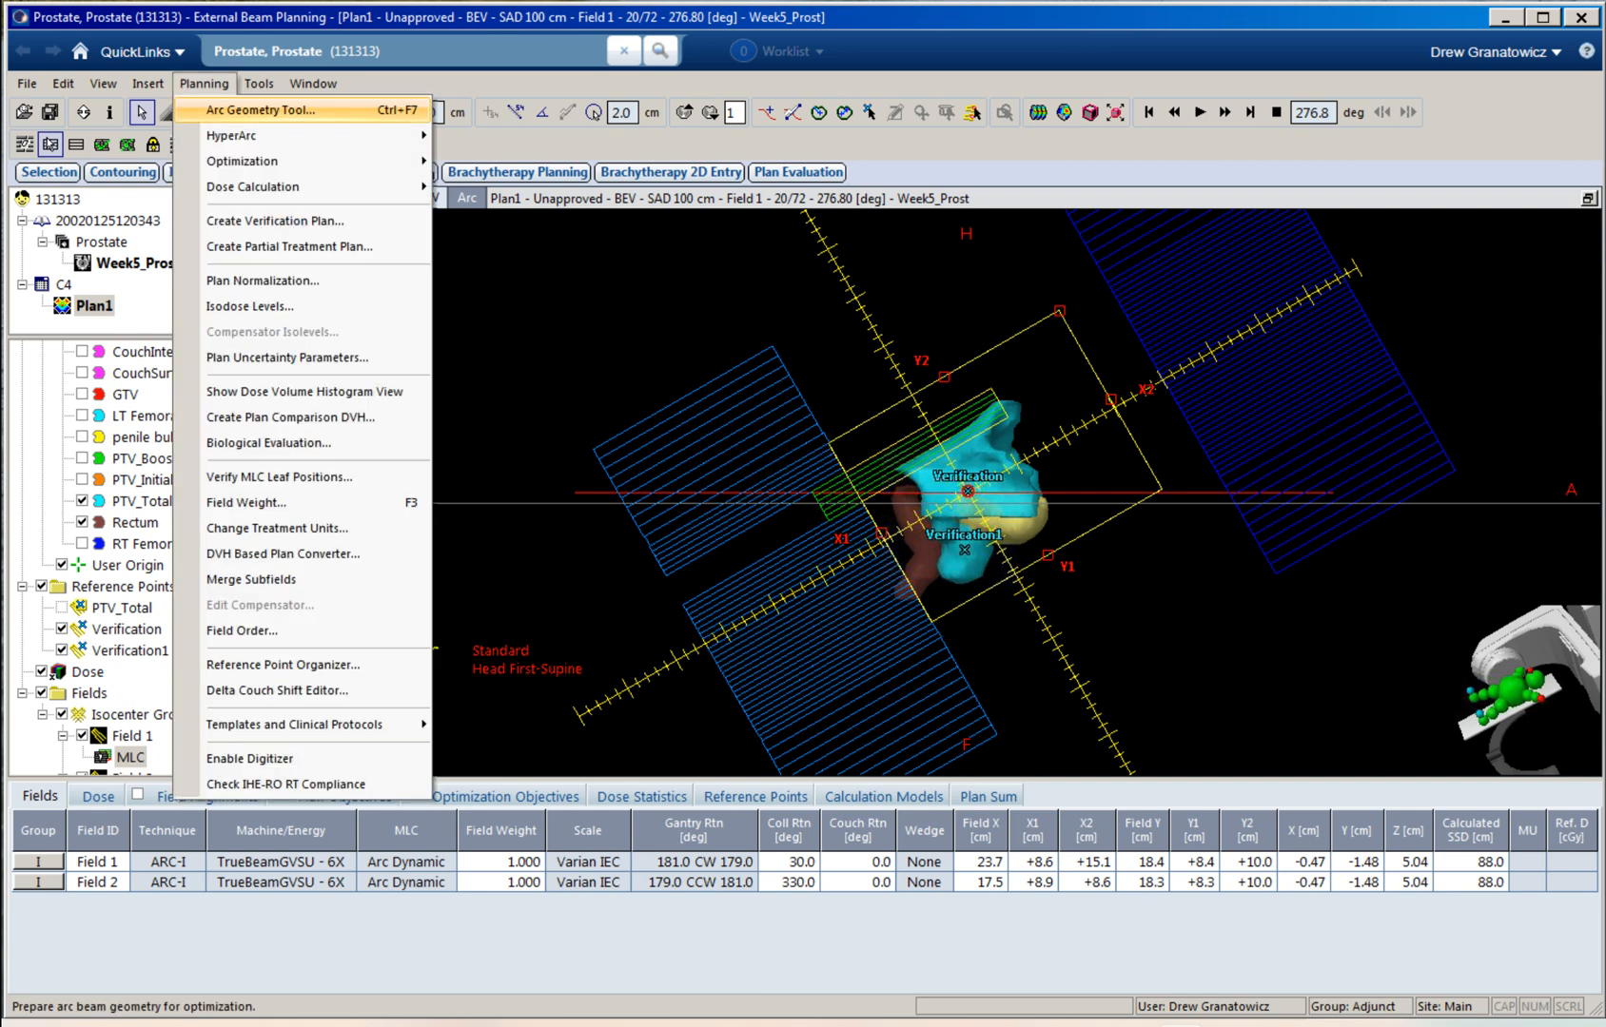
left_click(238, 107)
left_click(837, 368)
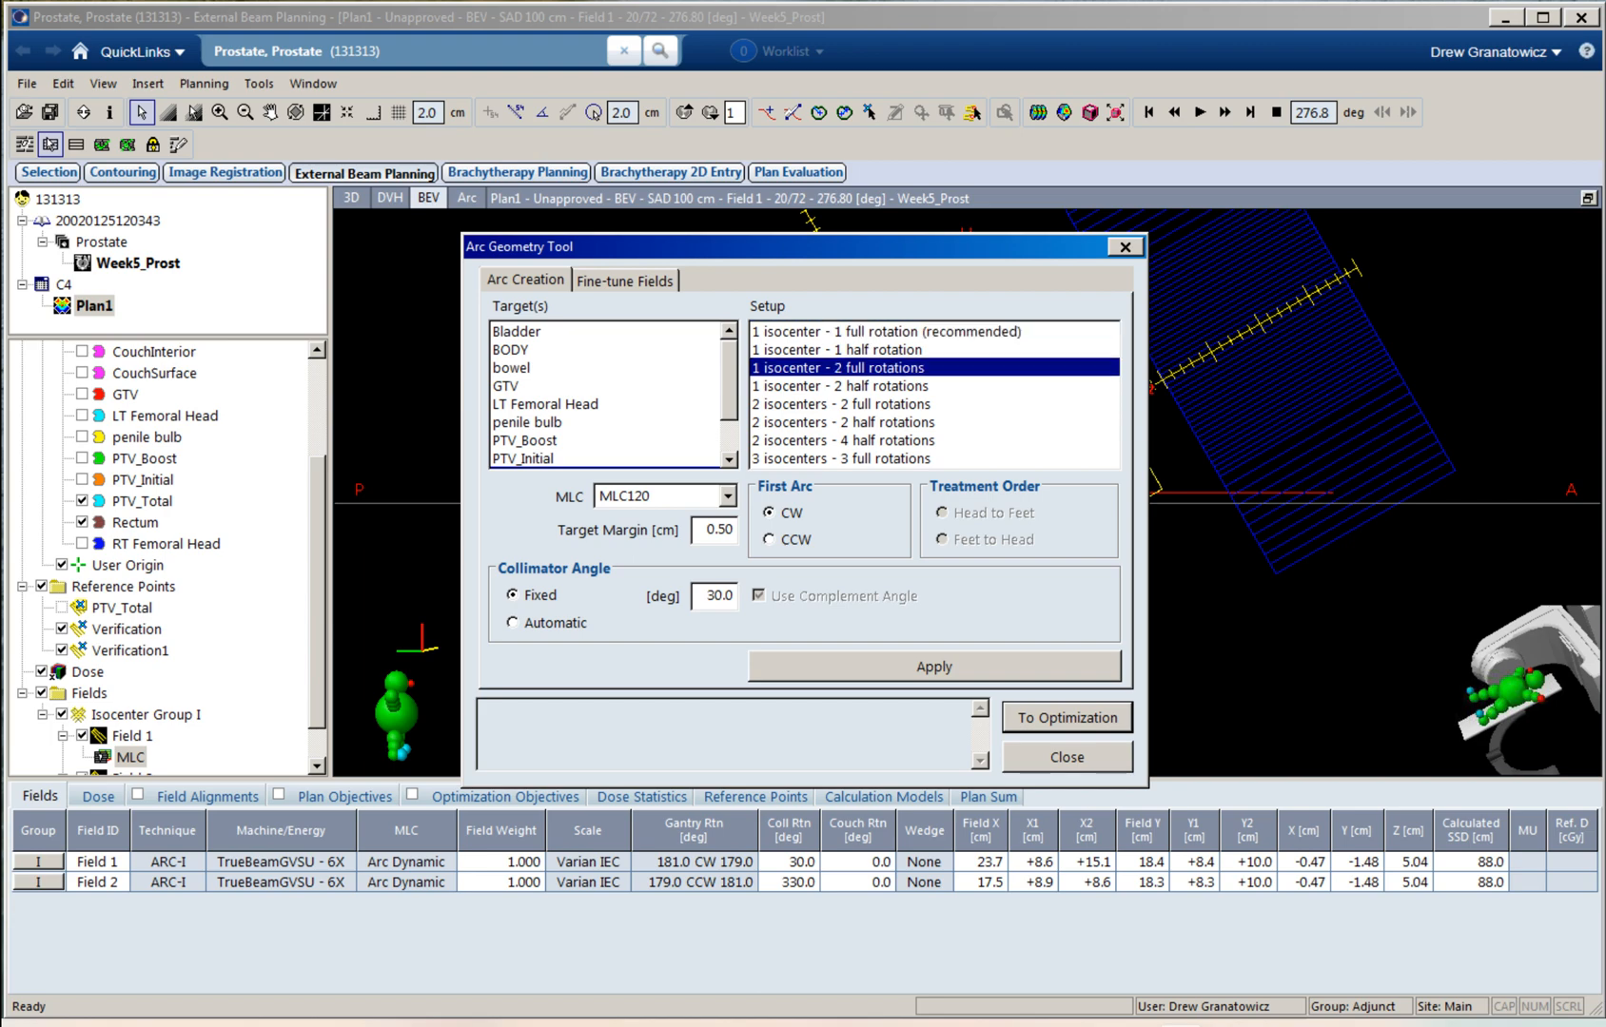
left_click(934, 667)
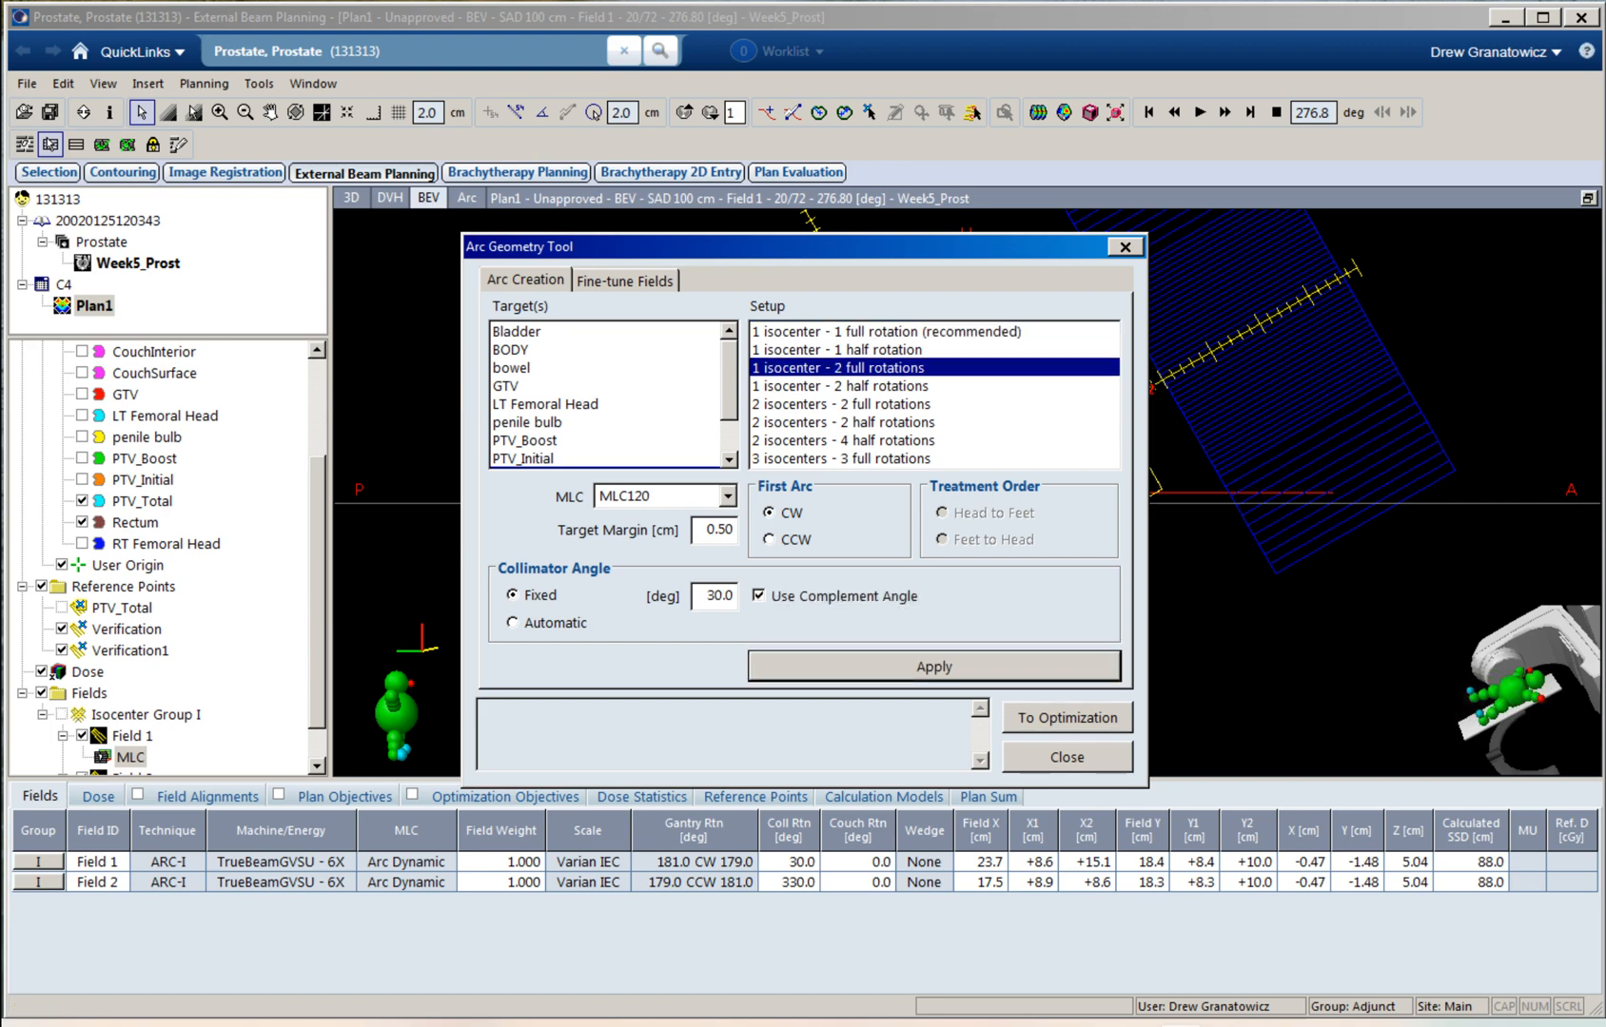
left_click(1066, 757)
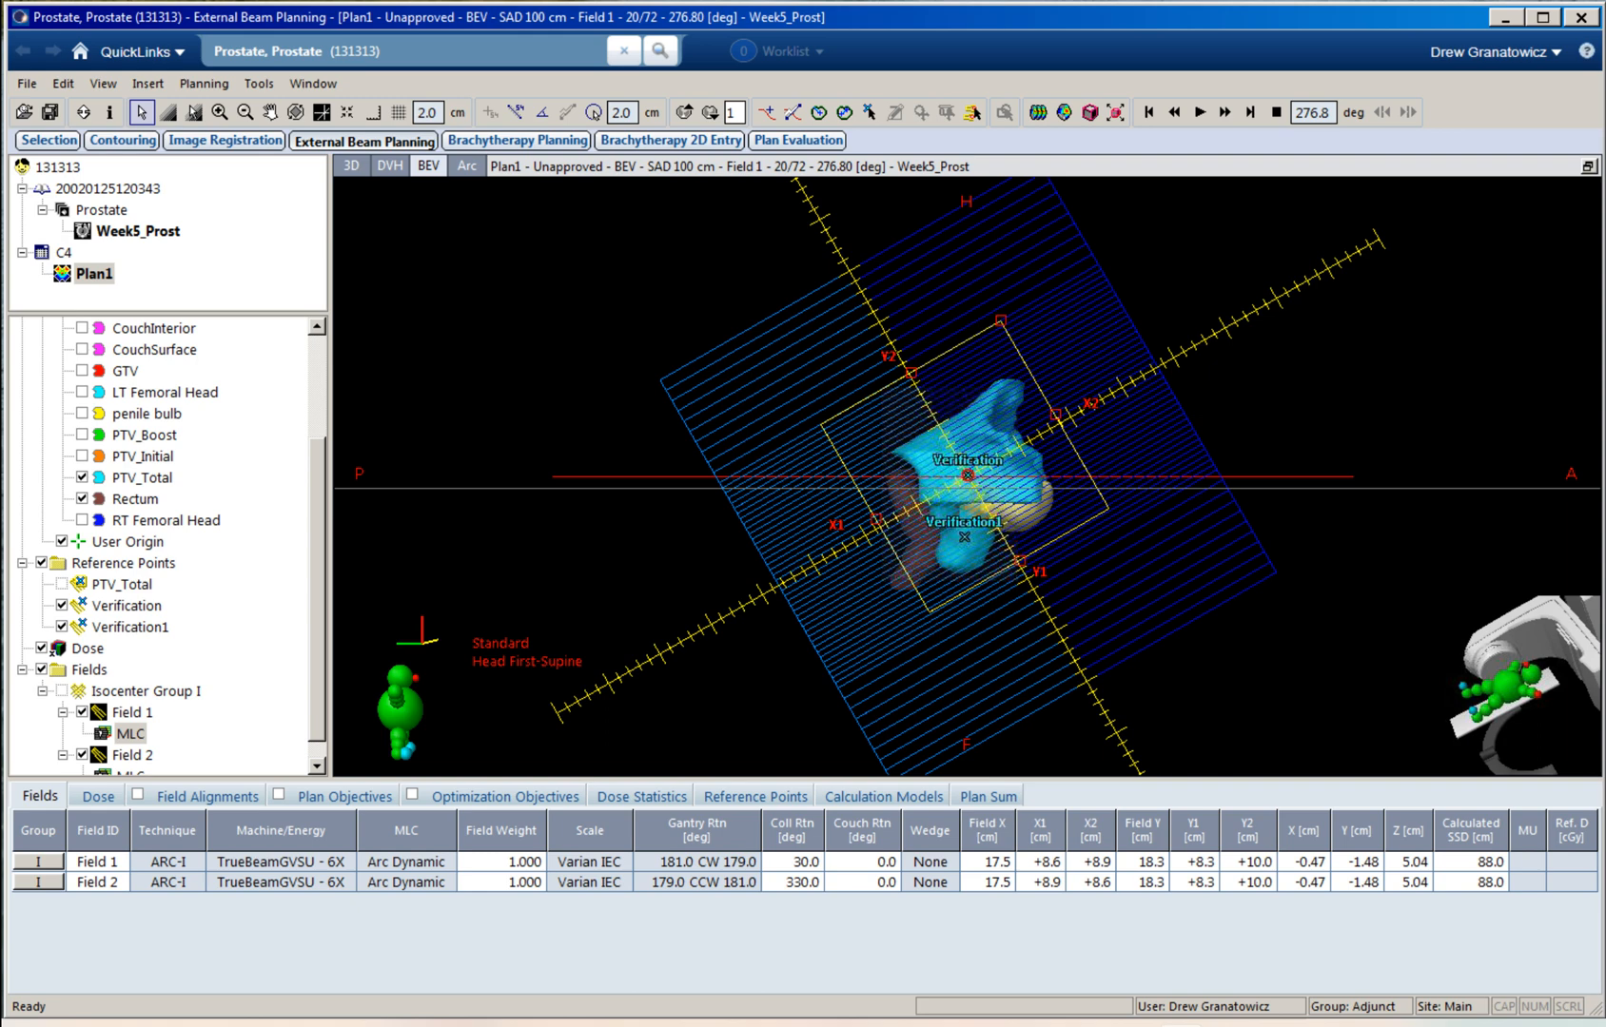
Step: Narrow Field 1's X1 jaw to about 5.6 cm and Field 2's X2 jaw to about 6.0 cm
left_click_drag(876, 521, 904, 502)
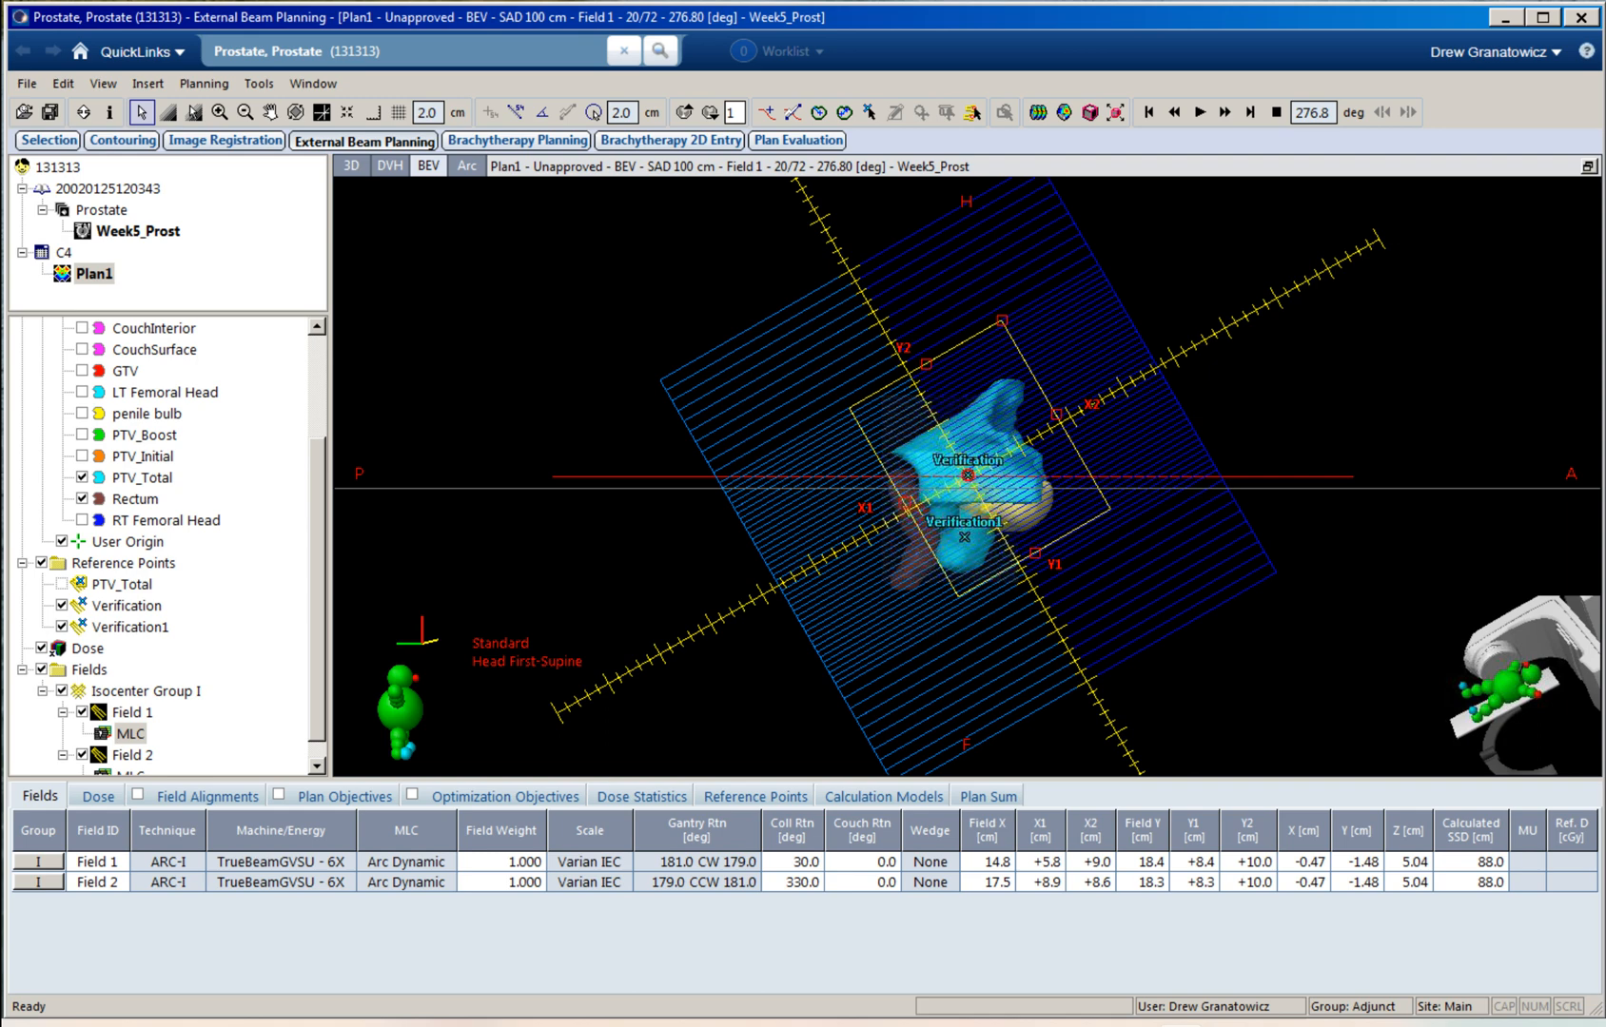
left_click_drag(905, 502, 907, 500)
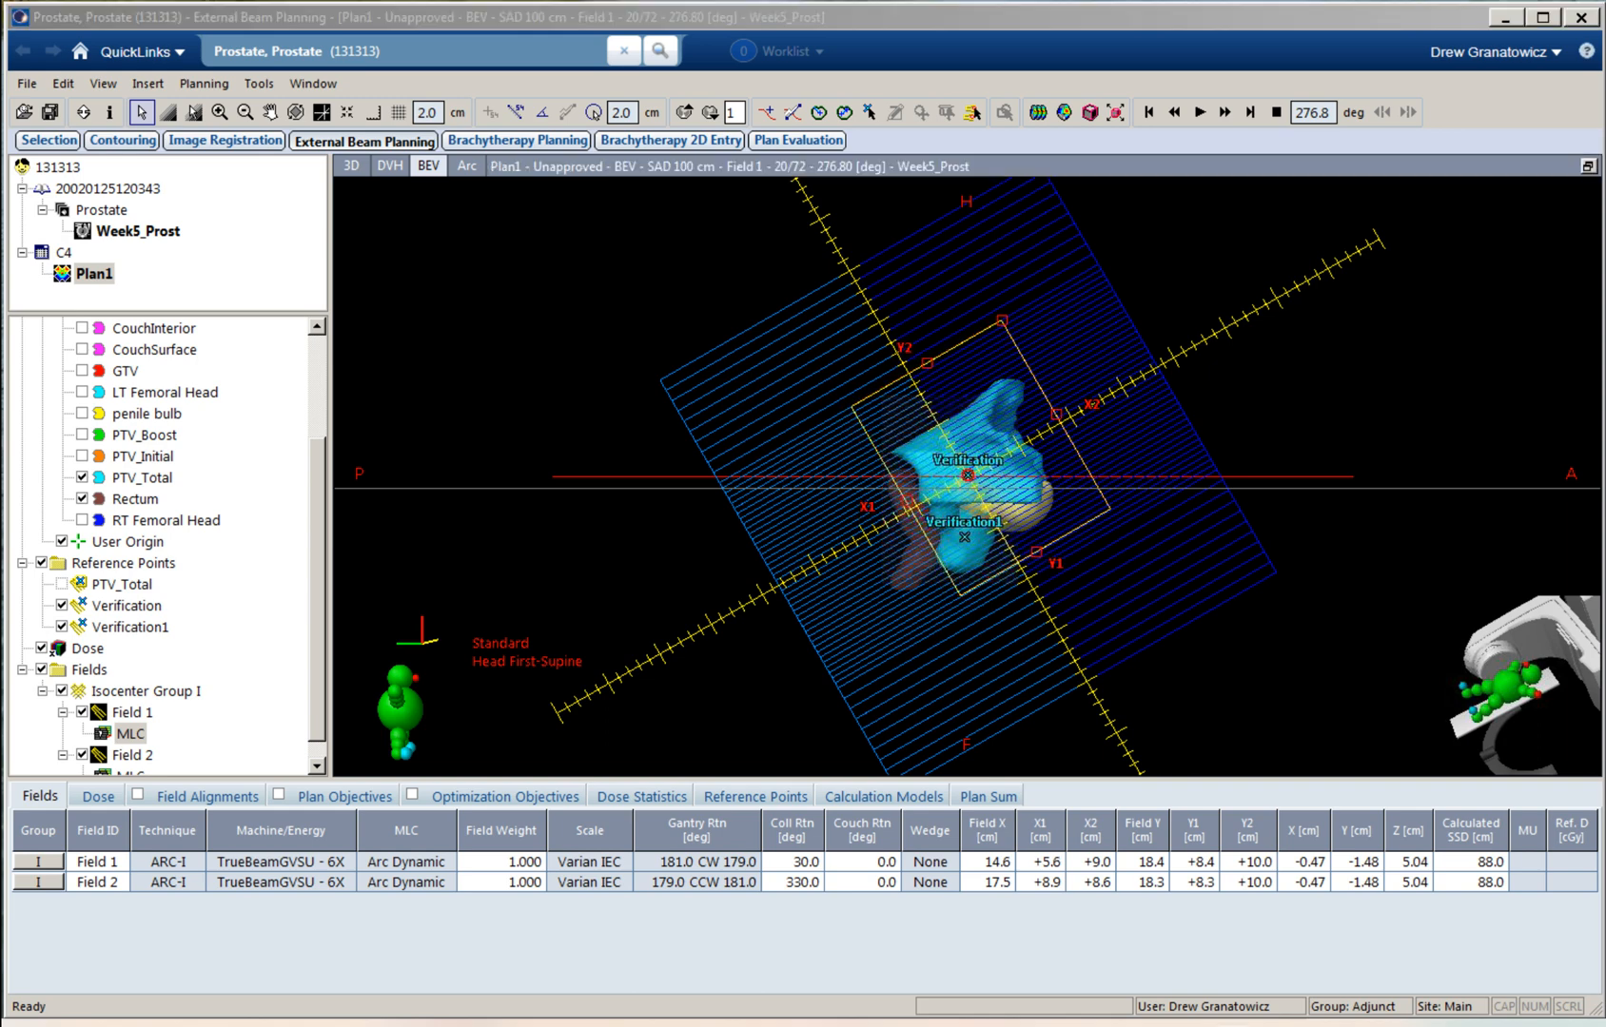
left_click(132, 755)
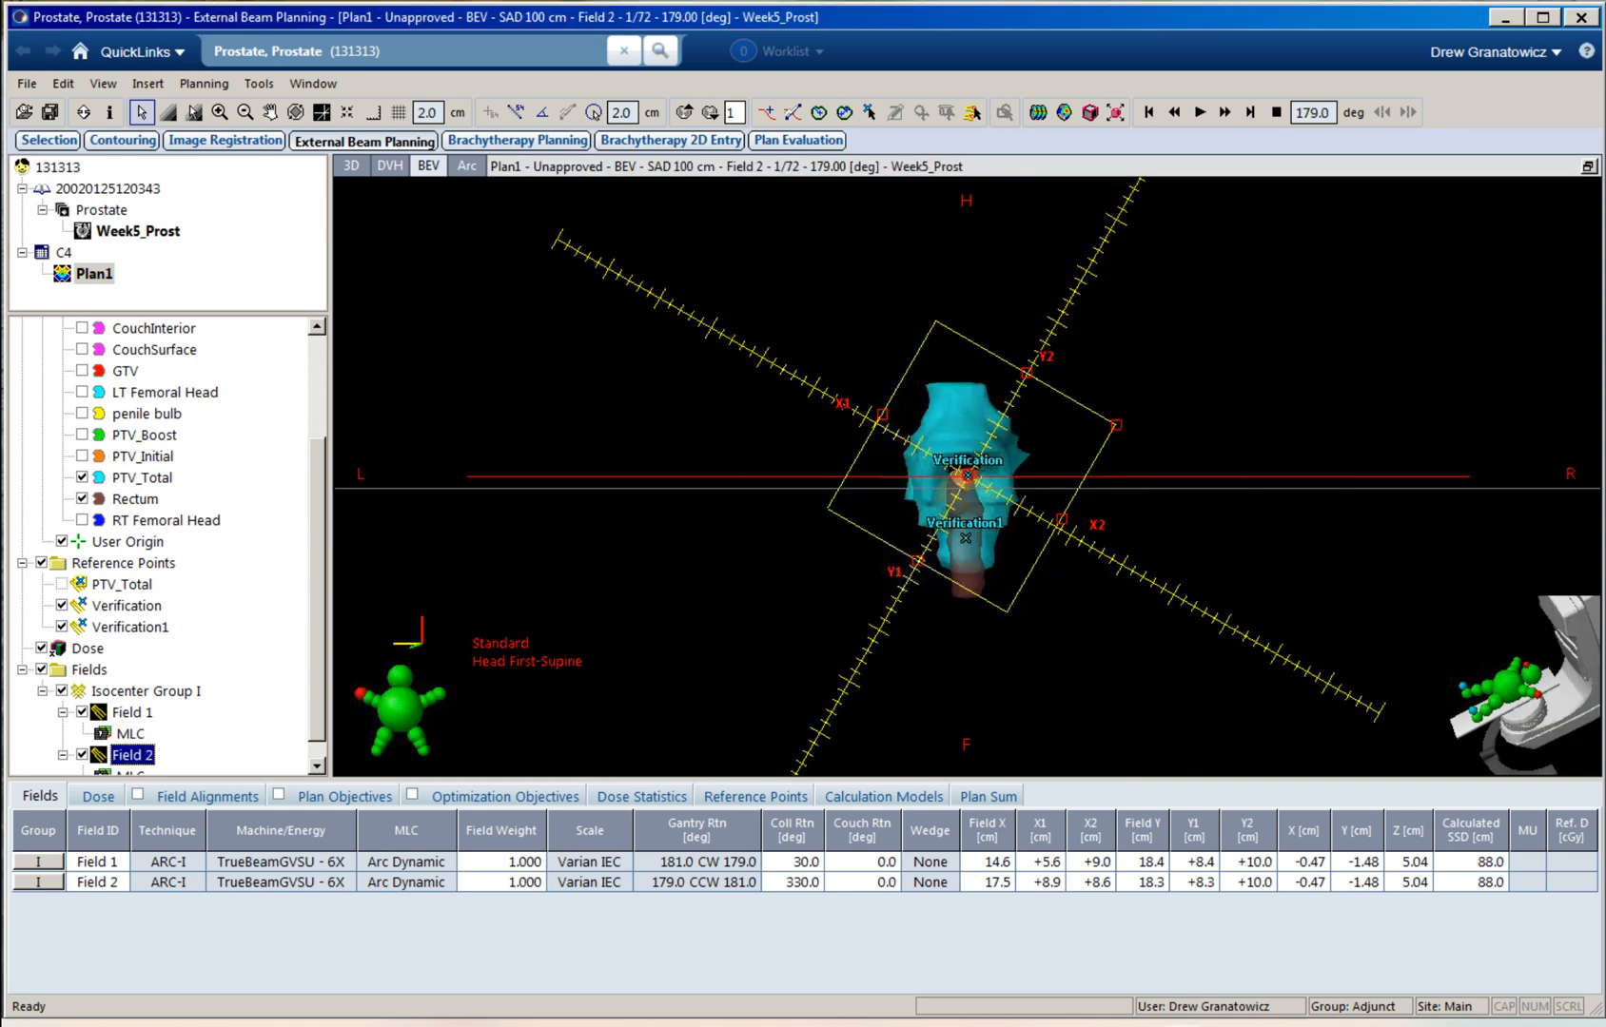
left_click_drag(1061, 520, 1035, 504)
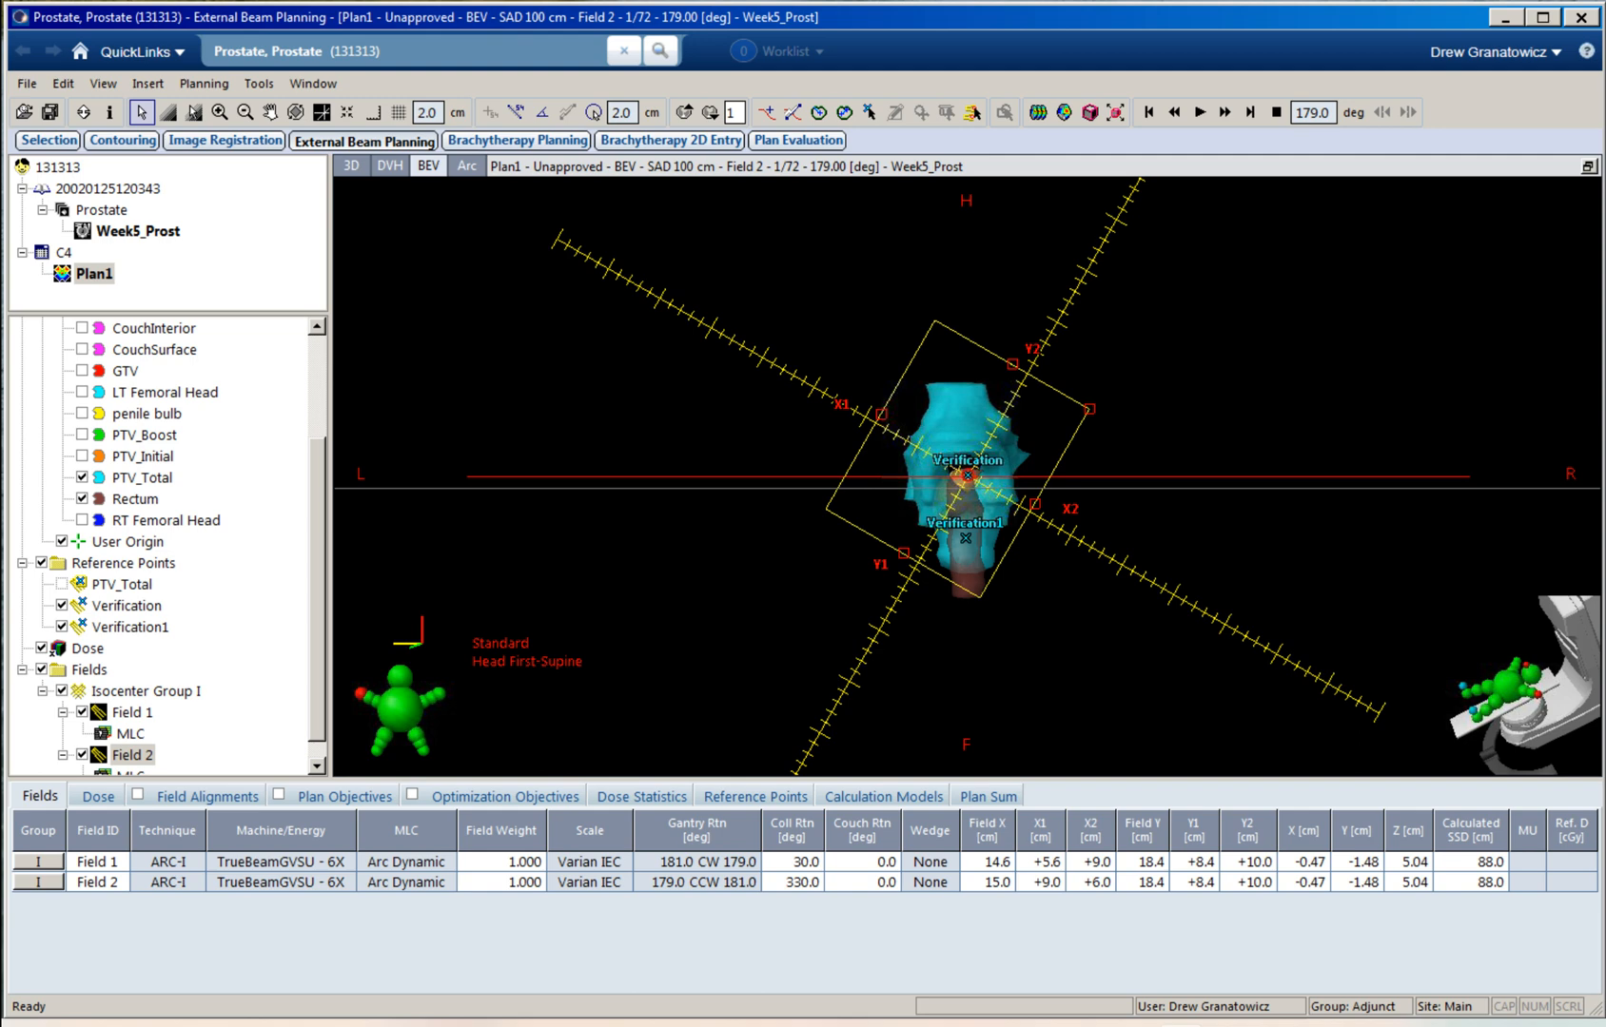
Step: Run both arcs through their gantry angles in the beam's eye view to check jaw coverage of PTV_Total
left_click(1225, 112)
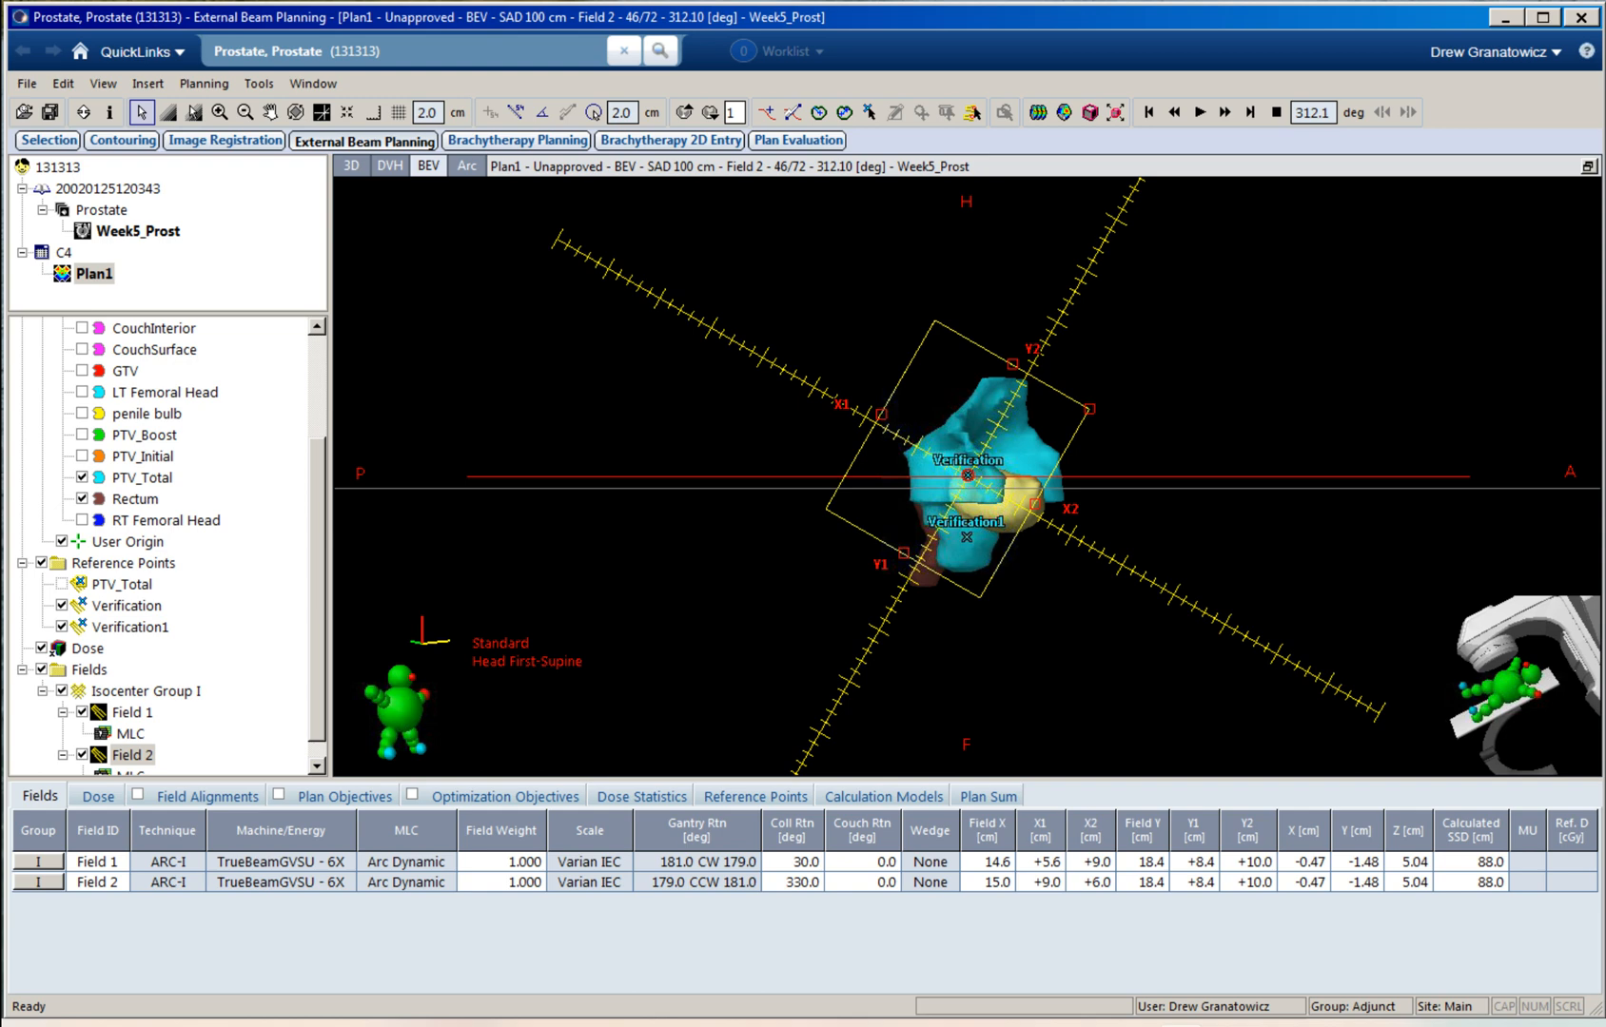
left_click(130, 734)
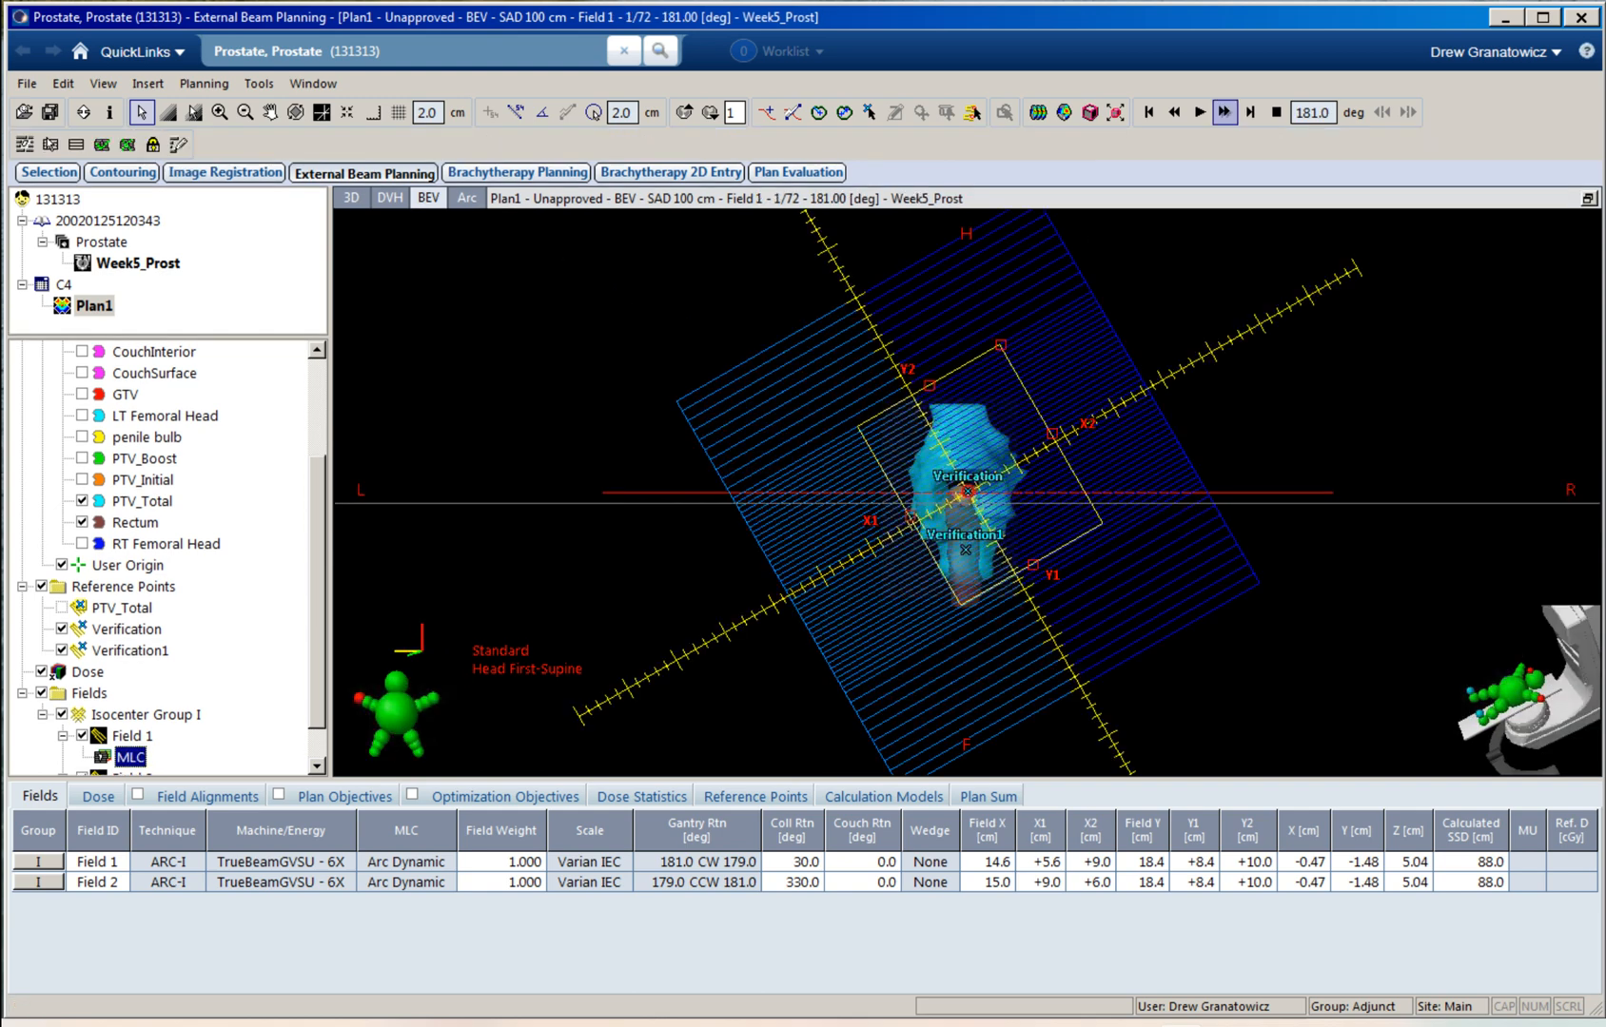
left_click(1224, 112)
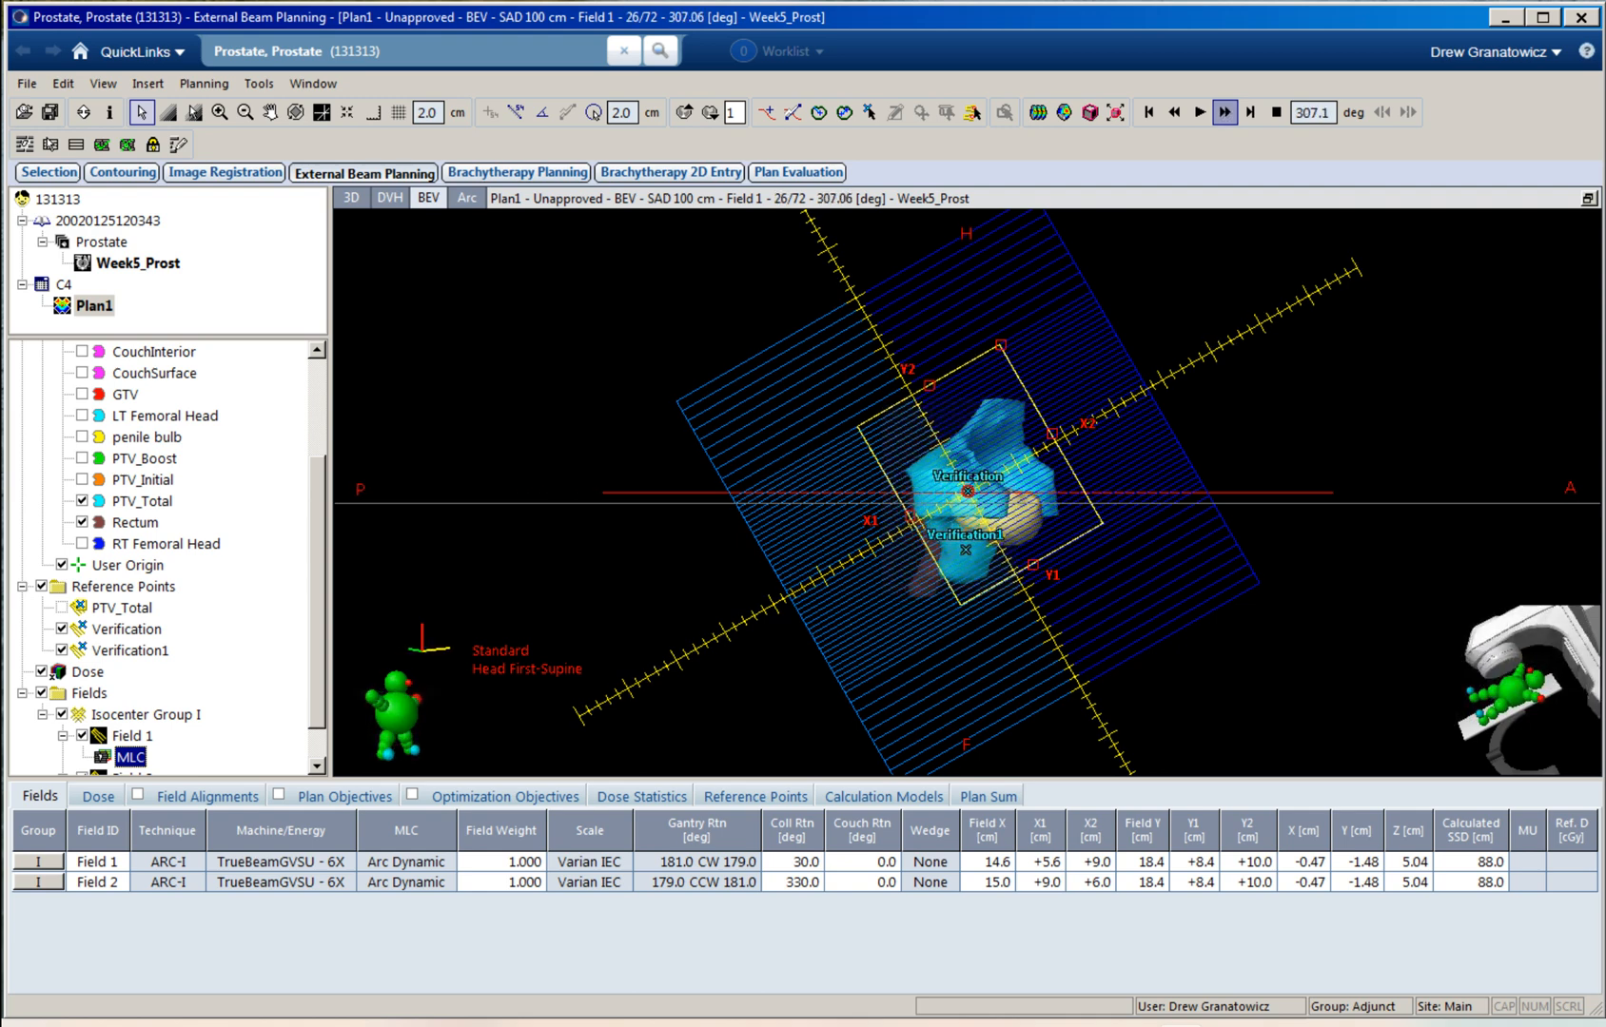
left_click(1174, 113)
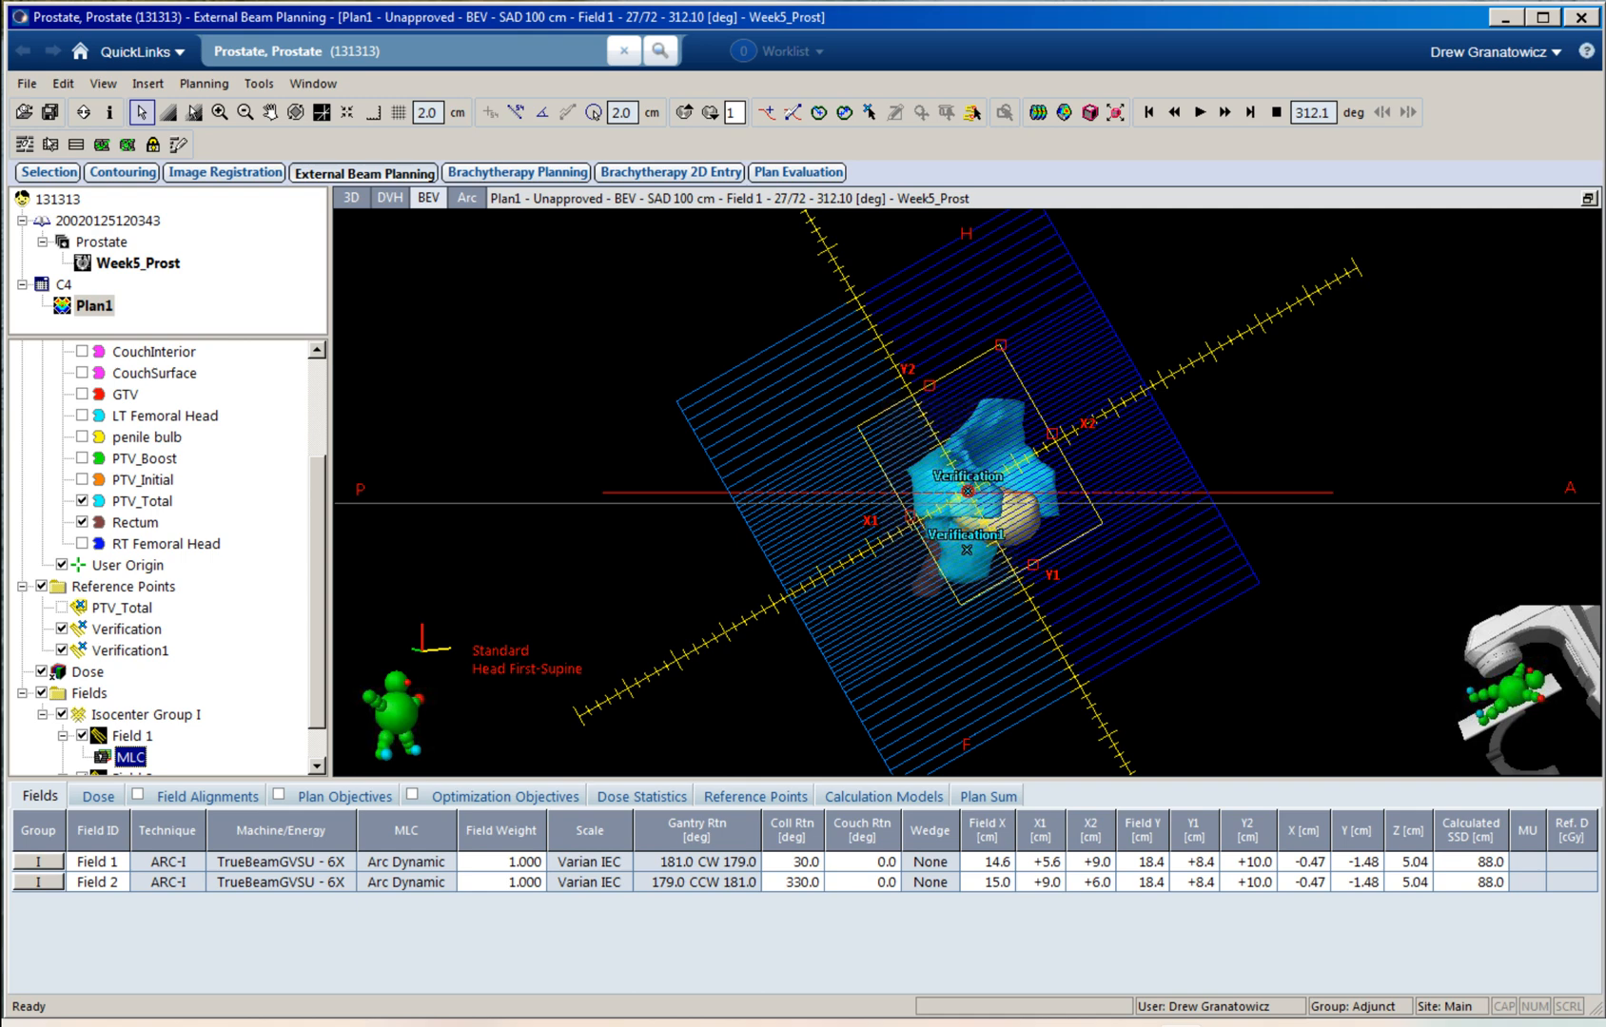
scroll(167, 560, "down", 1)
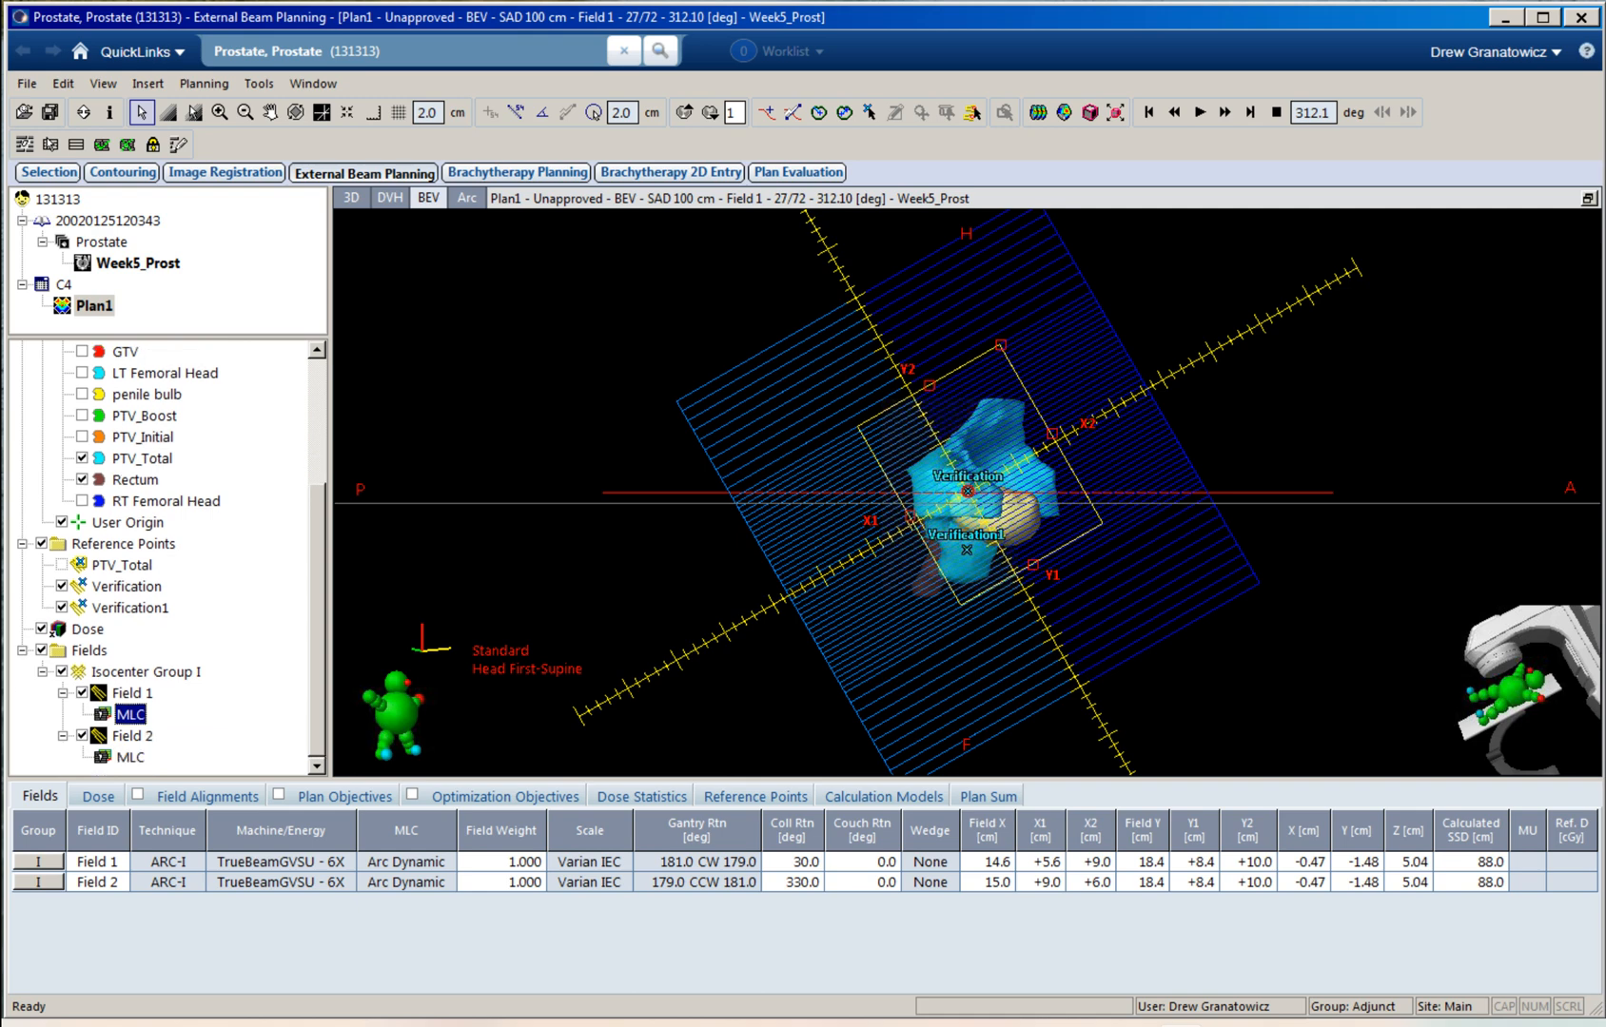
left_click(132, 736)
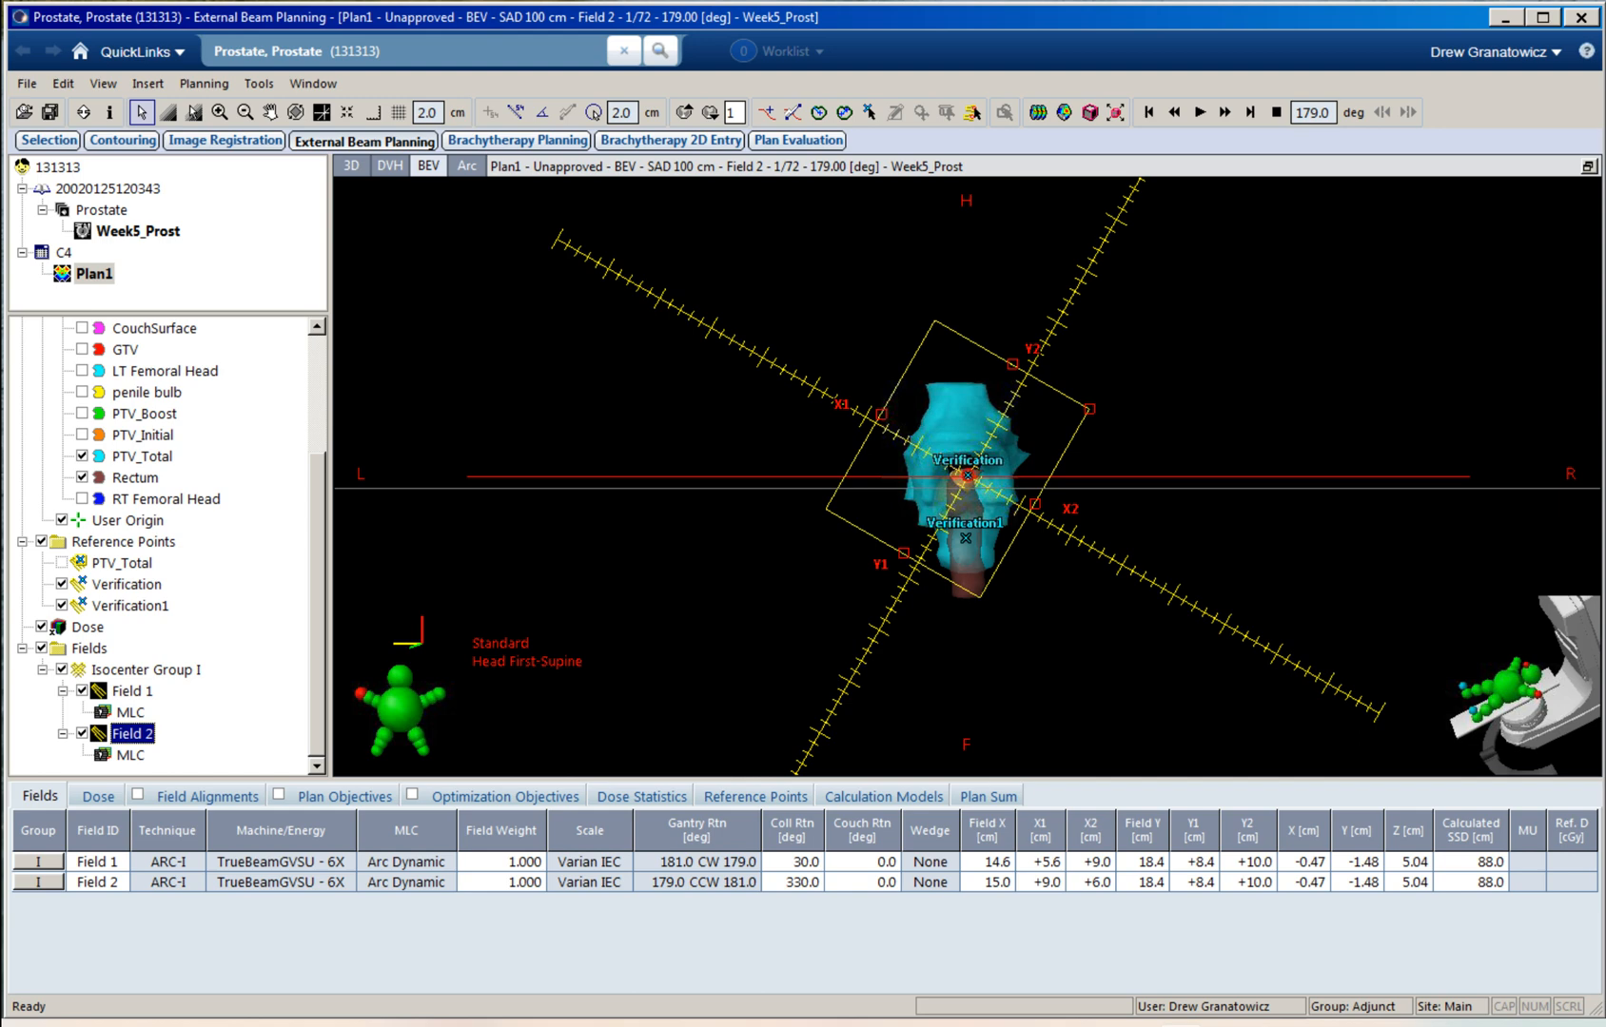
Step: Adjust Field 1's X2 jaw to about 8.4 cm and its X1 jaw to about 5.7 cm
left_click(130, 712)
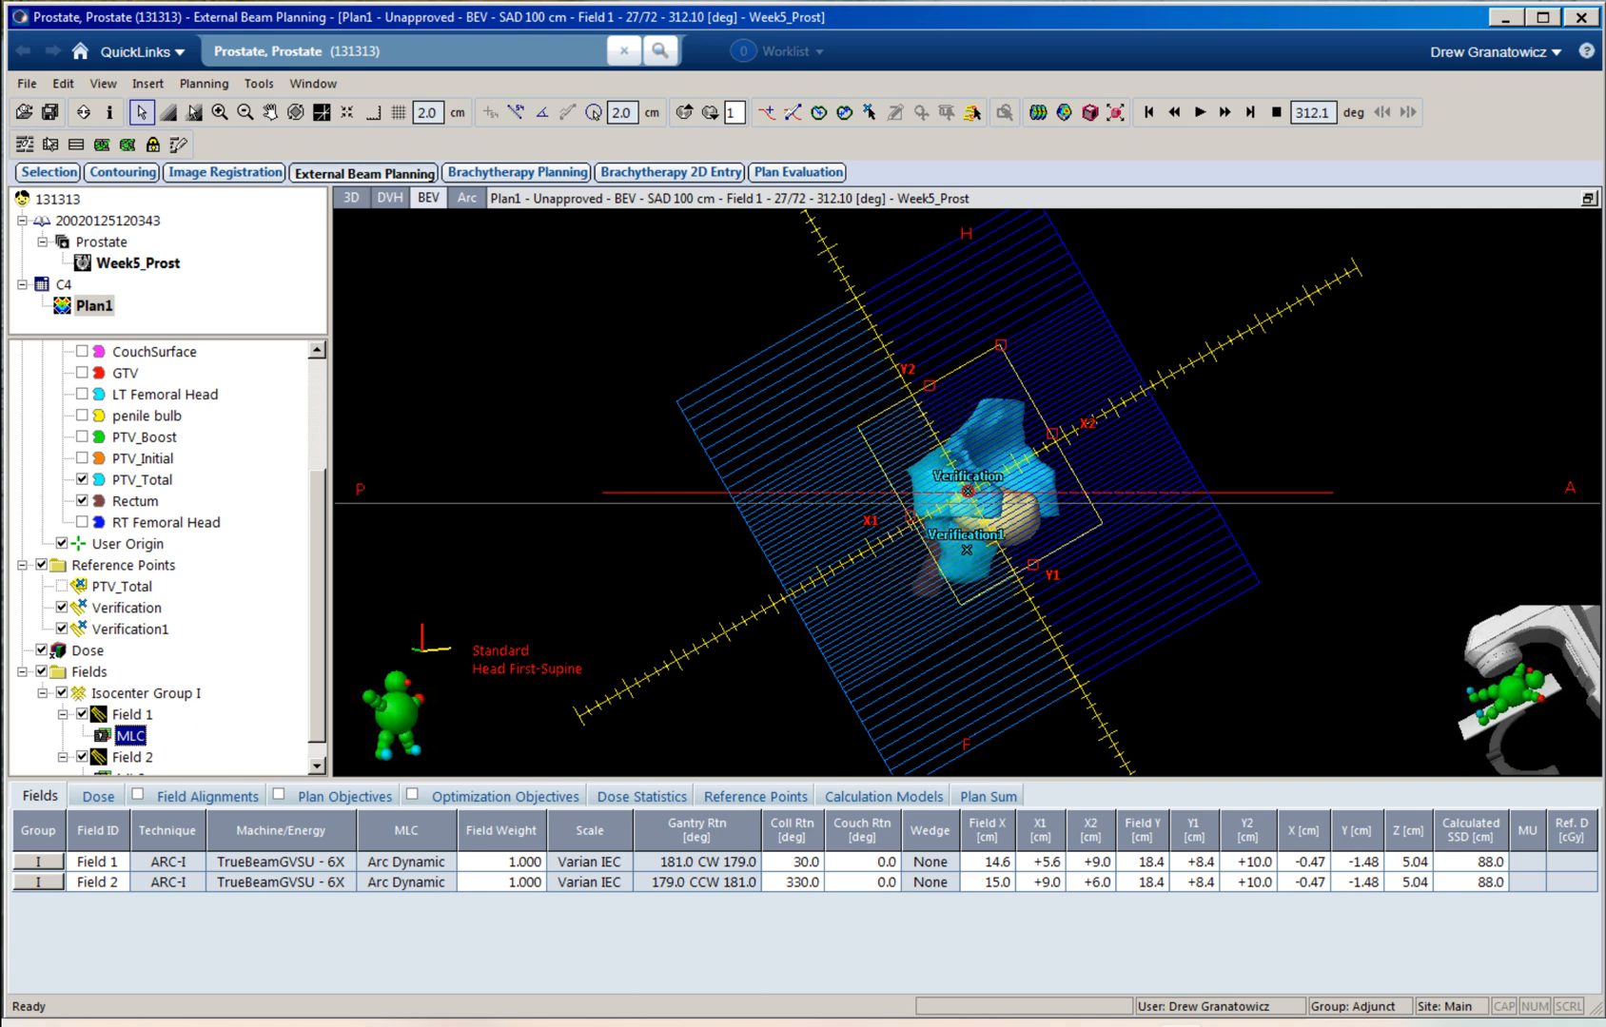
left_click_drag(1052, 434, 1046, 437)
left_click_drag(910, 517, 908, 518)
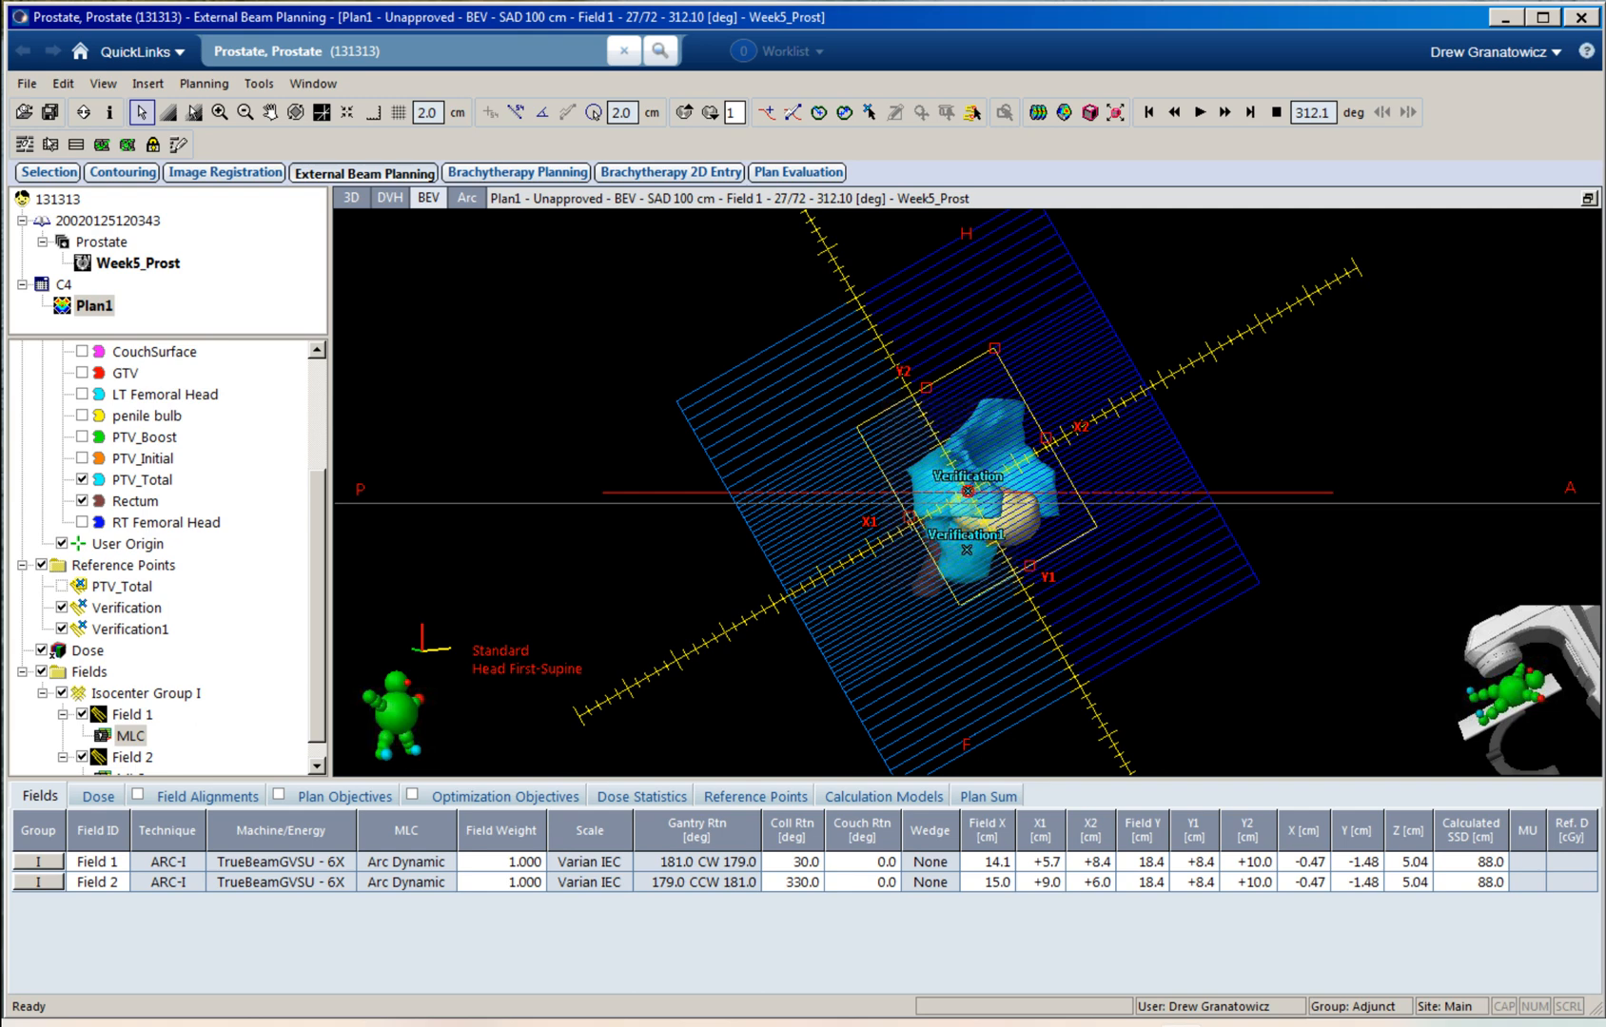
Step: At about 58° gantry, fit Field 1's X1 jaw to 7.3 cm and X2 to 6.5 cm, and play the remaining arc
left_click(1225, 113)
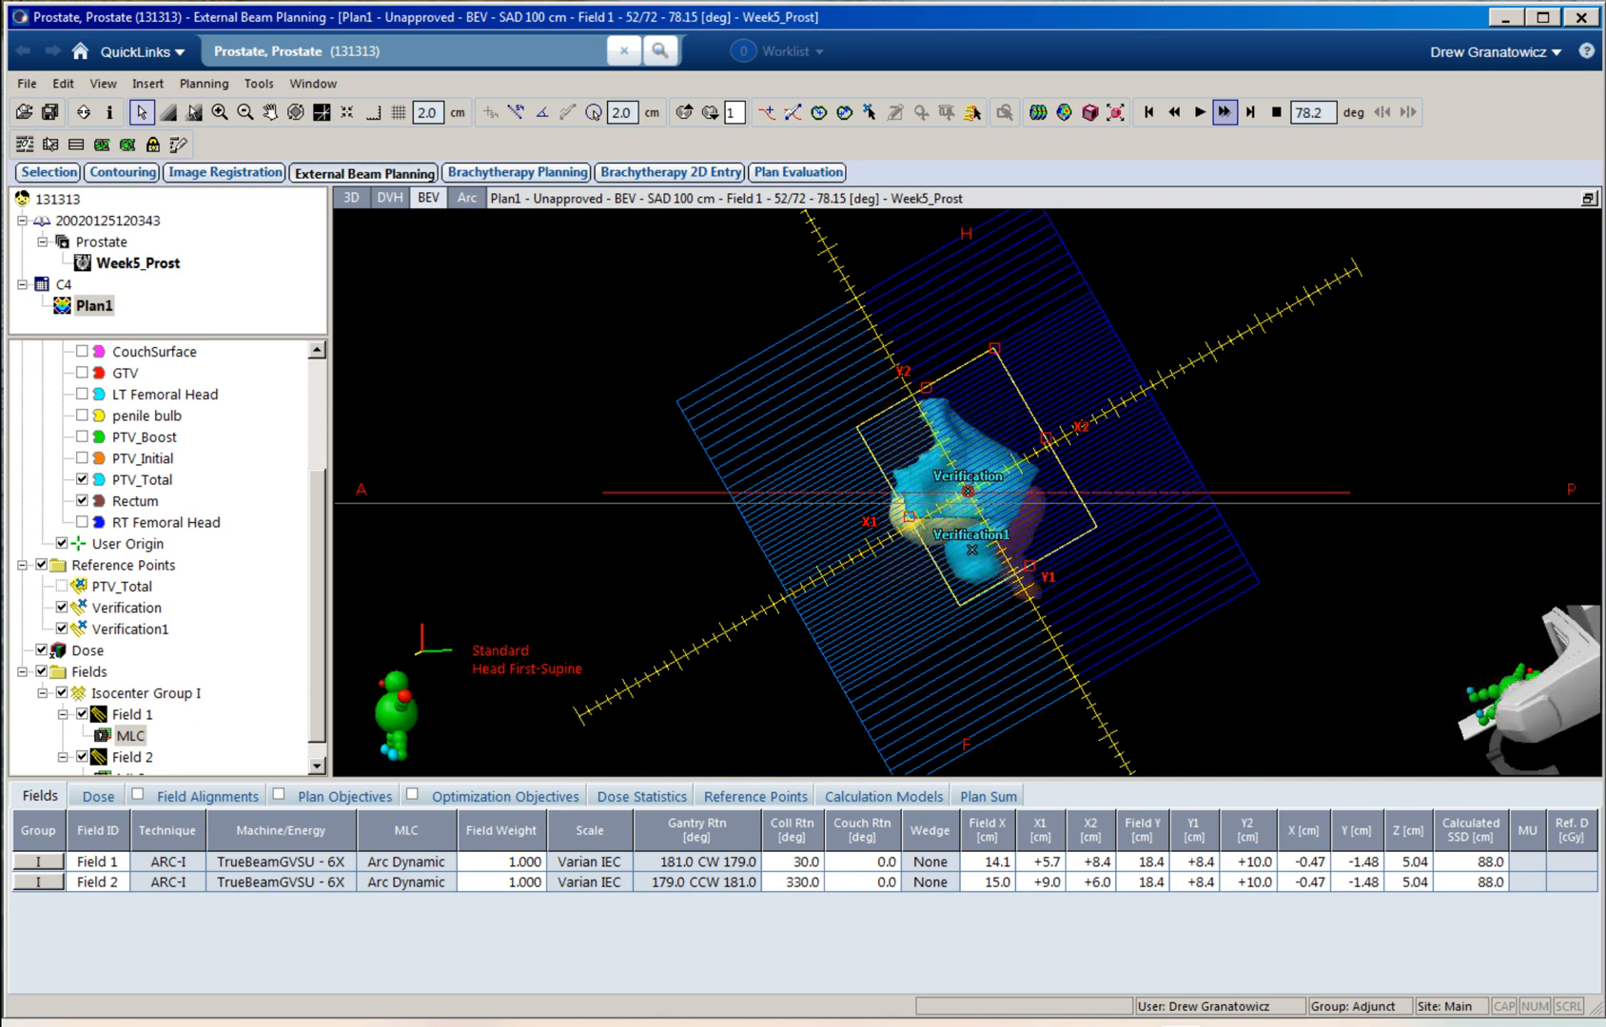
left_click(1173, 112)
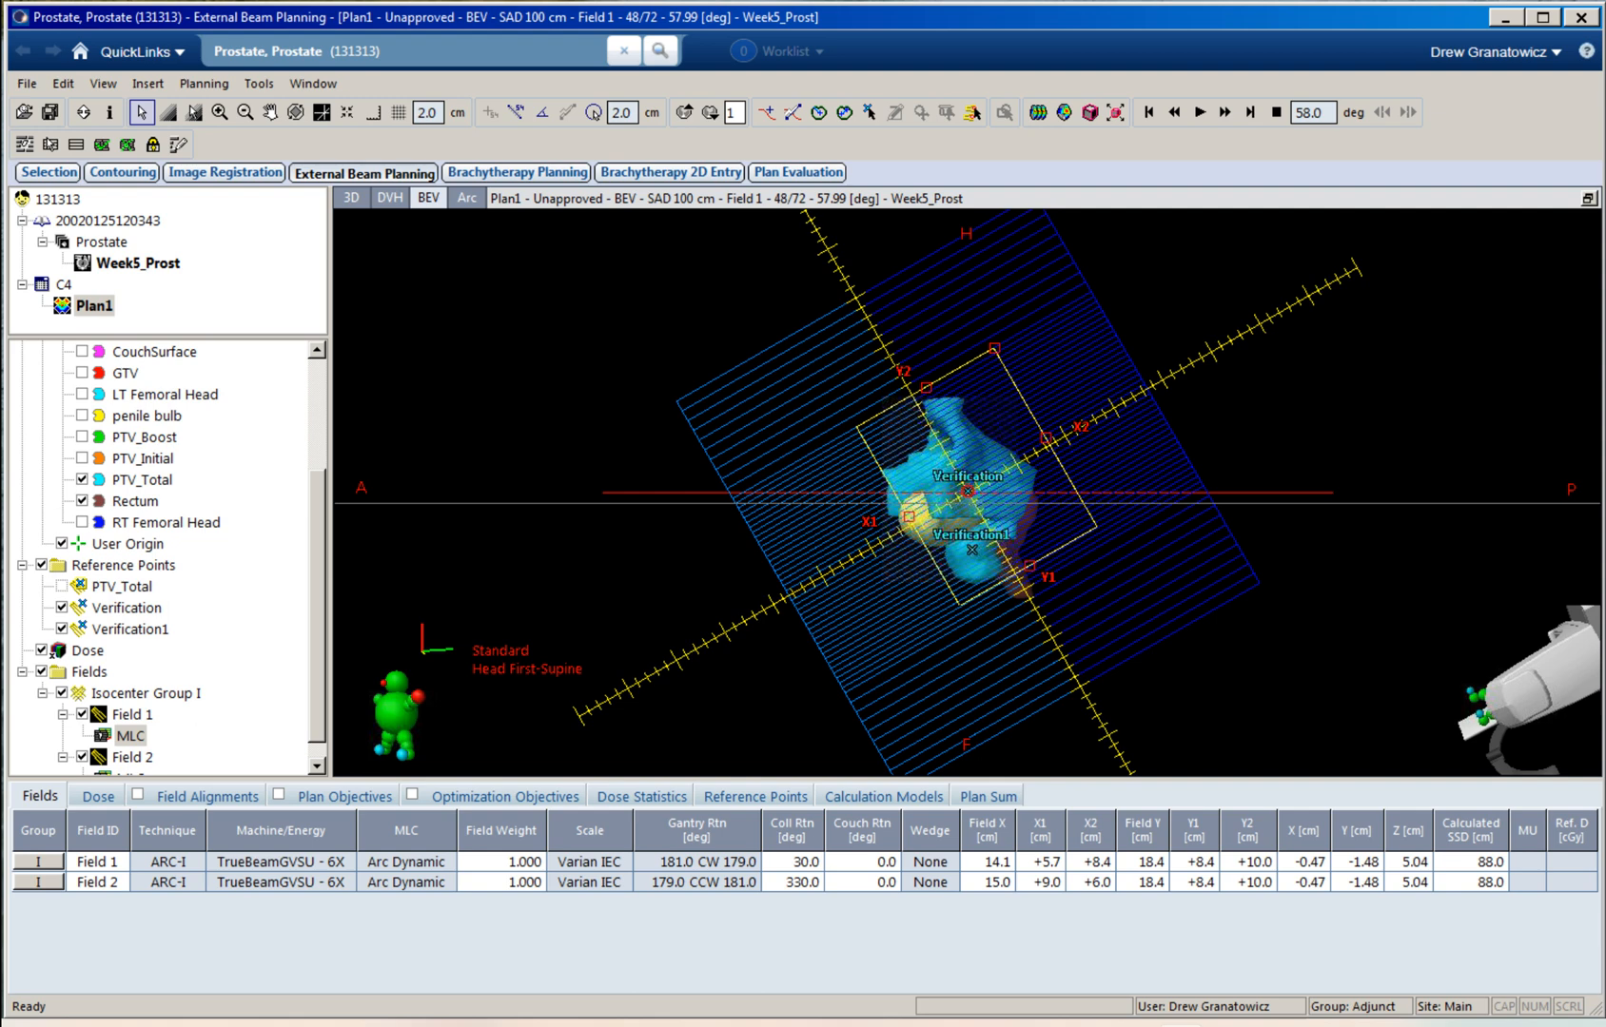
left_click_drag(894, 525, 892, 526)
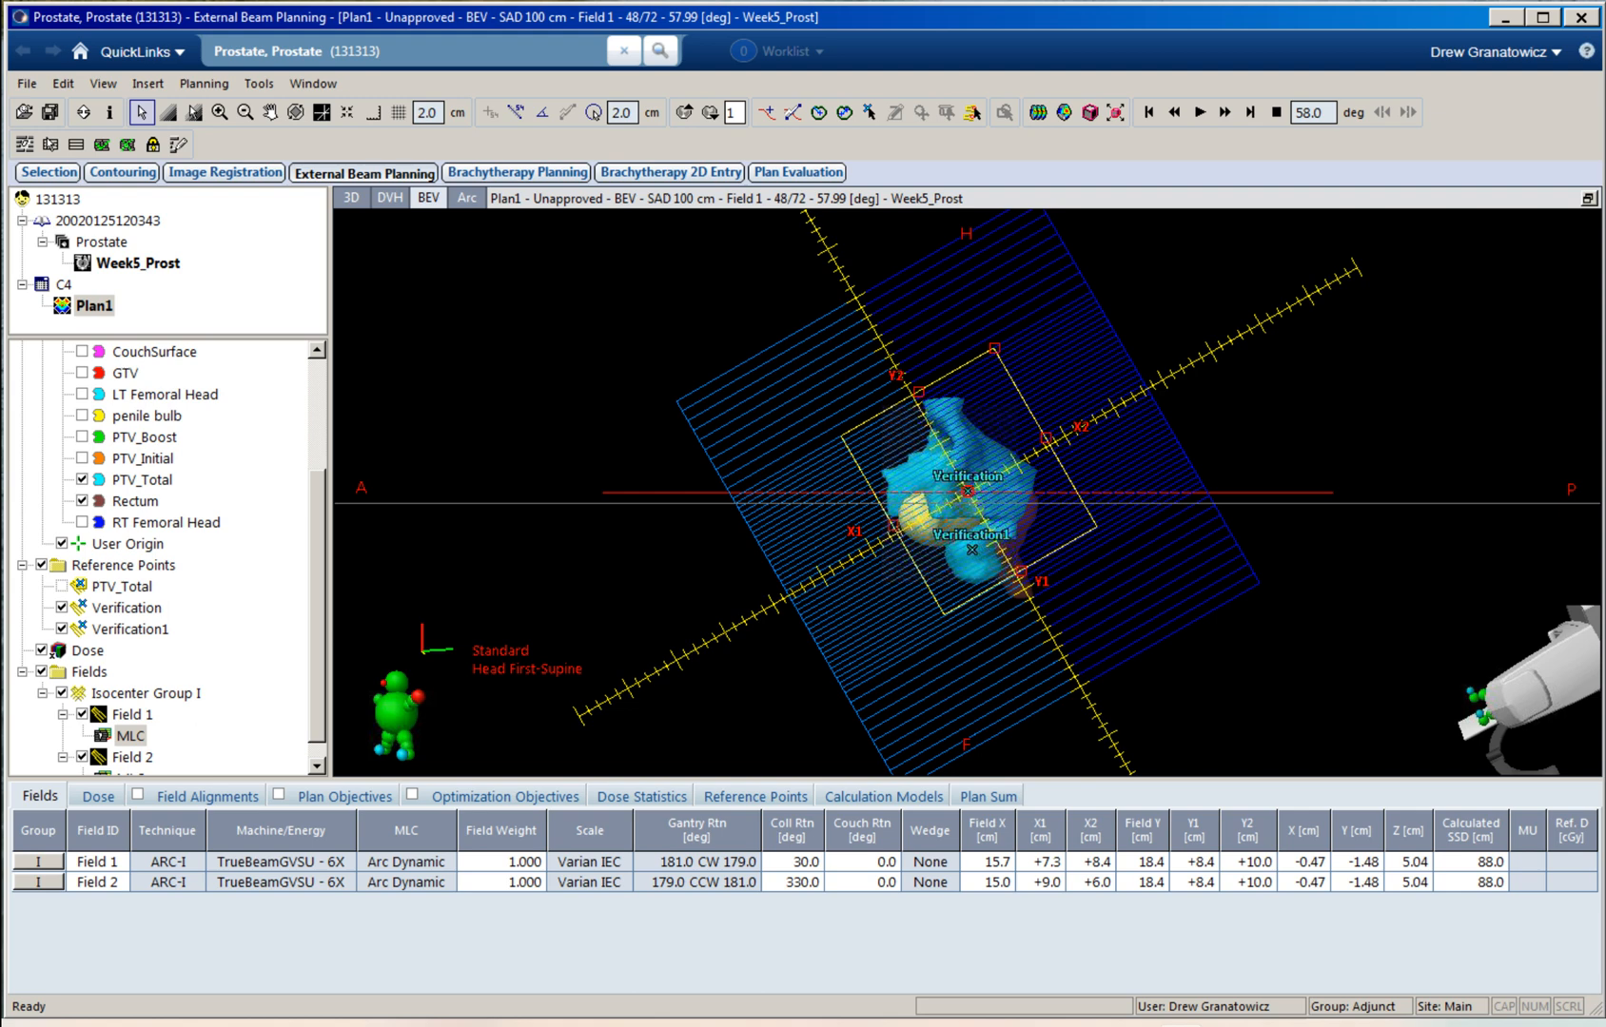
left_click_drag(1047, 438, 1028, 449)
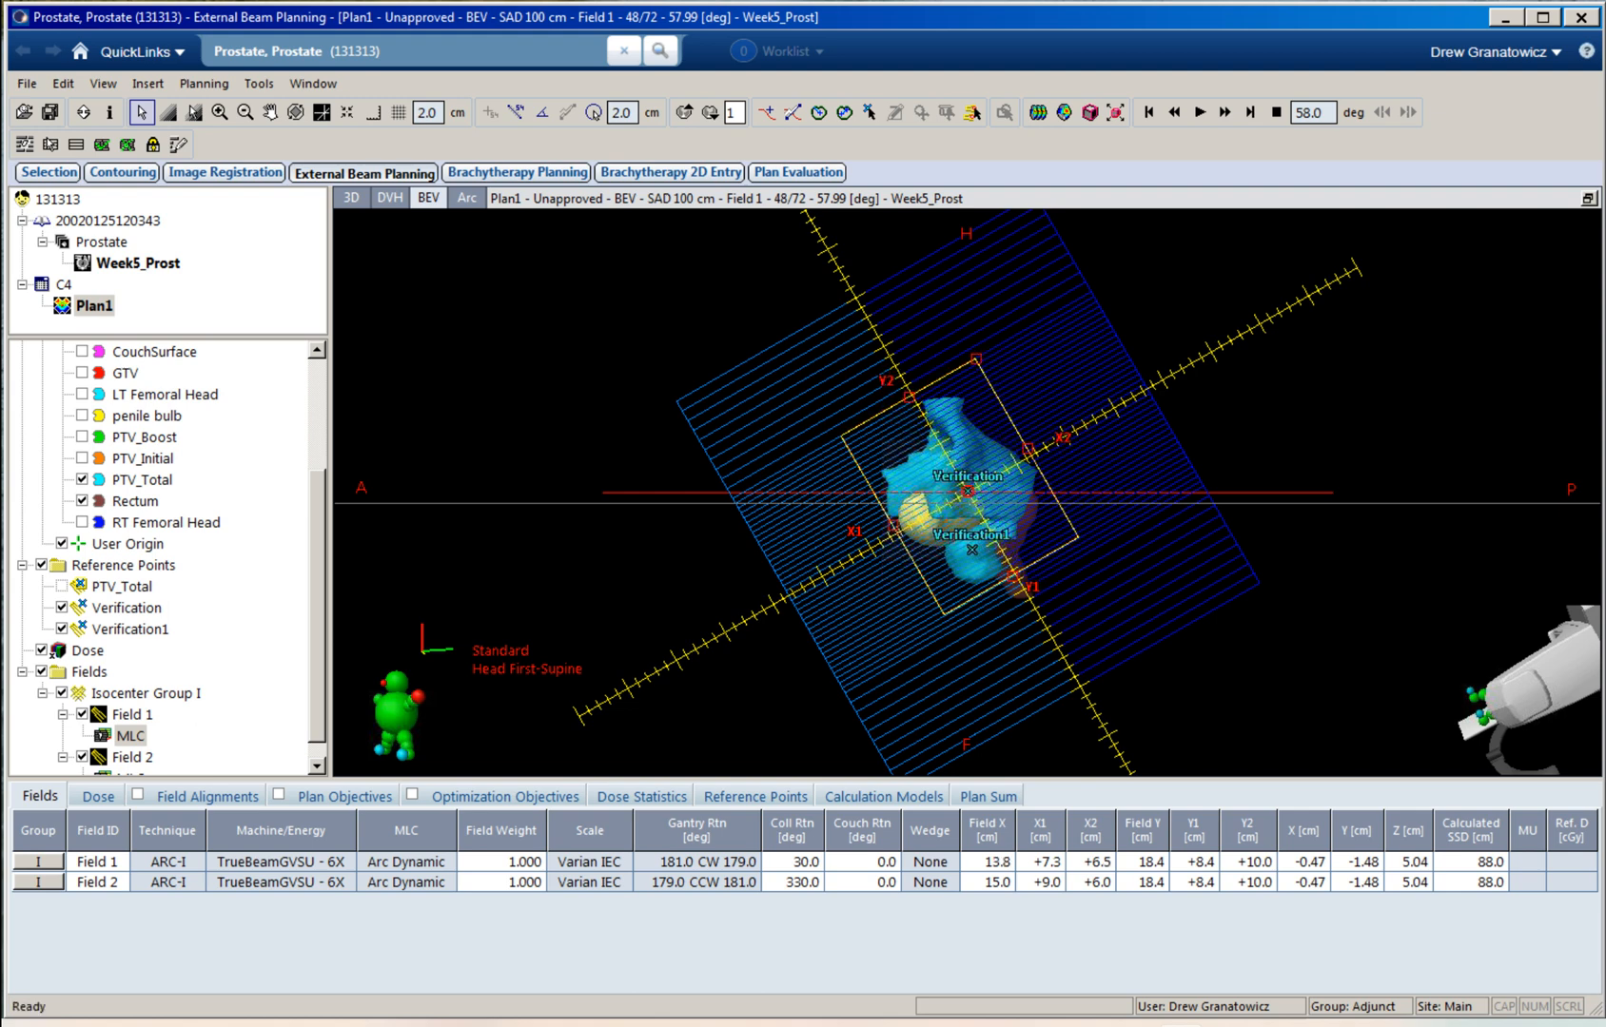
left_click(1225, 112)
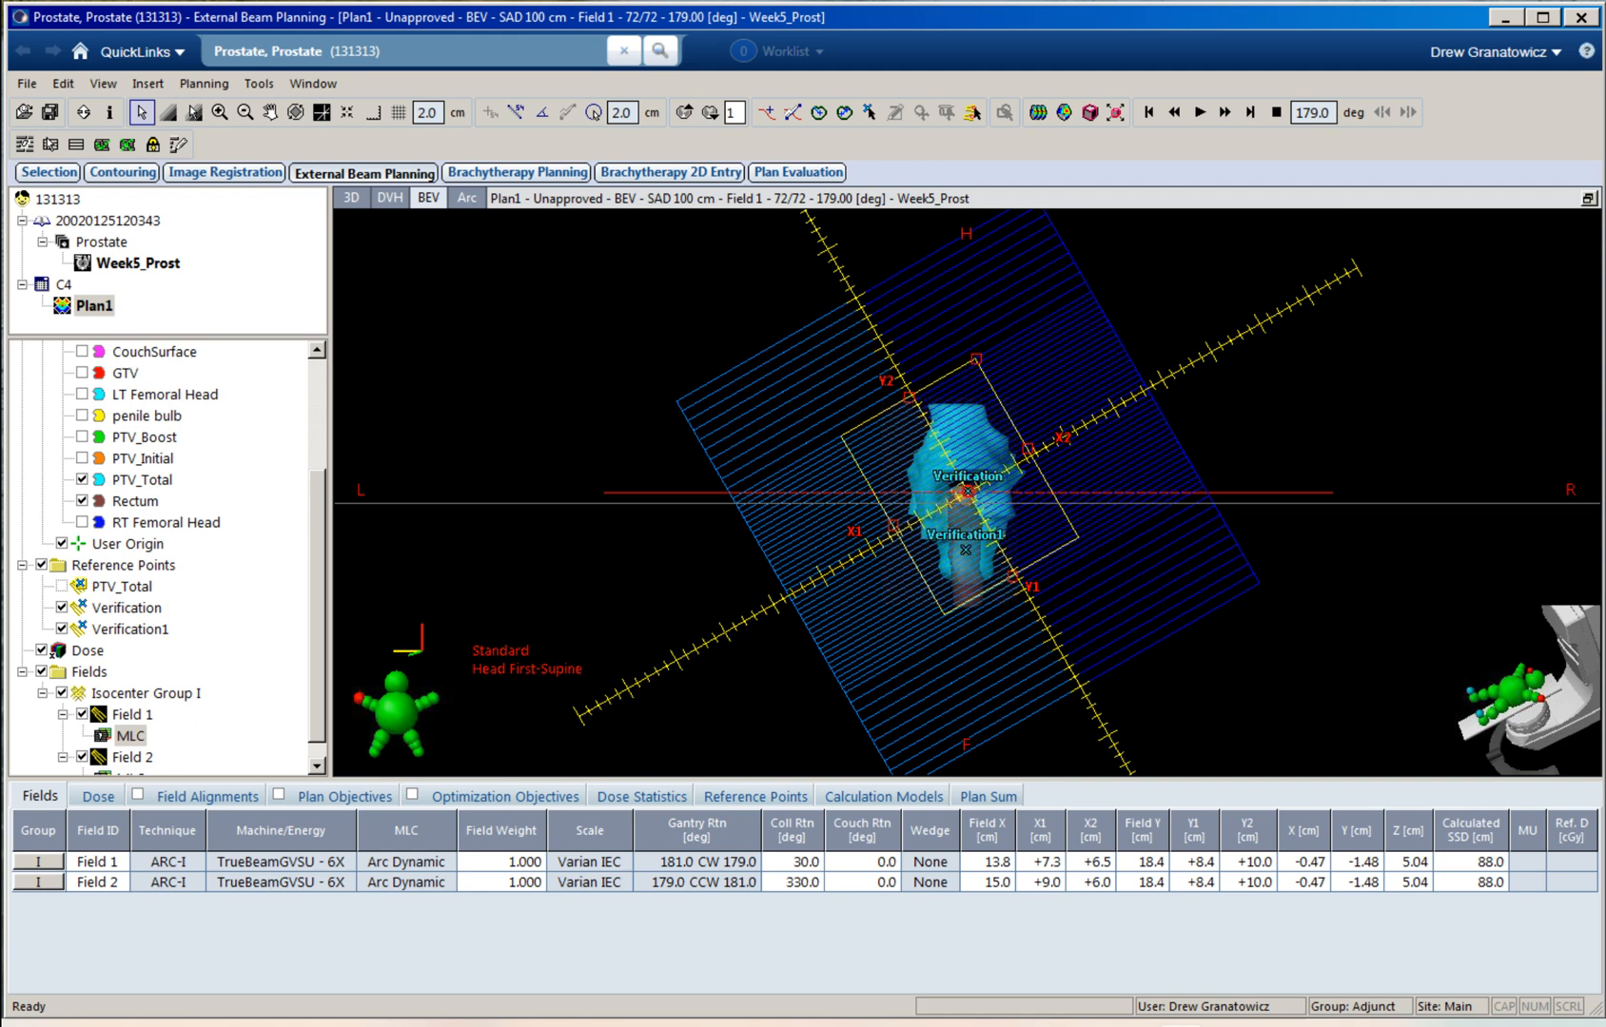
Step: Regenerate both full arcs around one isocenter with a 0.50 cm target margin and 30° complementary collimator angle to restore the fitted jaws
left_click(204, 84)
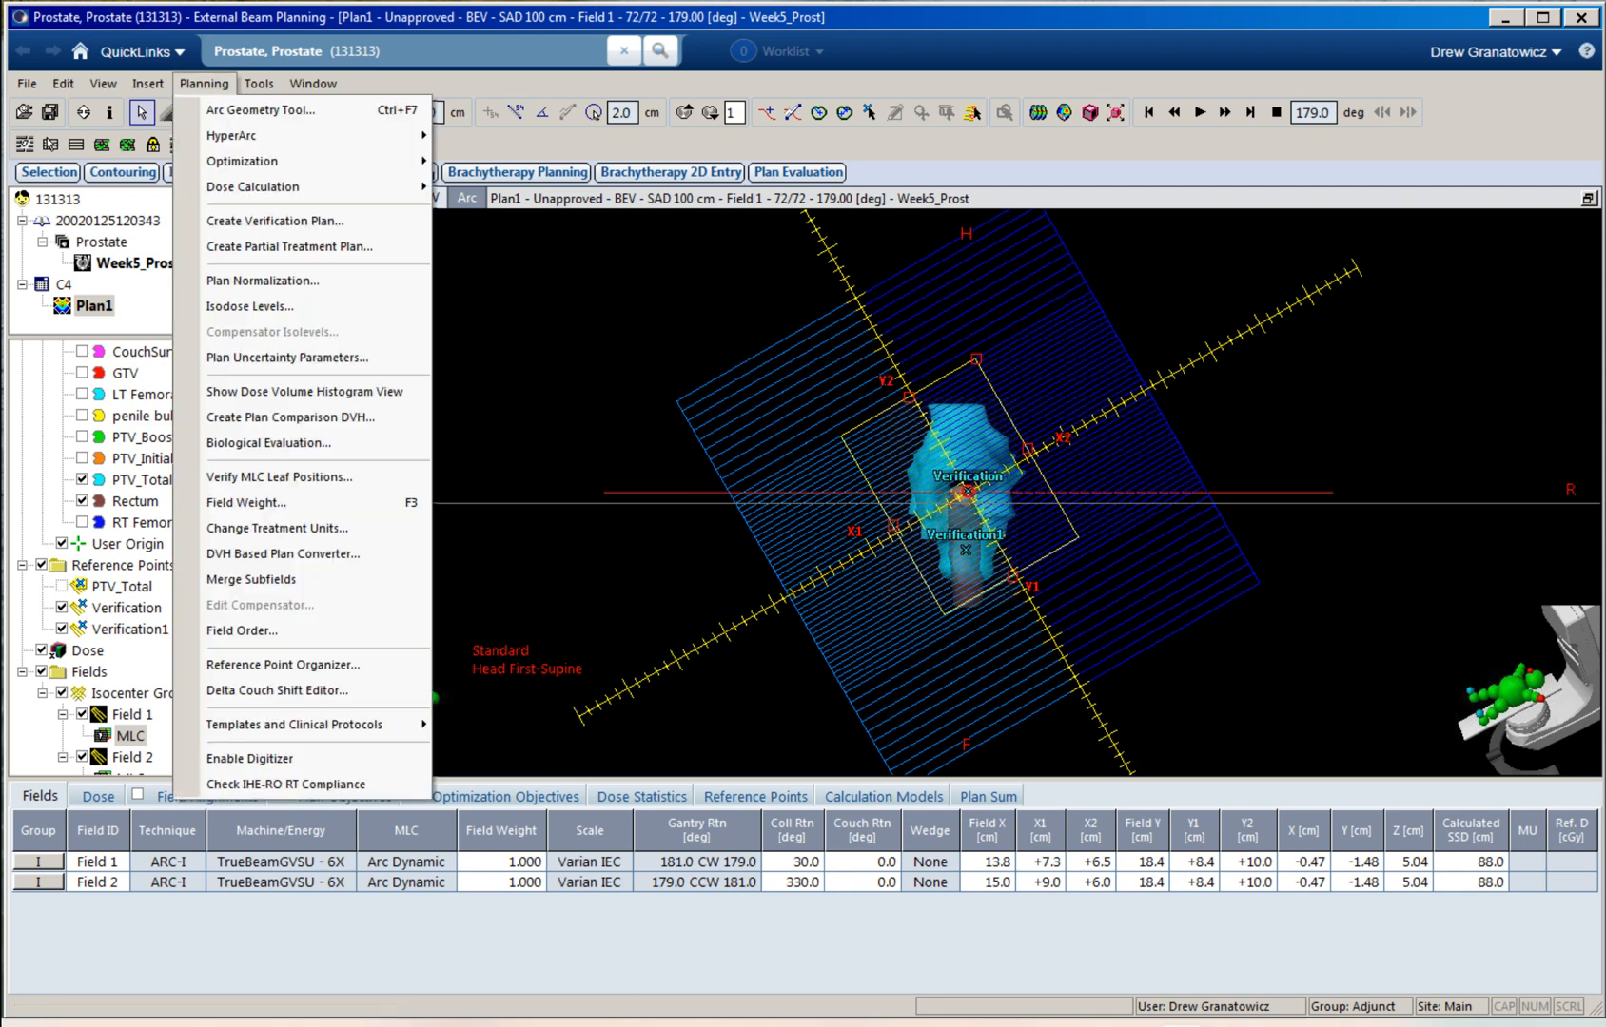
left_click(224, 110)
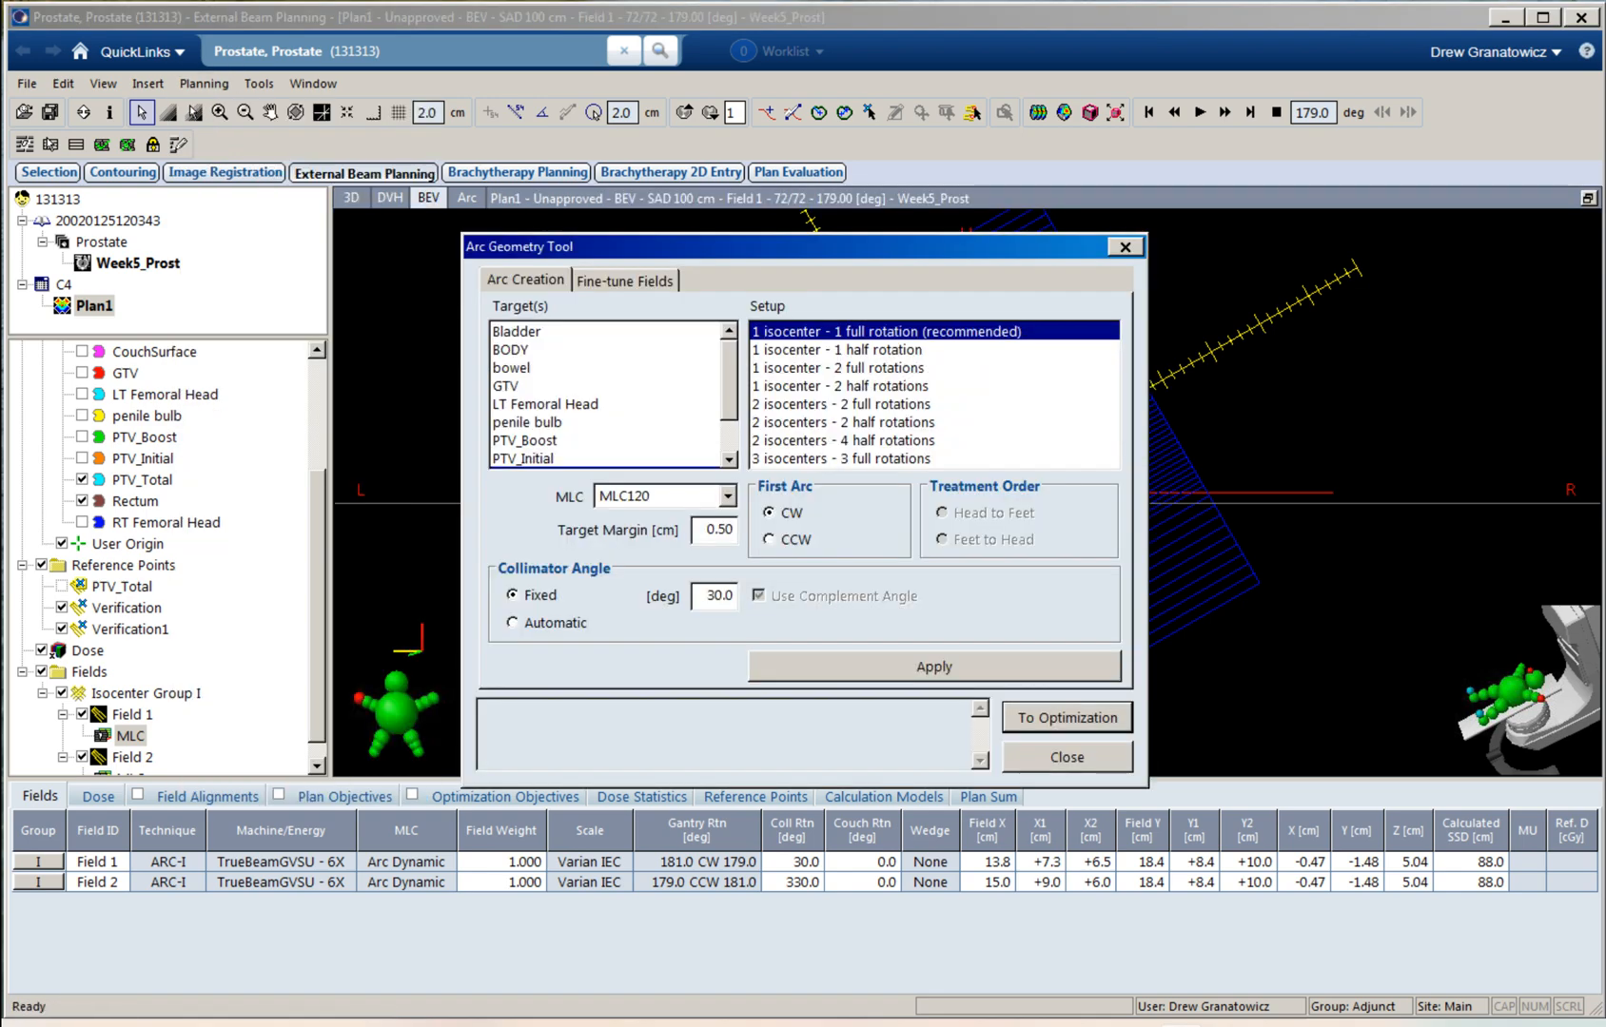
left_click(838, 368)
left_click(934, 667)
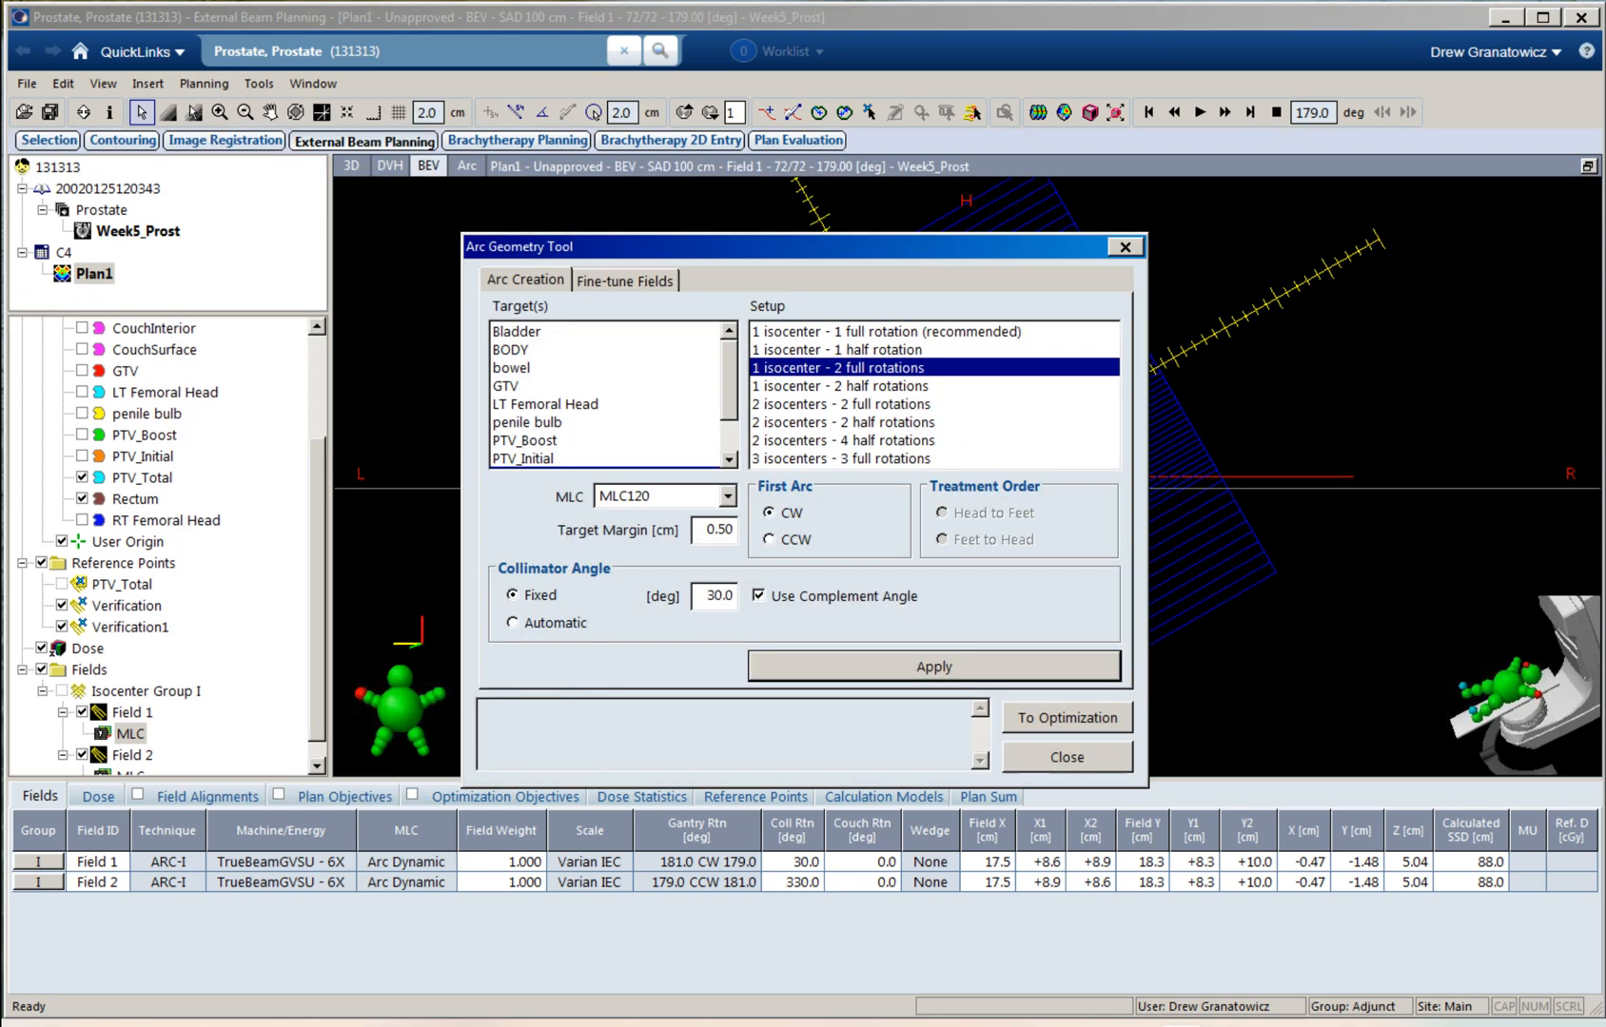
left_click(1066, 757)
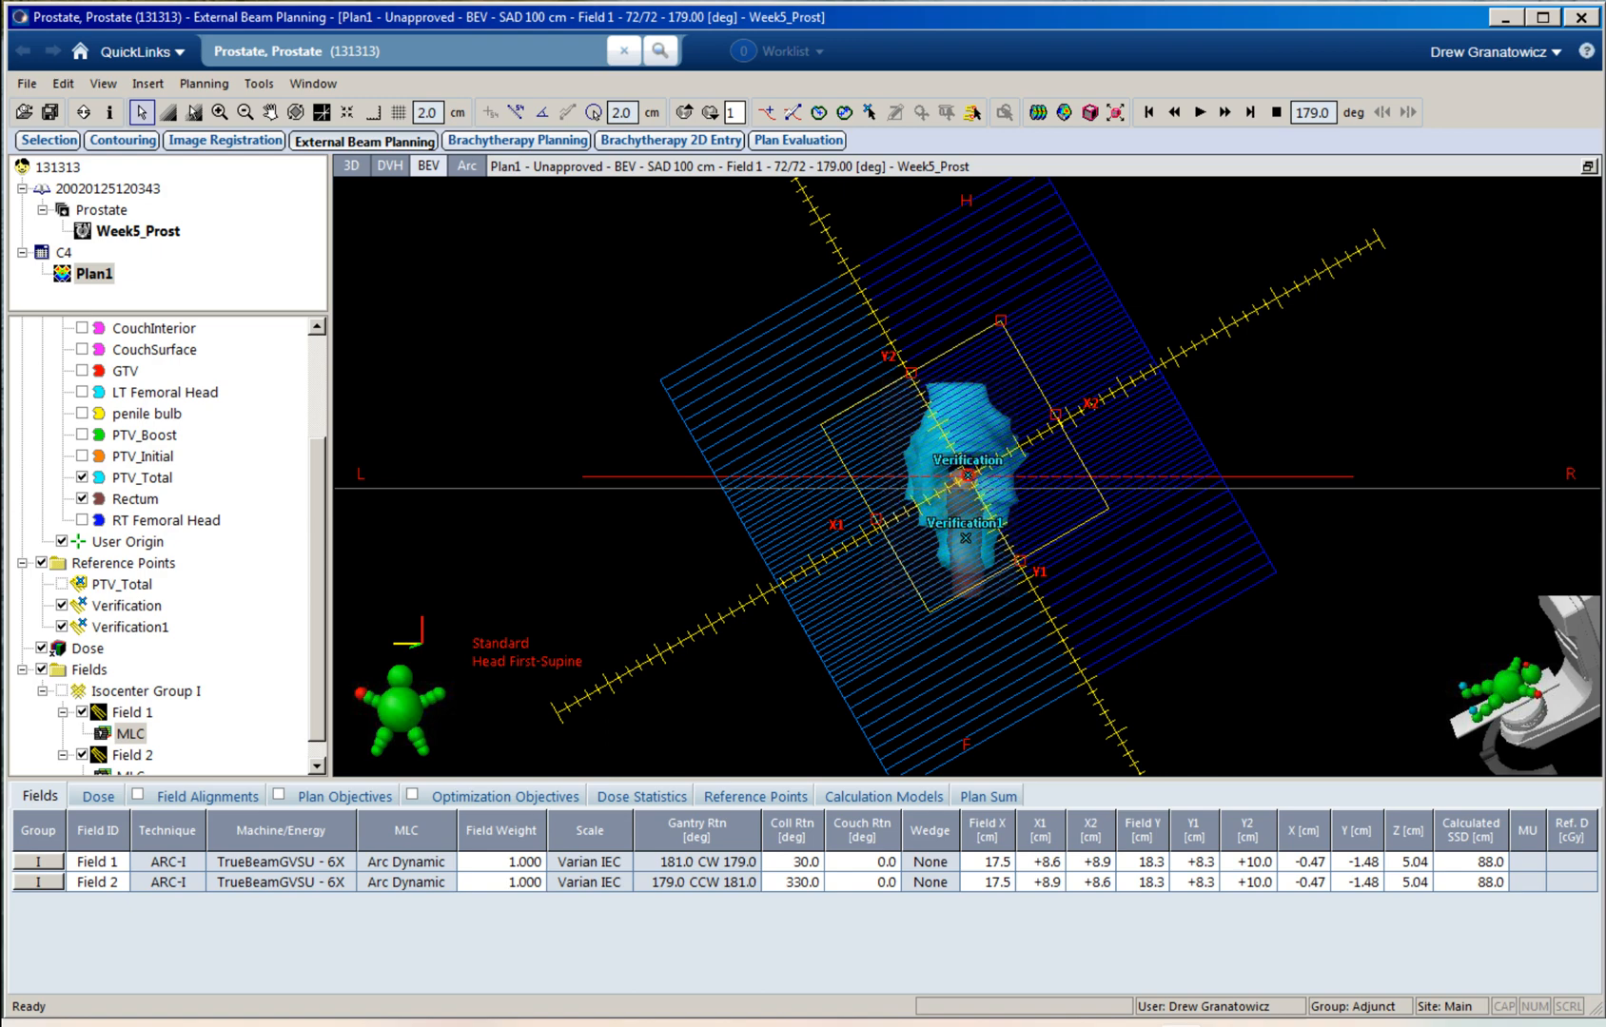
Step: Select Field 1's MLC and display Plan1's dose prescription parameters
left_click(130, 734)
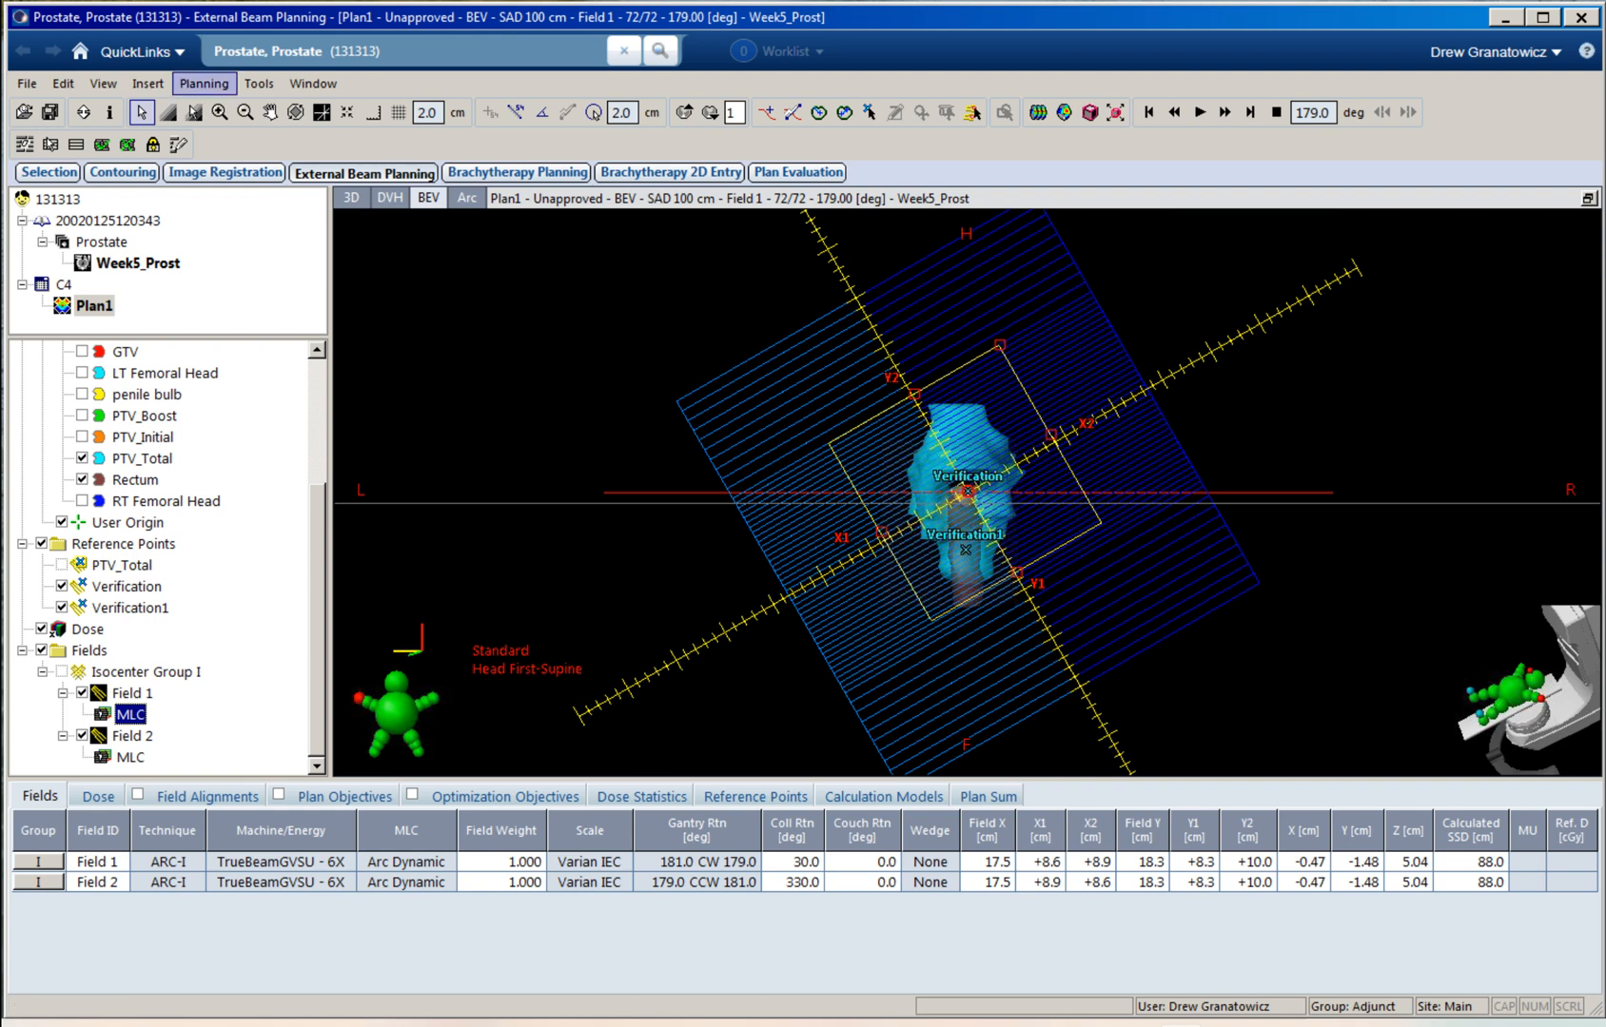
left_click(203, 83)
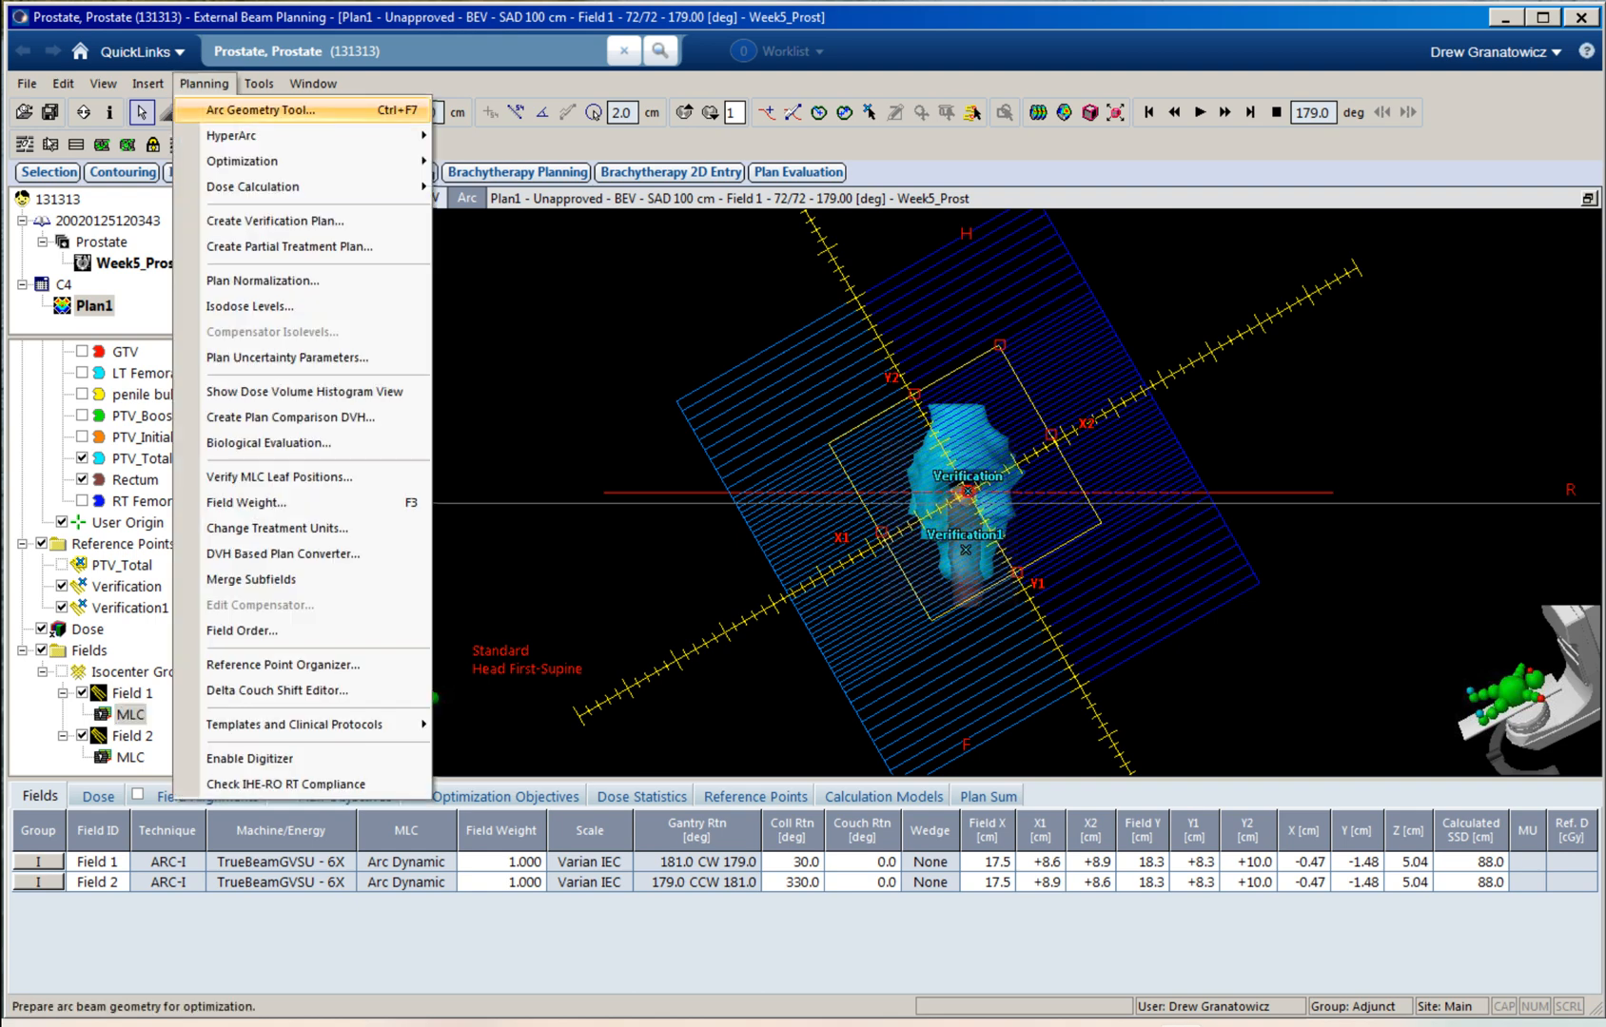
mouse_move(285, 161)
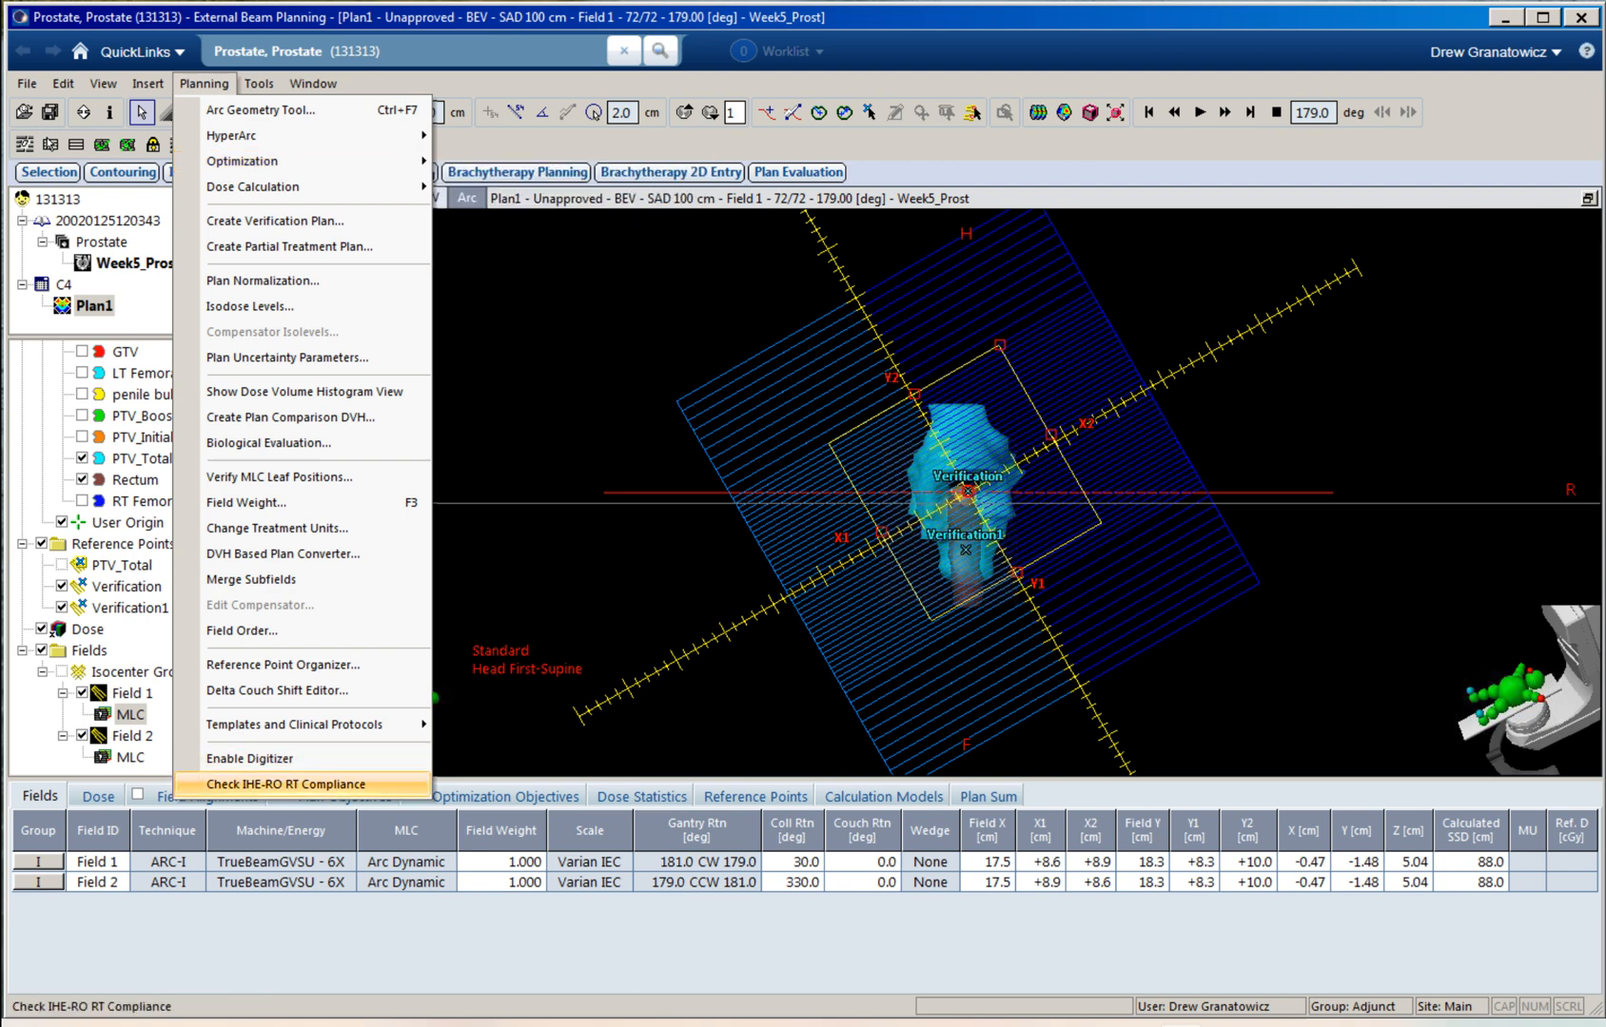
left_click(98, 796)
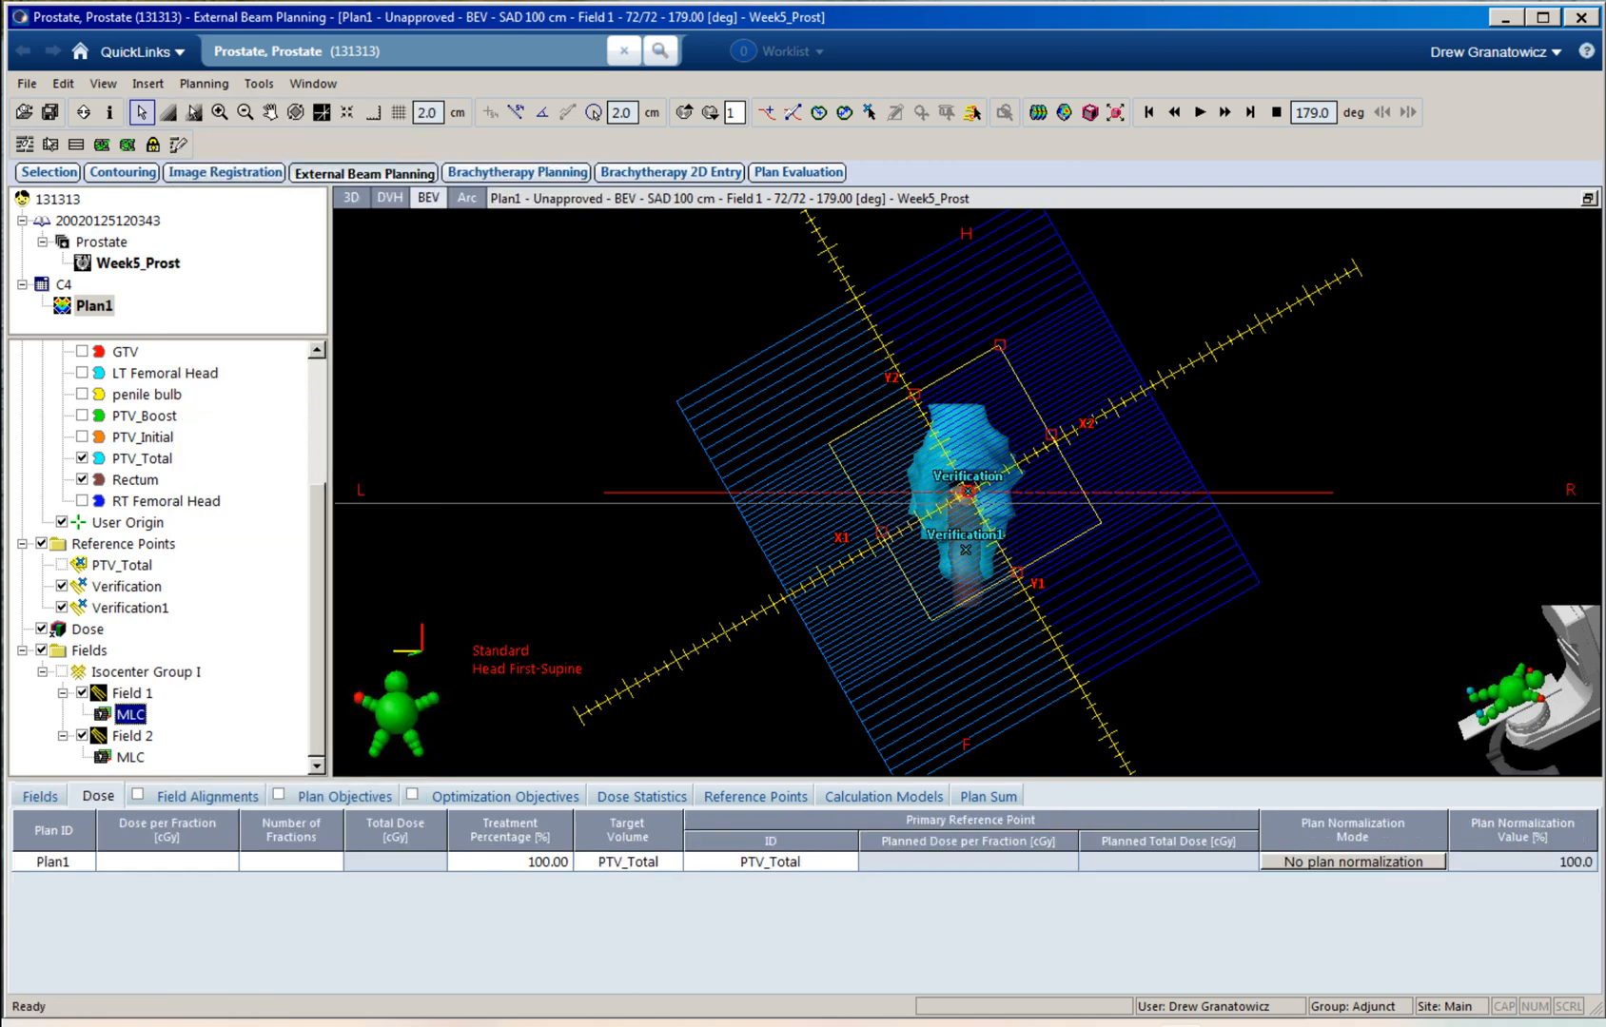
Step: Prescribe 200 cGy per fraction over 23 fractions for Plan1
left_click(167, 862)
type("200")
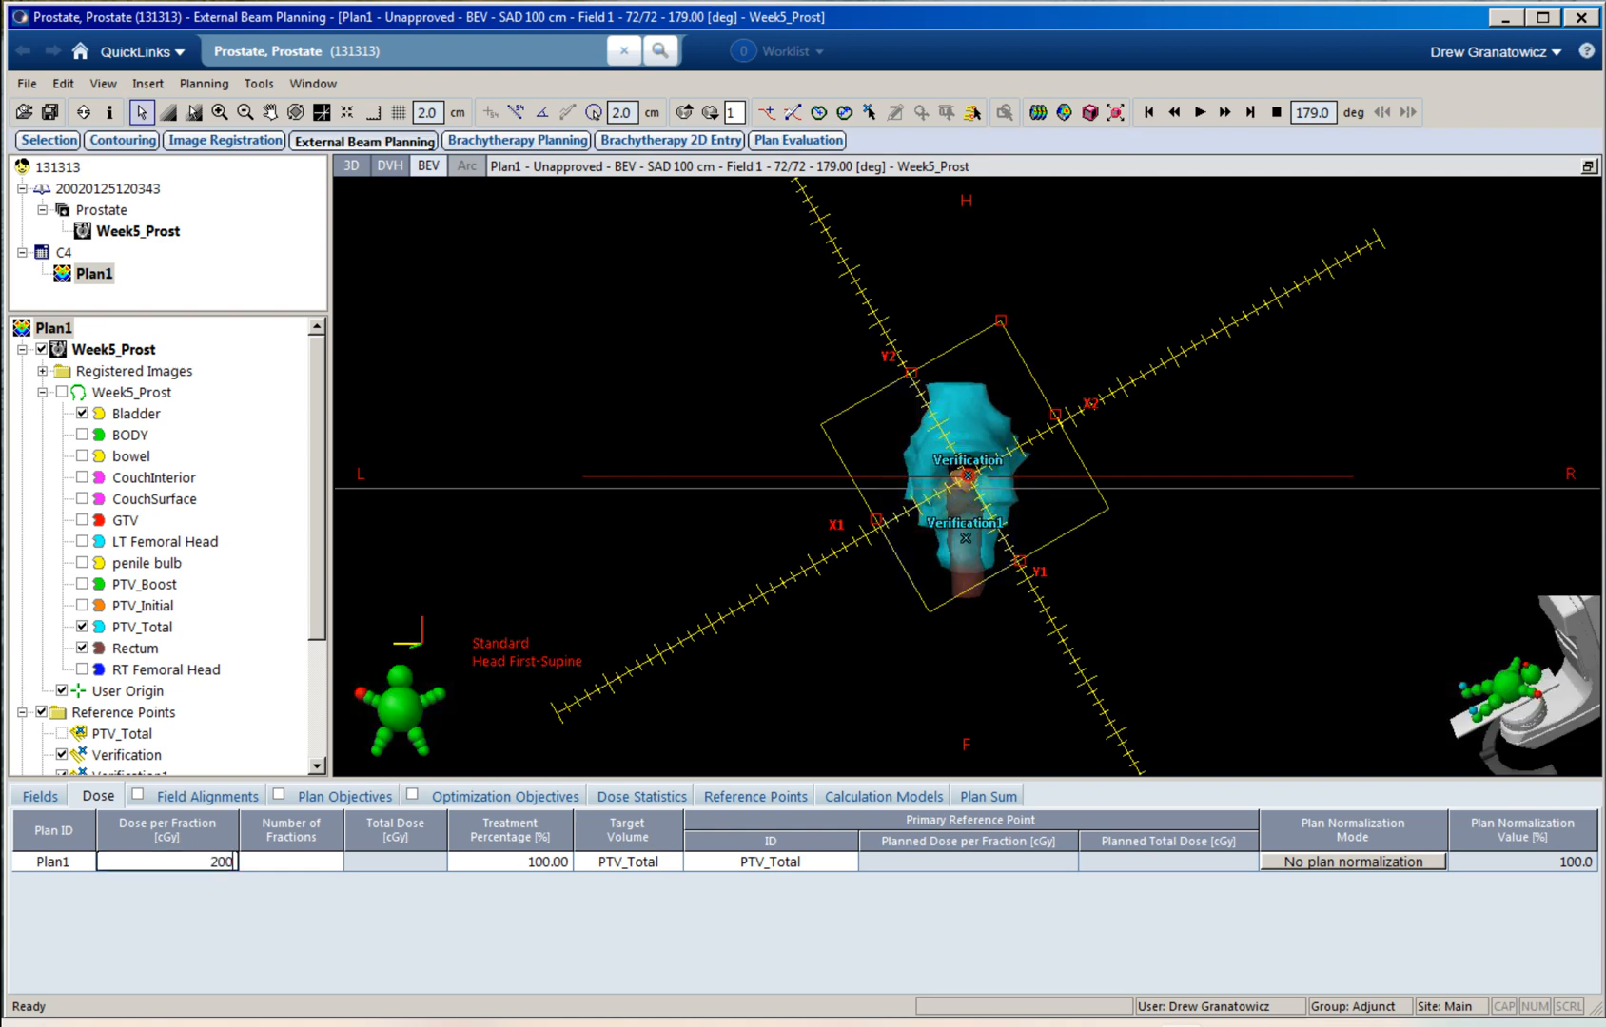
key("Tab")
type("23")
key("Tab")
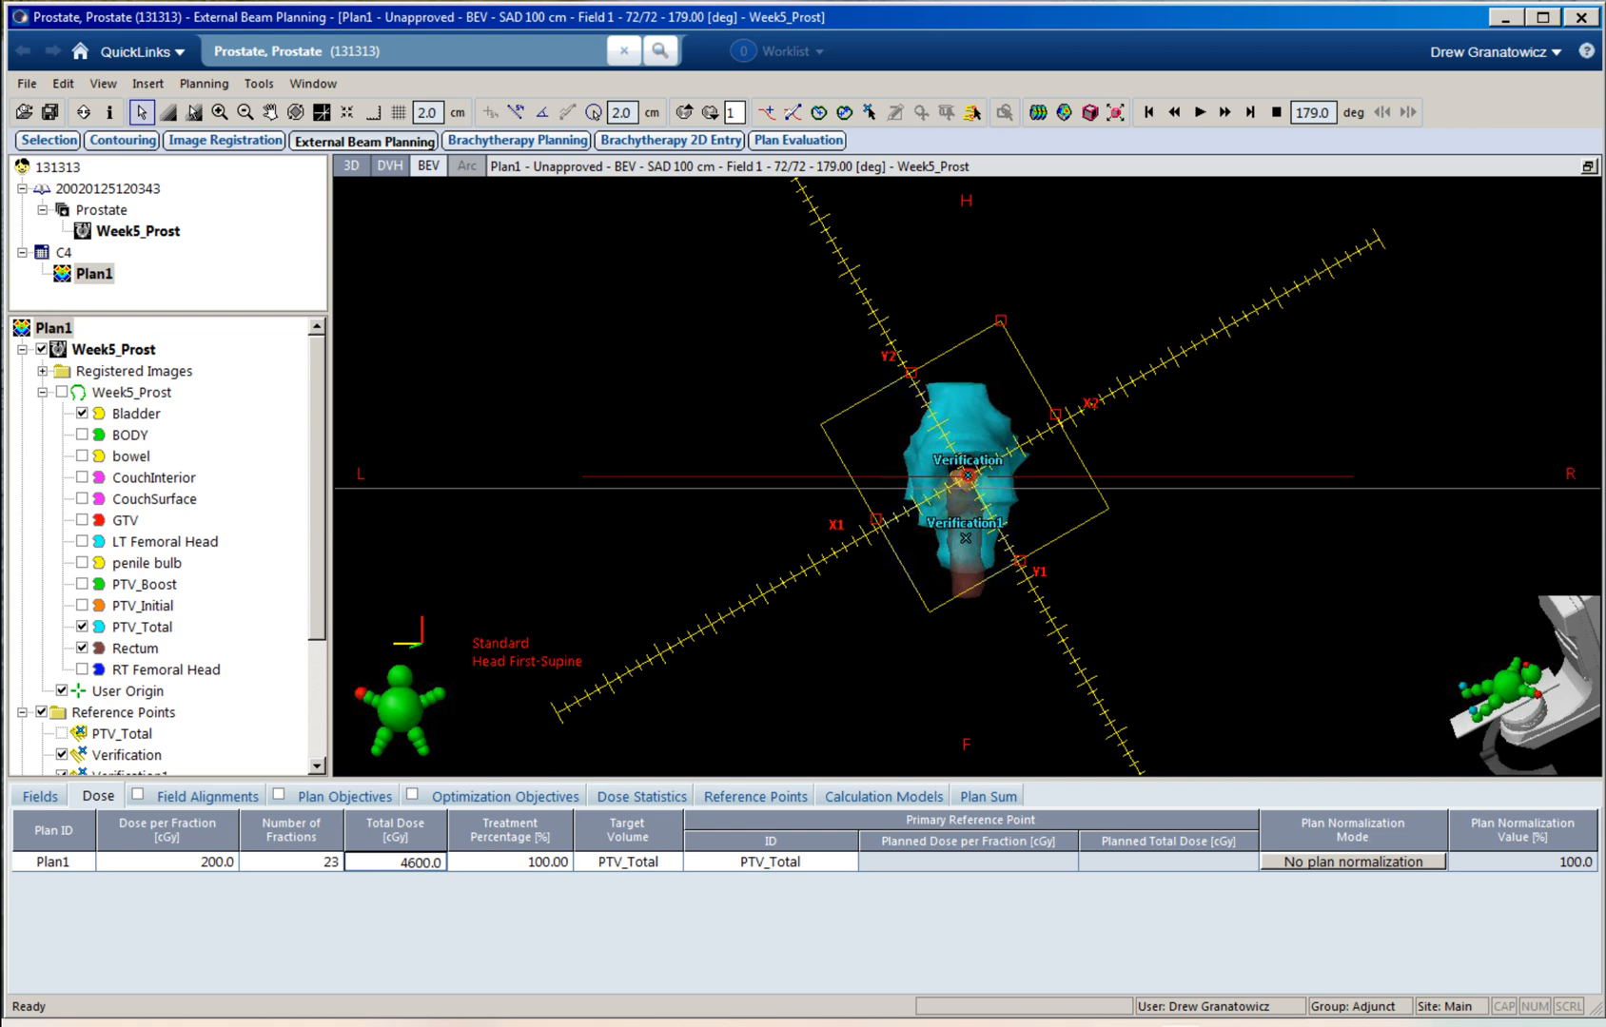
Step: In Plan1's photon calculation models, clear the VMAT Optimization model and assign DVH Estimation Algorithm version 15.1.51 to DVH Estimation
left_click(884, 797)
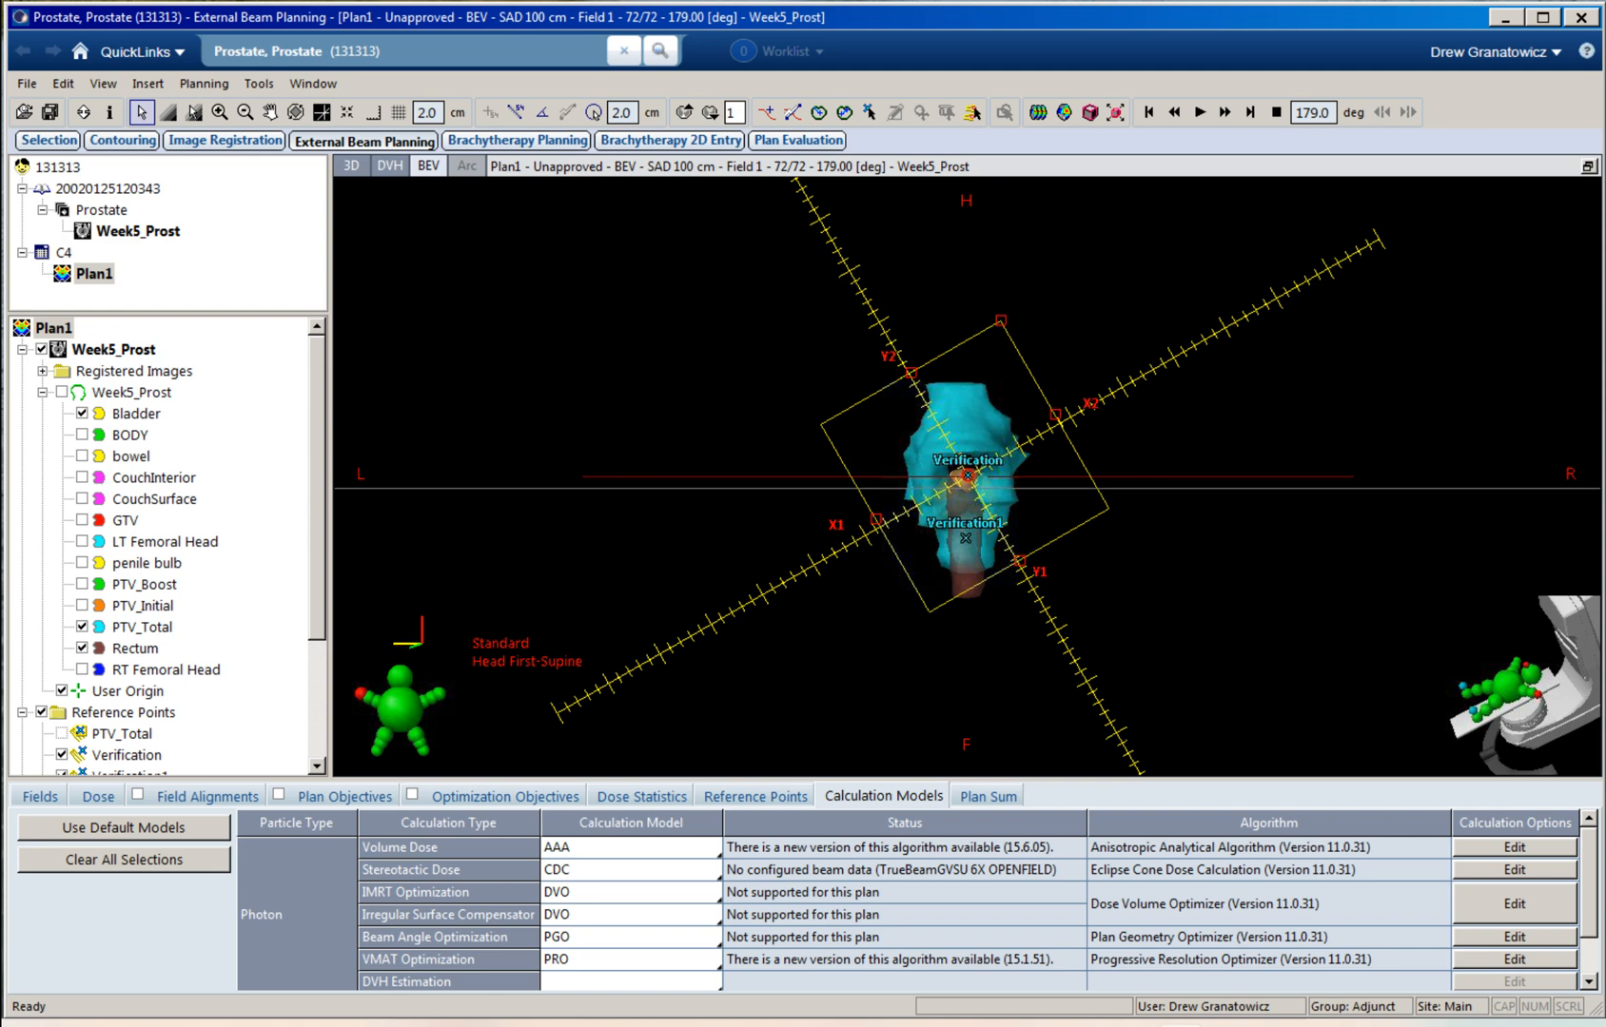
left_click(597, 957)
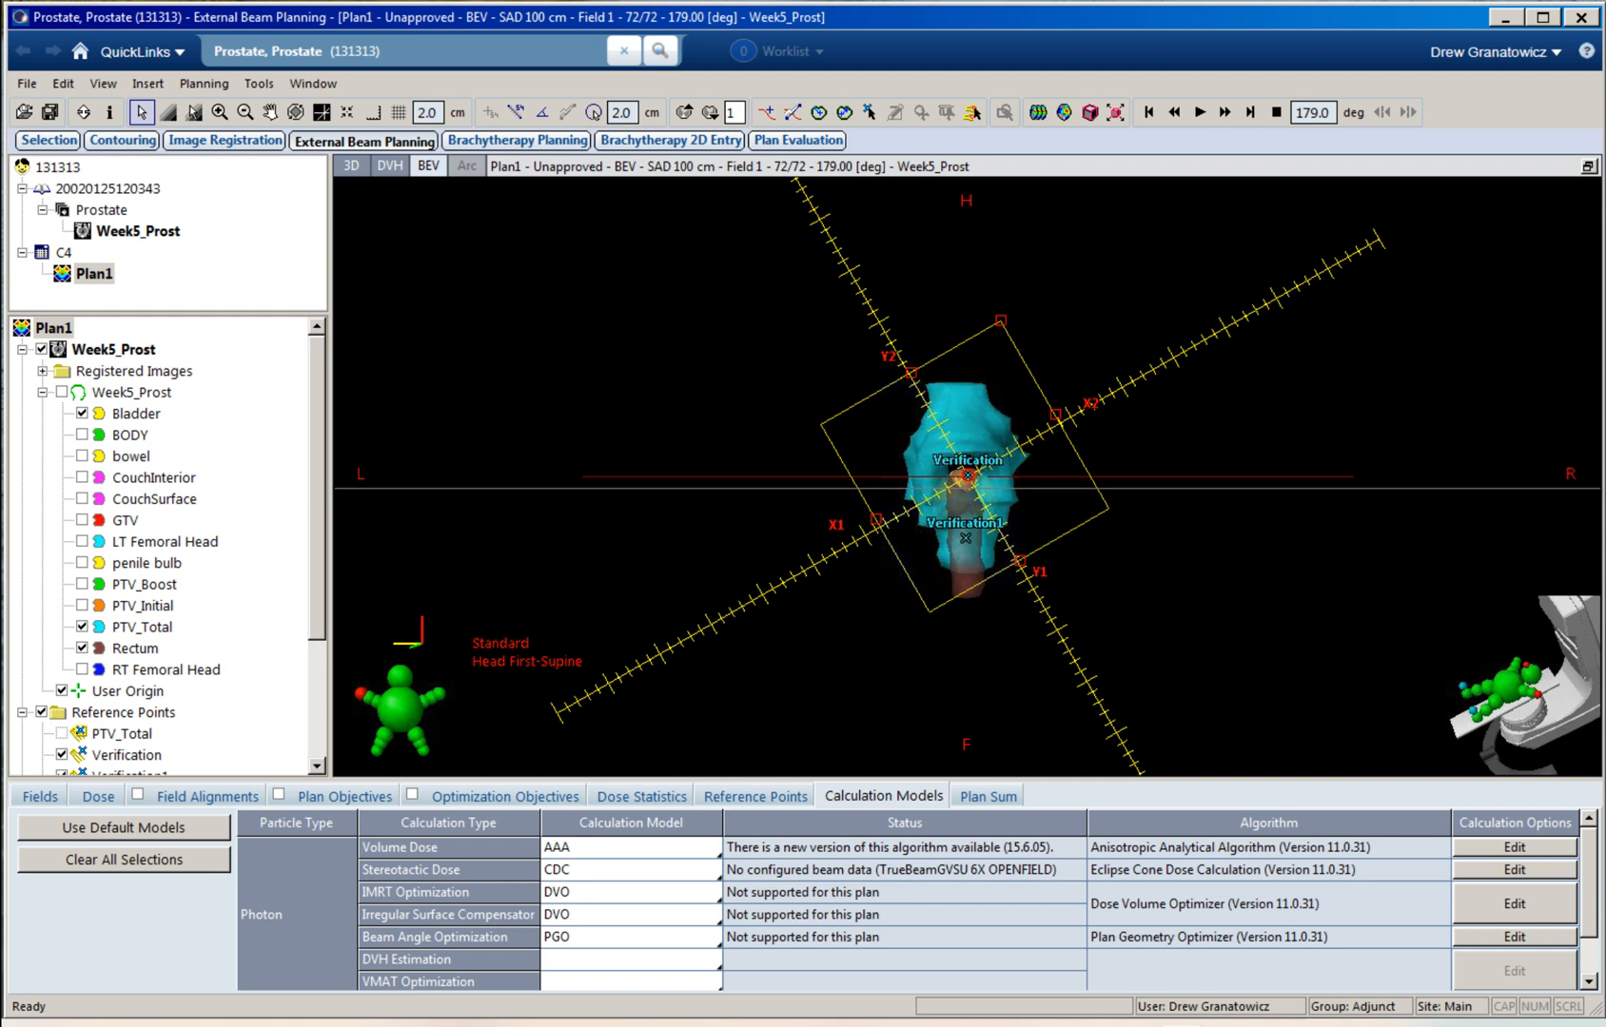
scroll(909, 914, "down", 1)
left_click(628, 892)
left_click(628, 914)
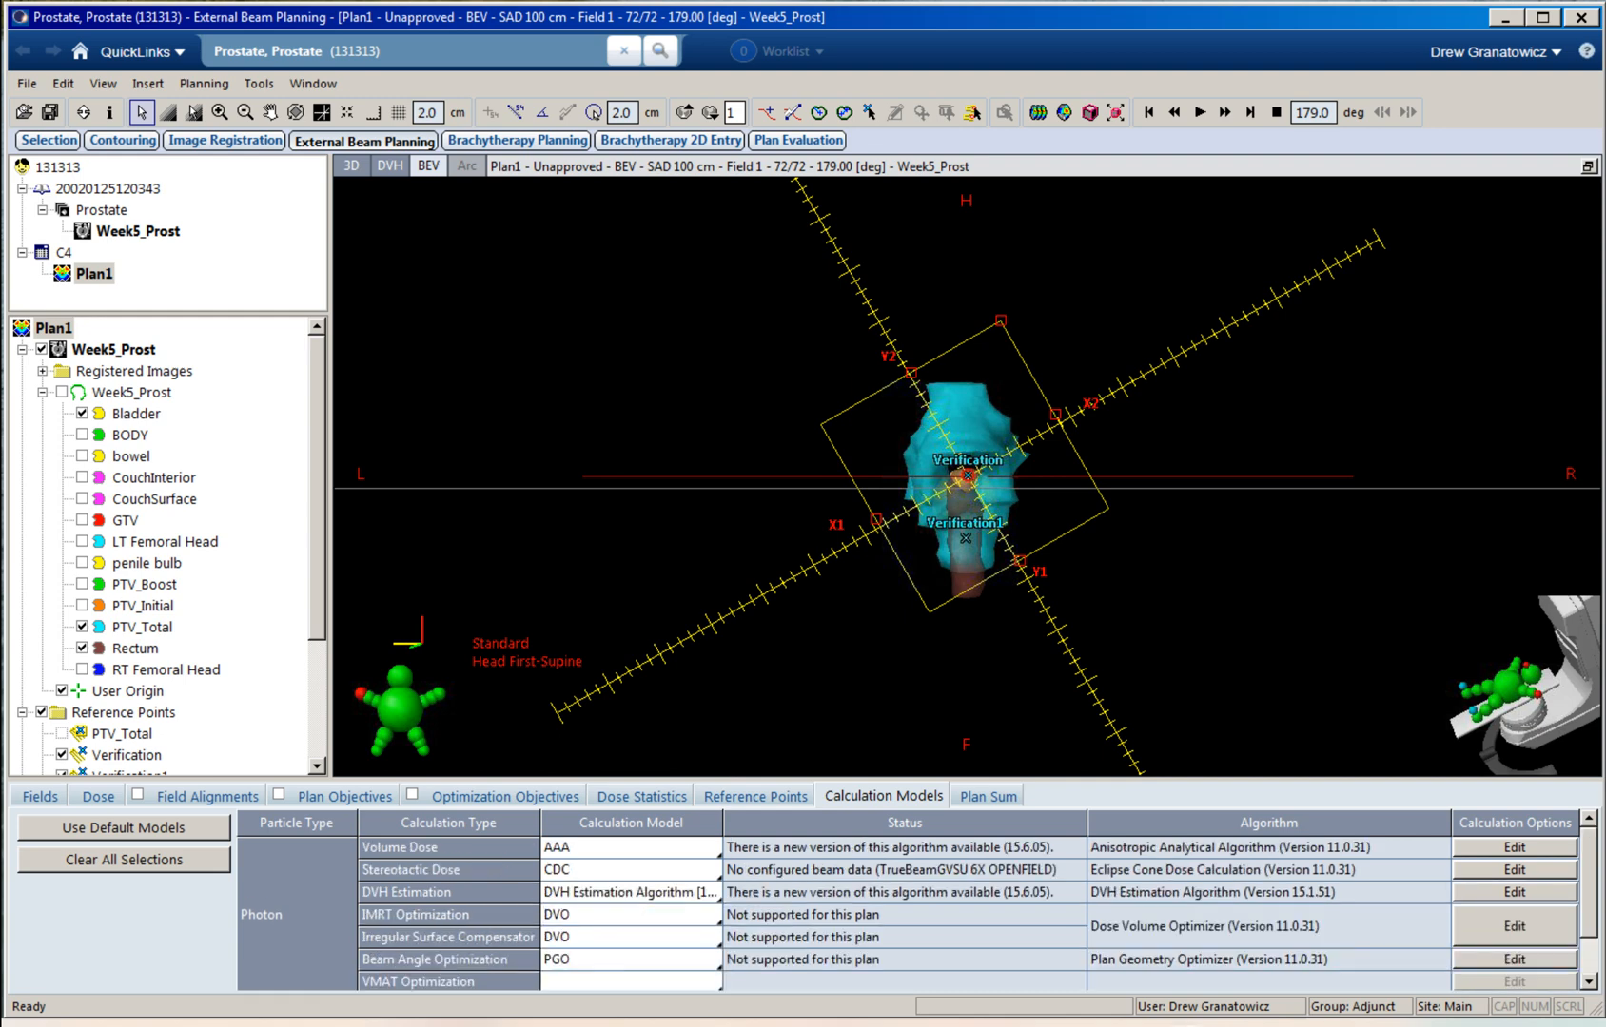
Step: Assign the PO_15605 photon optimizer model to VMAT Optimization
scroll(628, 914, "down", 1)
left_click(628, 915)
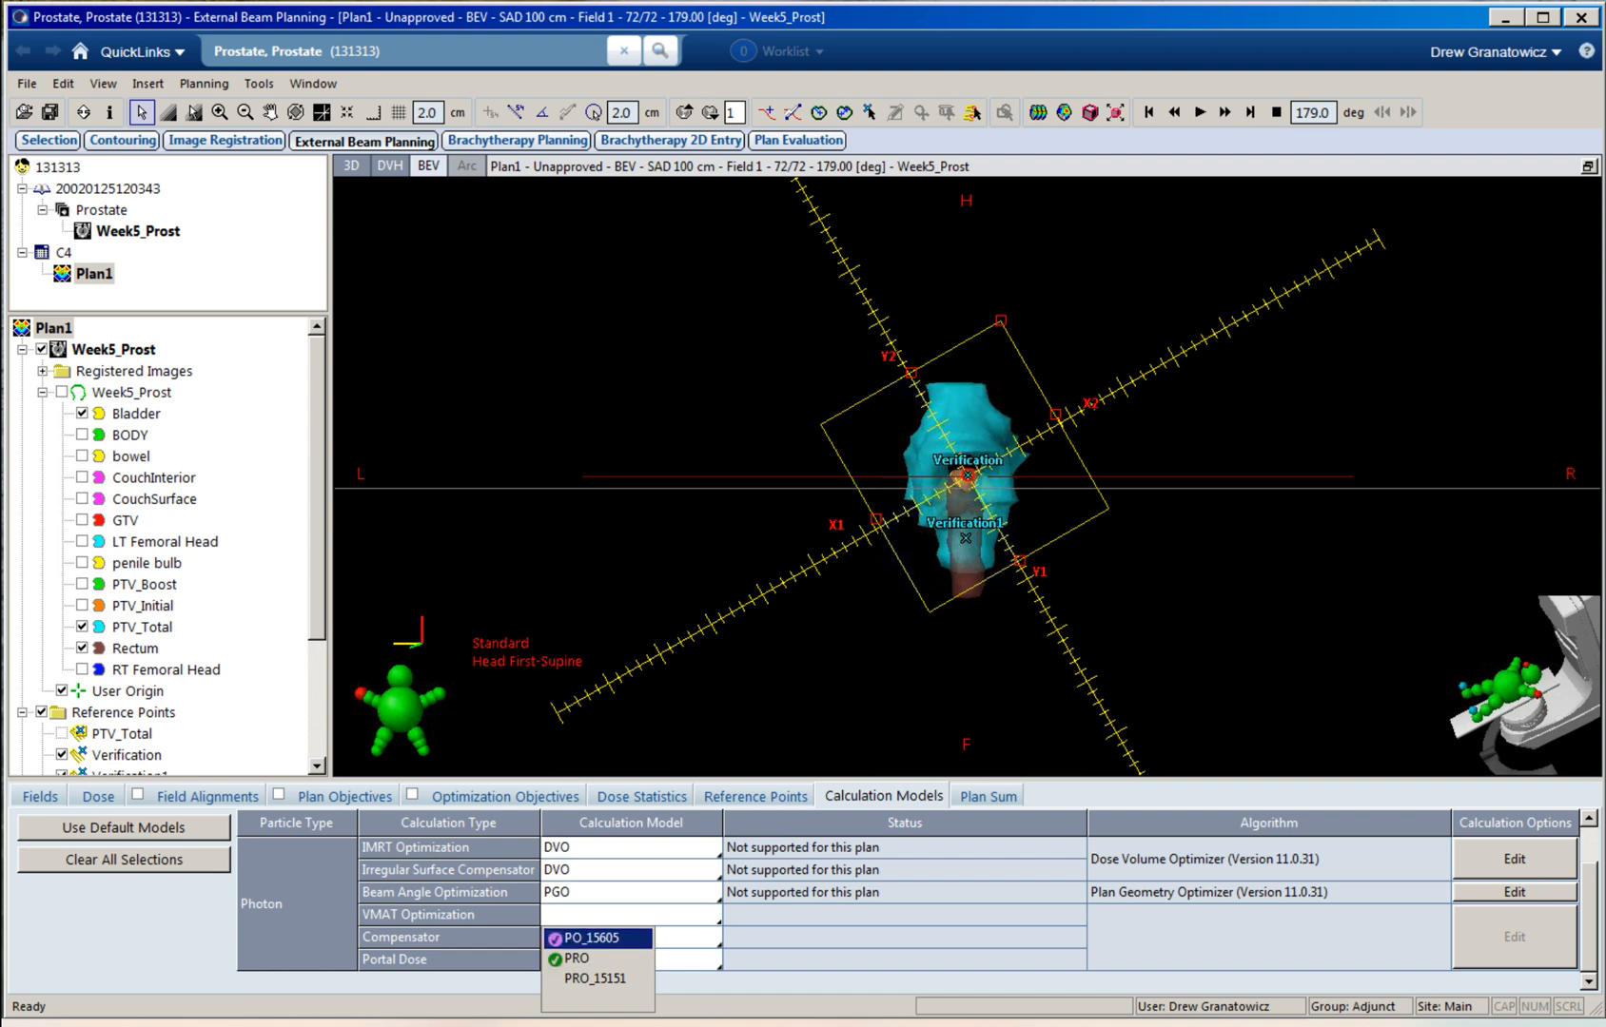
left_click(597, 938)
left_click(771, 566)
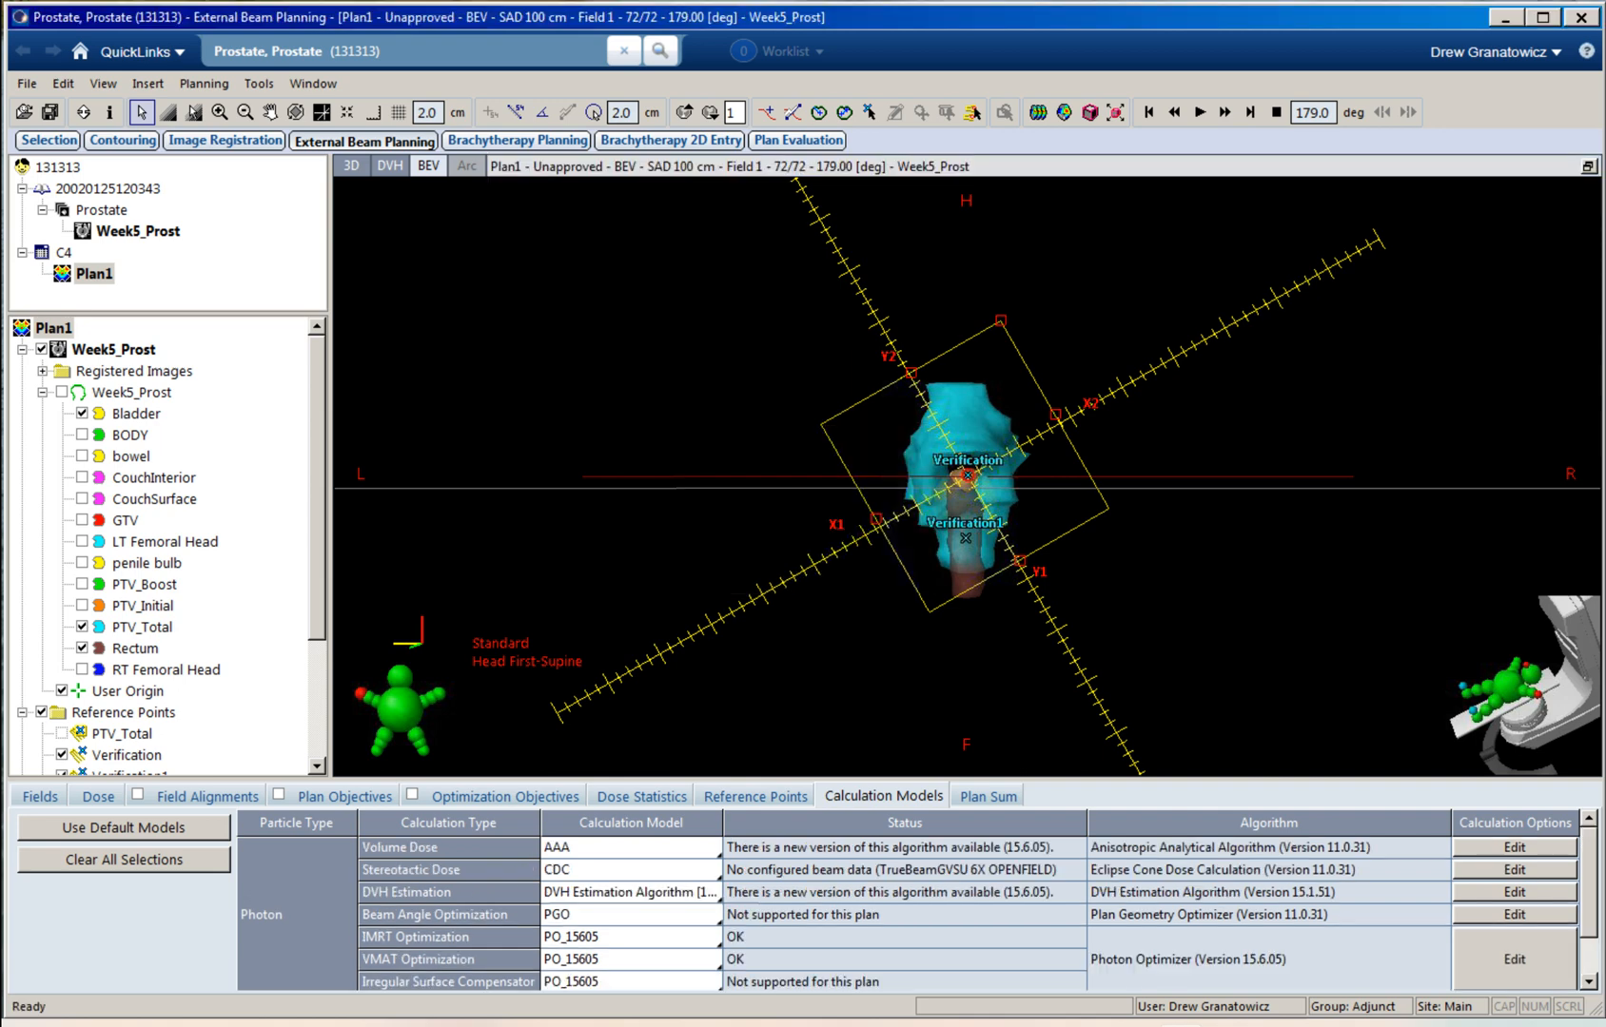
Step: Launch the Optimize command for Plan1's arcs
left_click(203, 83)
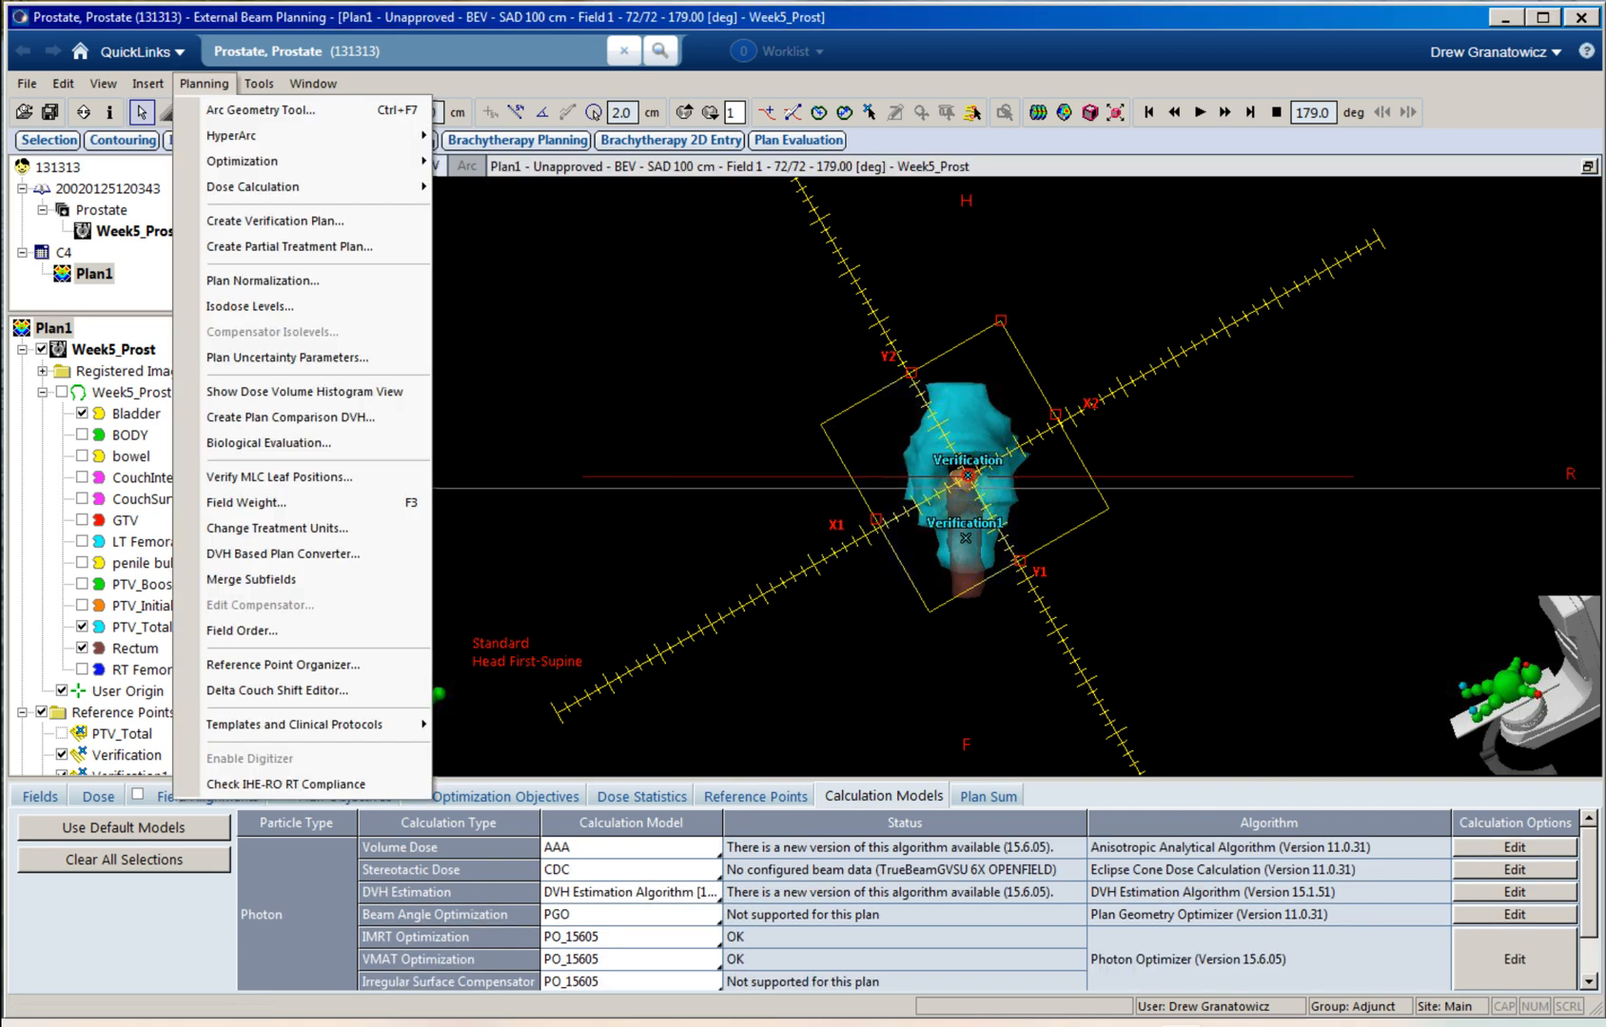
mouse_move(247, 161)
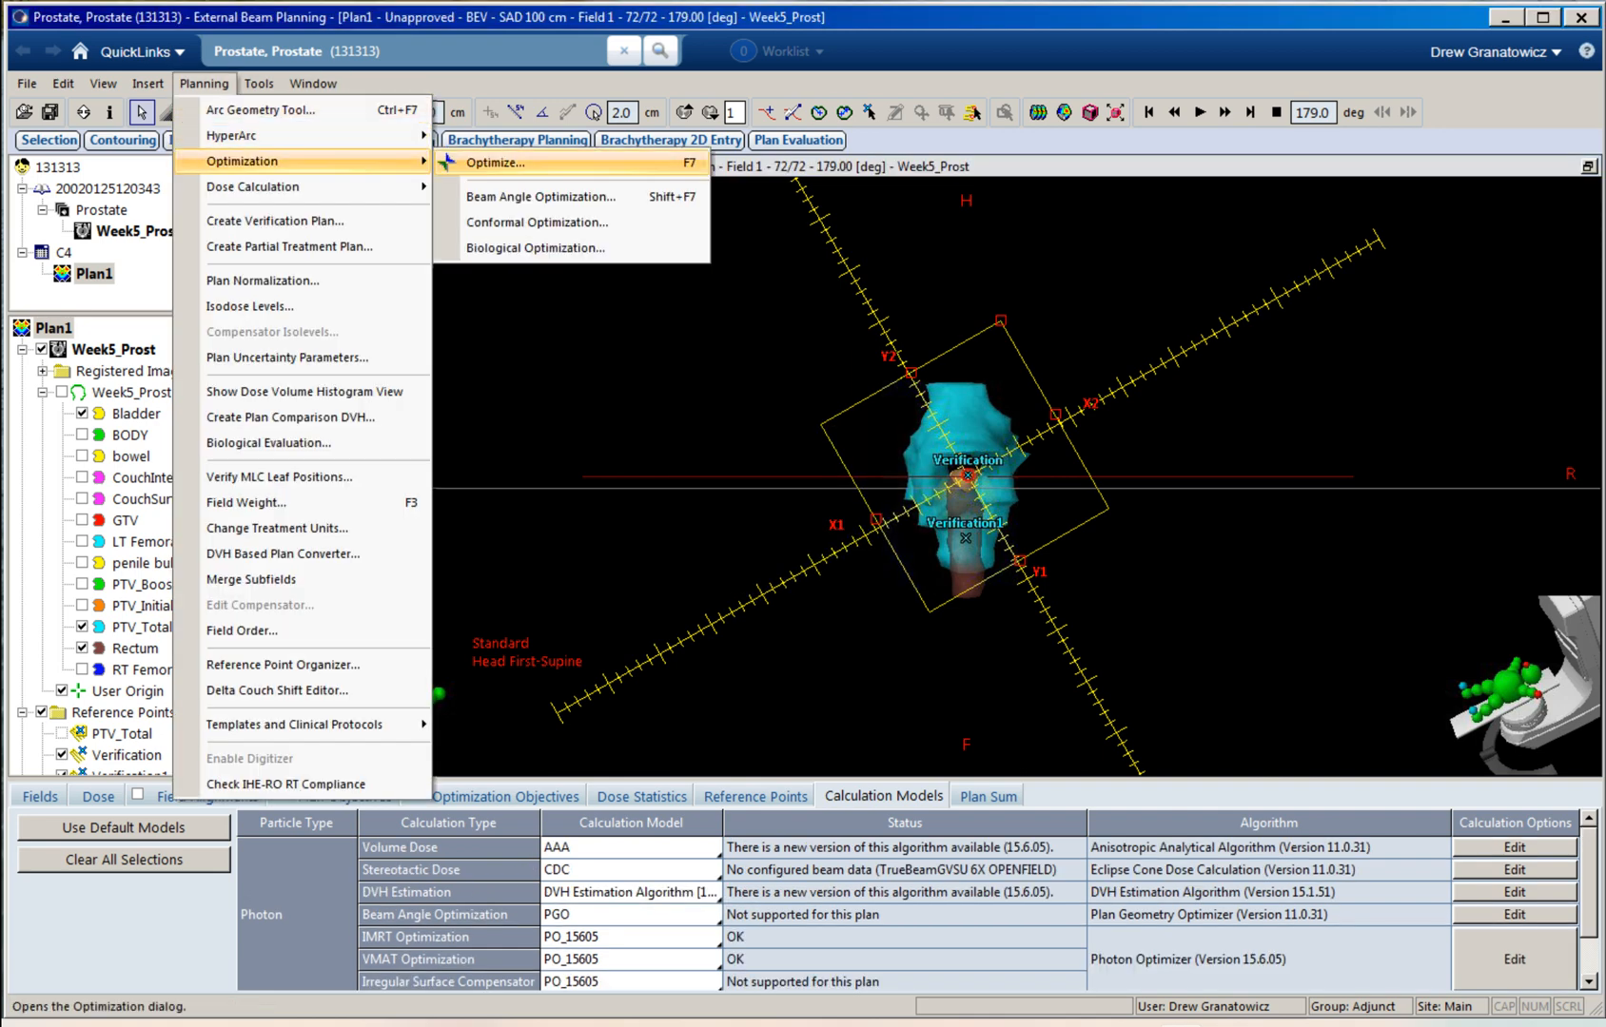
left_click(494, 163)
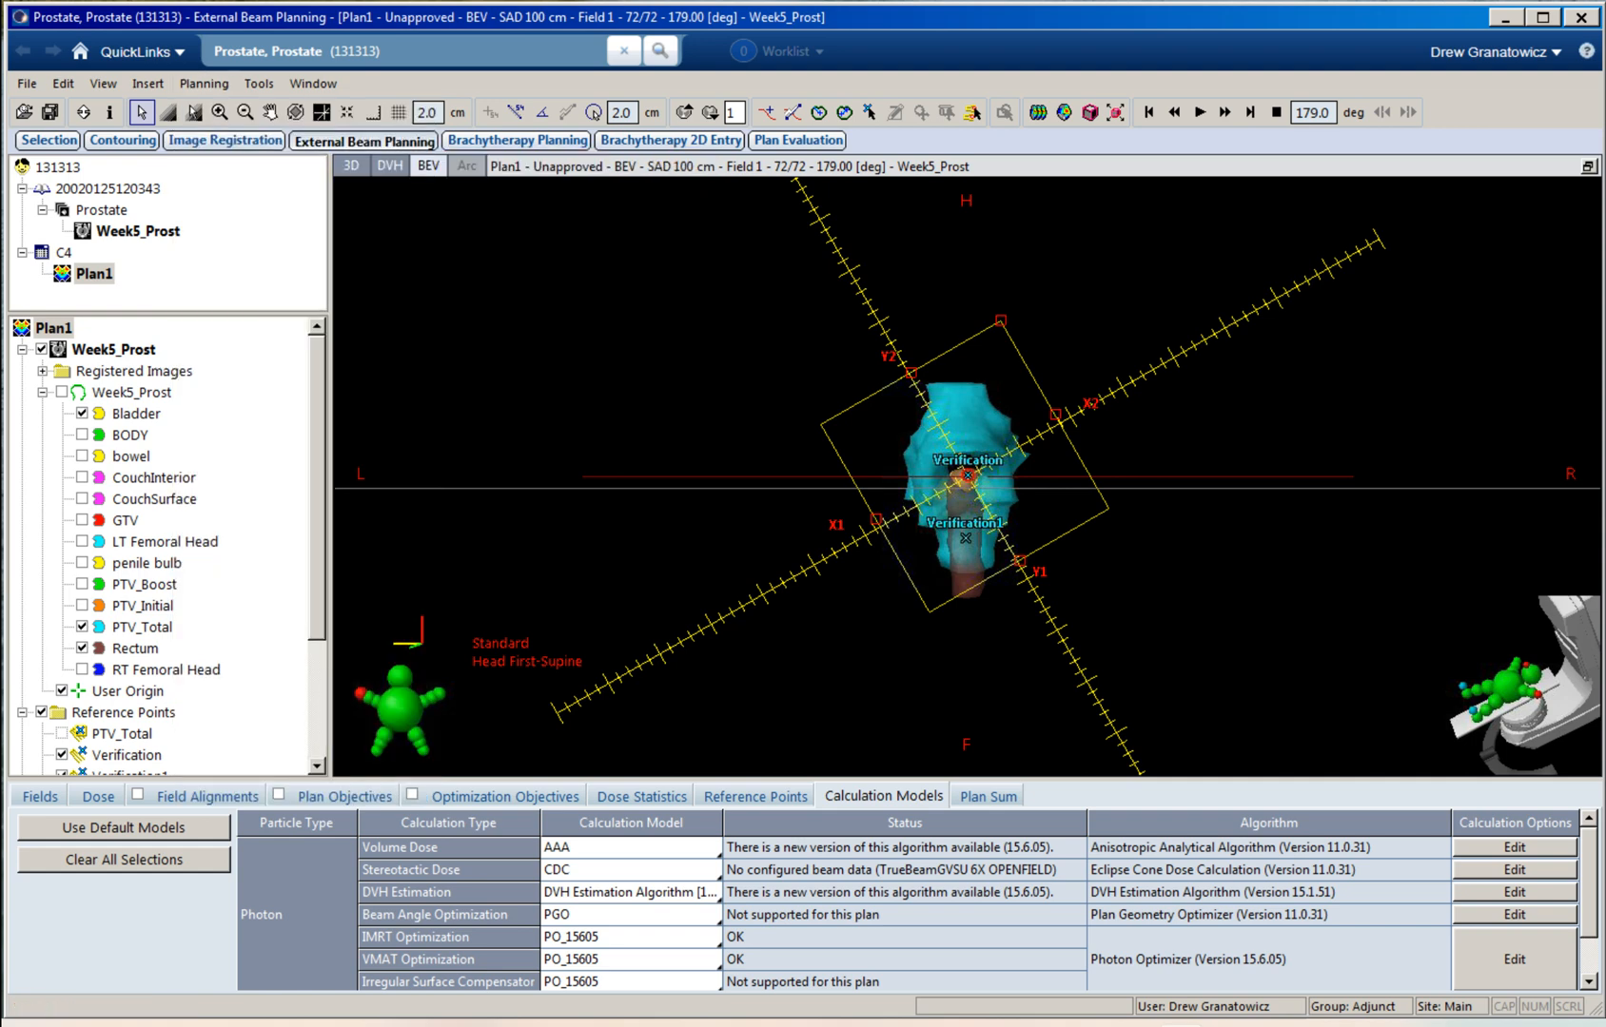